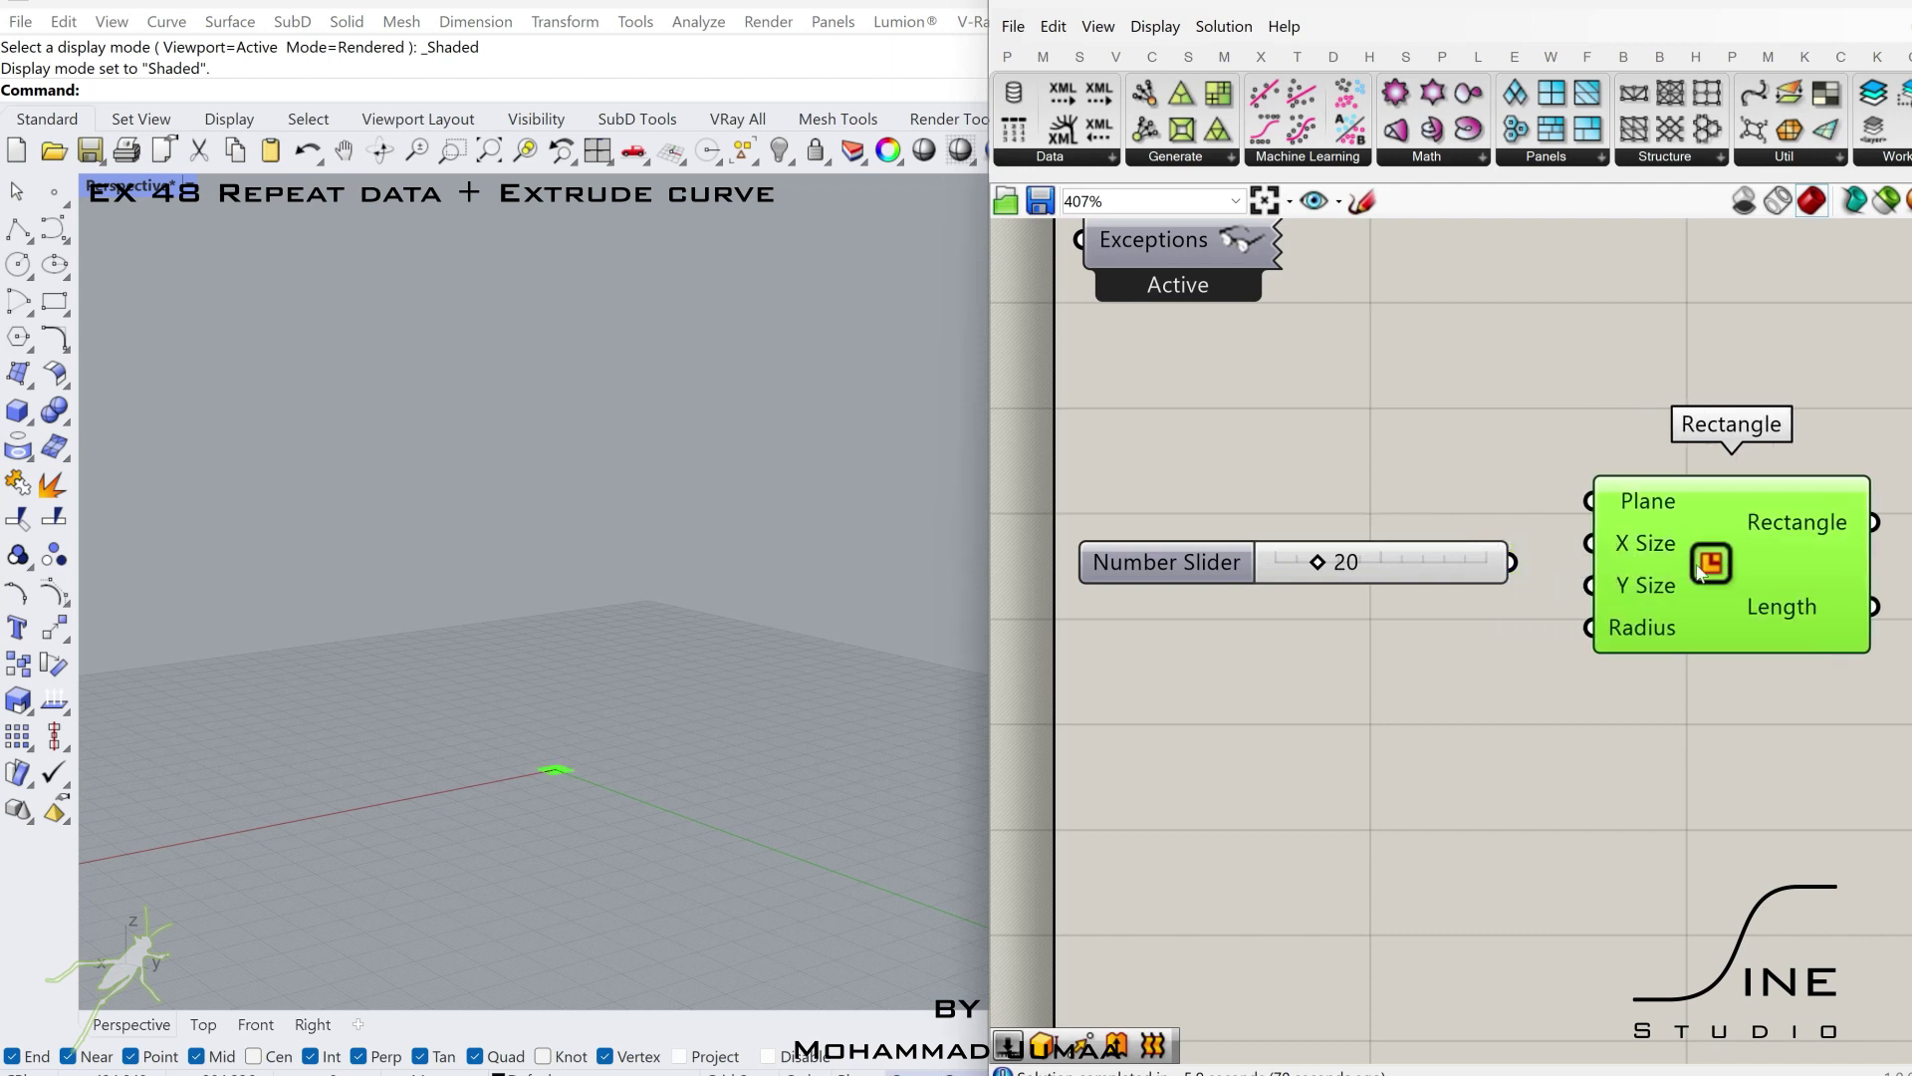
# - Feed the 20 slider into the Rectangle's X and Y sizes, and add a Move component that takes the rectangle as its Geometry
pyautogui.moveTo(1759, 535); pyautogui.dragTo(1298, 469, button='right')
pyautogui.click(1546, 454)
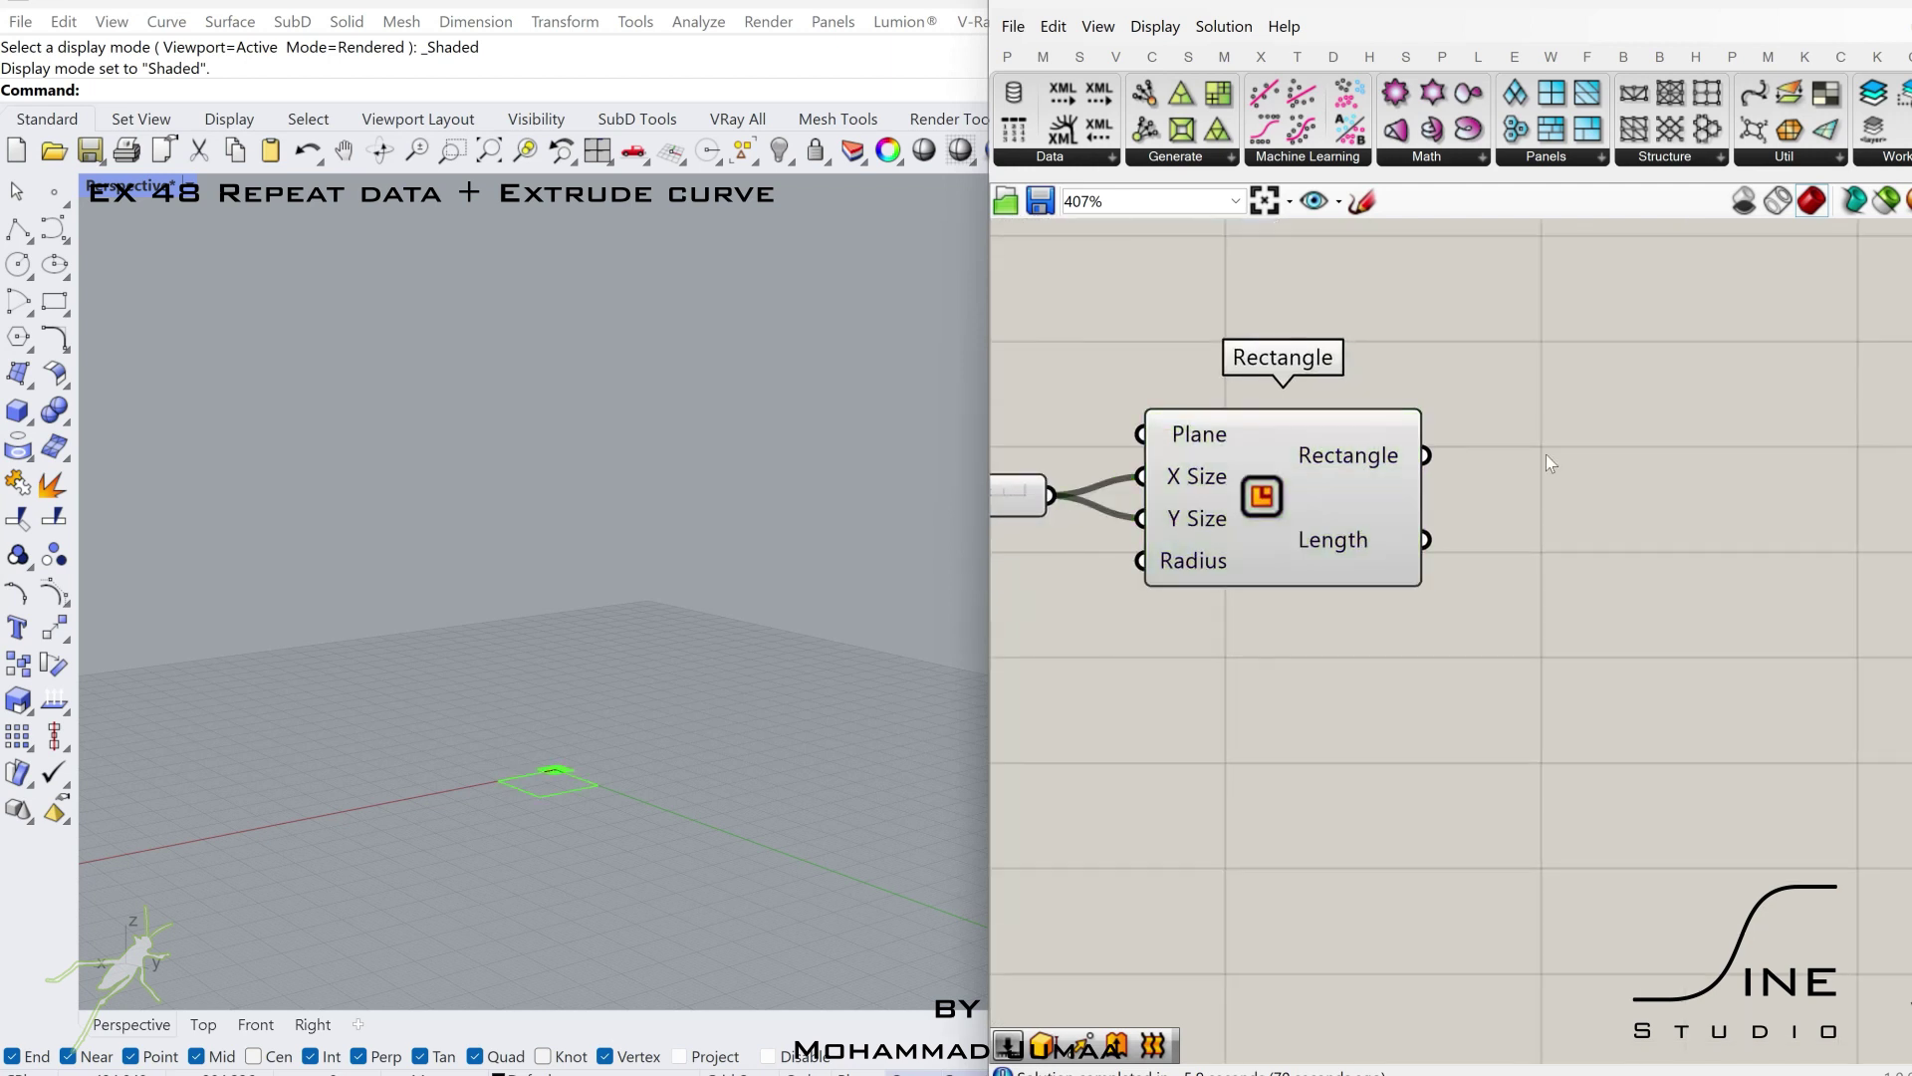
pyautogui.doubleClick(1652, 502)
pyautogui.write('move')
pyautogui.click(1626, 483)
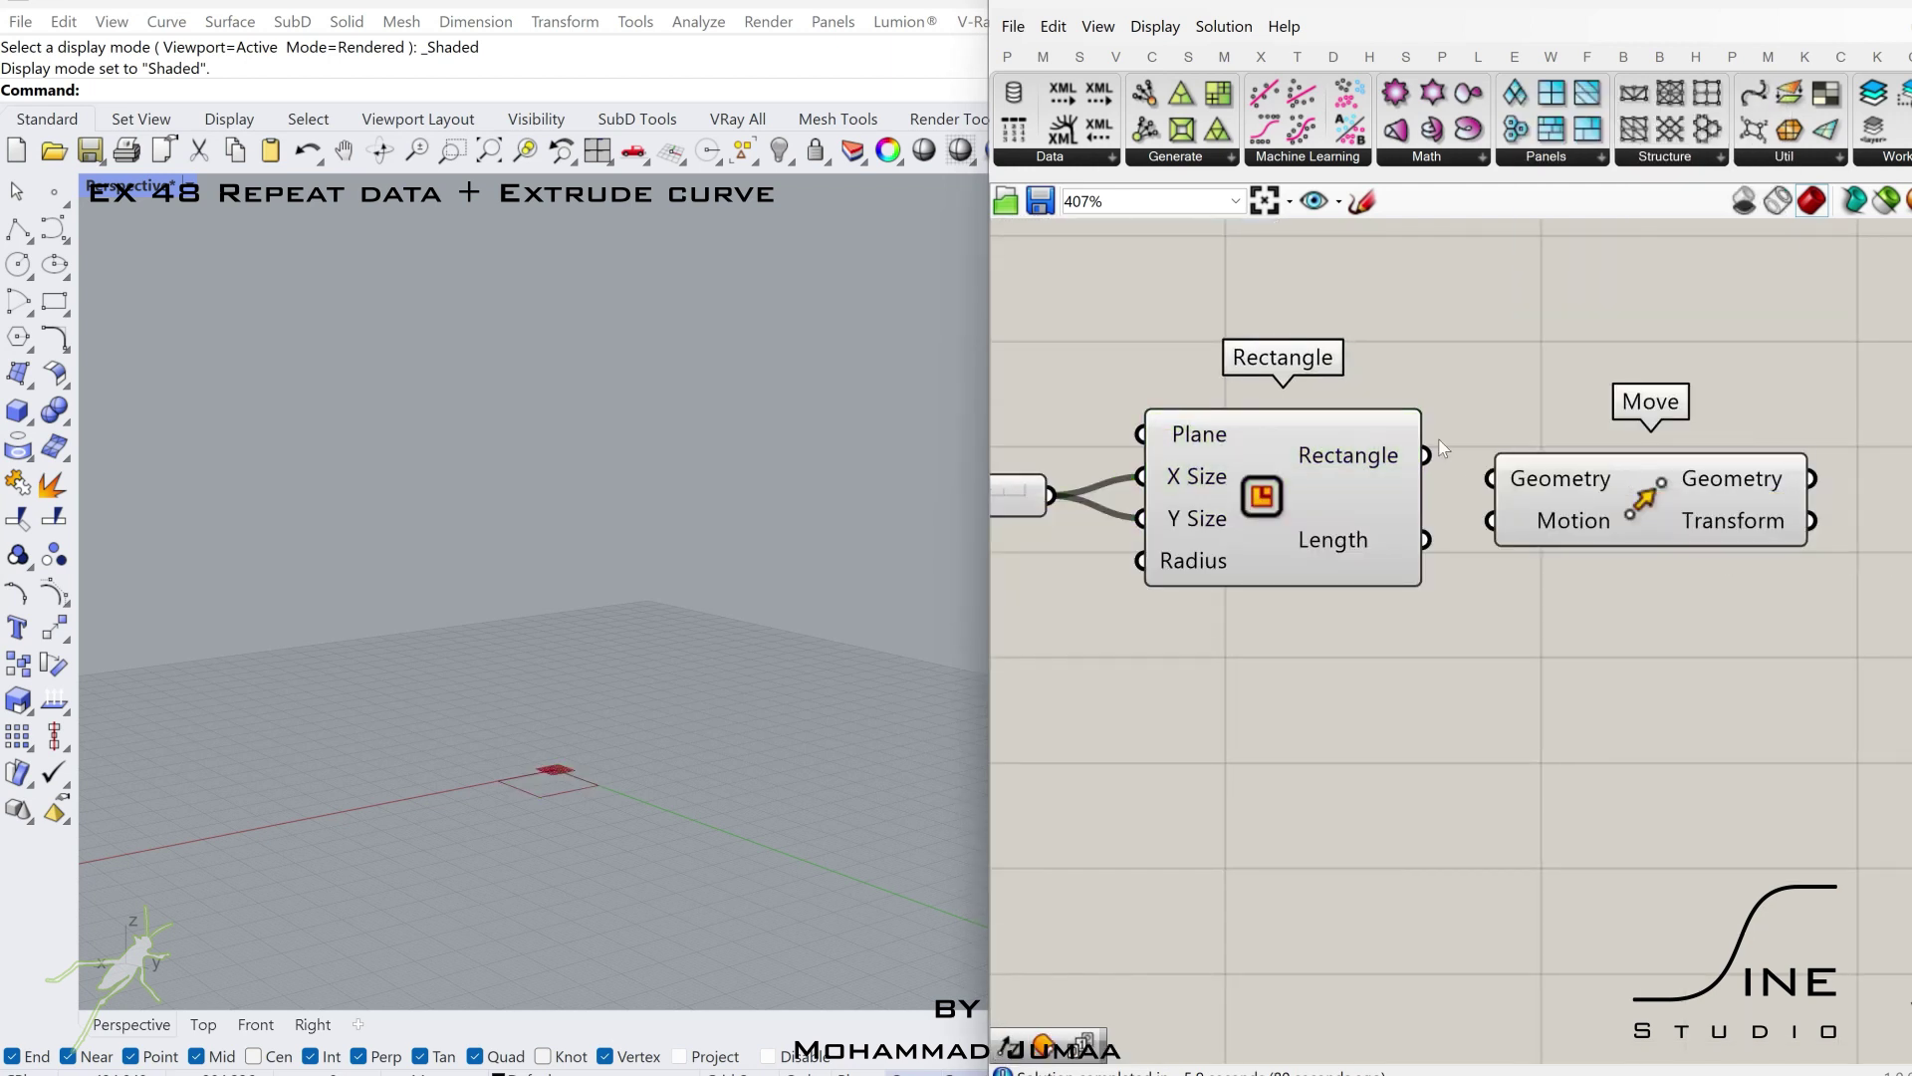
pyautogui.moveTo(1566, 483); pyautogui.dragTo(1733, 460)
# - Add a Unit Z vector driving the Move's Motion, and shift both components farther from the Rectangle
pyautogui.doubleClick(1390, 713)
pyautogui.write('z')
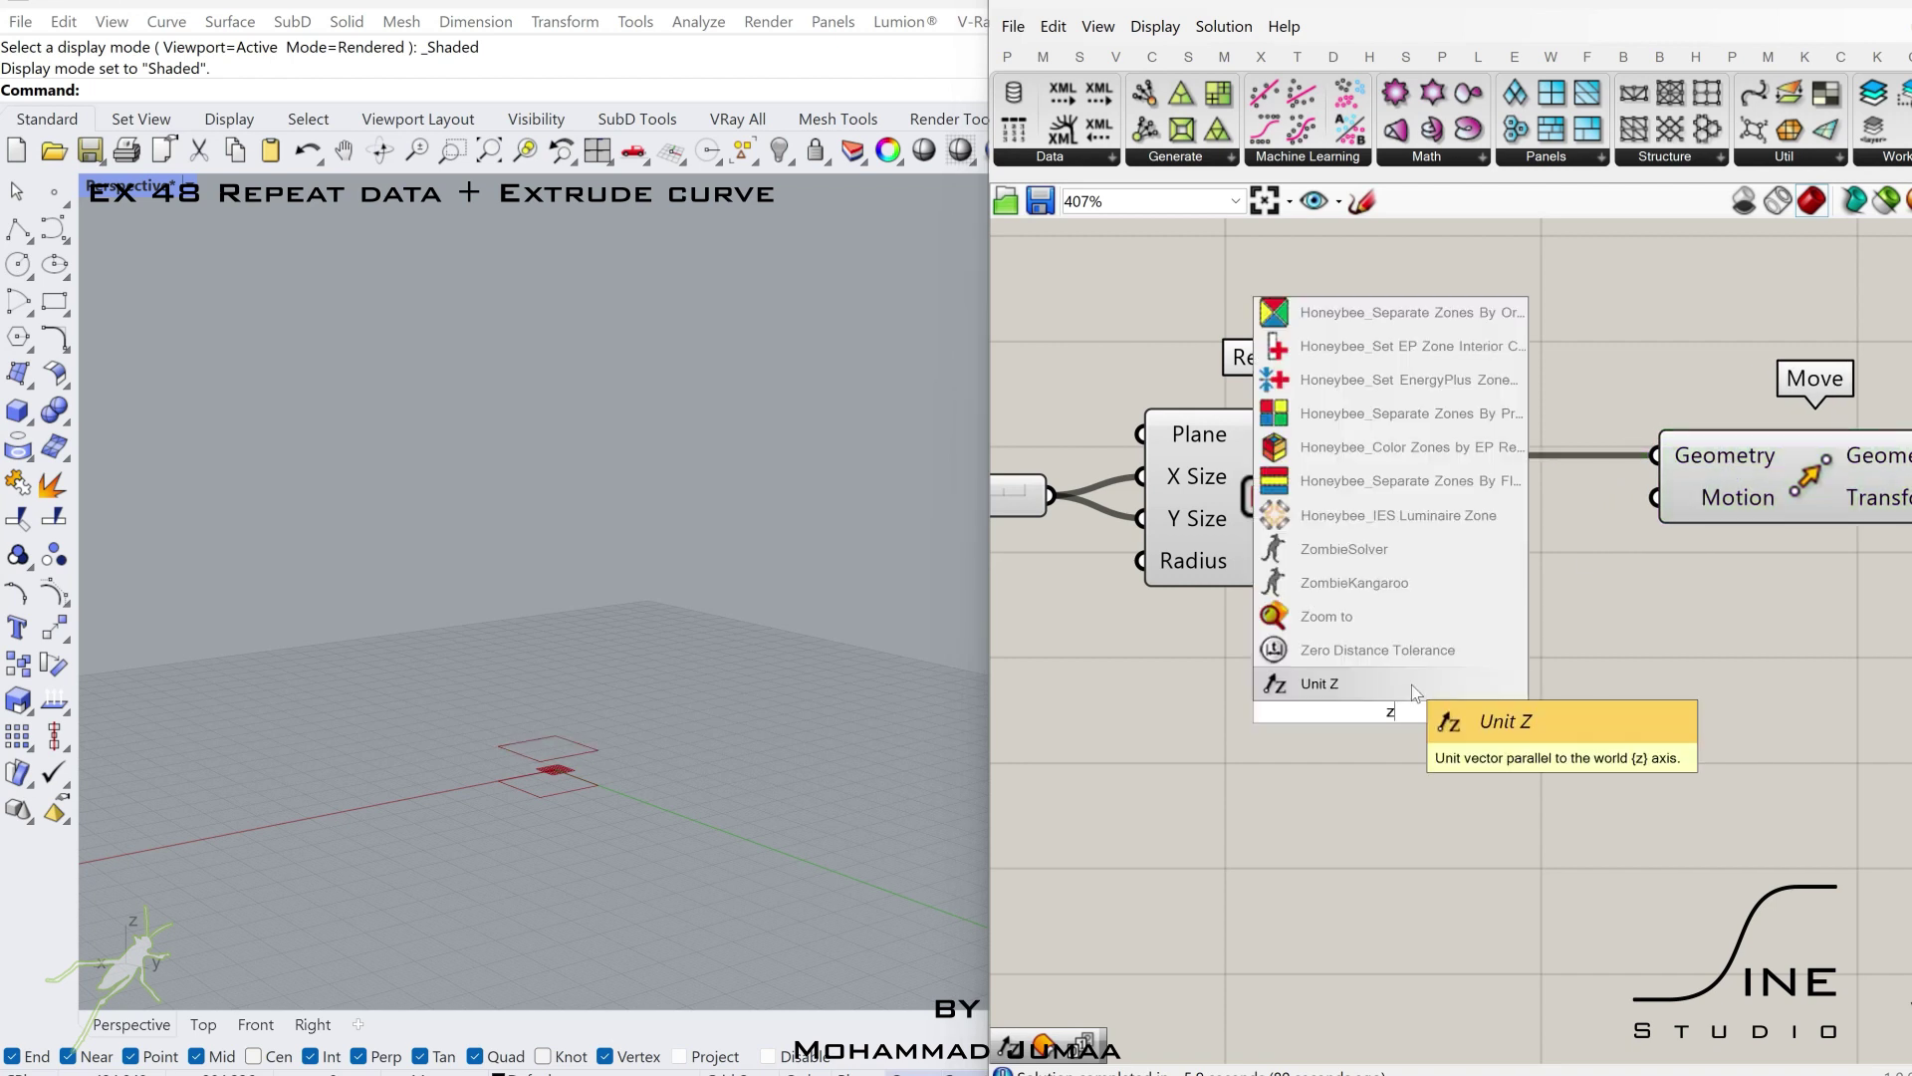
pyautogui.click(1412, 684)
pyautogui.moveTo(1656, 528); pyautogui.dragTo(1526, 504, button='right')
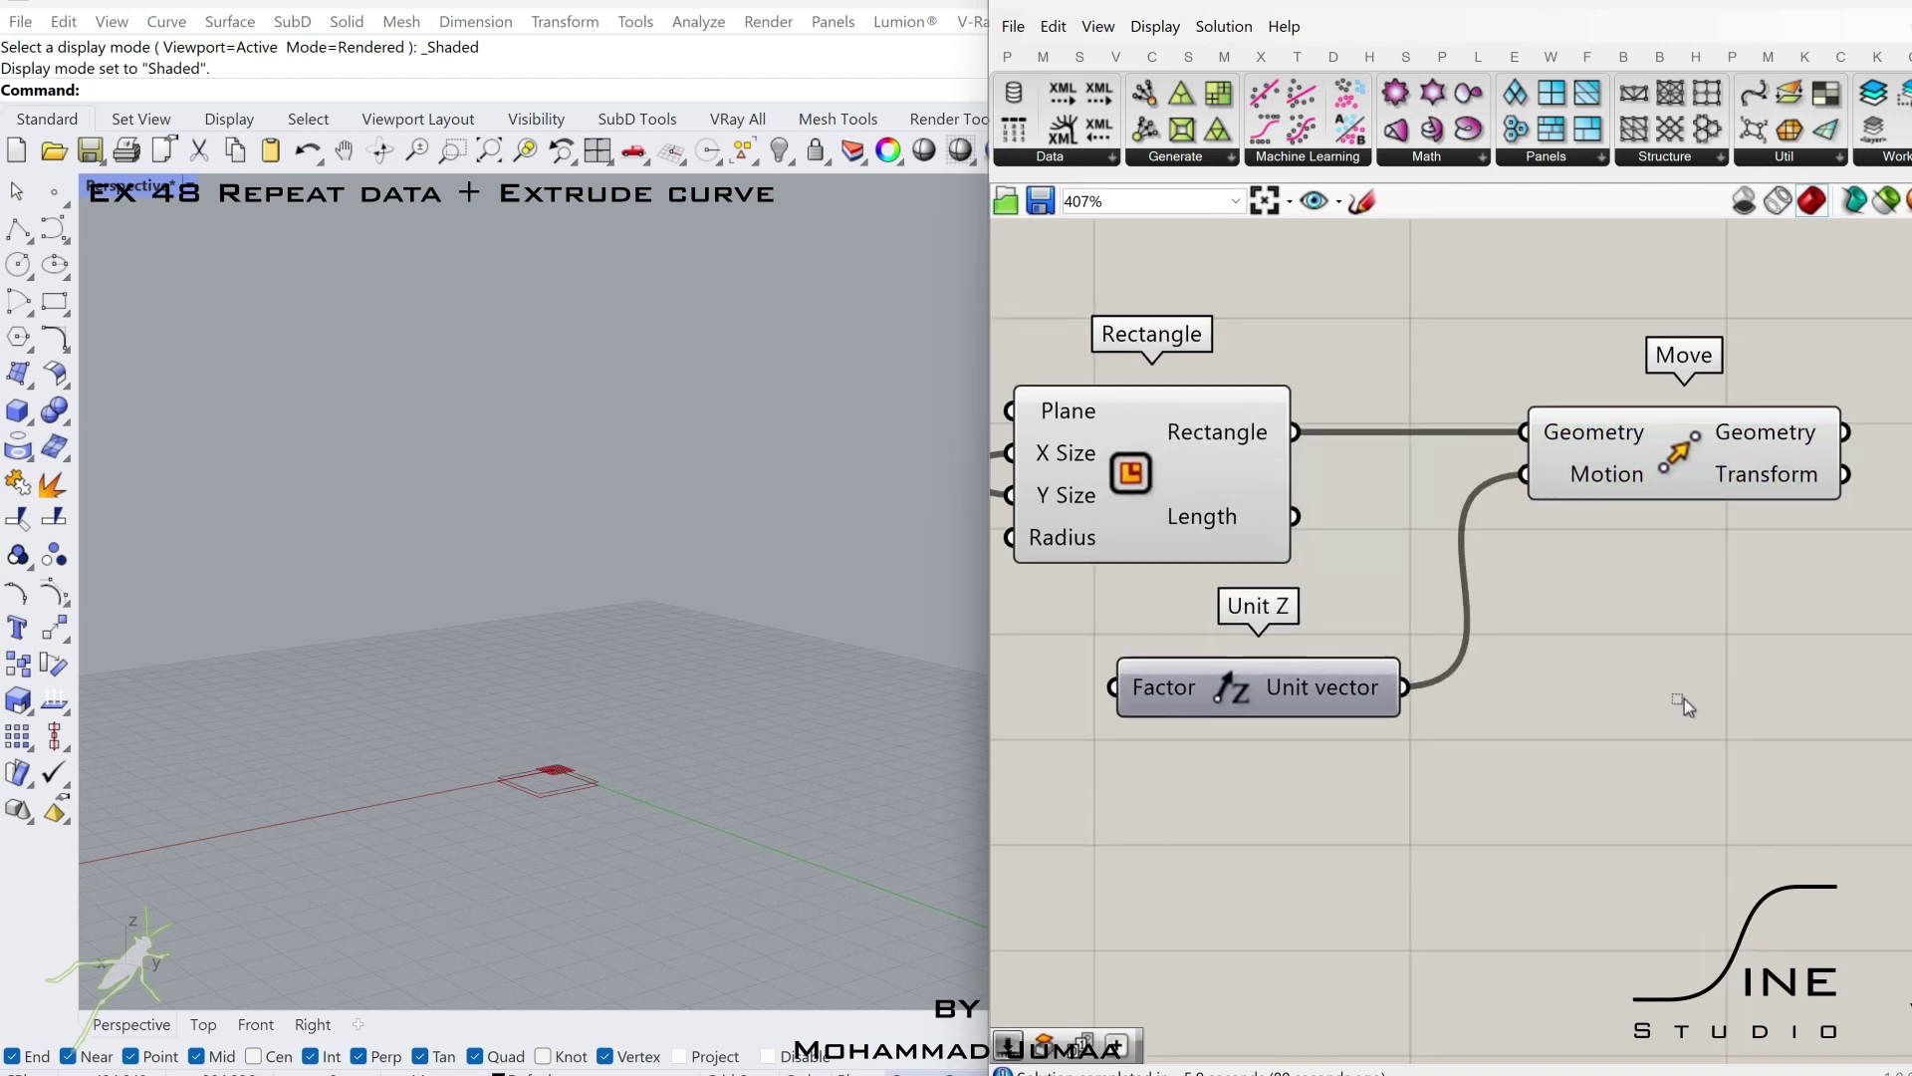
pyautogui.moveTo(1832, 846); pyautogui.dragTo(1352, 404)
pyautogui.moveTo(1359, 695); pyautogui.dragTo(1697, 694)
# - Add a Series component and connect its output to the Unit Z Factor
pyautogui.doubleClick(1302, 766)
pyautogui.write('s')
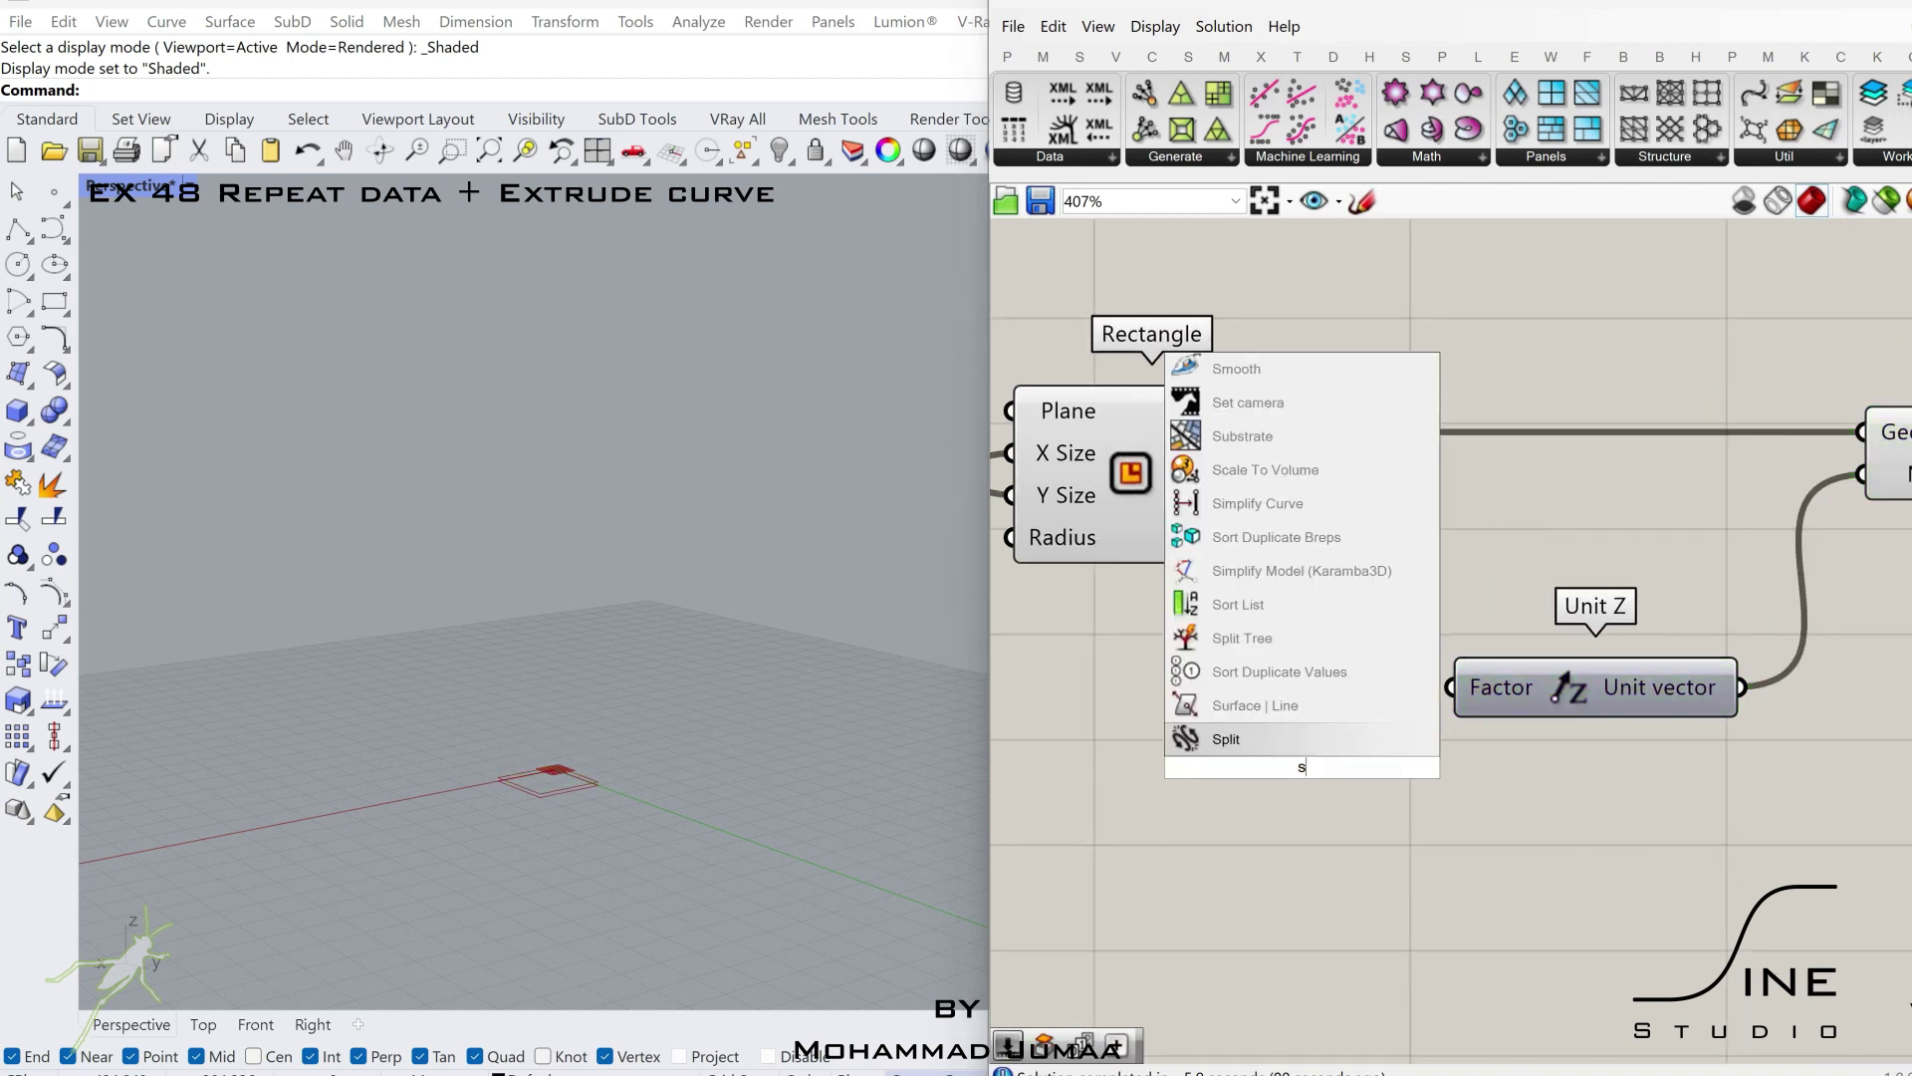
pyautogui.write('eries')
pyautogui.press('Return')
pyautogui.moveTo(1335, 794); pyautogui.dragTo(1482, 755, button='right')
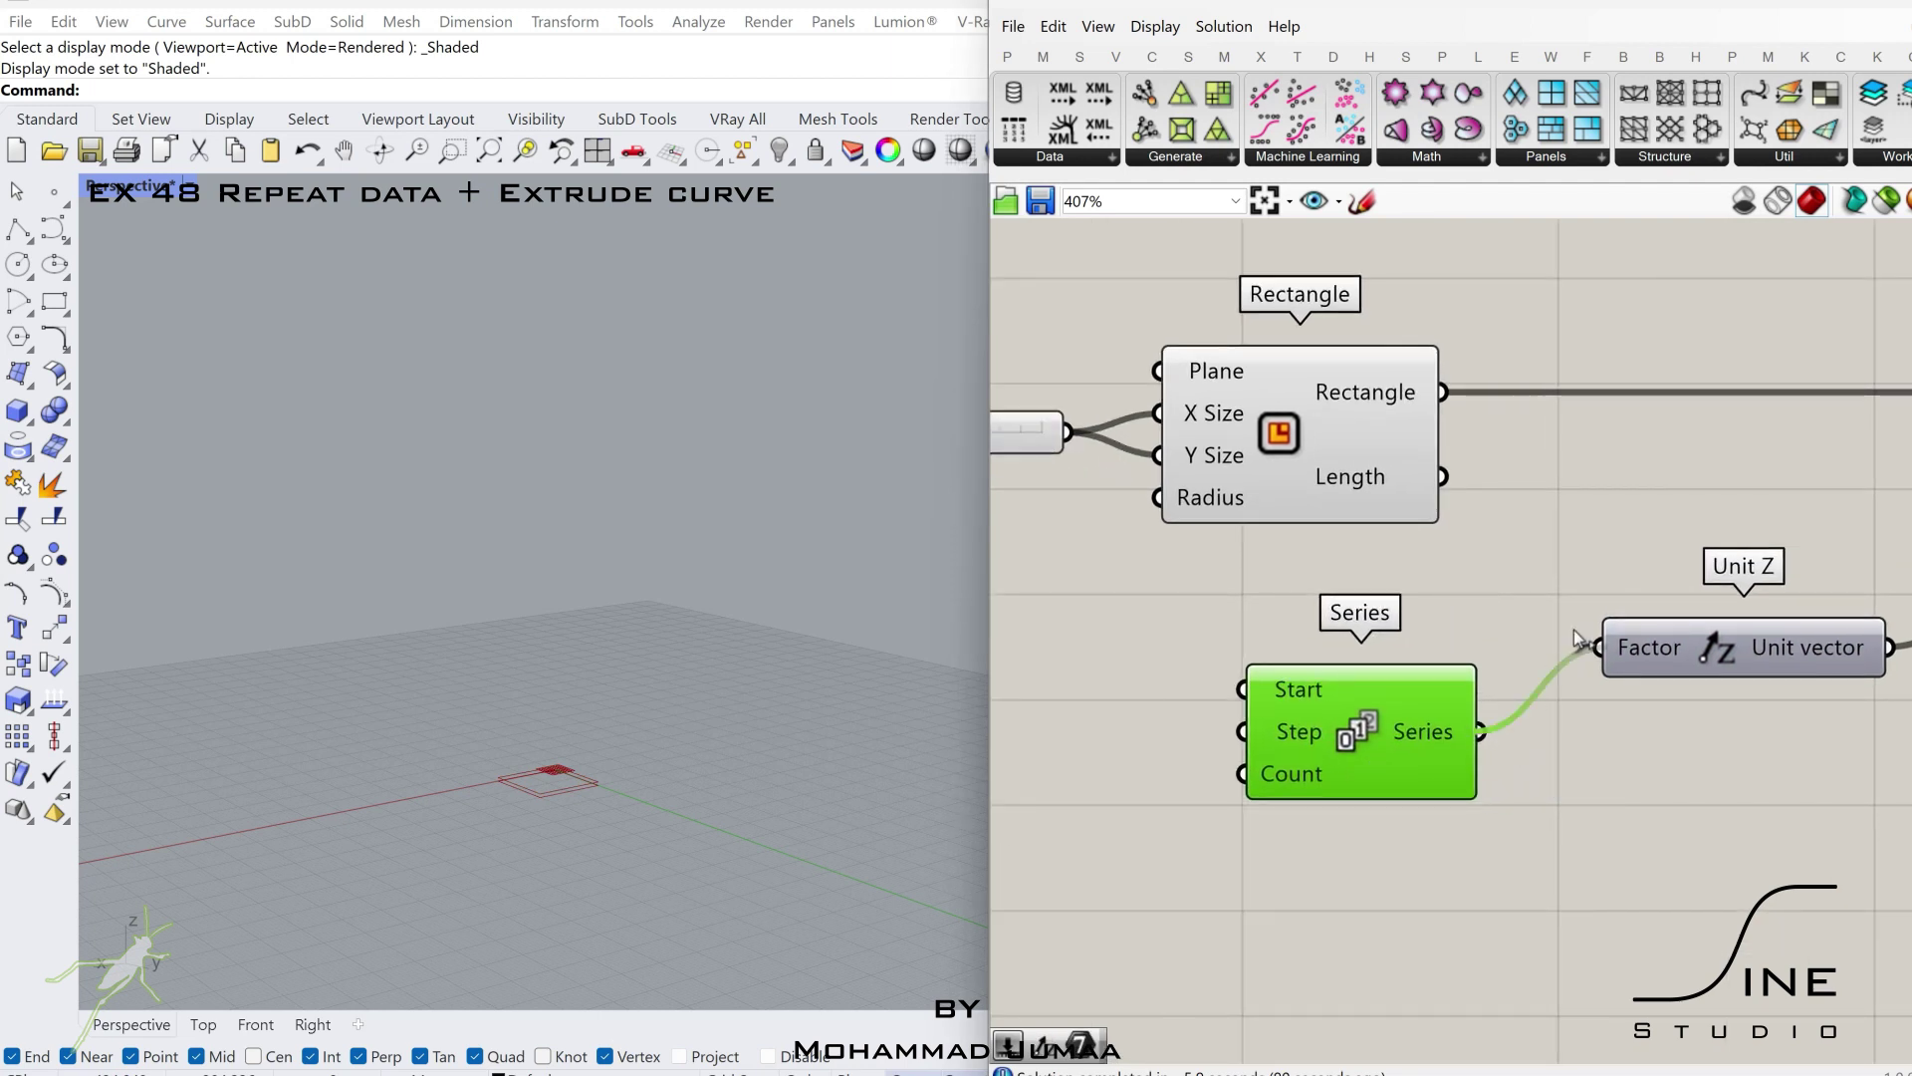
pyautogui.moveTo(1574, 632); pyautogui.dragTo(1591, 643)
# - Add number sliders of 18 for the Series Step and 8 for its Count, lined up beside the component
pyautogui.scroll(-3, 1546, 668)
pyautogui.moveTo(1503, 708); pyautogui.dragTo(1573, 631, button='right')
pyautogui.doubleClick(1401, 705)
pyautogui.write('1')
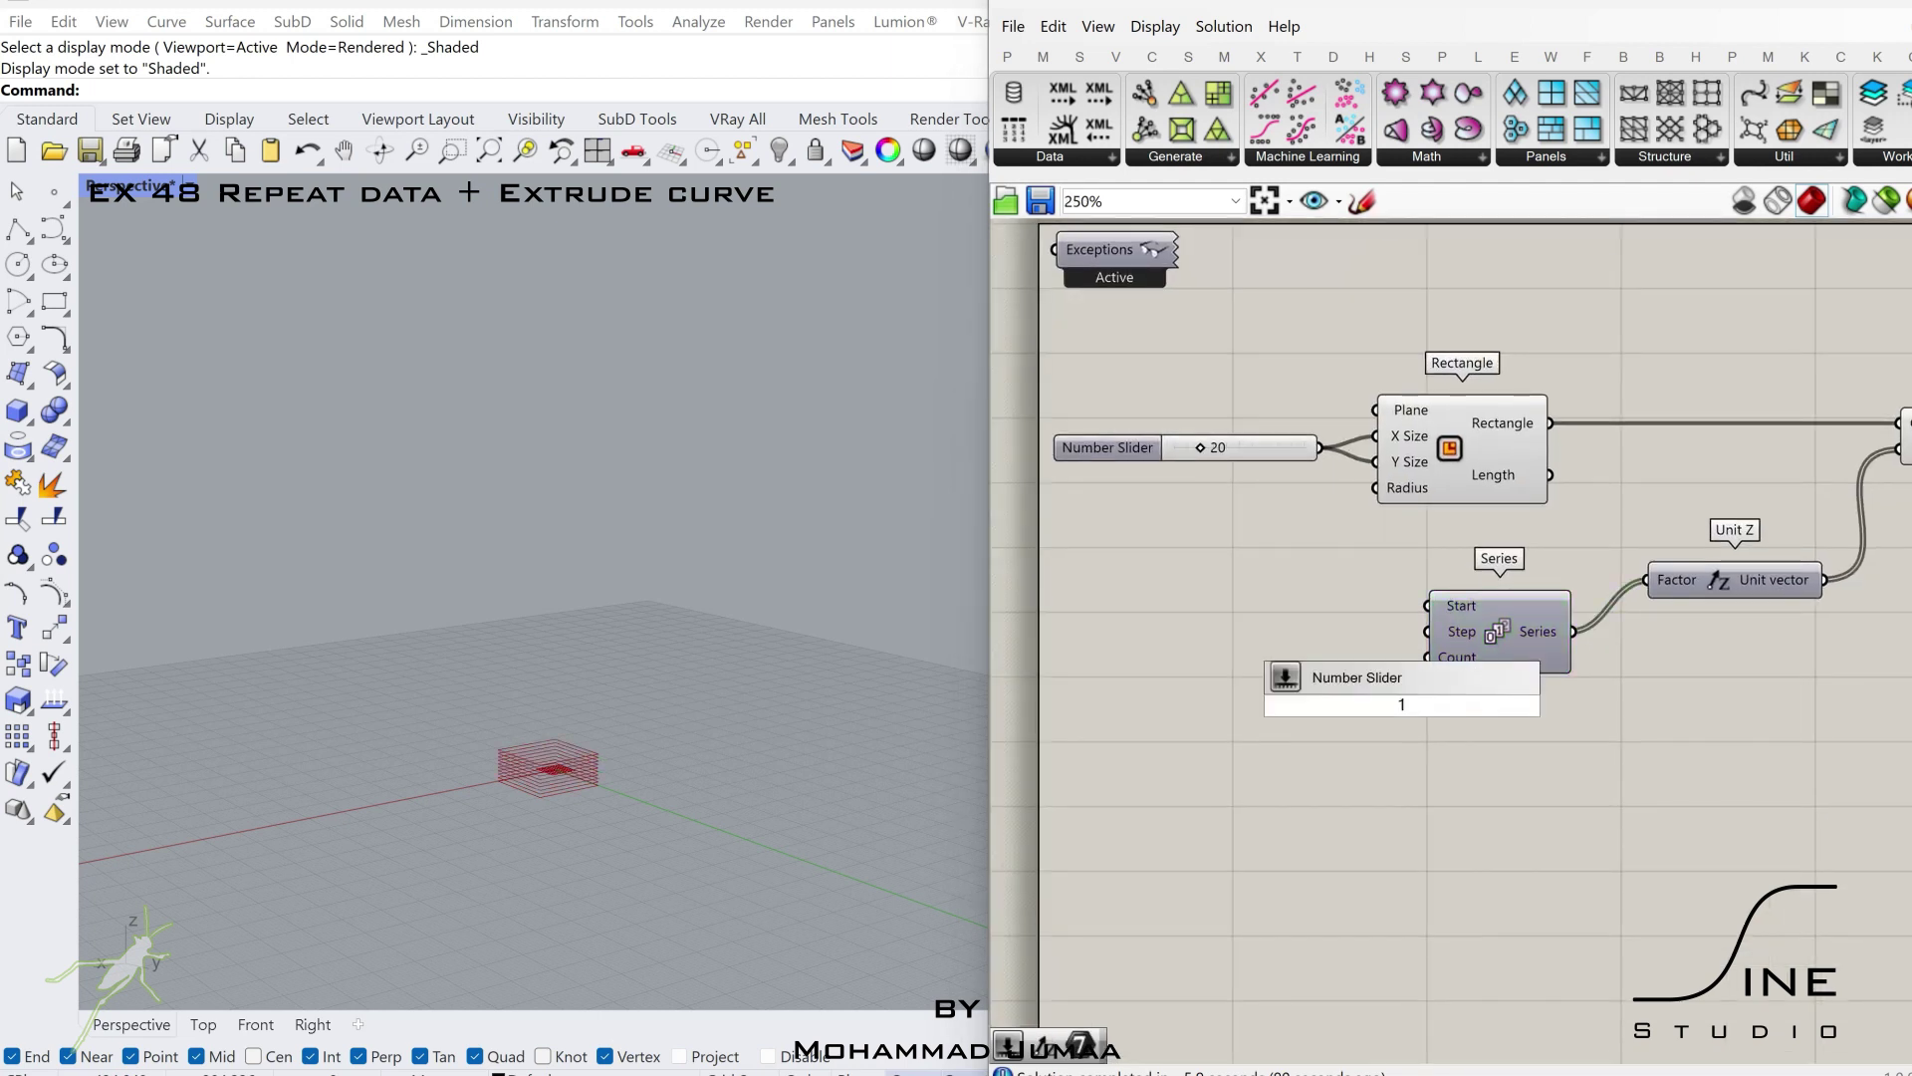
pyautogui.write('8')
pyautogui.press('Return')
pyautogui.moveTo(1516, 718); pyautogui.dragTo(1435, 631)
pyautogui.doubleClick(1345, 702)
pyautogui.write('8')
pyautogui.press('Return')
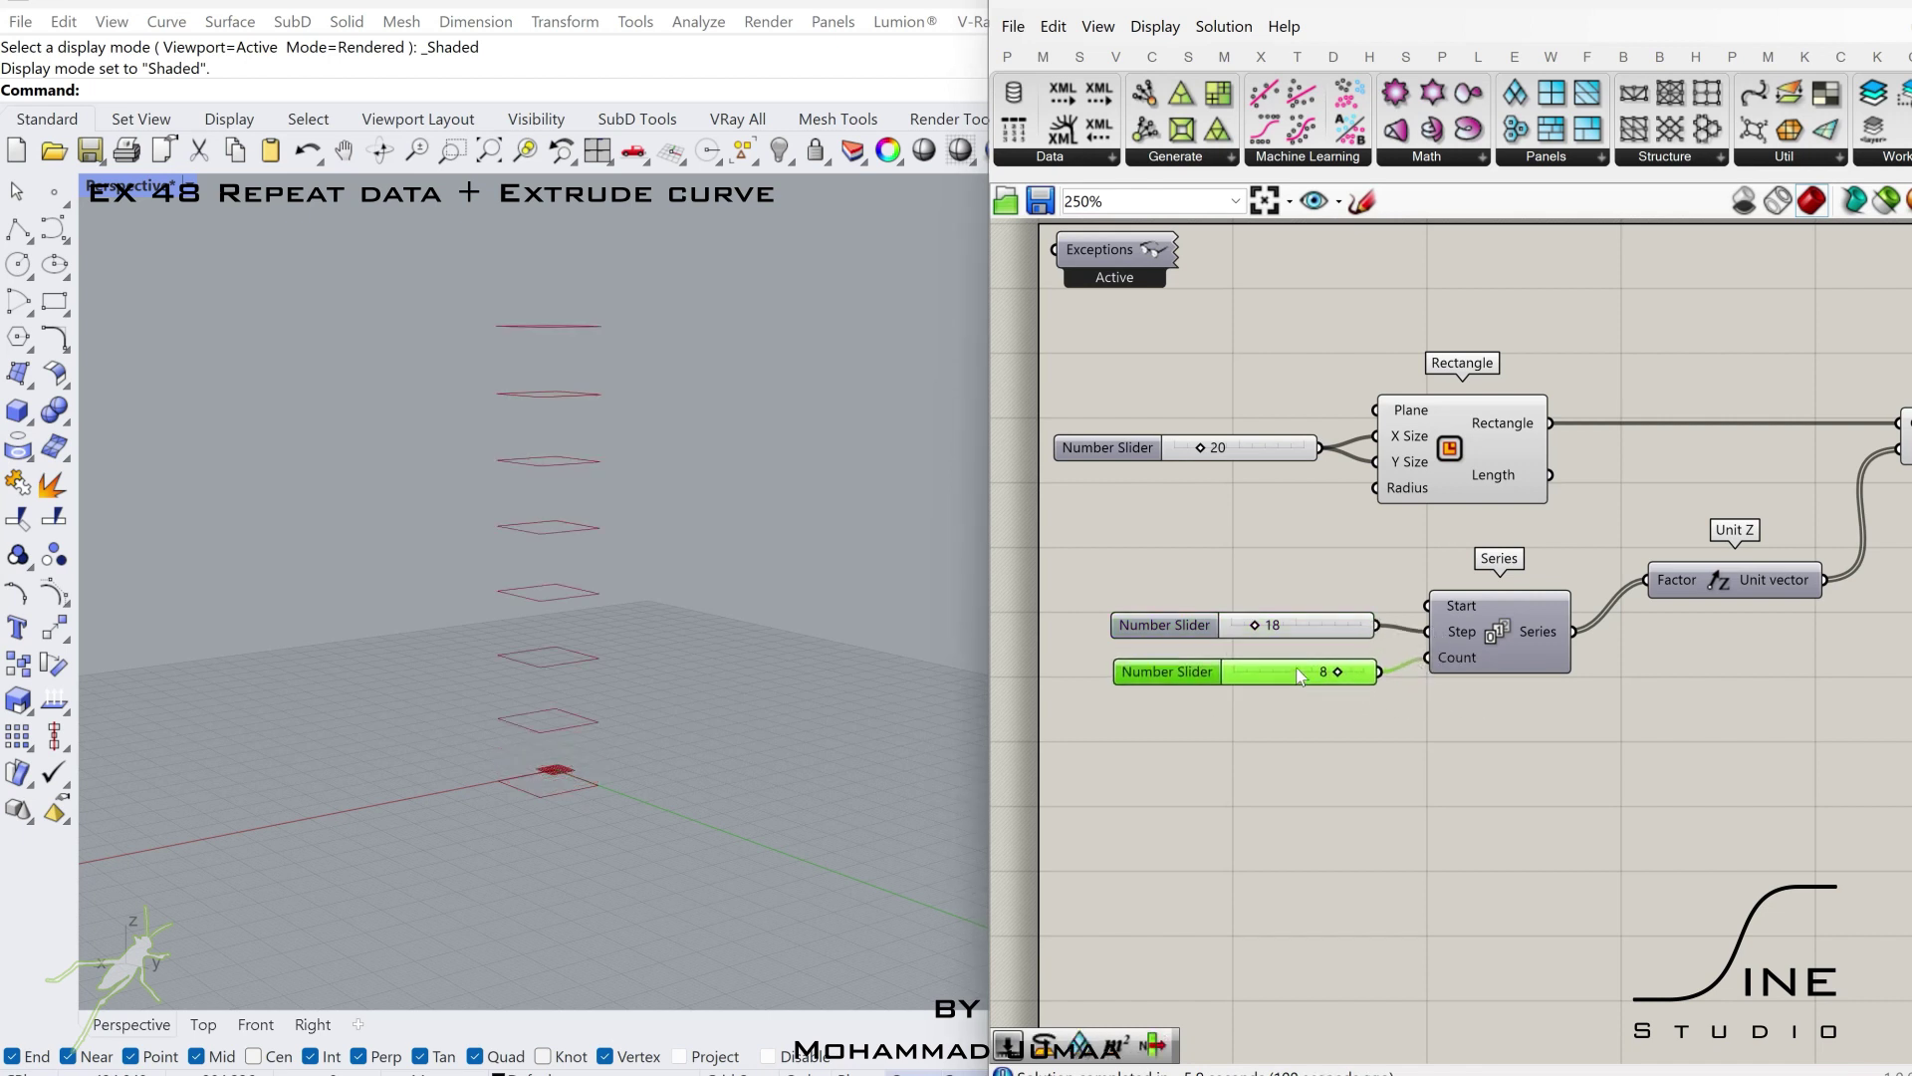
pyautogui.click(1339, 627)
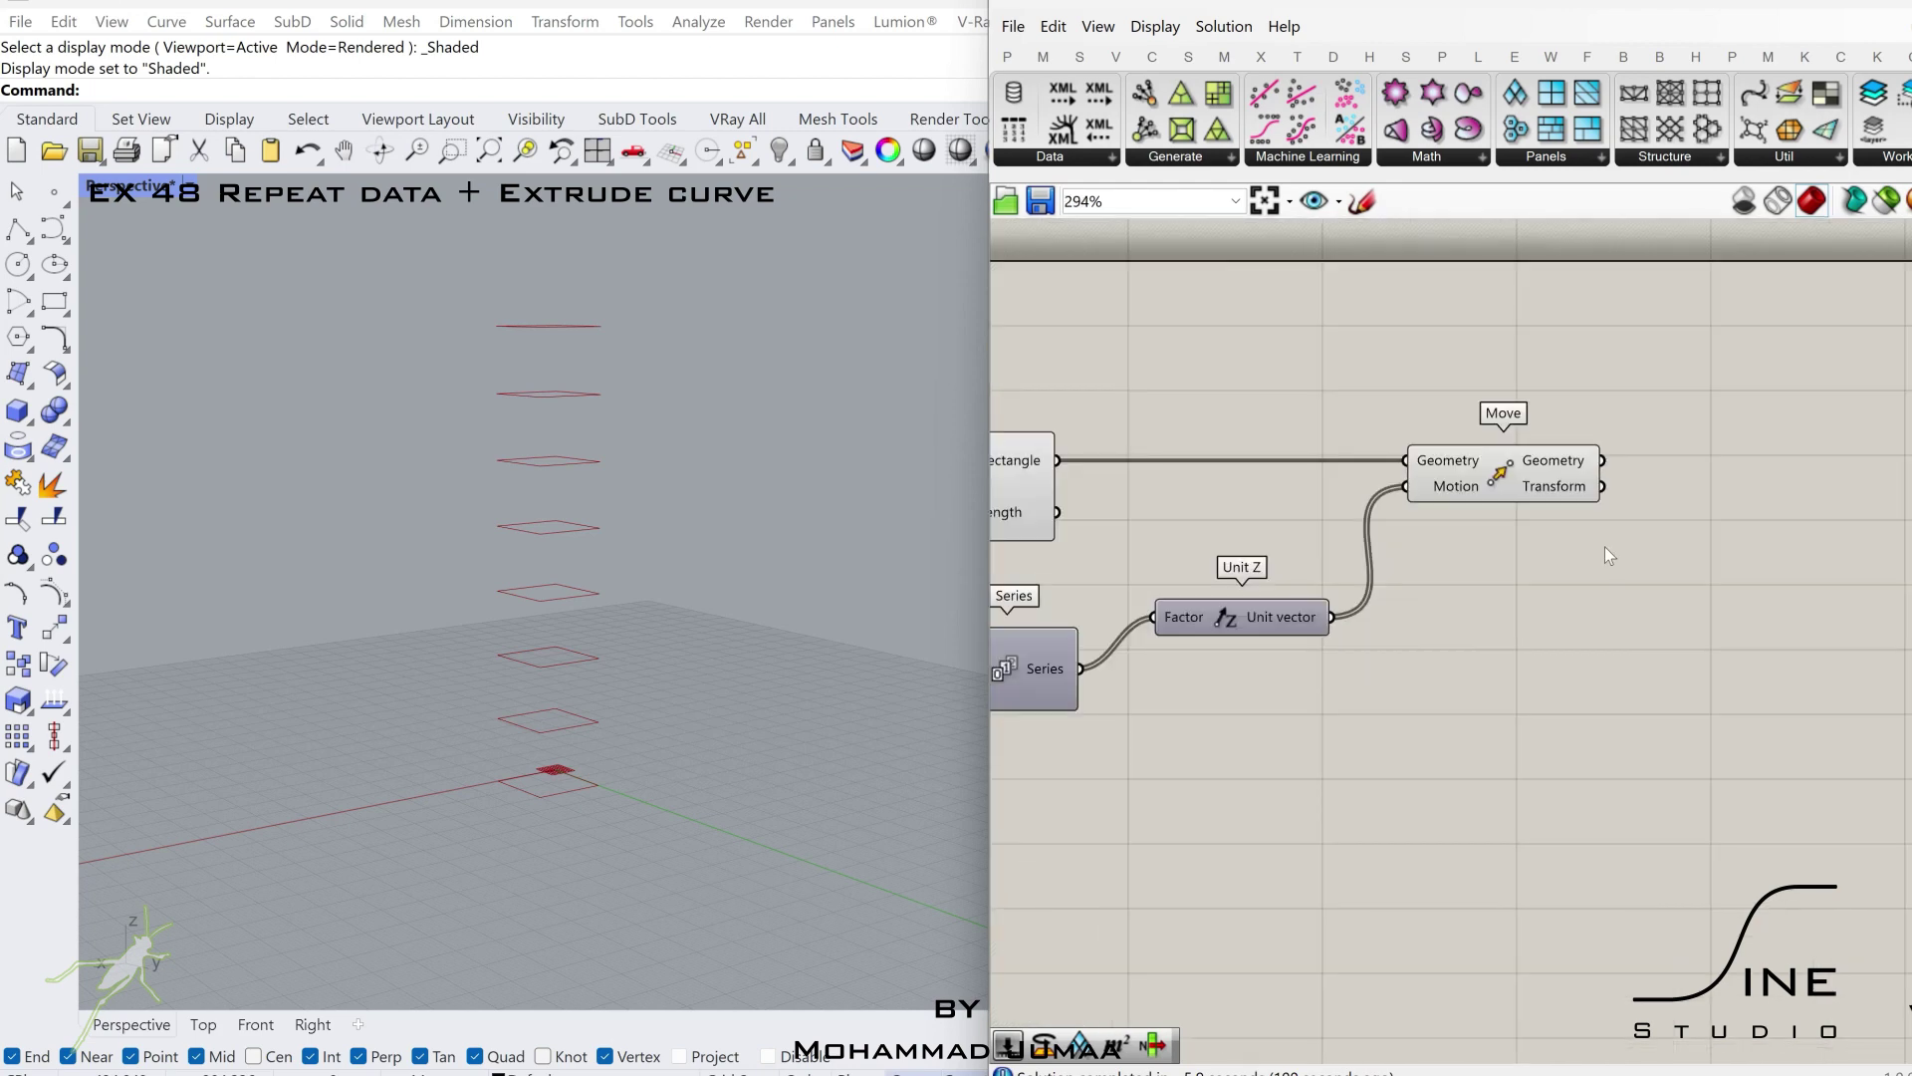
# - Add an Area component fed by the moved rectangles and align it with the Move component
pyautogui.scroll(2, 1605, 547)
pyautogui.doubleClick(1723, 506)
pyautogui.write('area')
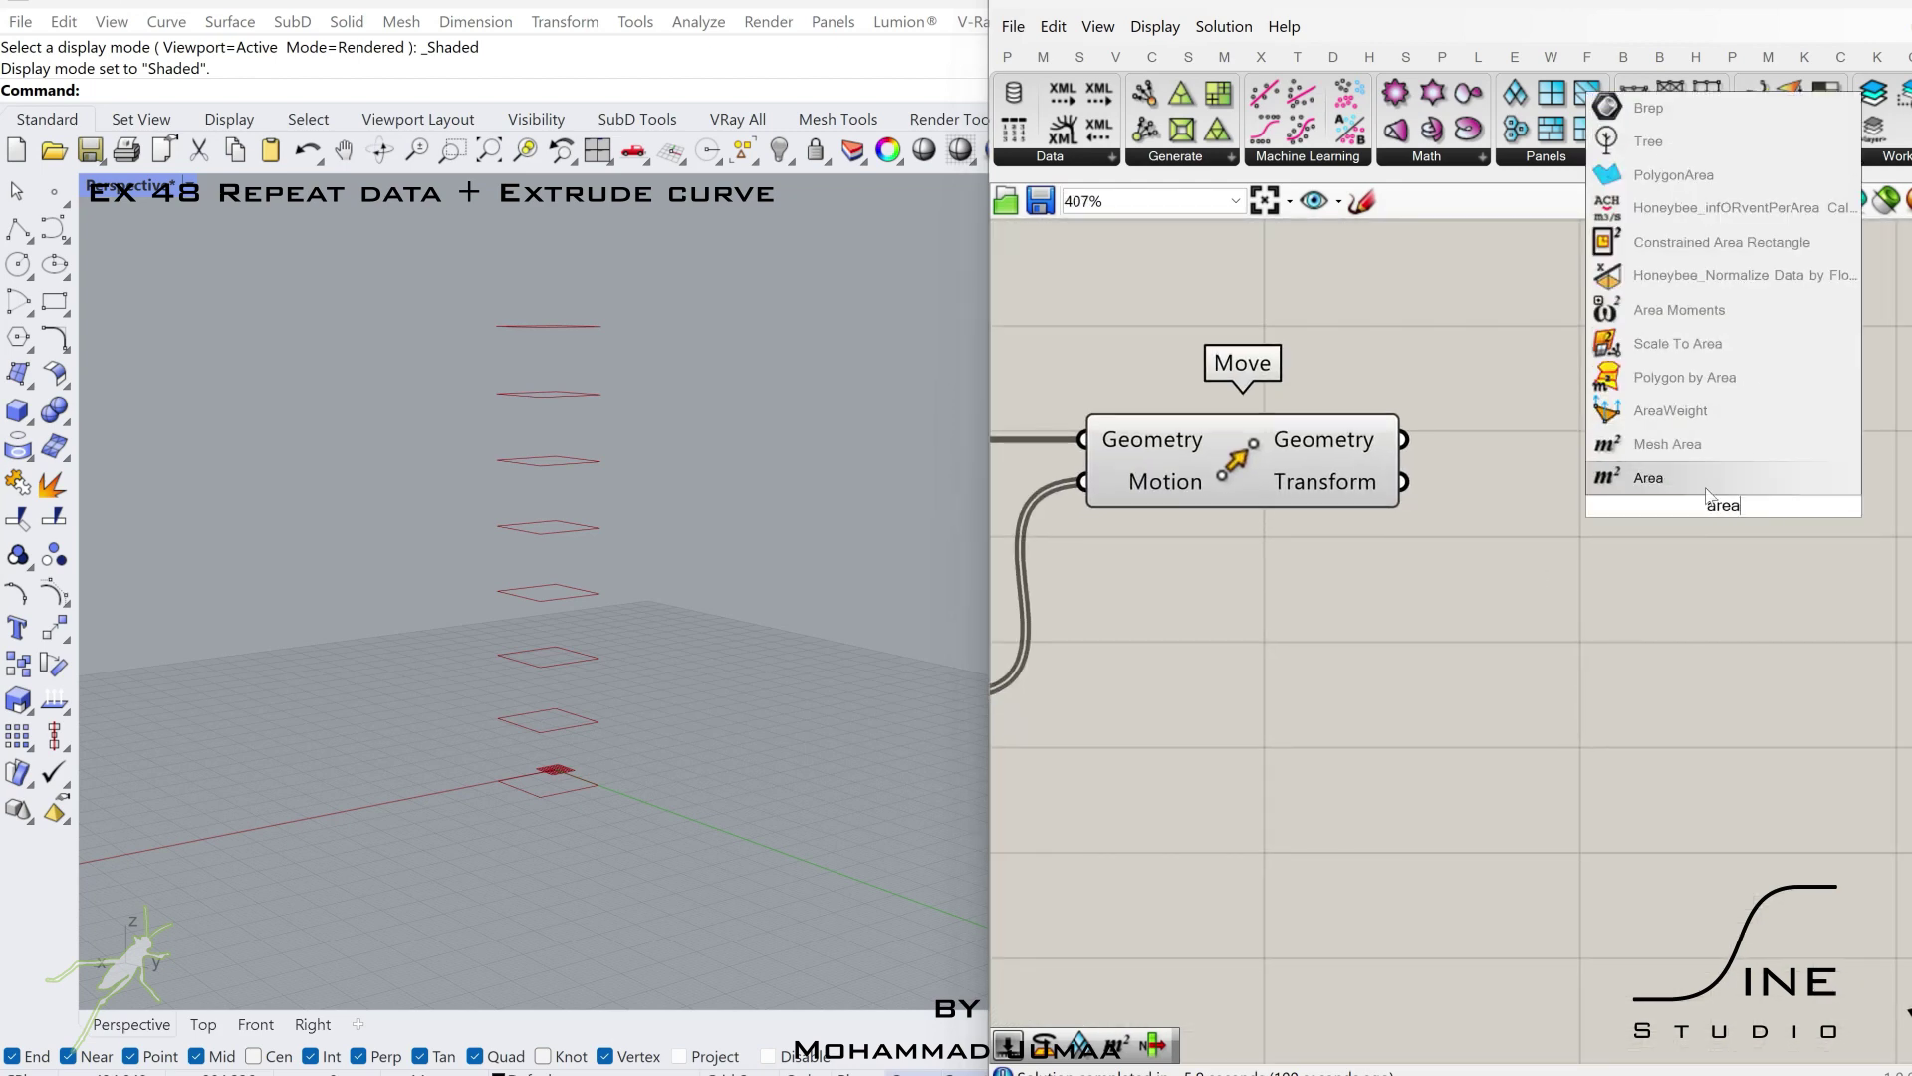
pyautogui.press('Return')
pyautogui.moveTo(1554, 495); pyautogui.dragTo(1584, 505)
pyautogui.moveTo(1654, 510); pyautogui.dragTo(1660, 444)
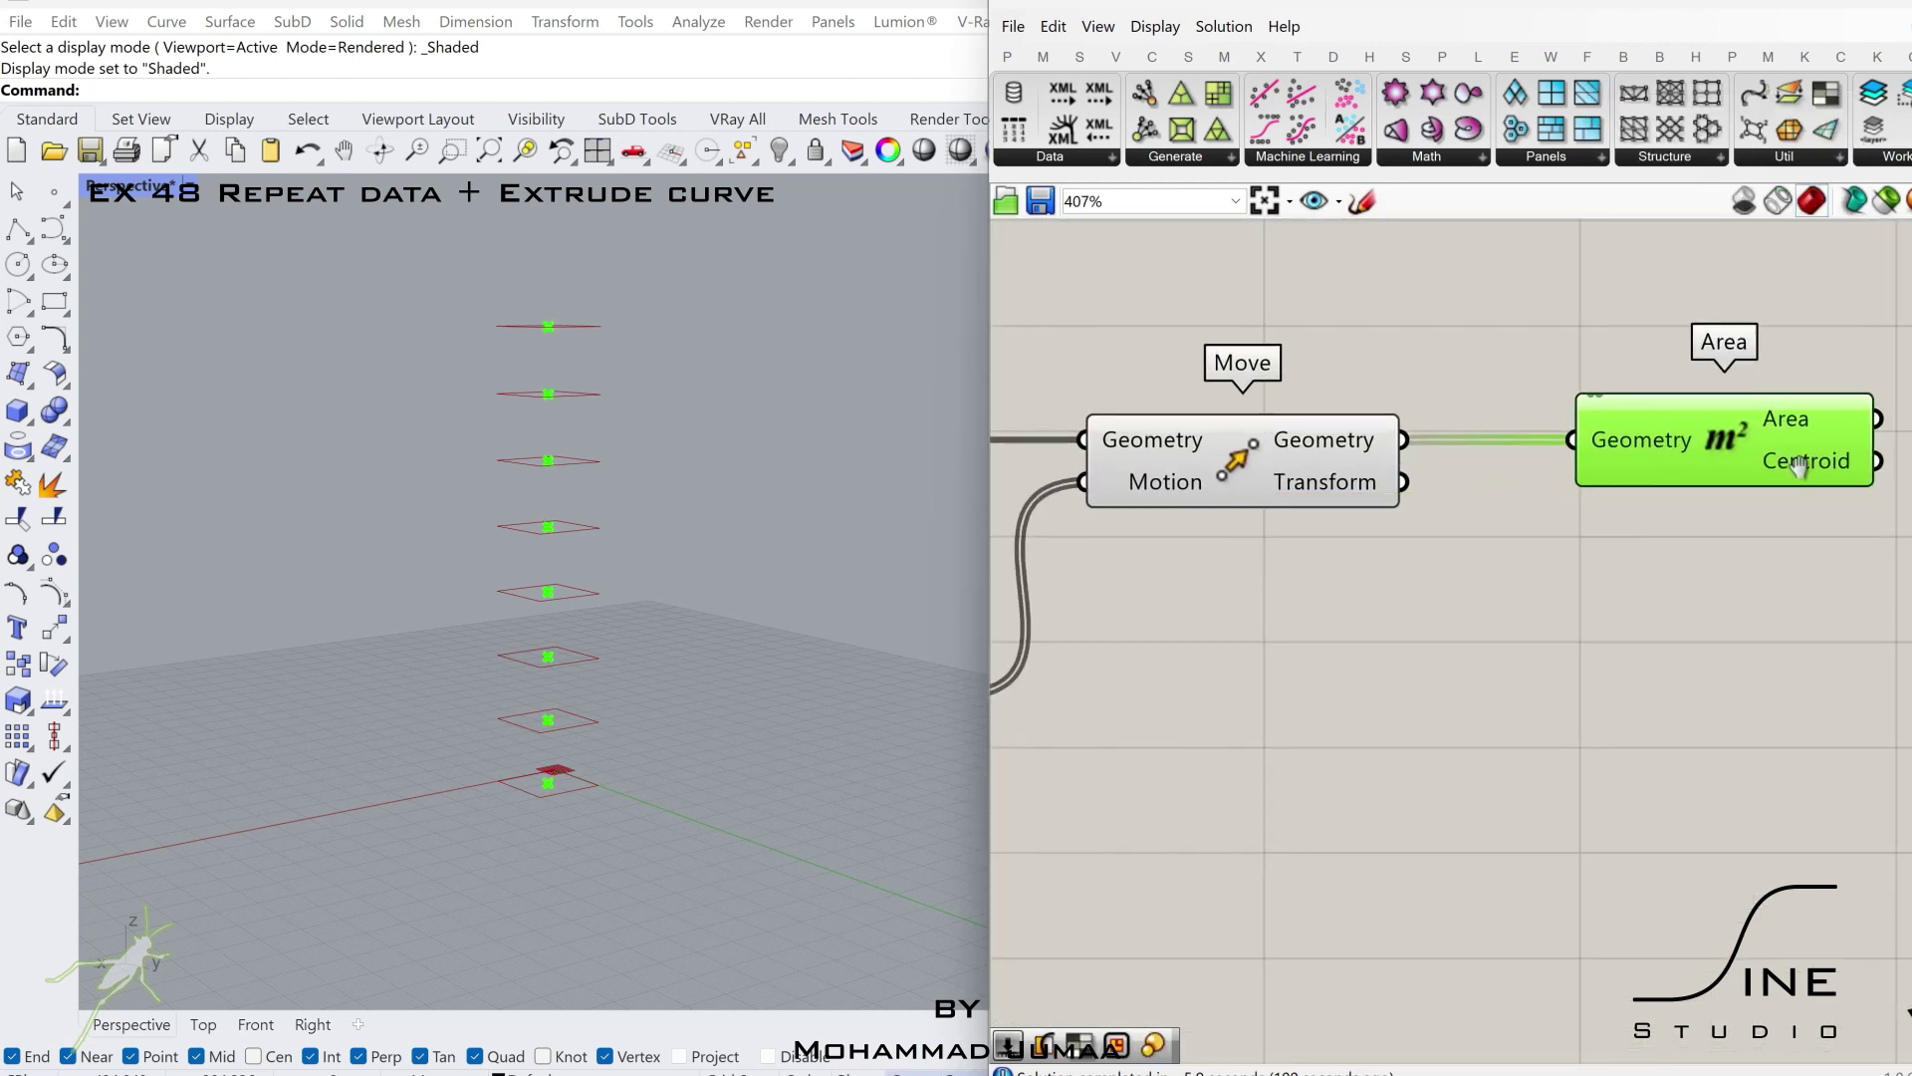
# - Add a Scale component with the moved rectangles as Geometry and the Area centroids as Center
pyautogui.moveTo(1796, 460); pyautogui.dragTo(1284, 487, button='right')
pyautogui.doubleClick(1711, 537)
pyautogui.write('scale')
pyautogui.press('Return')
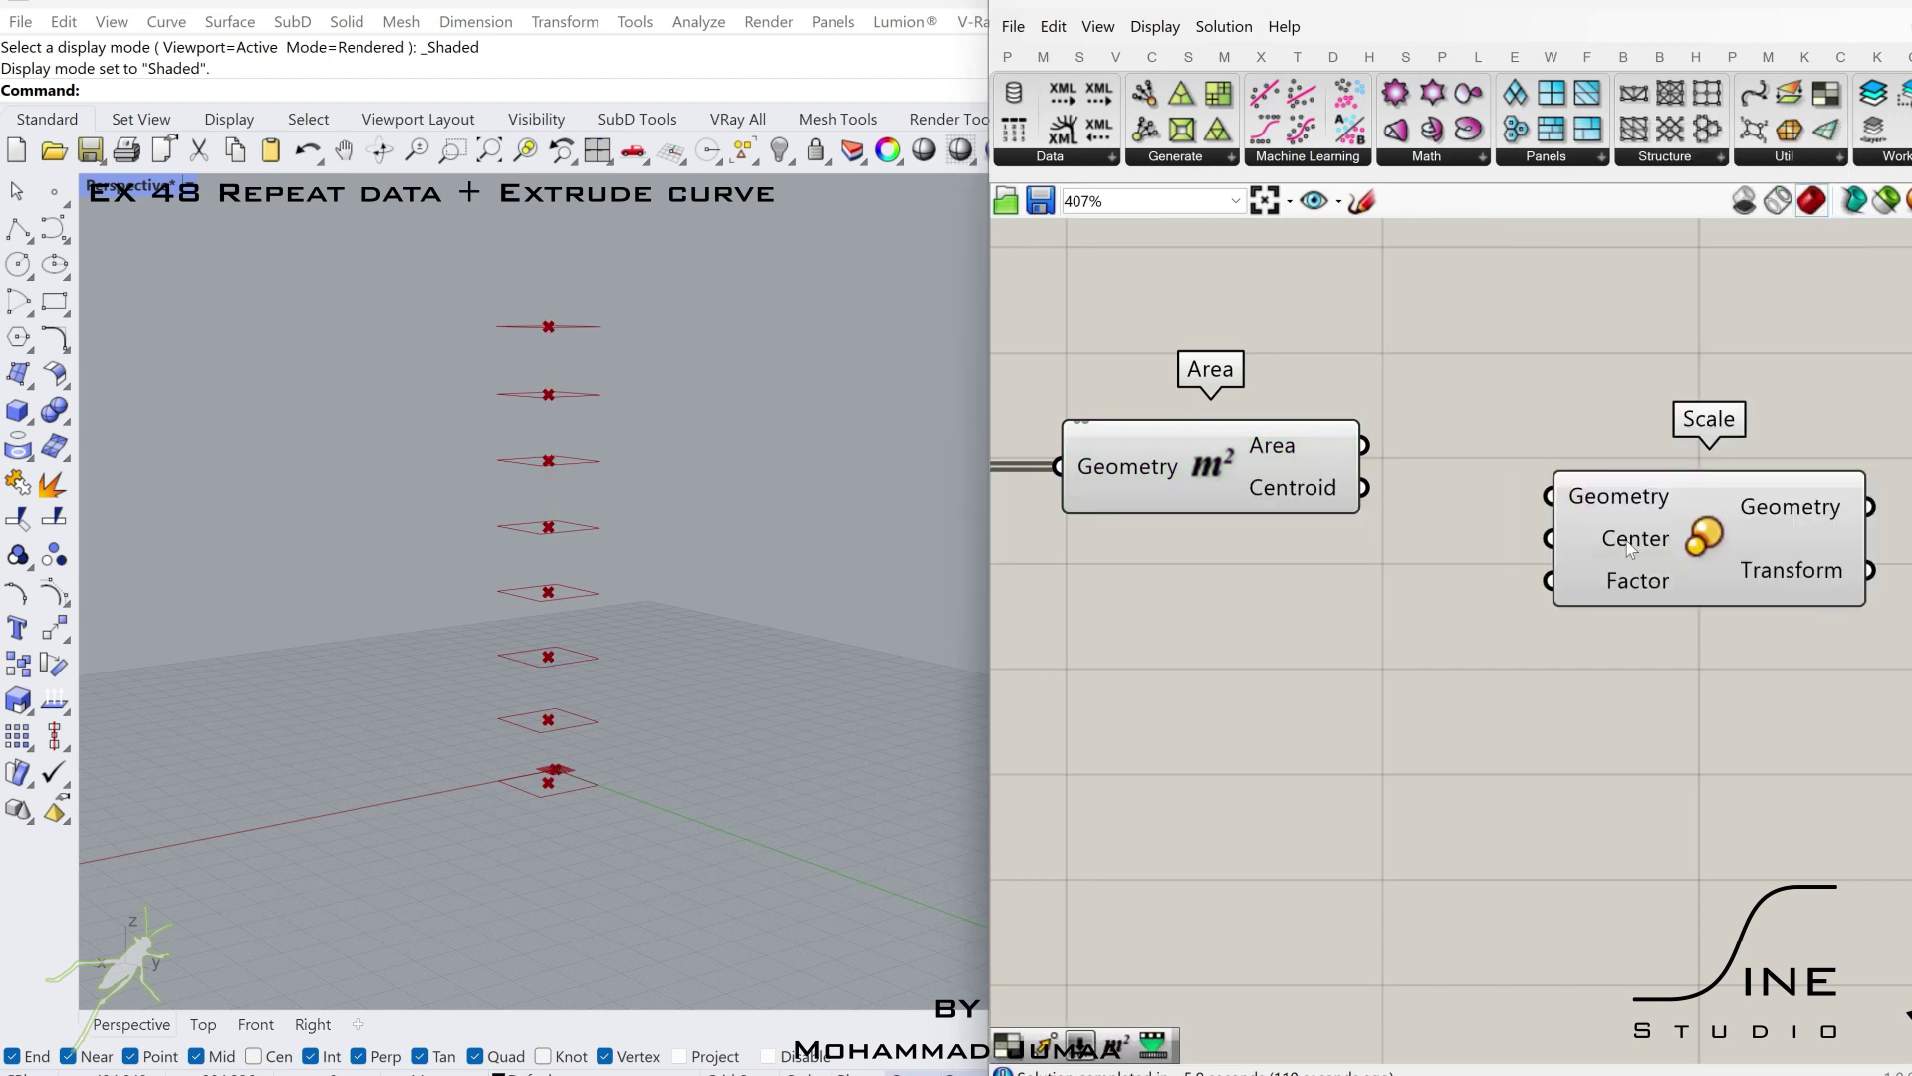
pyautogui.rightClick(1570, 547)
pyautogui.click(1418, 502)
pyautogui.moveTo(1717, 552); pyautogui.dragTo(1813, 514)
pyautogui.scroll(-2, 1639, 602)
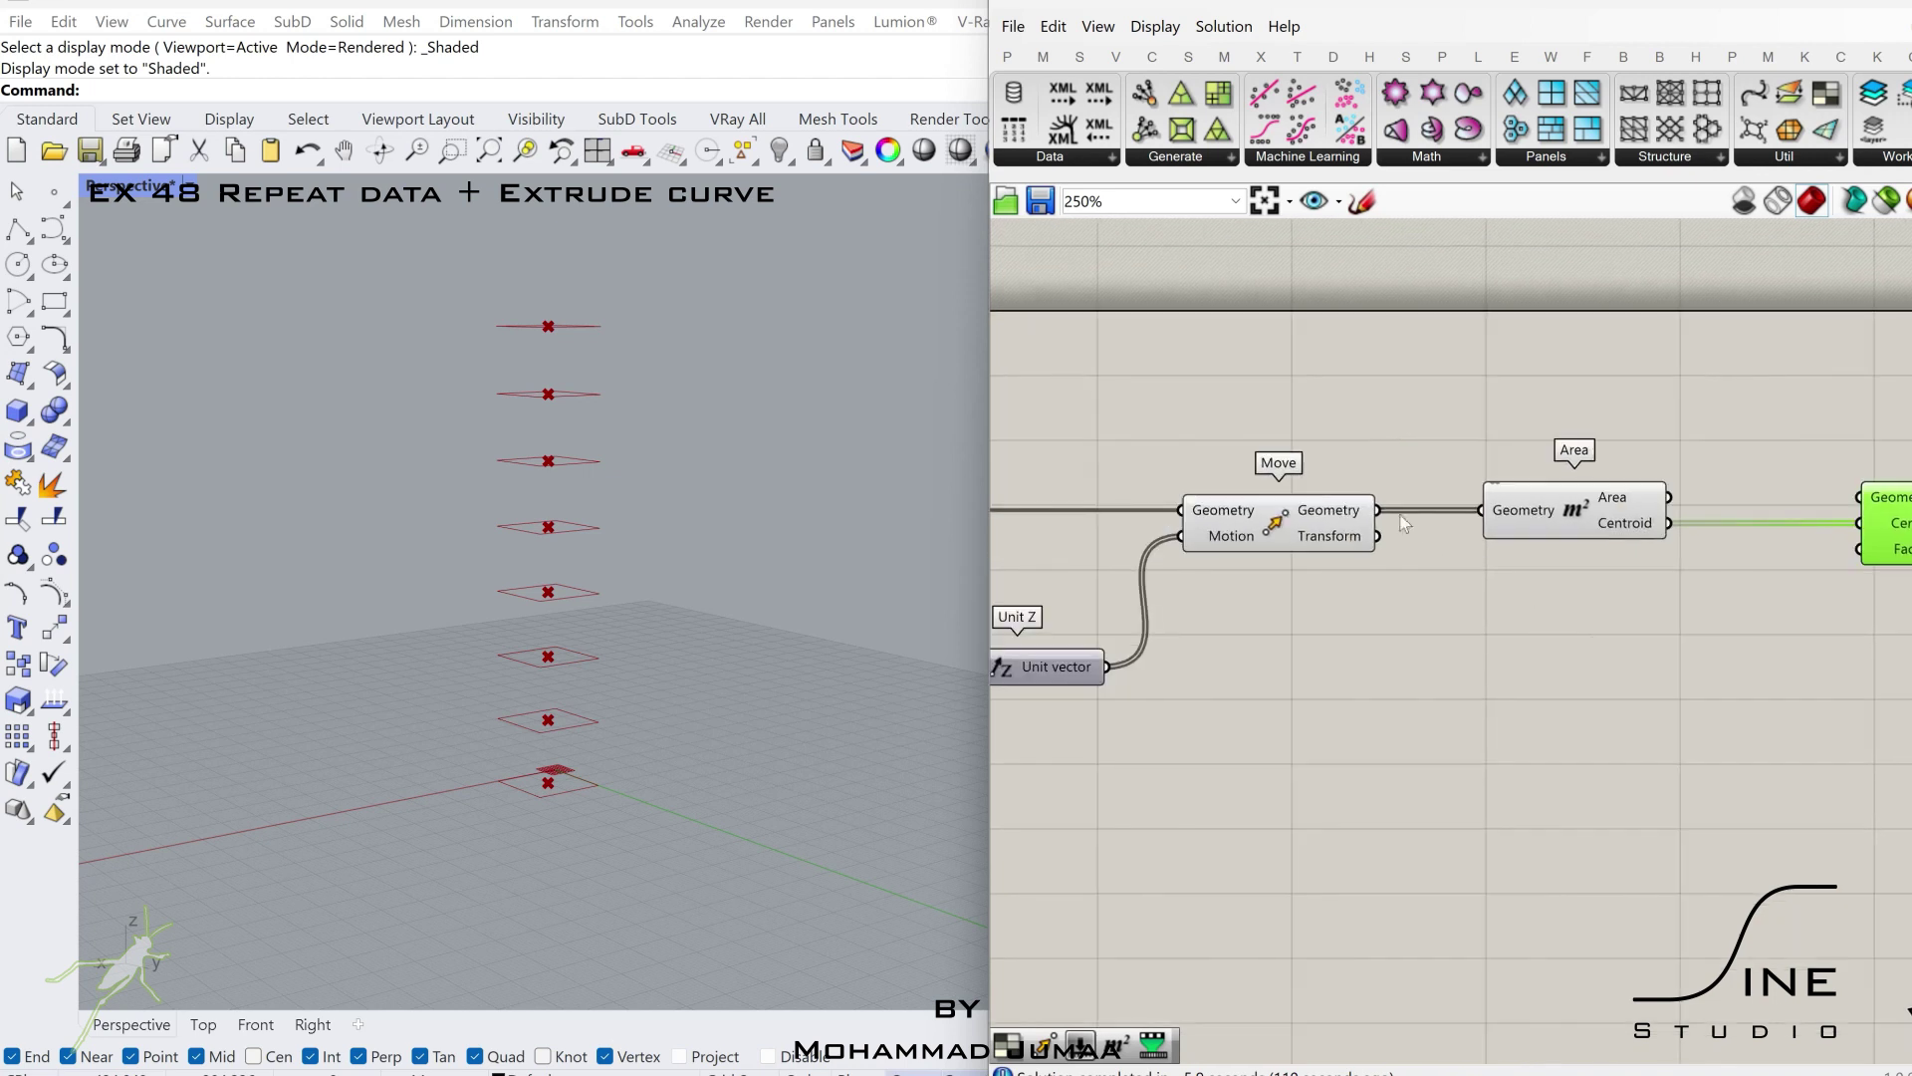
pyautogui.click(1591, 581)
pyautogui.moveTo(1703, 671)
pyautogui.mouseDown(button='right')
pyautogui.moveTo(1516, 661)
pyautogui.moveTo(1681, 674)
pyautogui.mouseUp(button='right')
pyautogui.scroll(-2, 1473, 601)
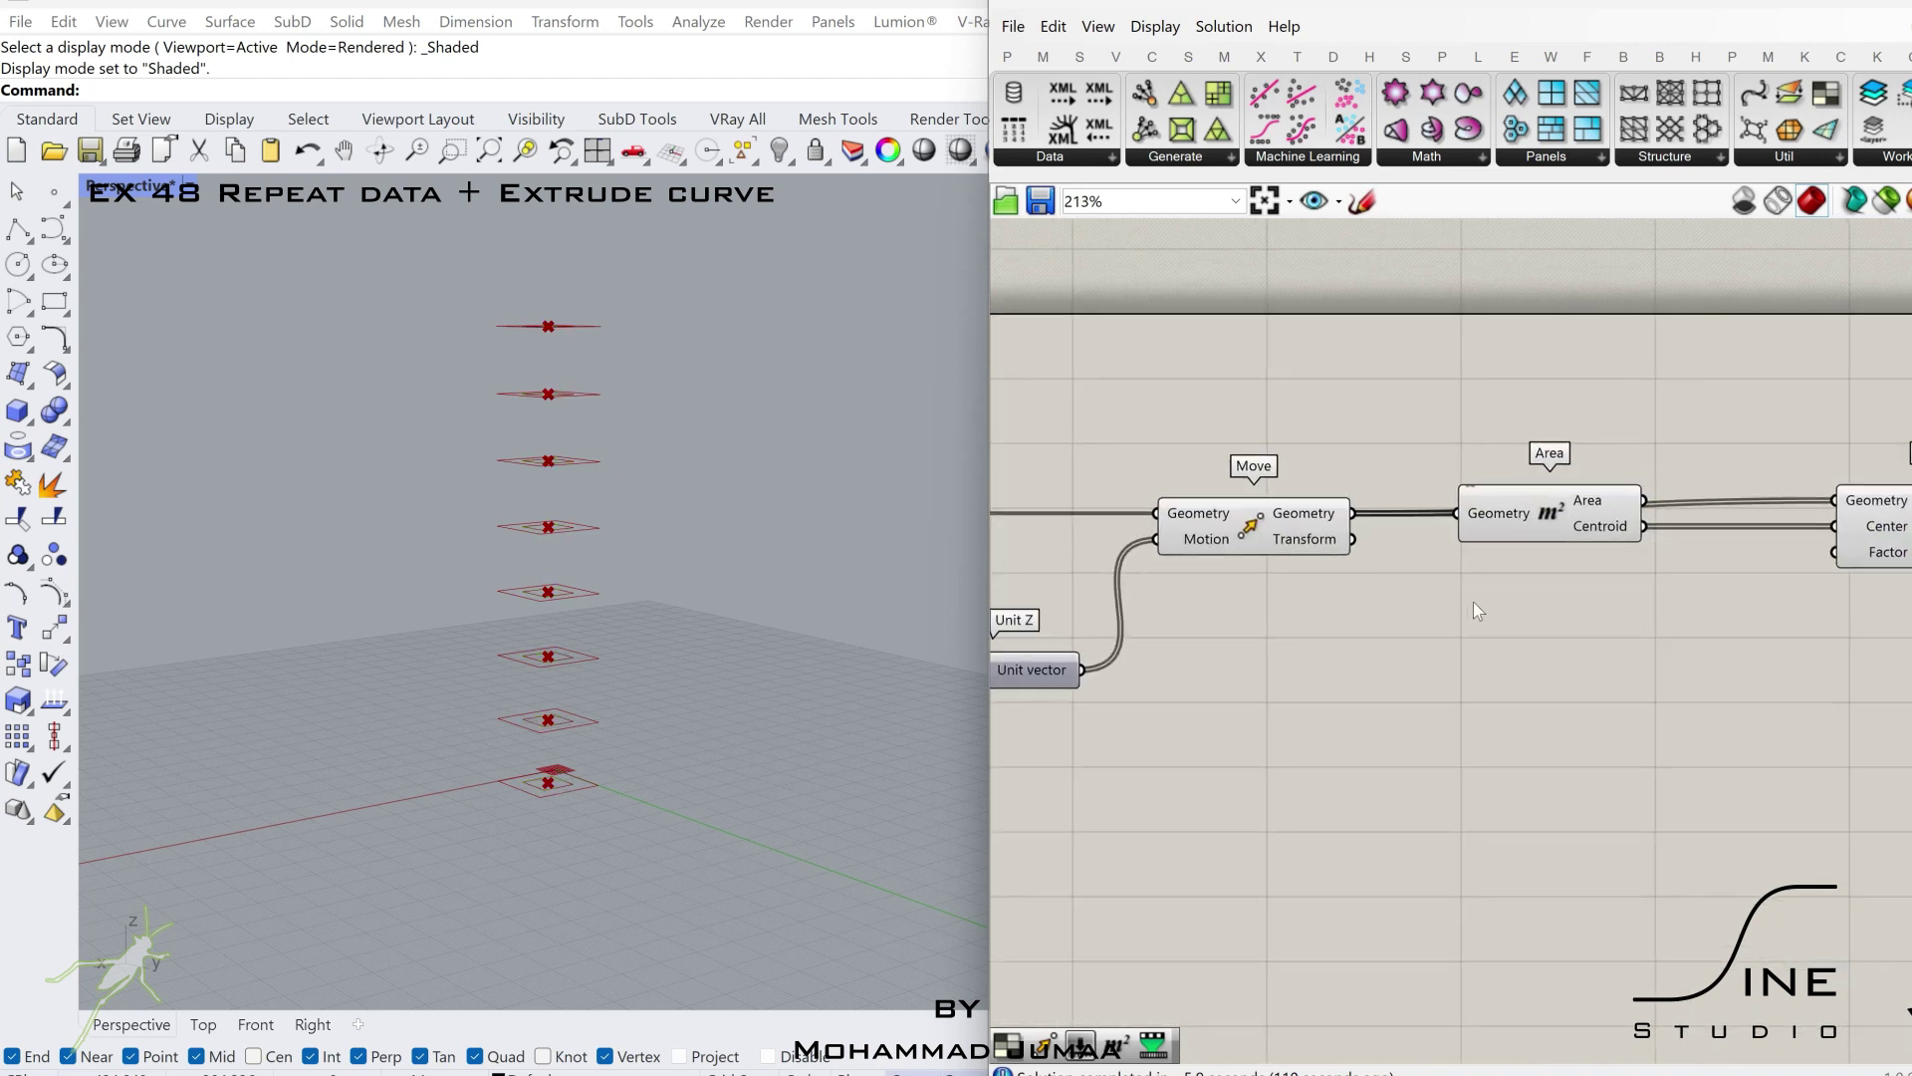
# - Turn off the preview of the Move and Area components
pyautogui.moveTo(1509, 483); pyautogui.dragTo(1299, 584)
pyautogui.middleClick(1317, 554)
pyautogui.click(1400, 474)
pyautogui.click(1401, 475)
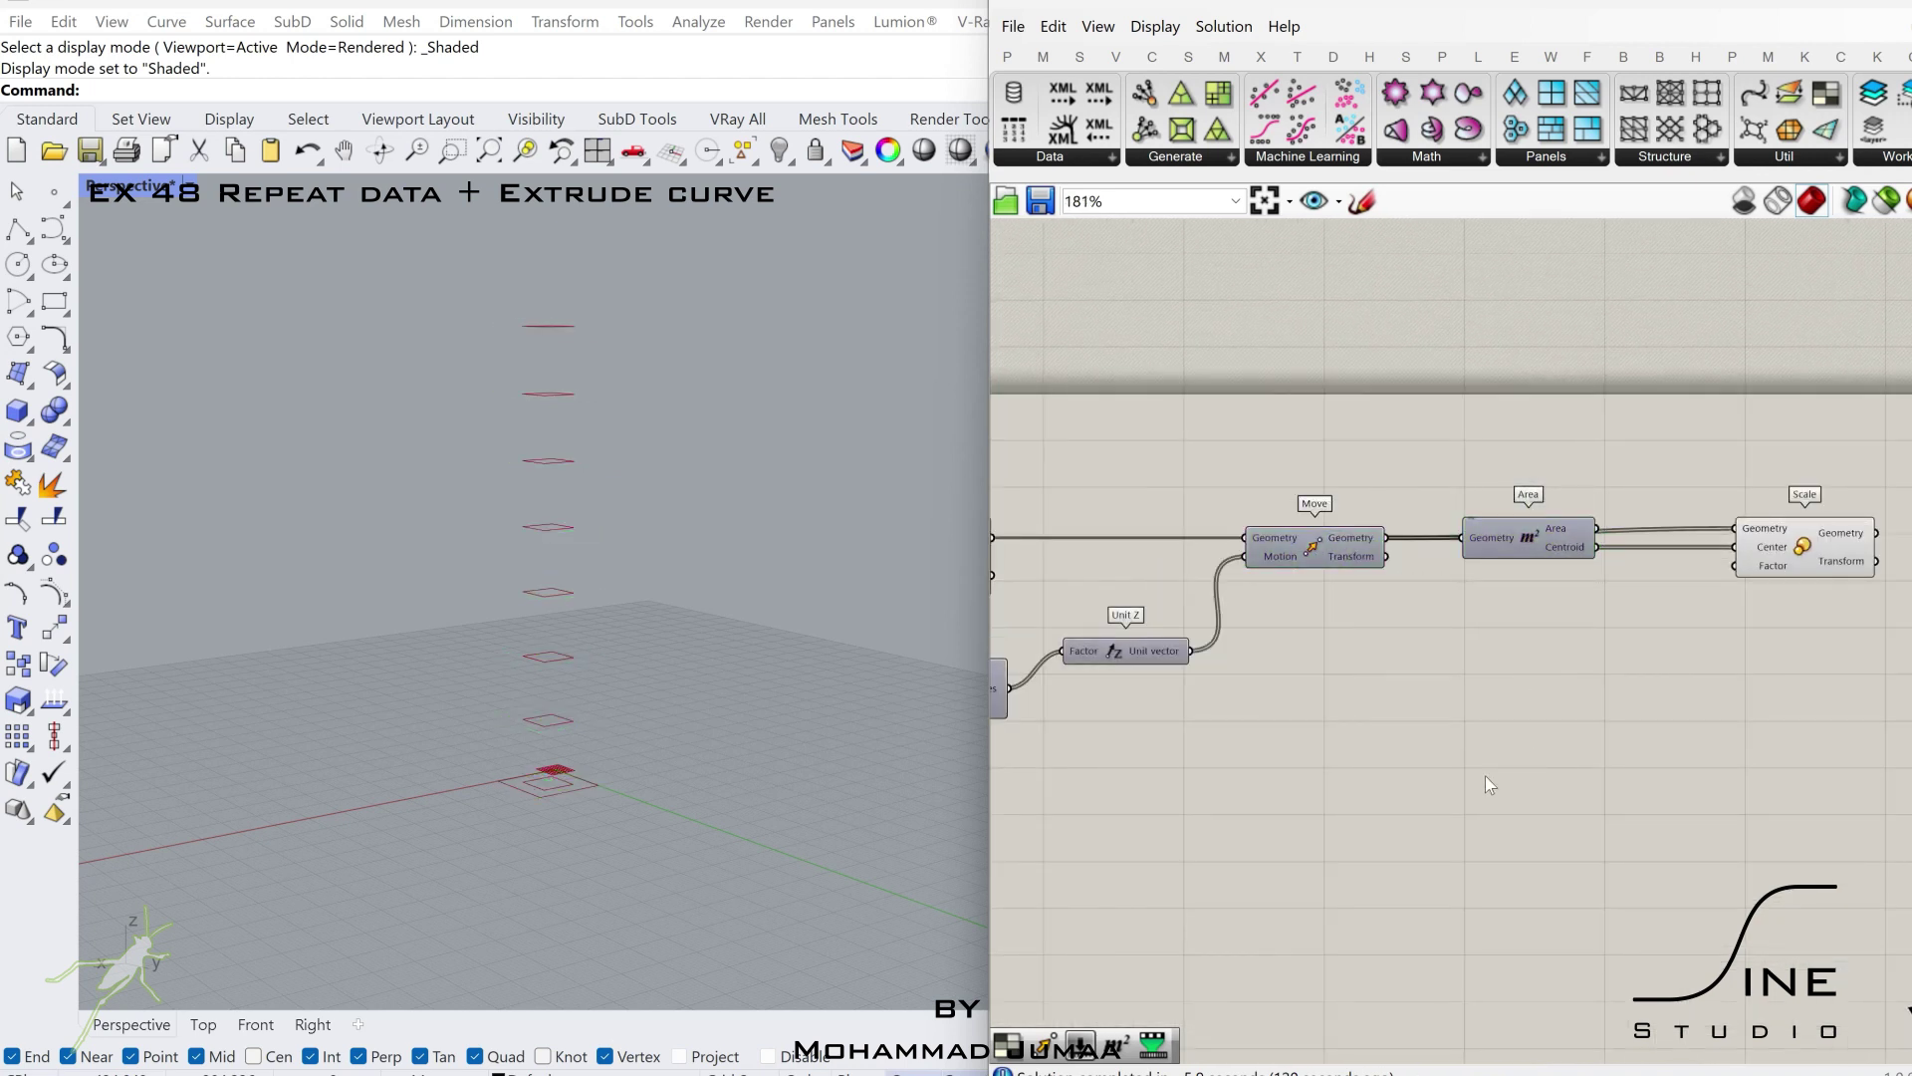
# - Add a Graph Mapper and a Range component below the main chain, and connect the Range output to the Graph Mapper
pyautogui.doubleClick(1485, 774)
pyautogui.write('gr')
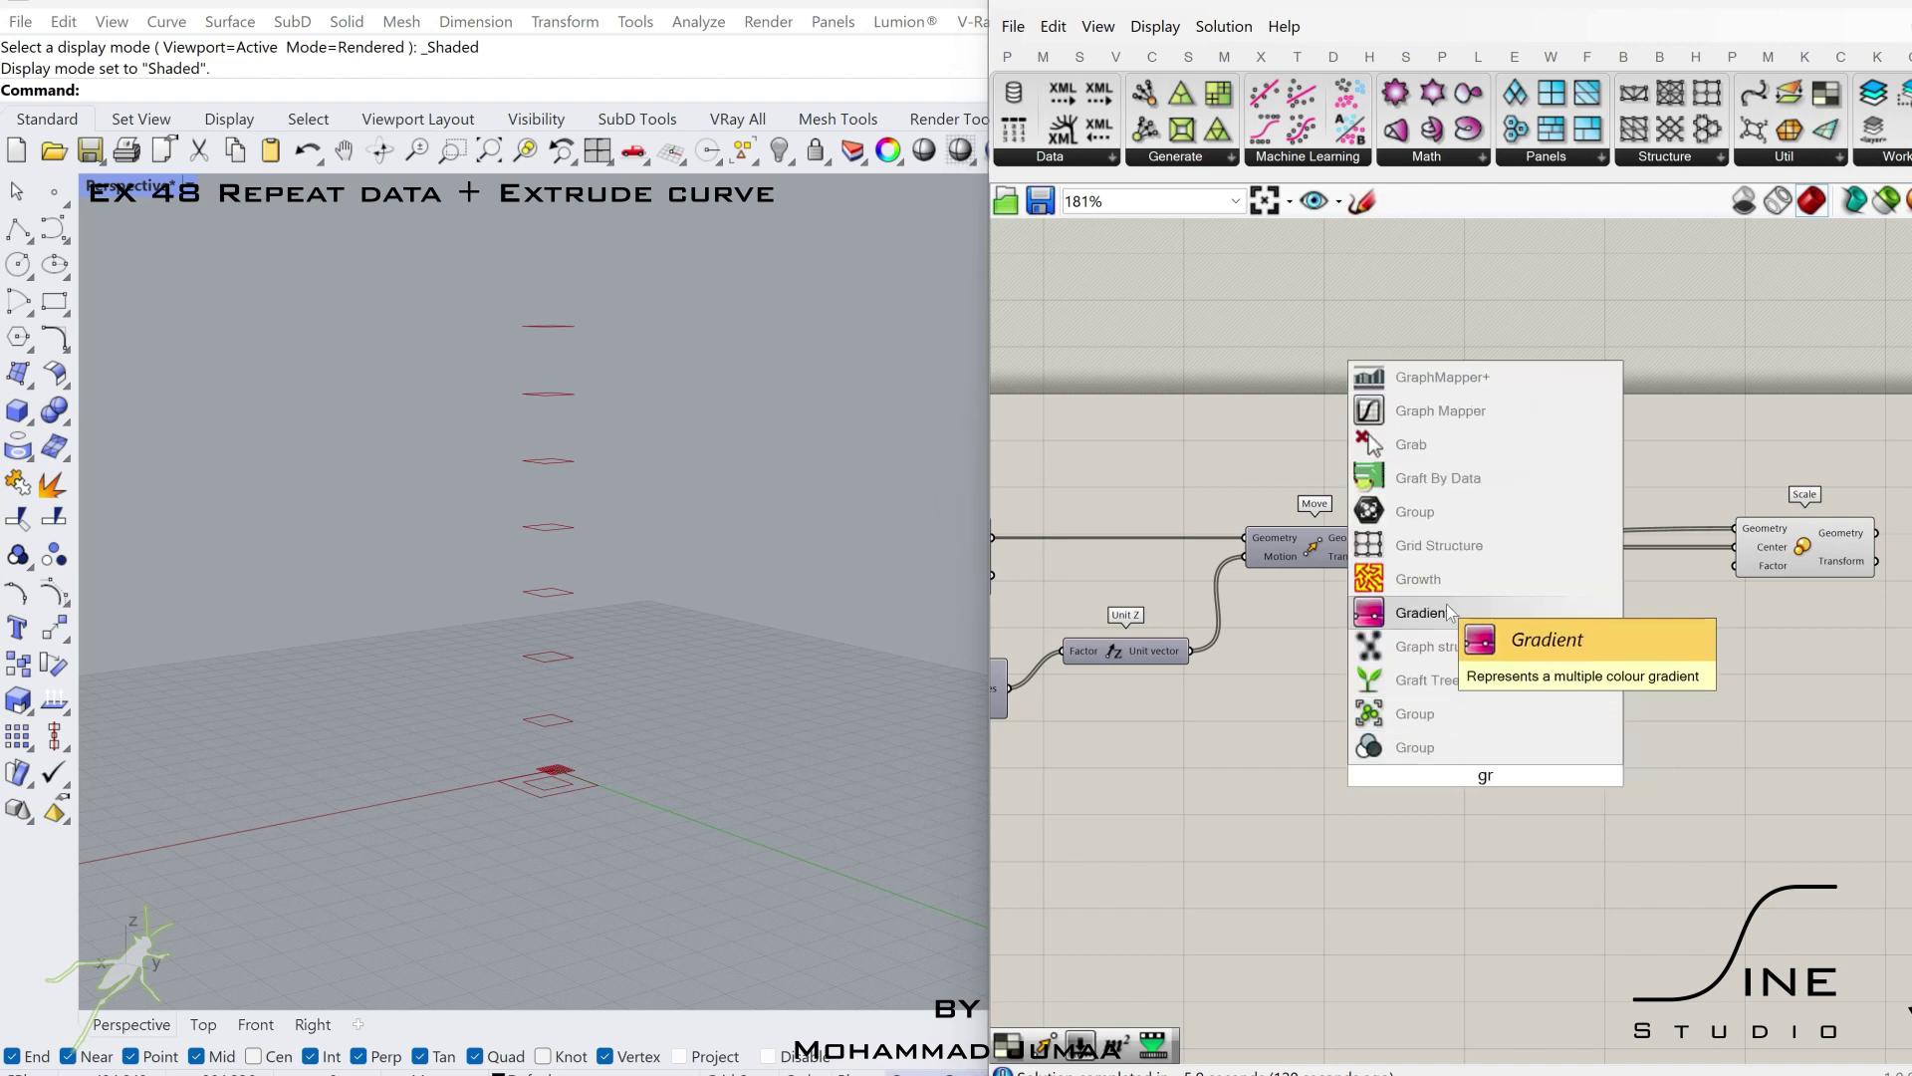
pyautogui.click(1440, 375)
pyautogui.scroll(3, 1424, 807)
pyautogui.doubleClick(1375, 814)
pyautogui.write('range')
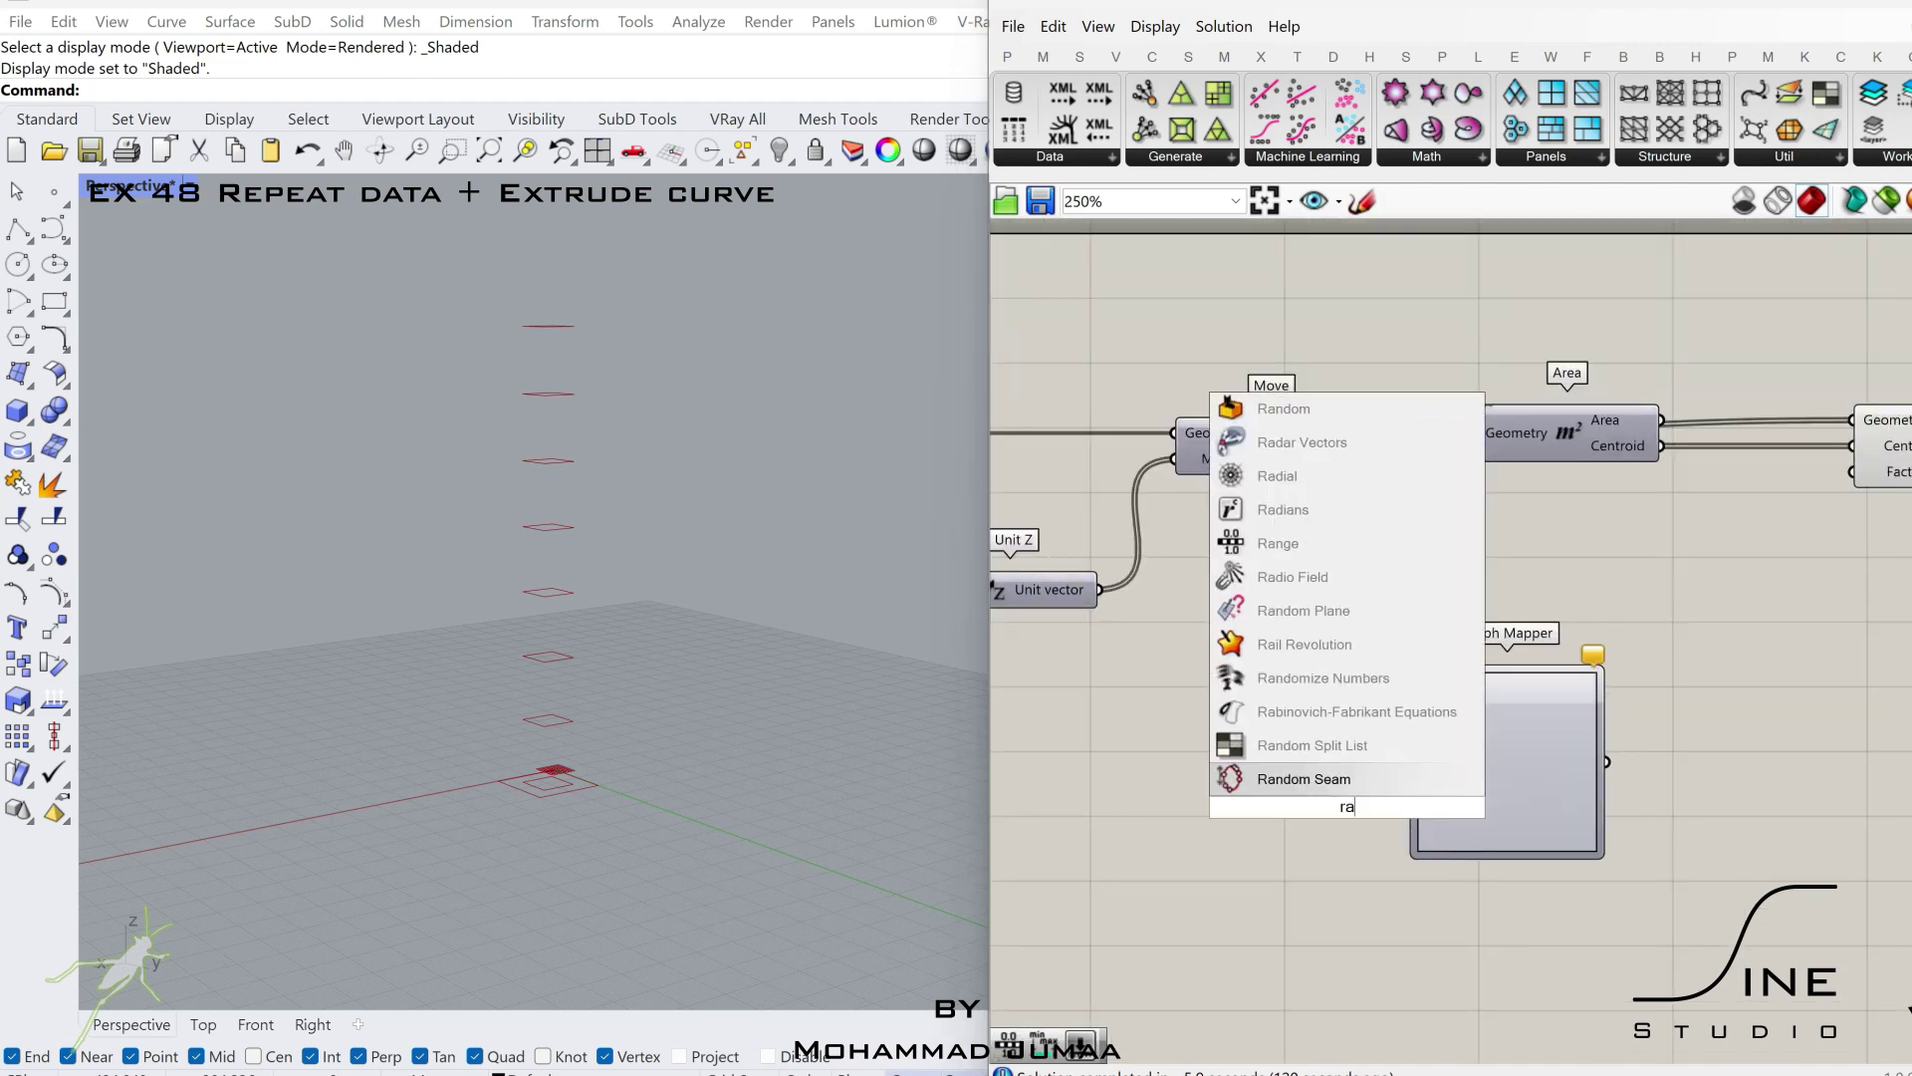
pyautogui.press('Return')
pyautogui.moveTo(1355, 822); pyautogui.dragTo(1291, 788)
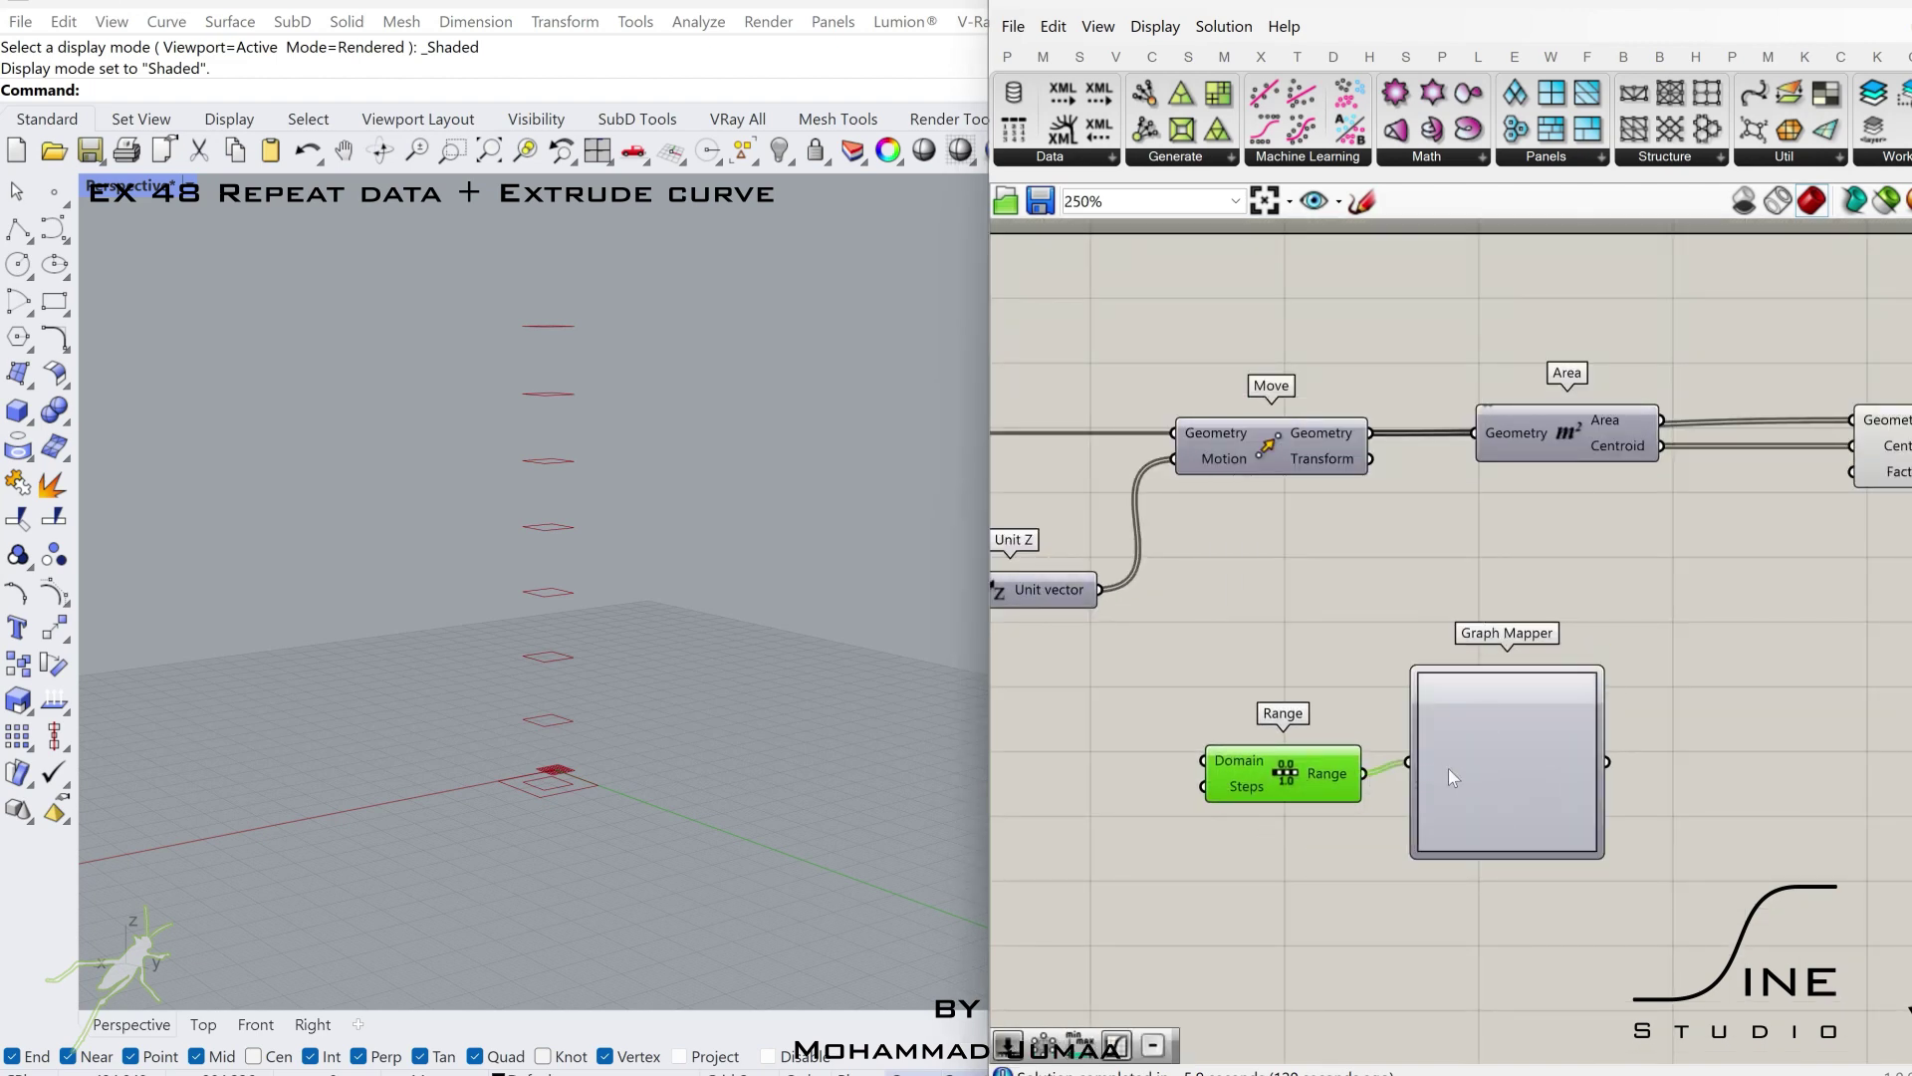
pyautogui.click(1449, 768)
# - Add a Subtraction component and connect its Result to the Range Steps
pyautogui.moveTo(1219, 830); pyautogui.dragTo(1395, 721, button='right')
pyautogui.doubleClick(1328, 735)
pyautogui.write('-')
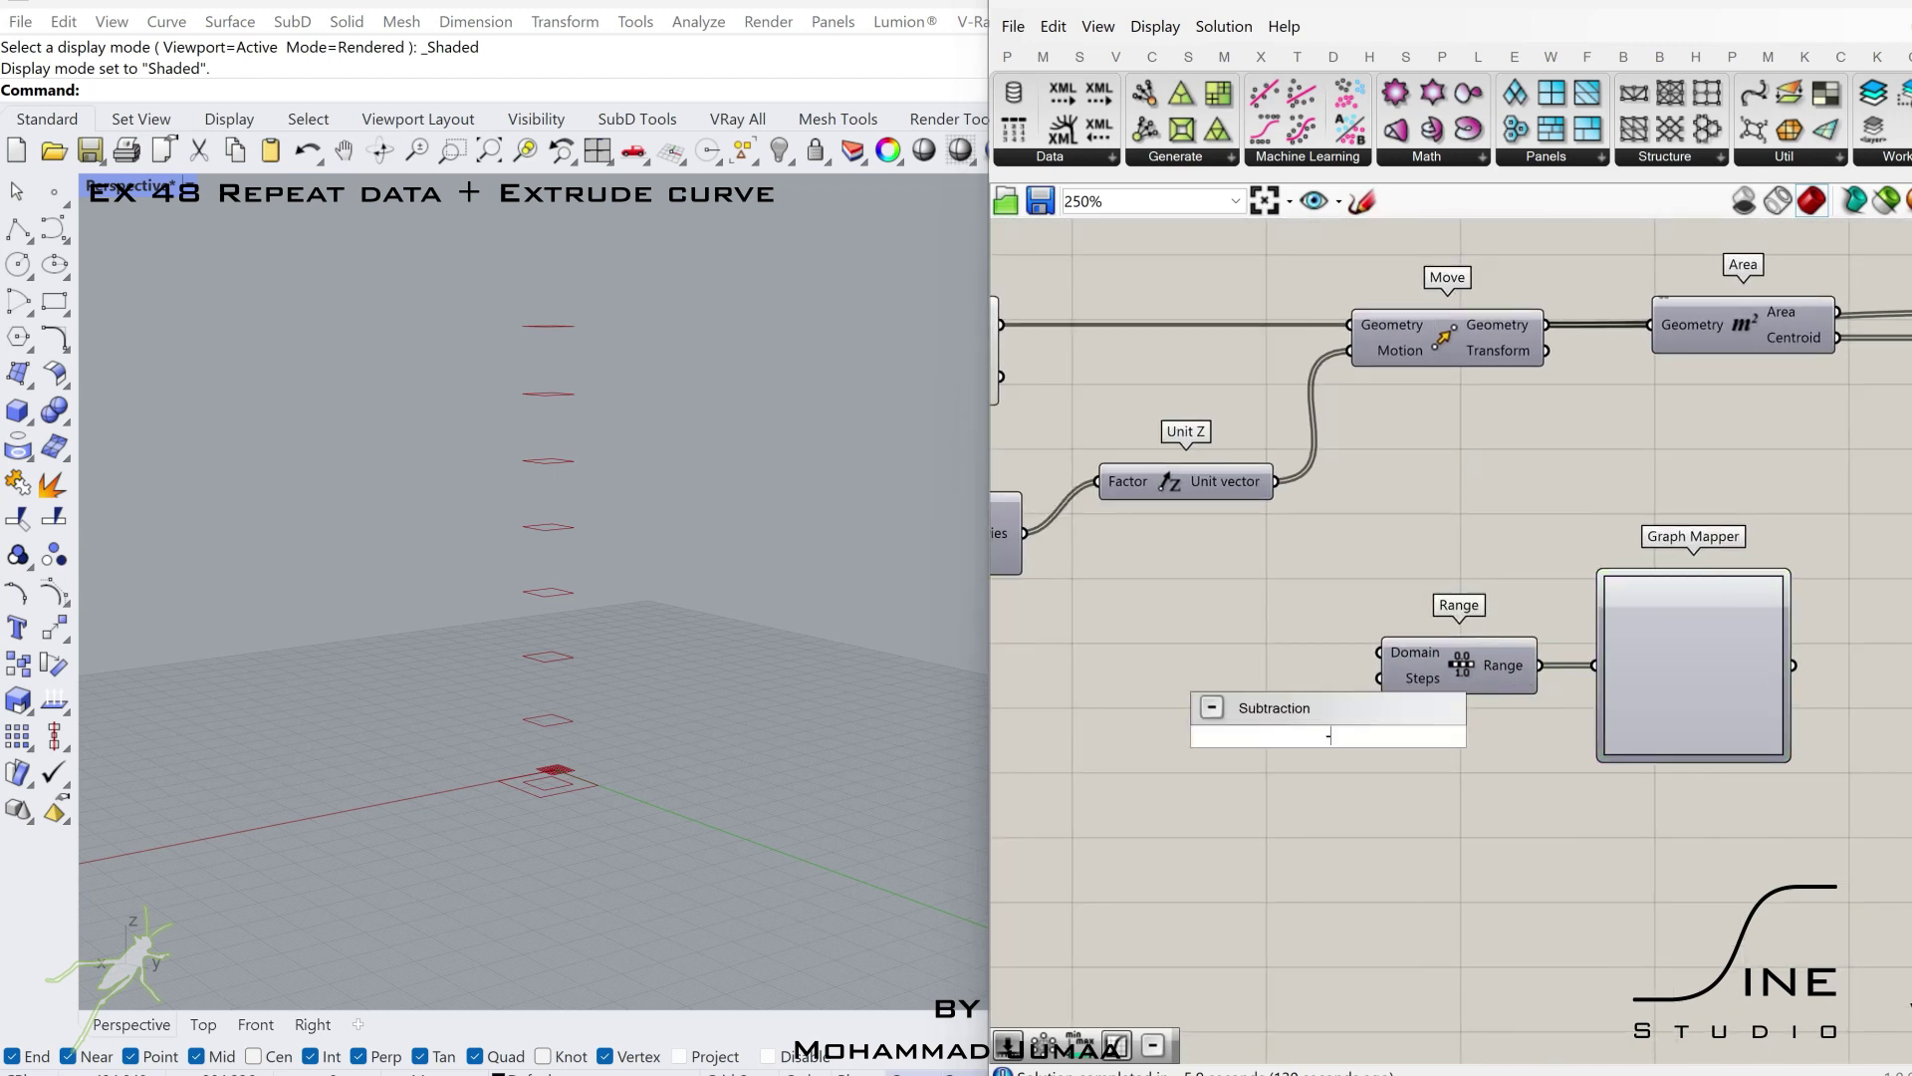
pyautogui.press('Return')
pyautogui.moveTo(1345, 754); pyautogui.dragTo(1317, 707)
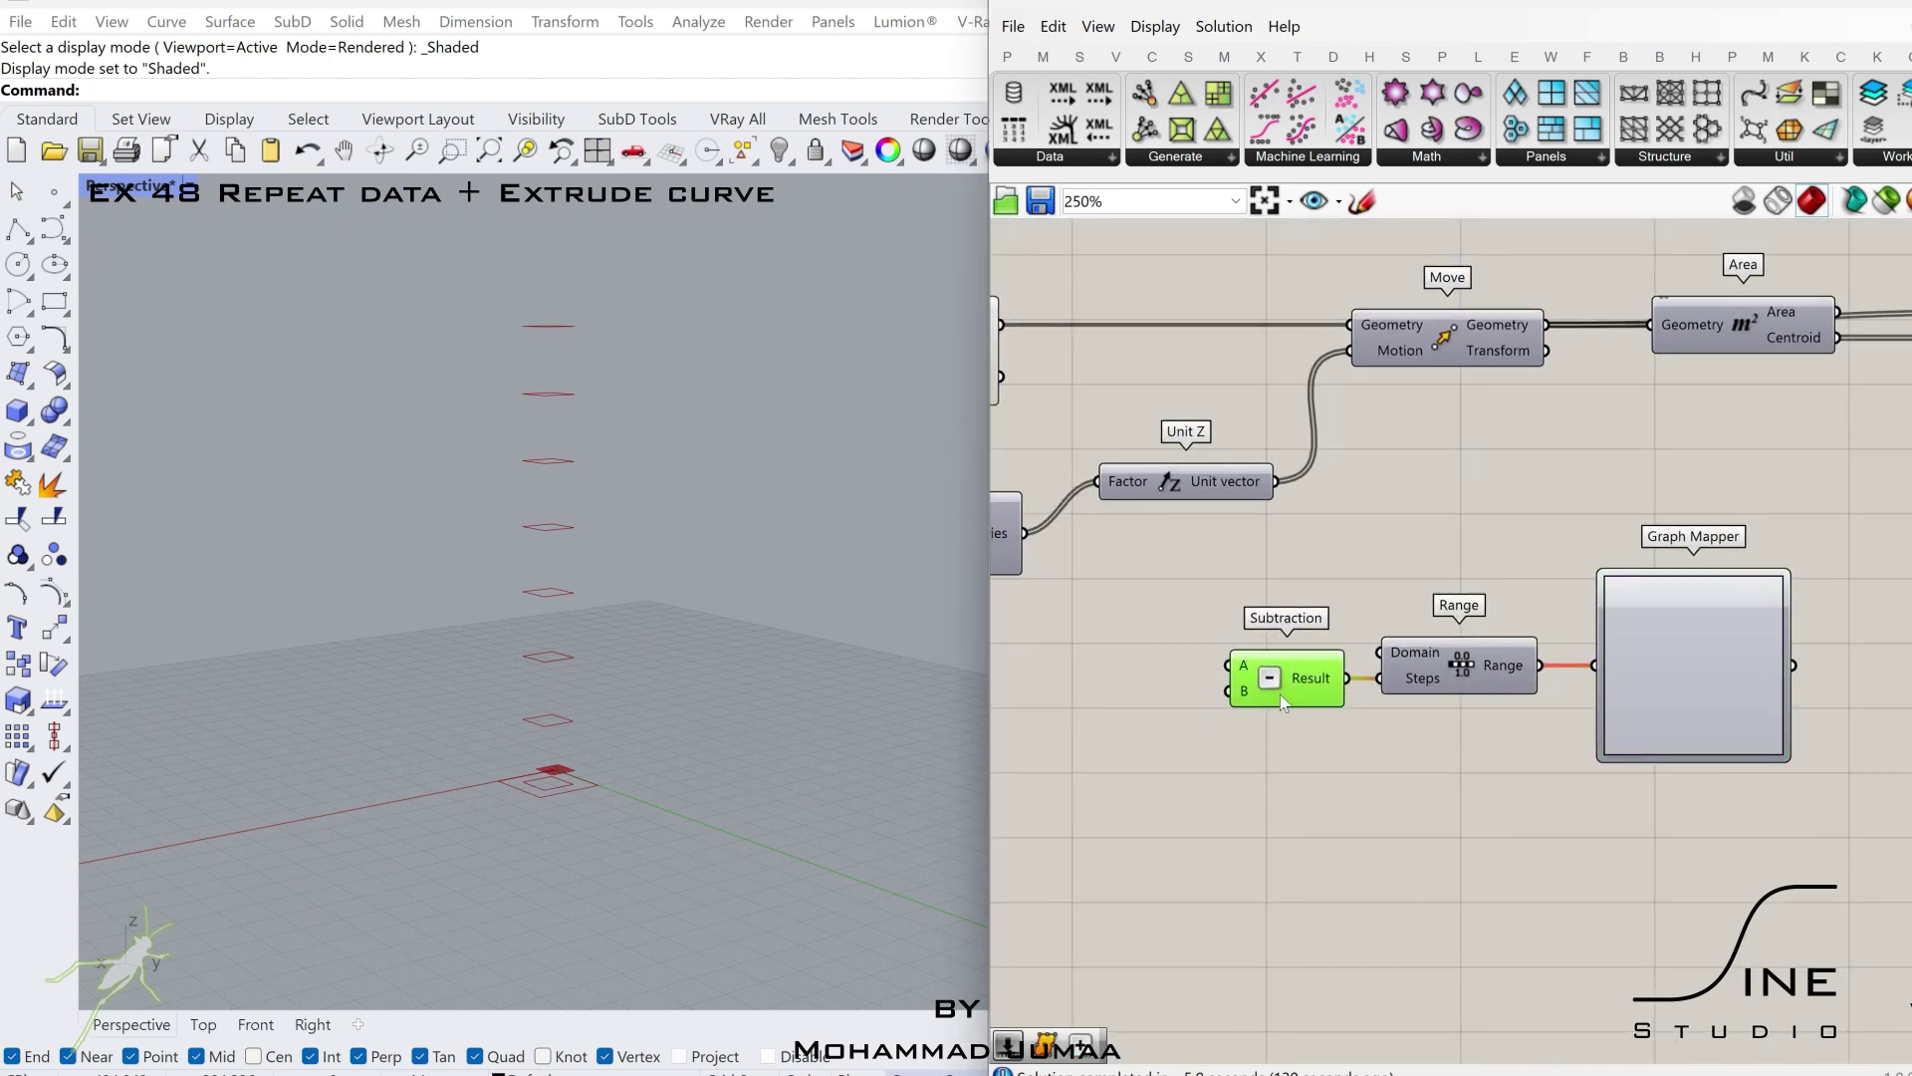
# - Subtract a new slider value of 1 (B) from the Series Count slider (A) in the Subtraction component
pyautogui.moveTo(1192, 716); pyautogui.dragTo(1384, 721, button='right')
pyautogui.doubleClick(1236, 733)
pyautogui.write('1')
pyautogui.press('Return')
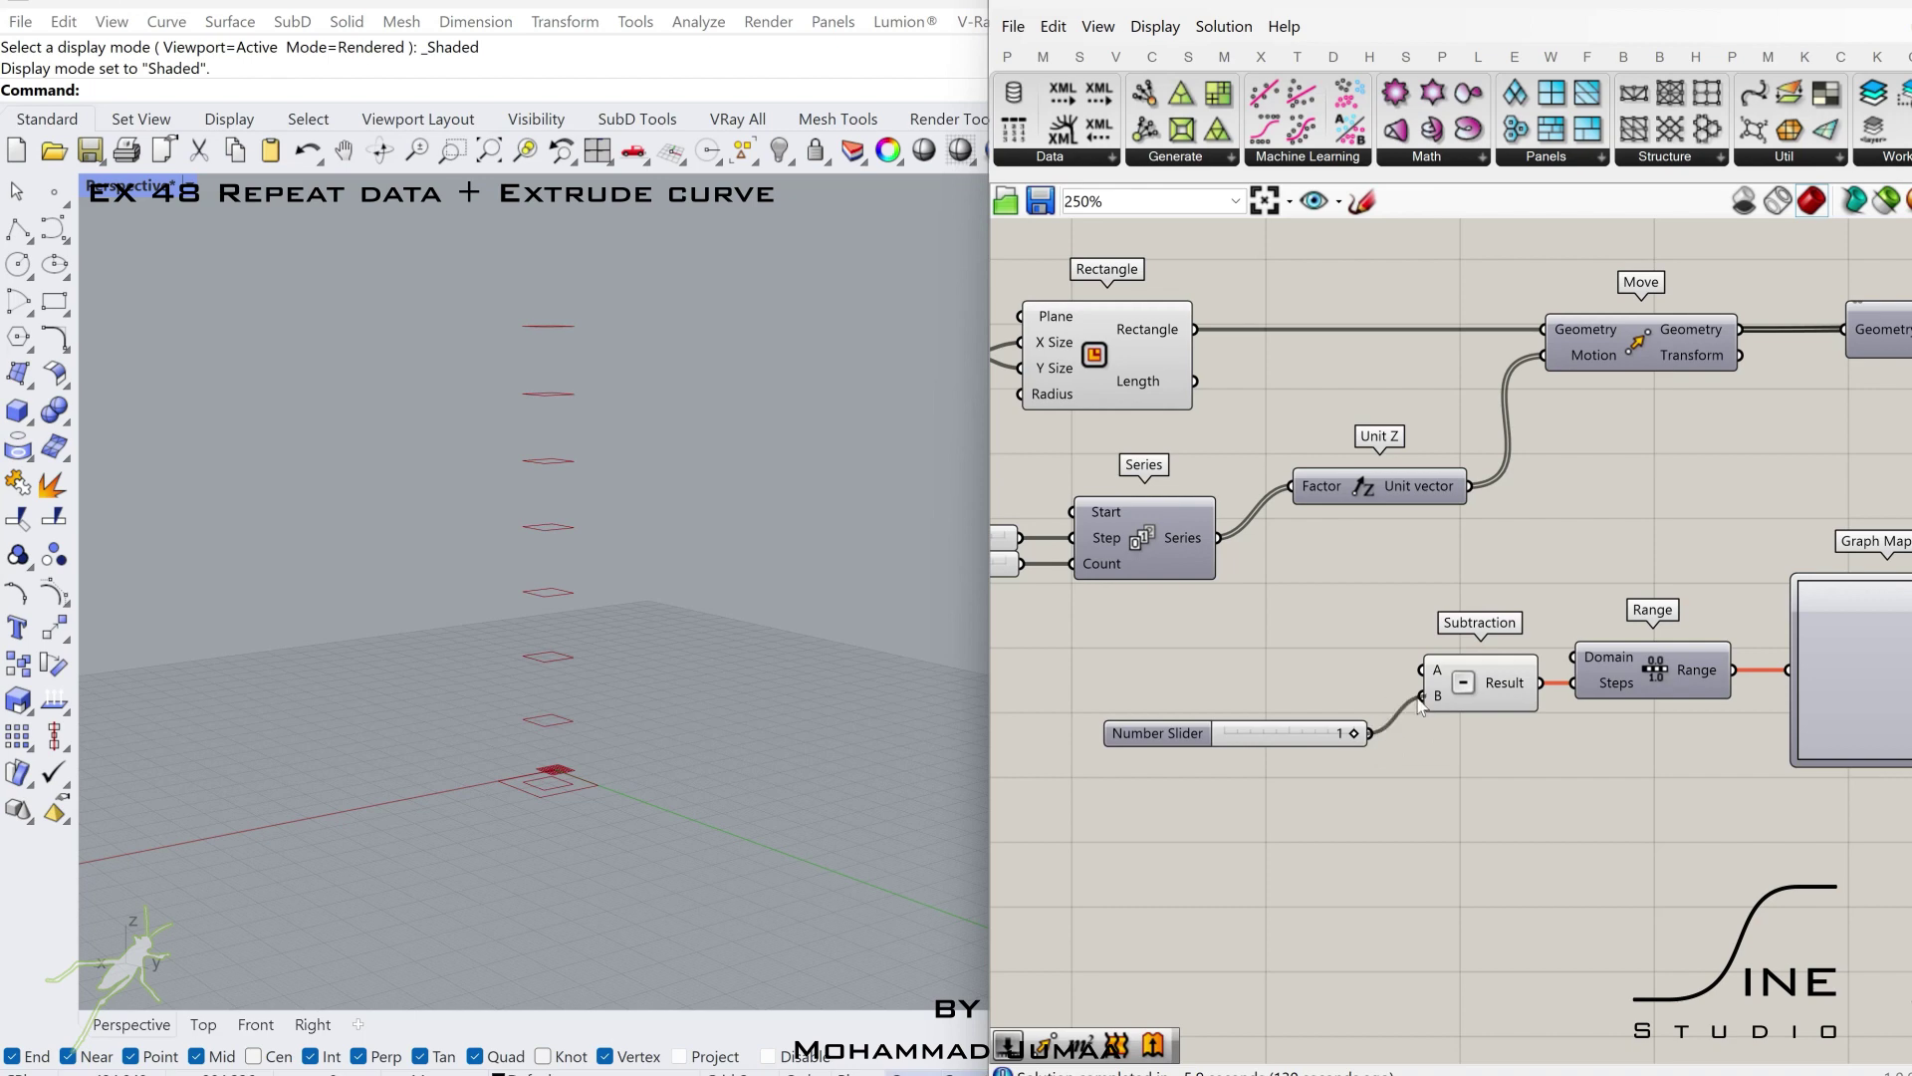
pyautogui.click(1261, 732)
pyautogui.moveTo(1144, 666); pyautogui.dragTo(1508, 745, button='right')
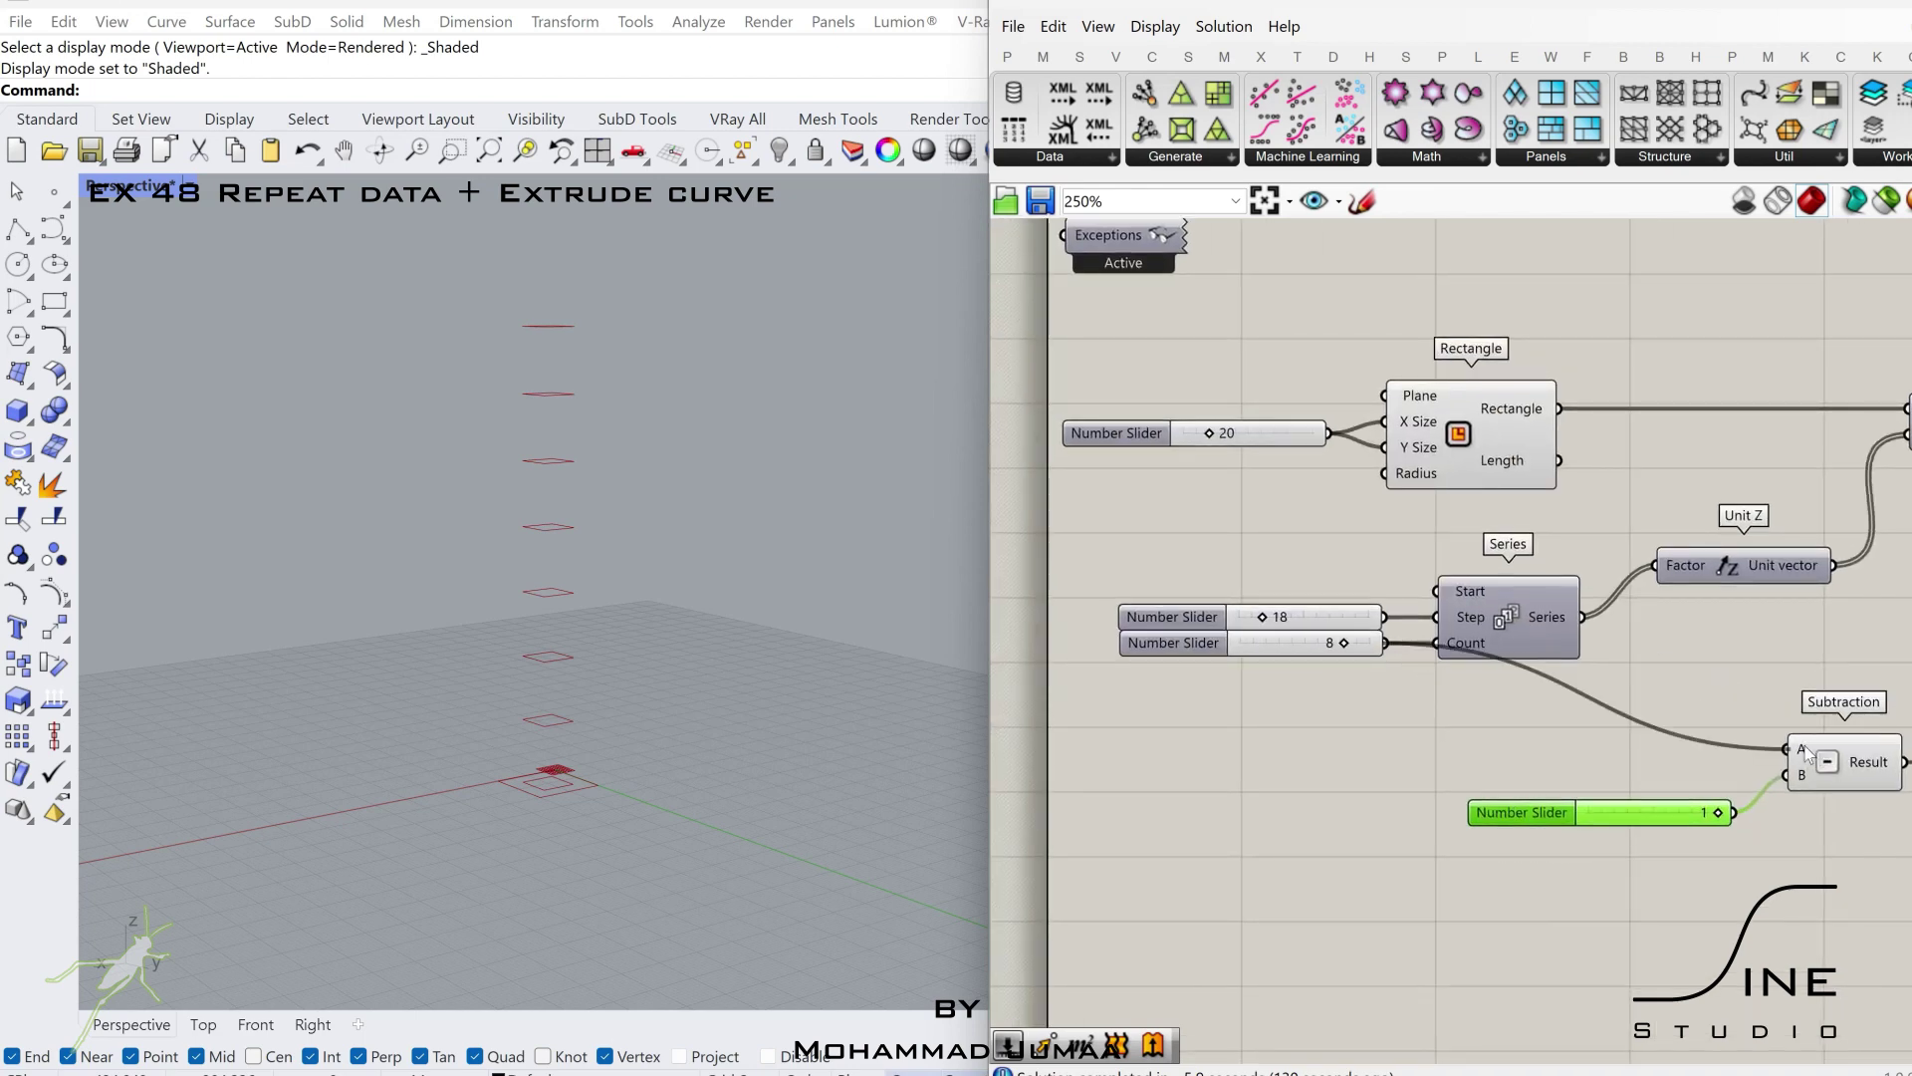
# - Set the Graph Mapper's graph type to Bezier
pyautogui.moveTo(1893, 712); pyautogui.dragTo(1152, 696, button='right')
pyautogui.rightClick(1467, 726)
pyautogui.moveTo(1576, 988)
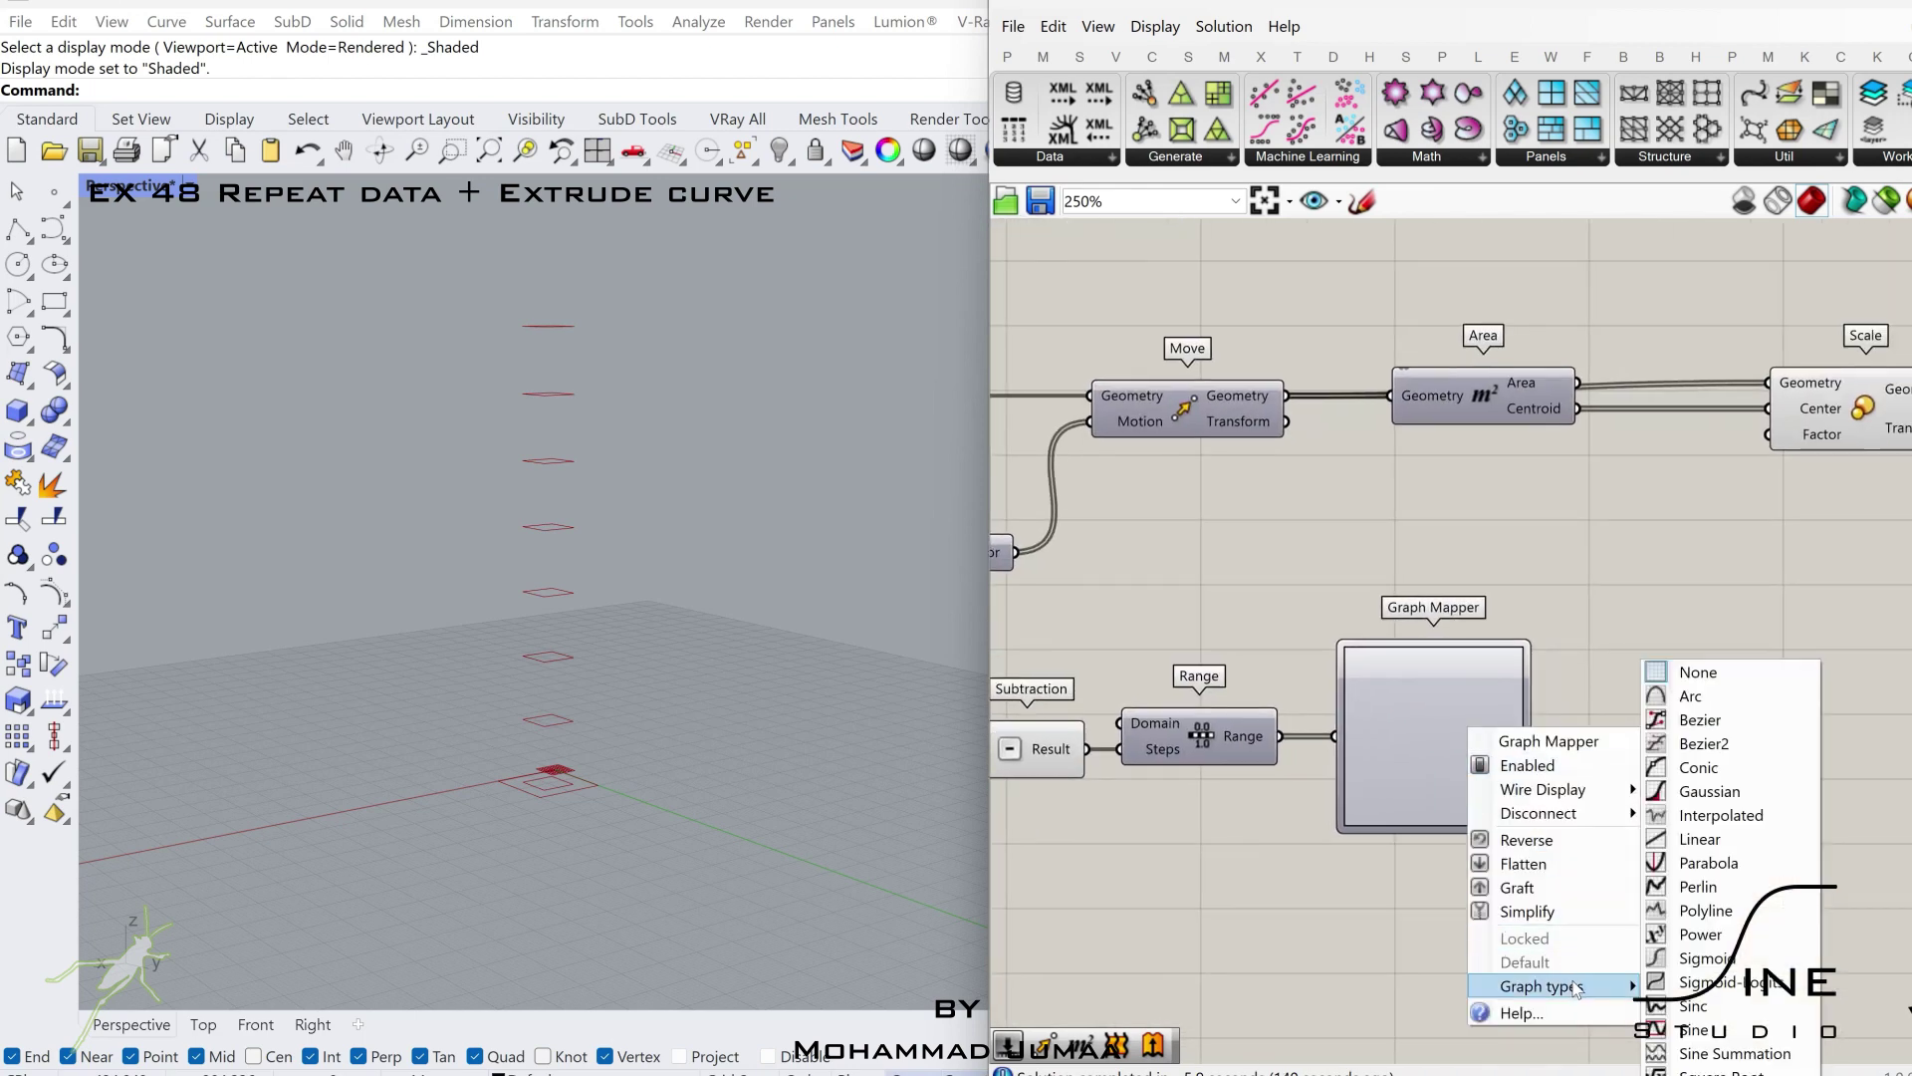
pyautogui.click(1743, 717)
# - Place Bounds, Remap Numbers and Construct Domain components near the Graph Mapper
pyautogui.moveTo(1702, 690); pyautogui.dragTo(1548, 703, button='right')
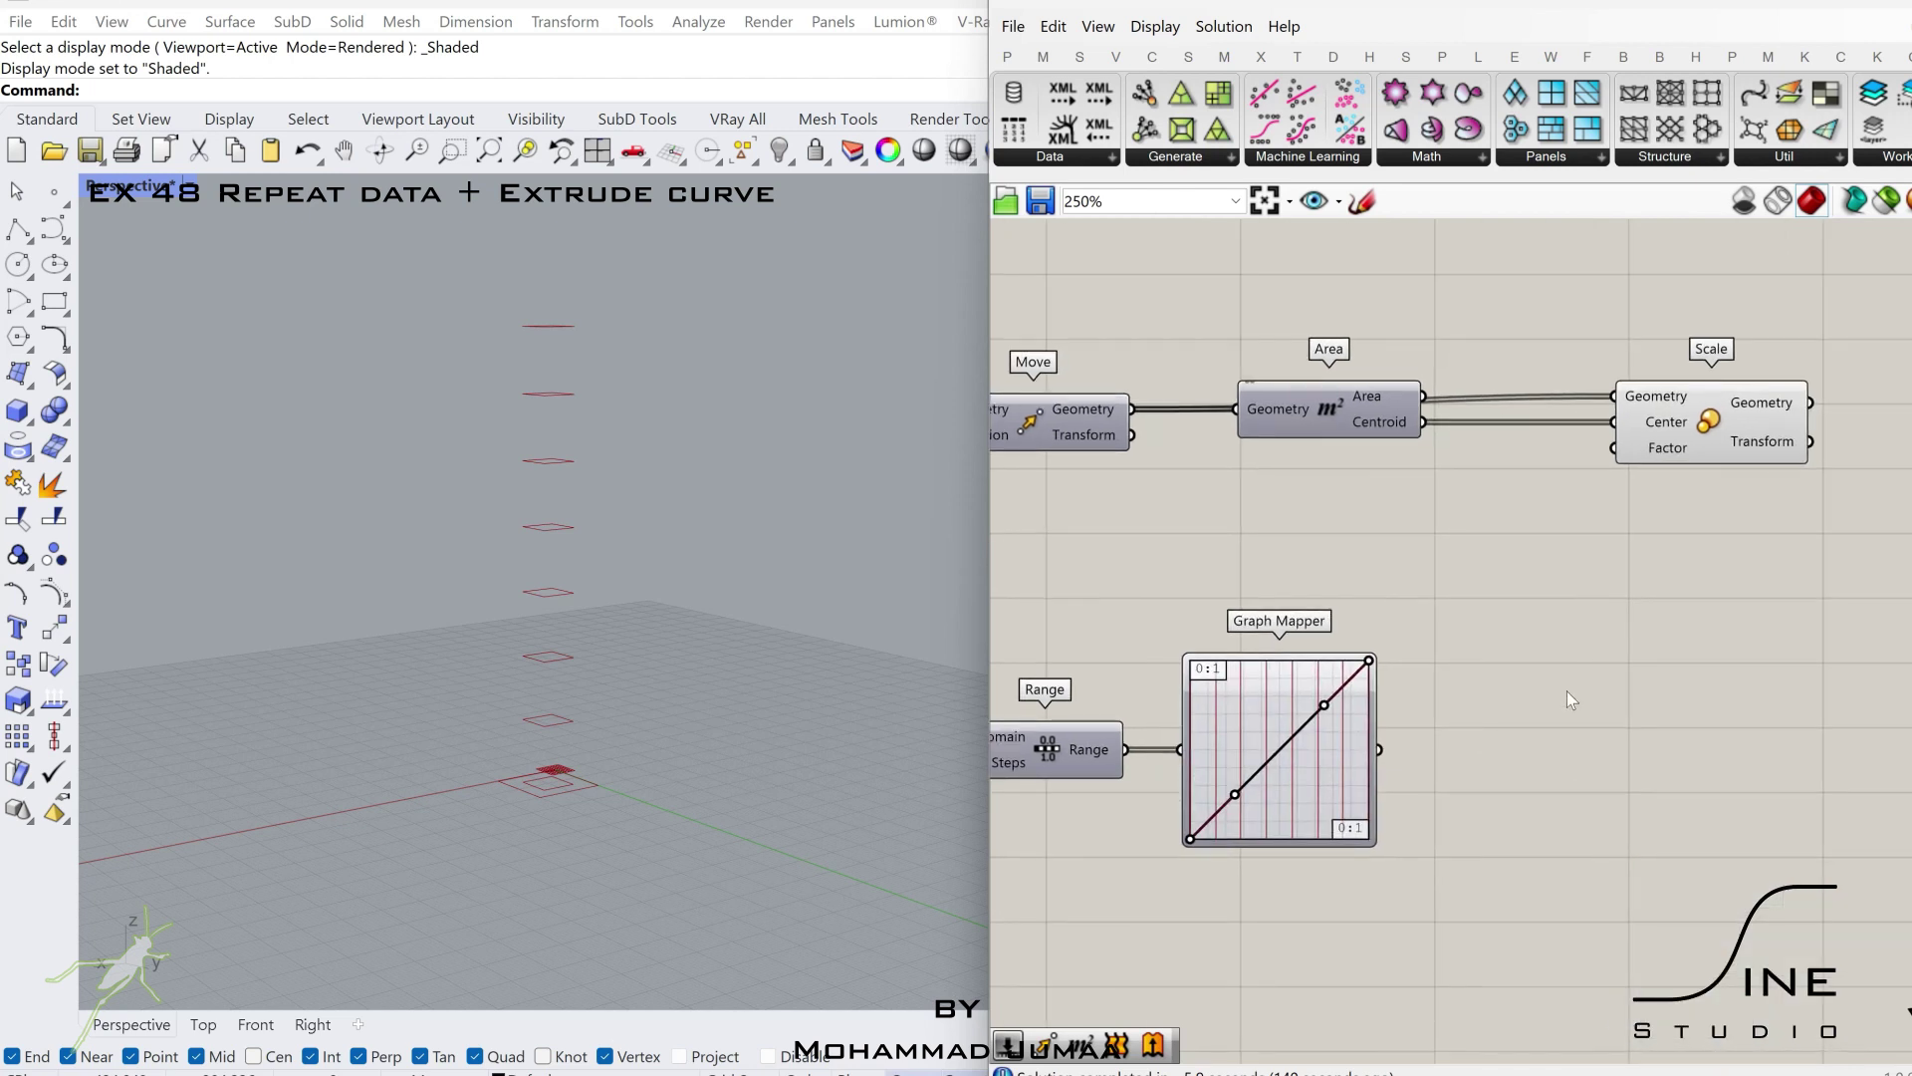
pyautogui.click(1043, 56)
pyautogui.moveTo(1560, 840); pyautogui.dragTo(1489, 762)
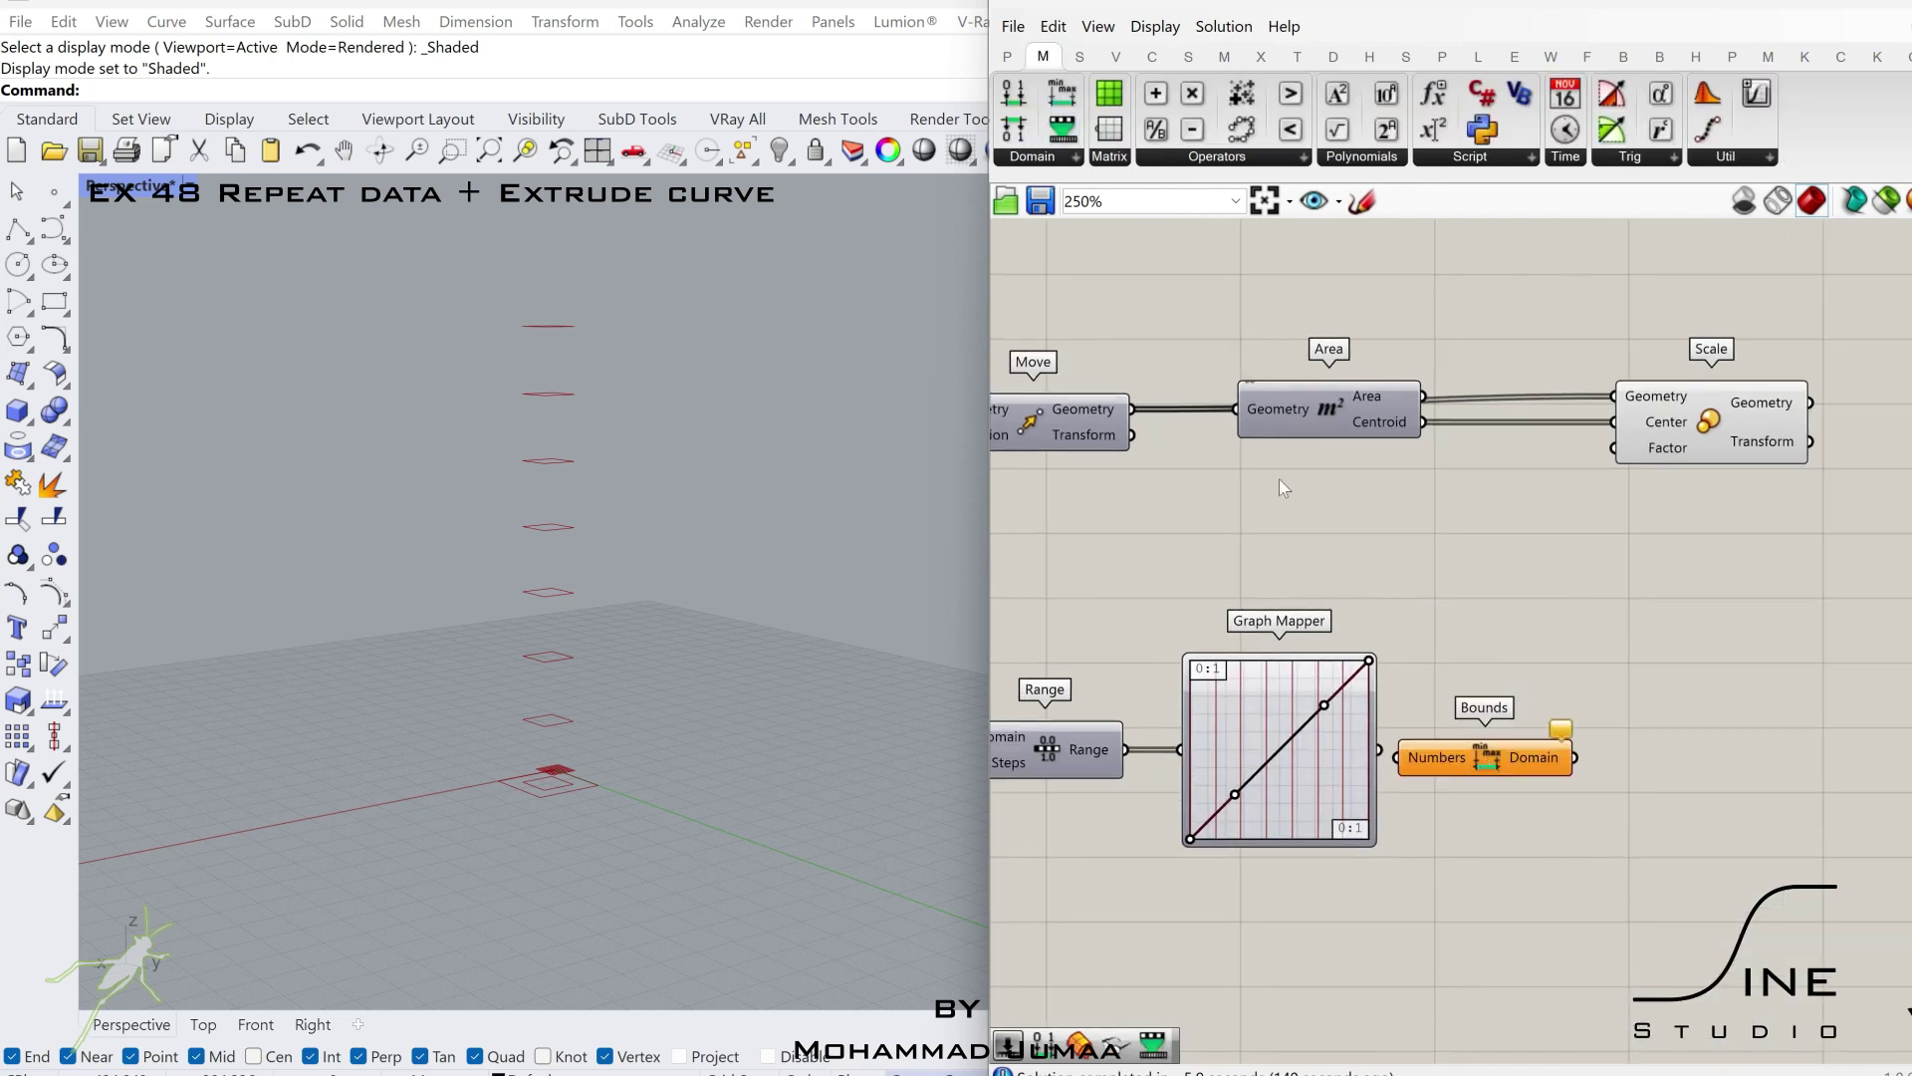
pyautogui.moveTo(1068, 148); pyautogui.dragTo(1644, 891)
pyautogui.moveTo(1014, 98); pyautogui.dragTo(1419, 984)
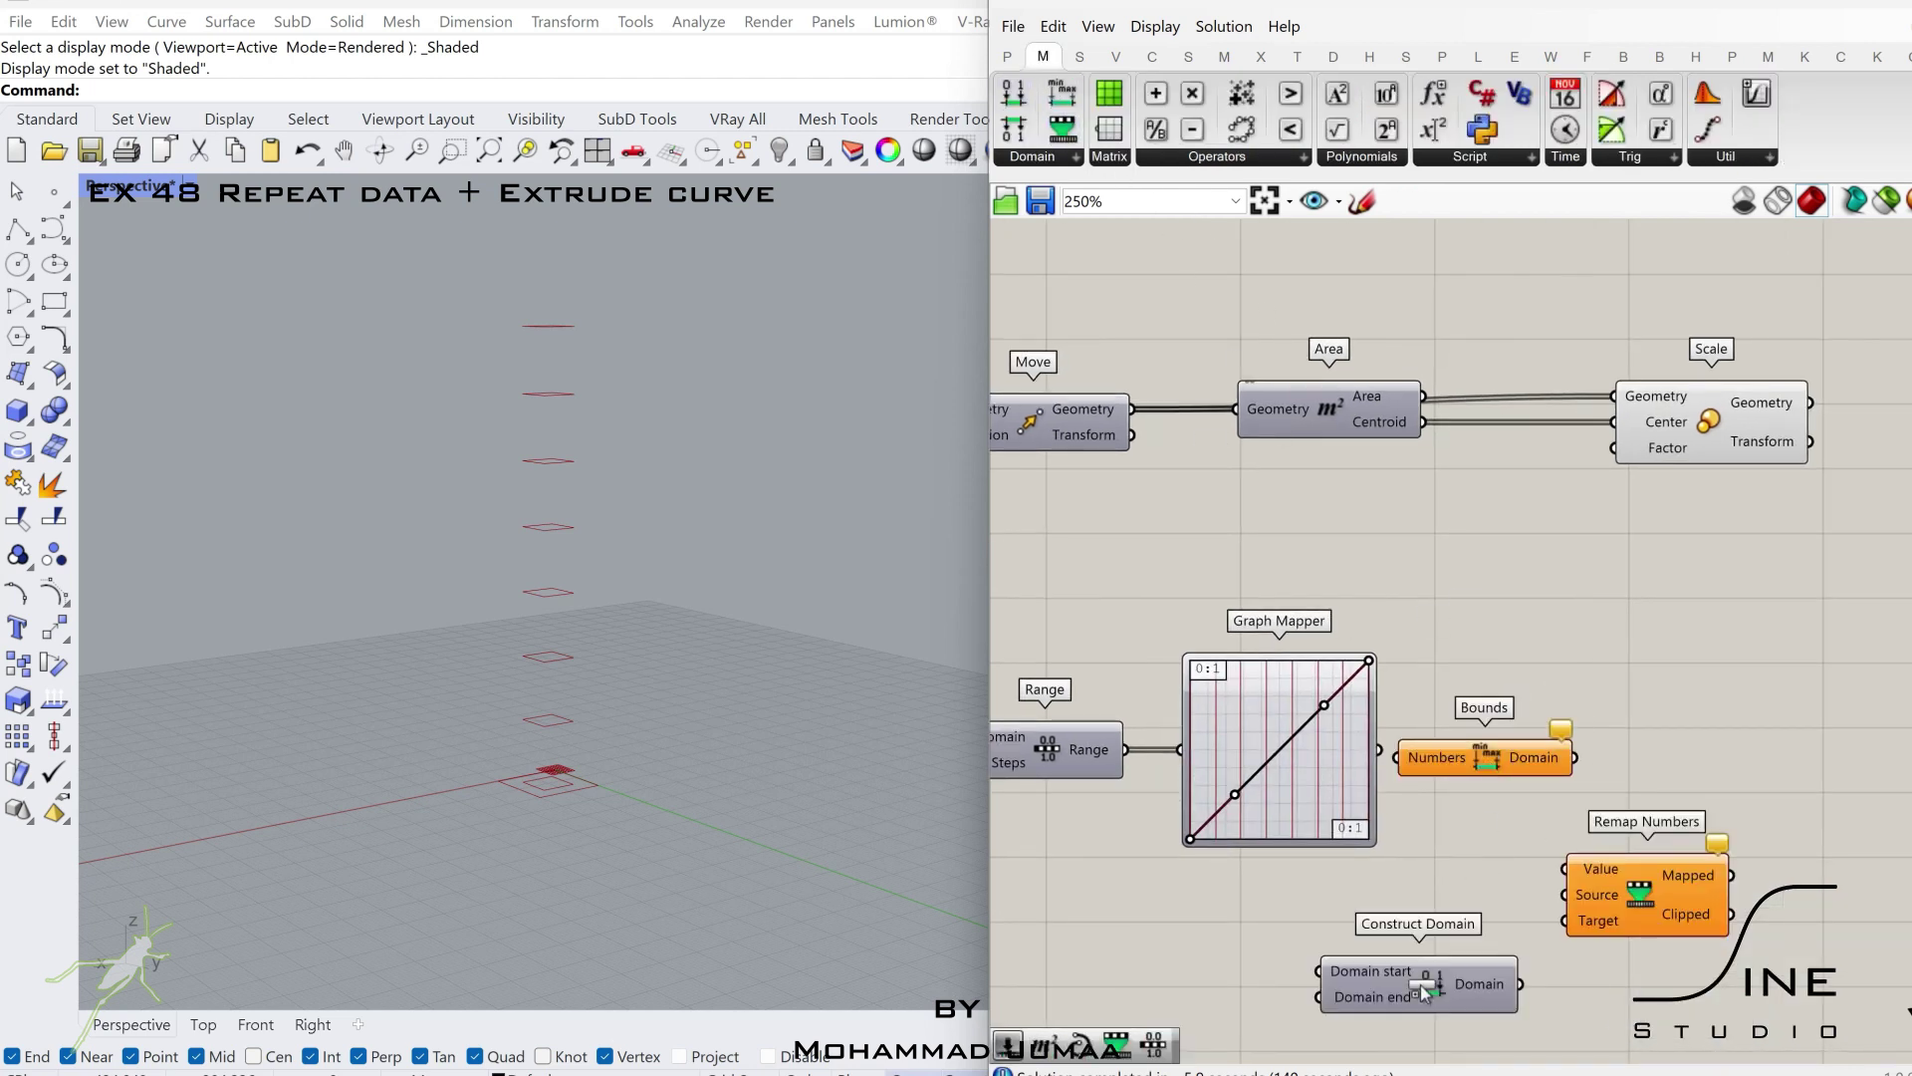
# - Wire the Graph Mapper output into Bounds and the Remap Value, the Bounds domain into Source, and the constructed domain into Target
pyautogui.moveTo(1448, 937); pyautogui.dragTo(1522, 850, button='right')
pyautogui.moveTo(1509, 887); pyautogui.dragTo(1455, 888)
pyautogui.moveTo(1540, 657); pyautogui.dragTo(1491, 666)
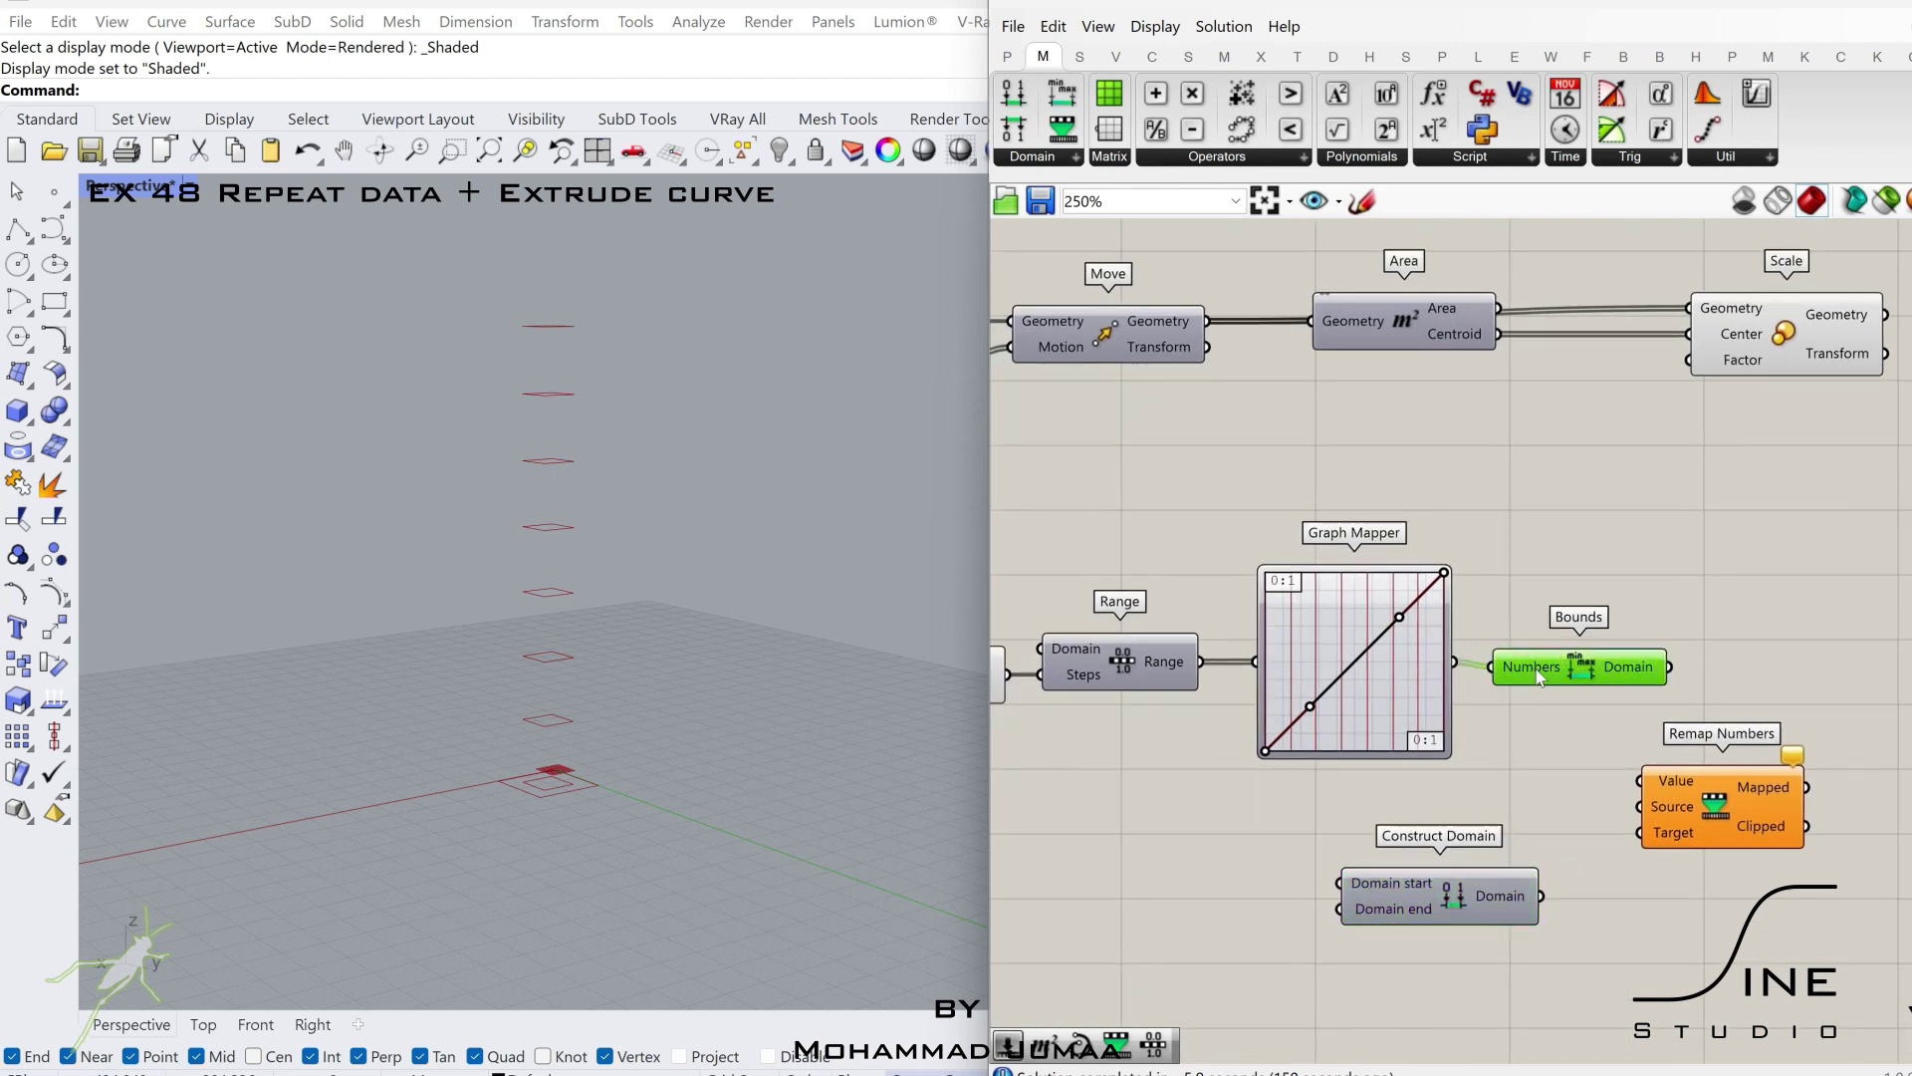
pyautogui.moveTo(1733, 790); pyautogui.dragTo(1713, 636)
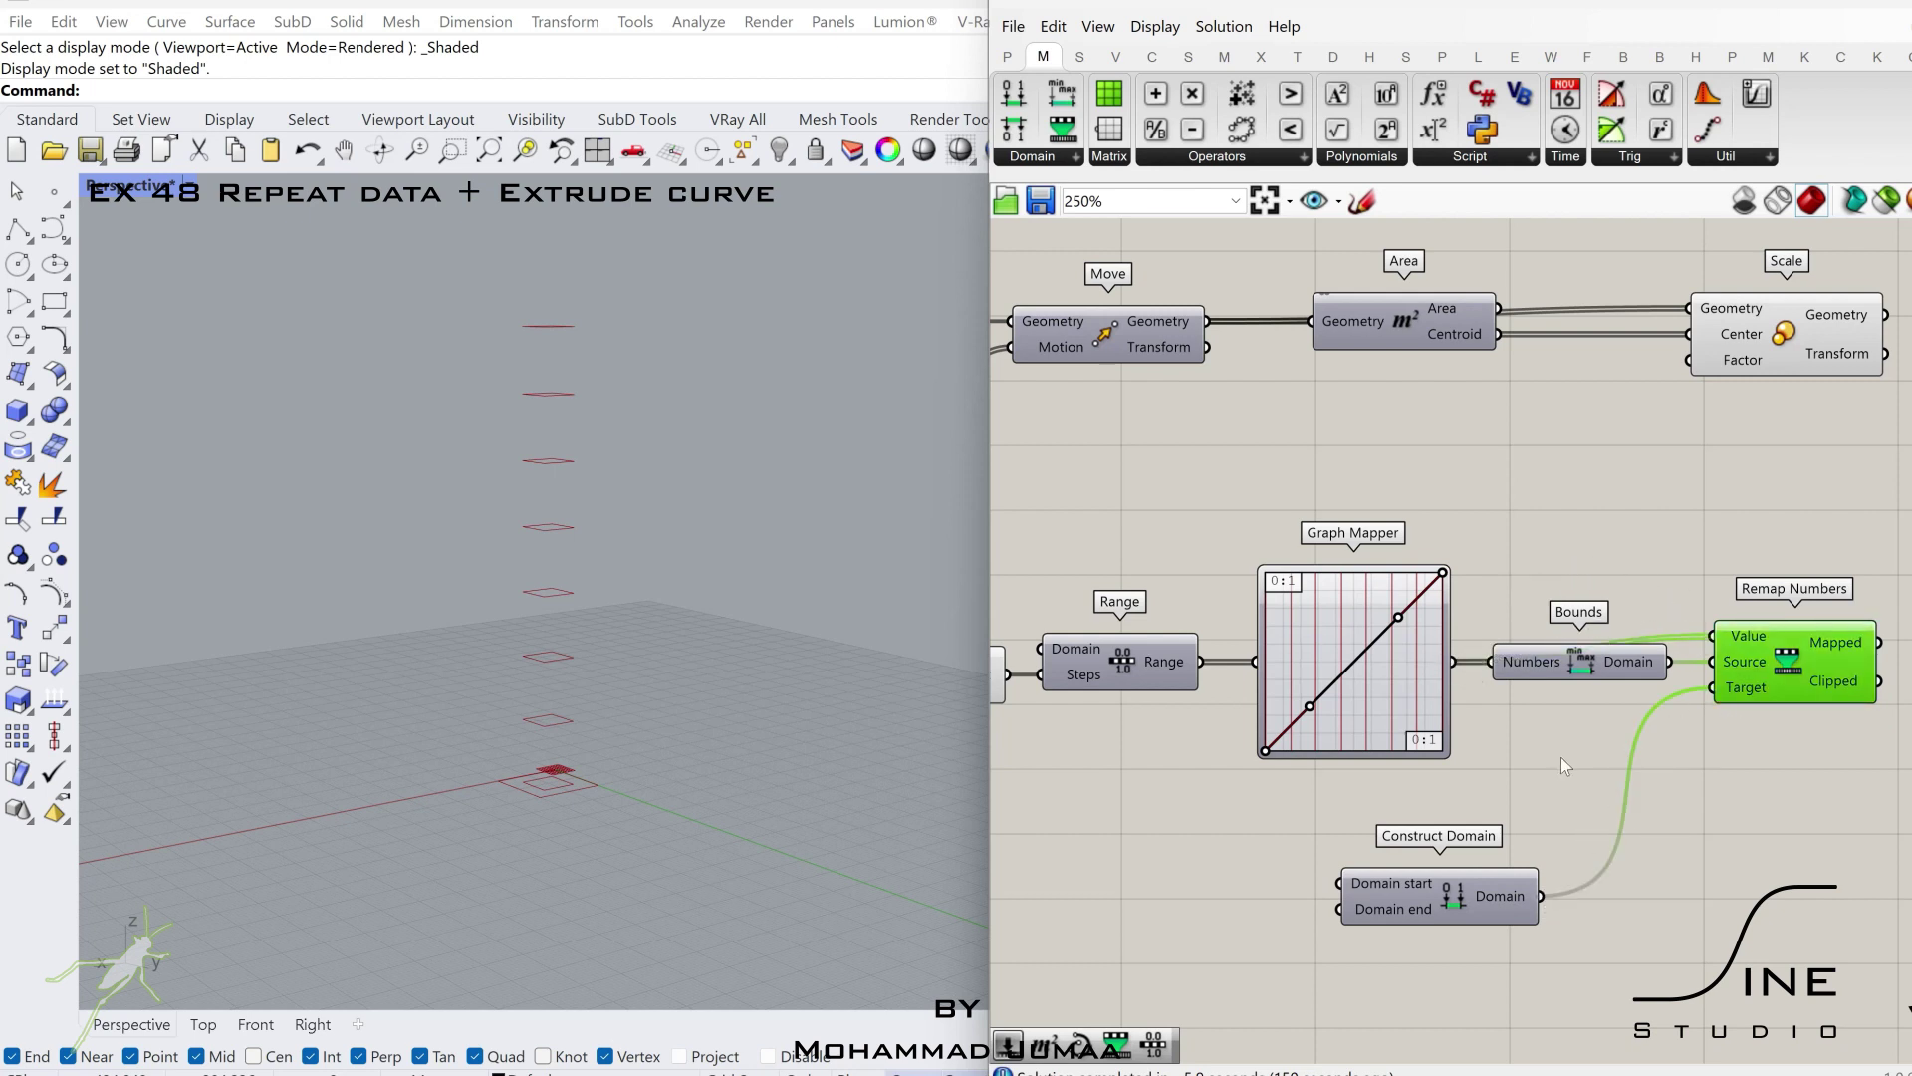
# - Add sliders of 2.35 for the Construct Domain's start and 1.25 for its end
pyautogui.moveTo(1562, 757); pyautogui.dragTo(1642, 742, button='right')
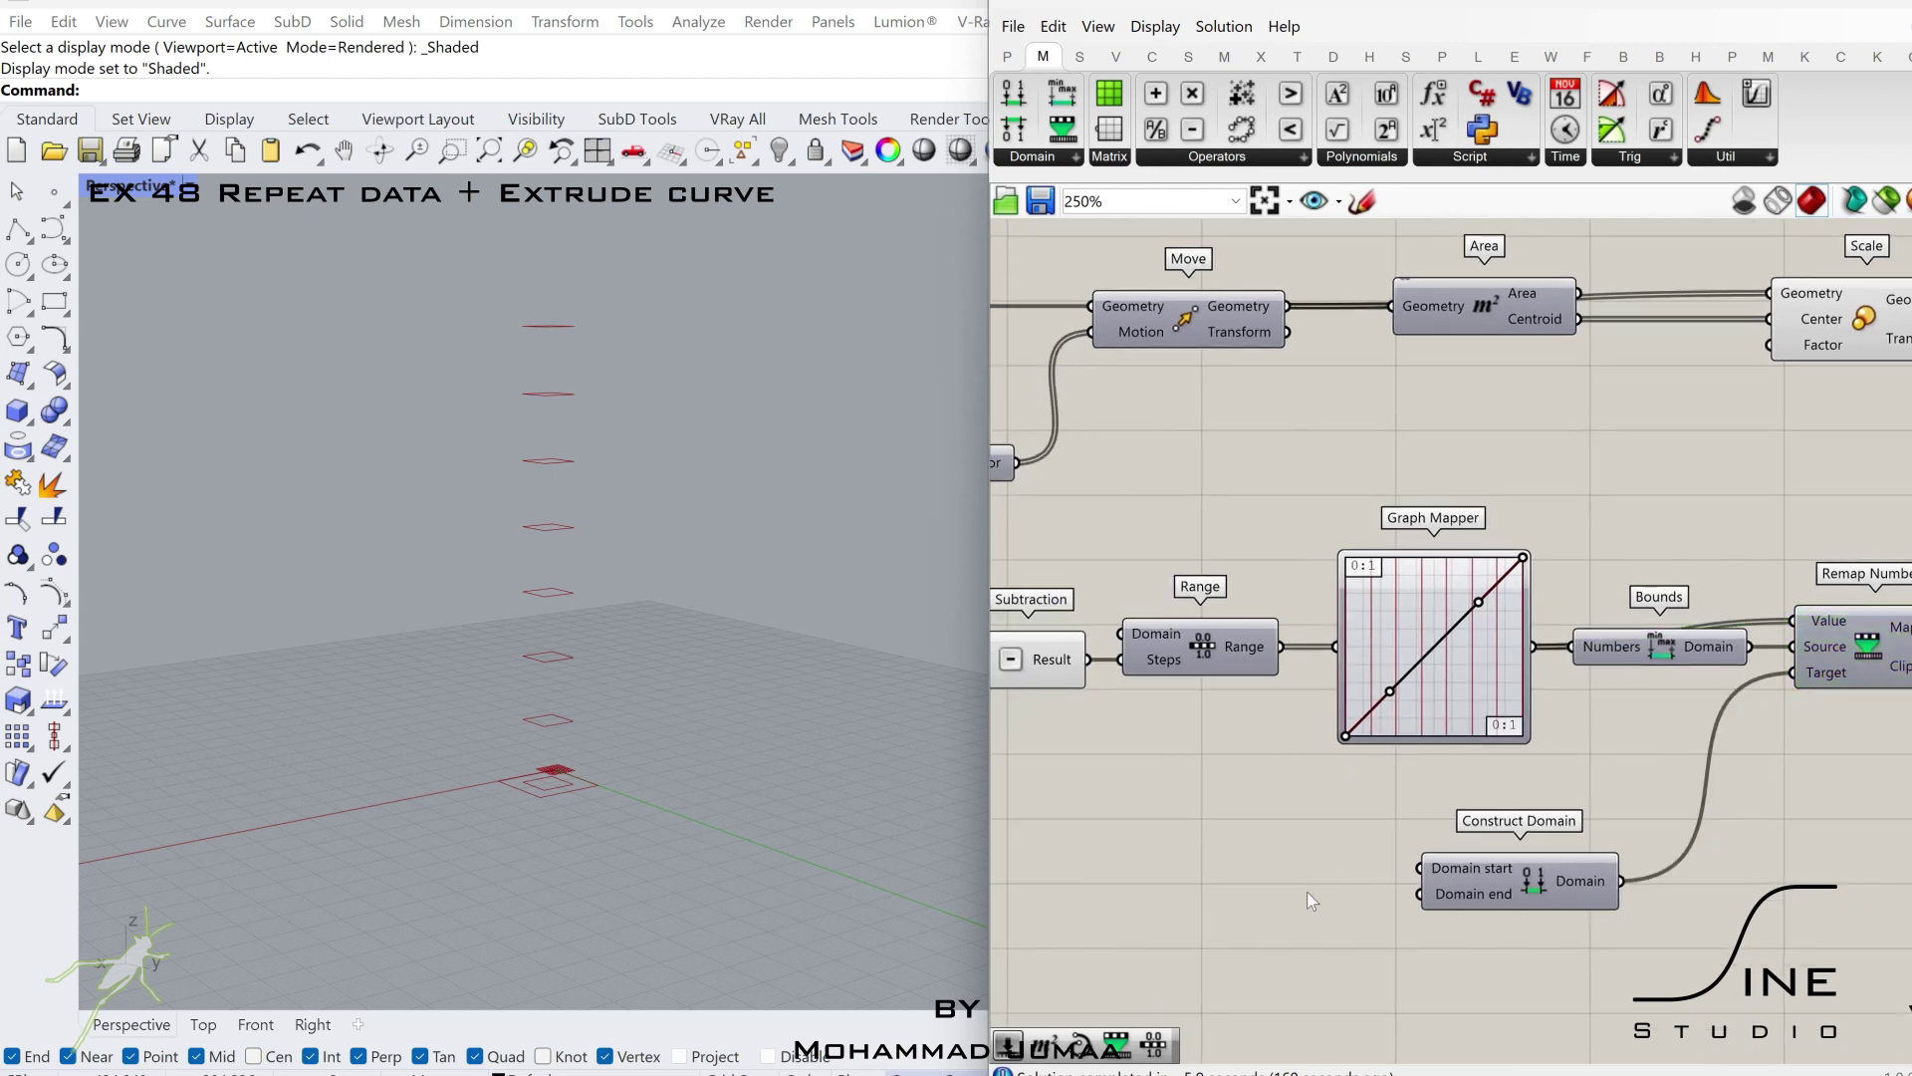
pyautogui.doubleClick(1307, 892)
pyautogui.write('2.35')
pyautogui.press('Return')
pyautogui.moveTo(1399, 899); pyautogui.dragTo(1360, 868)
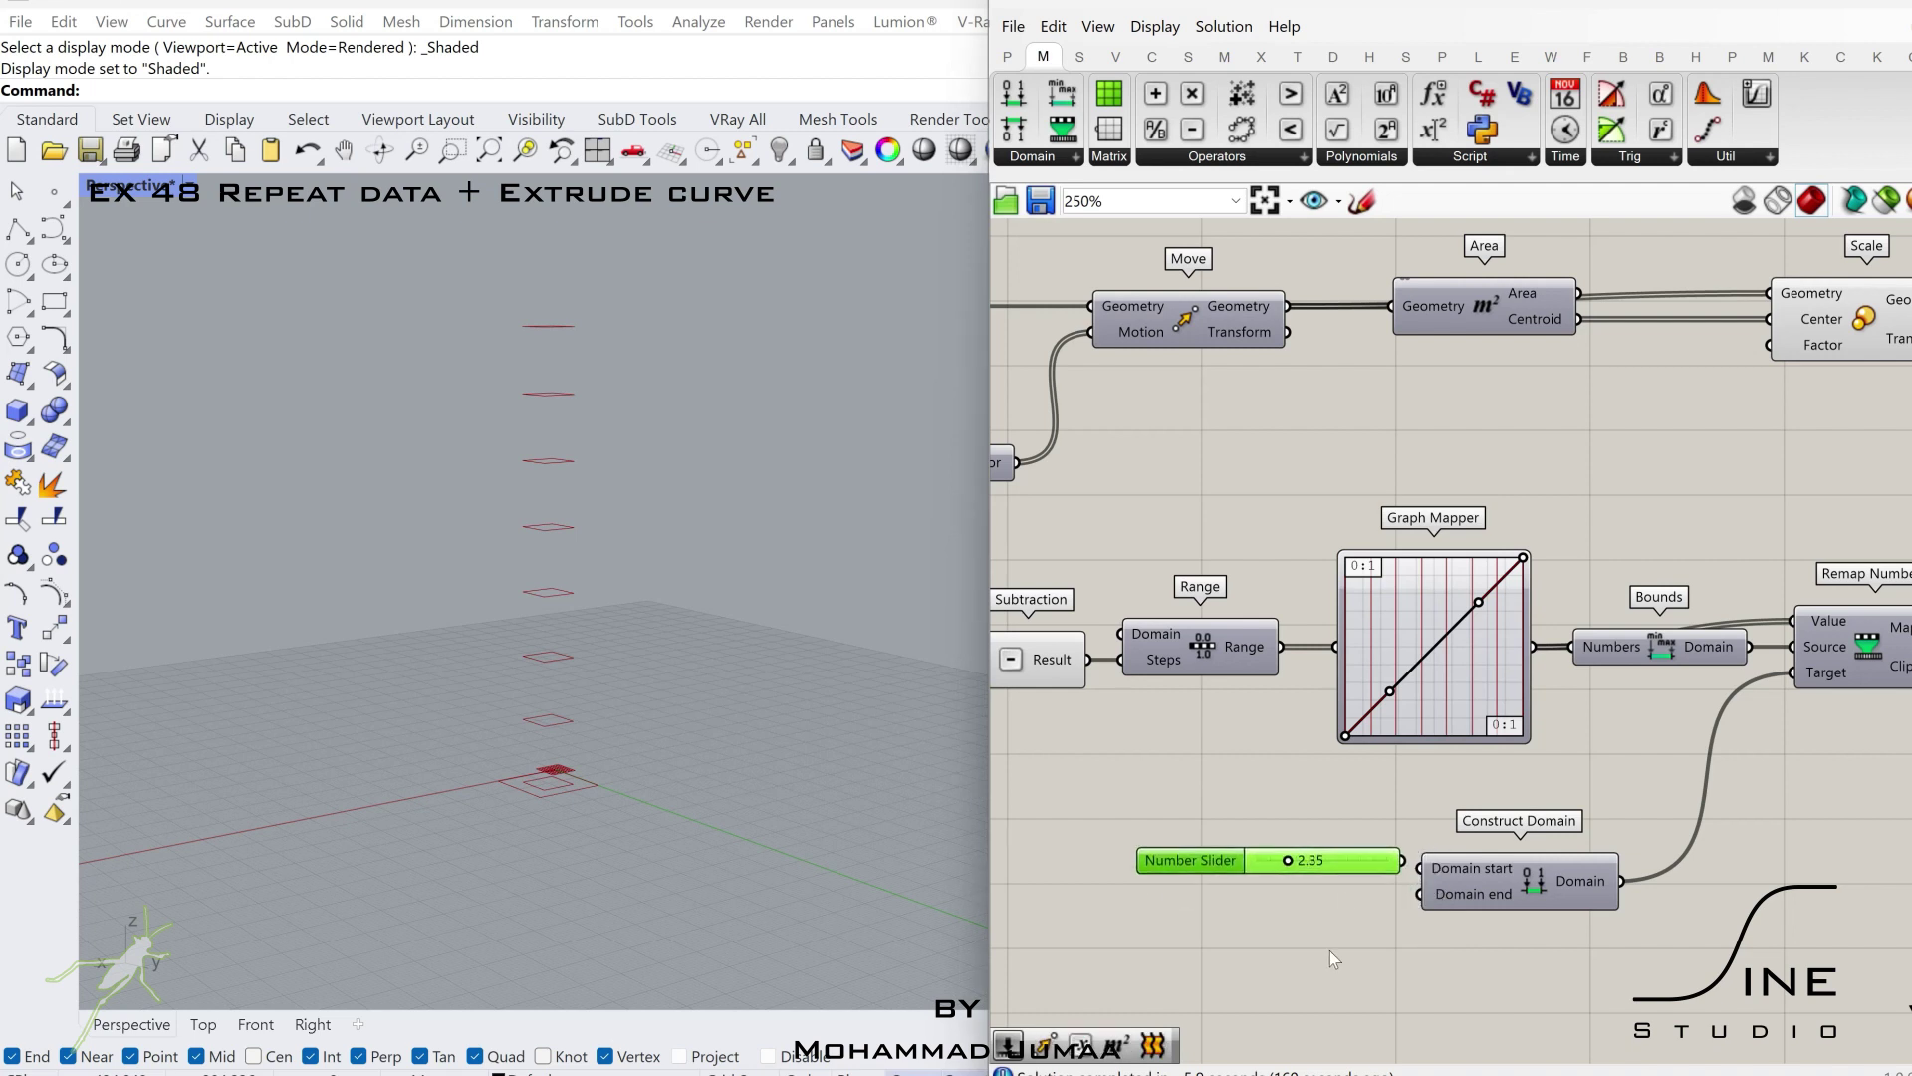
pyautogui.doubleClick(1330, 936)
pyautogui.write('1.25')
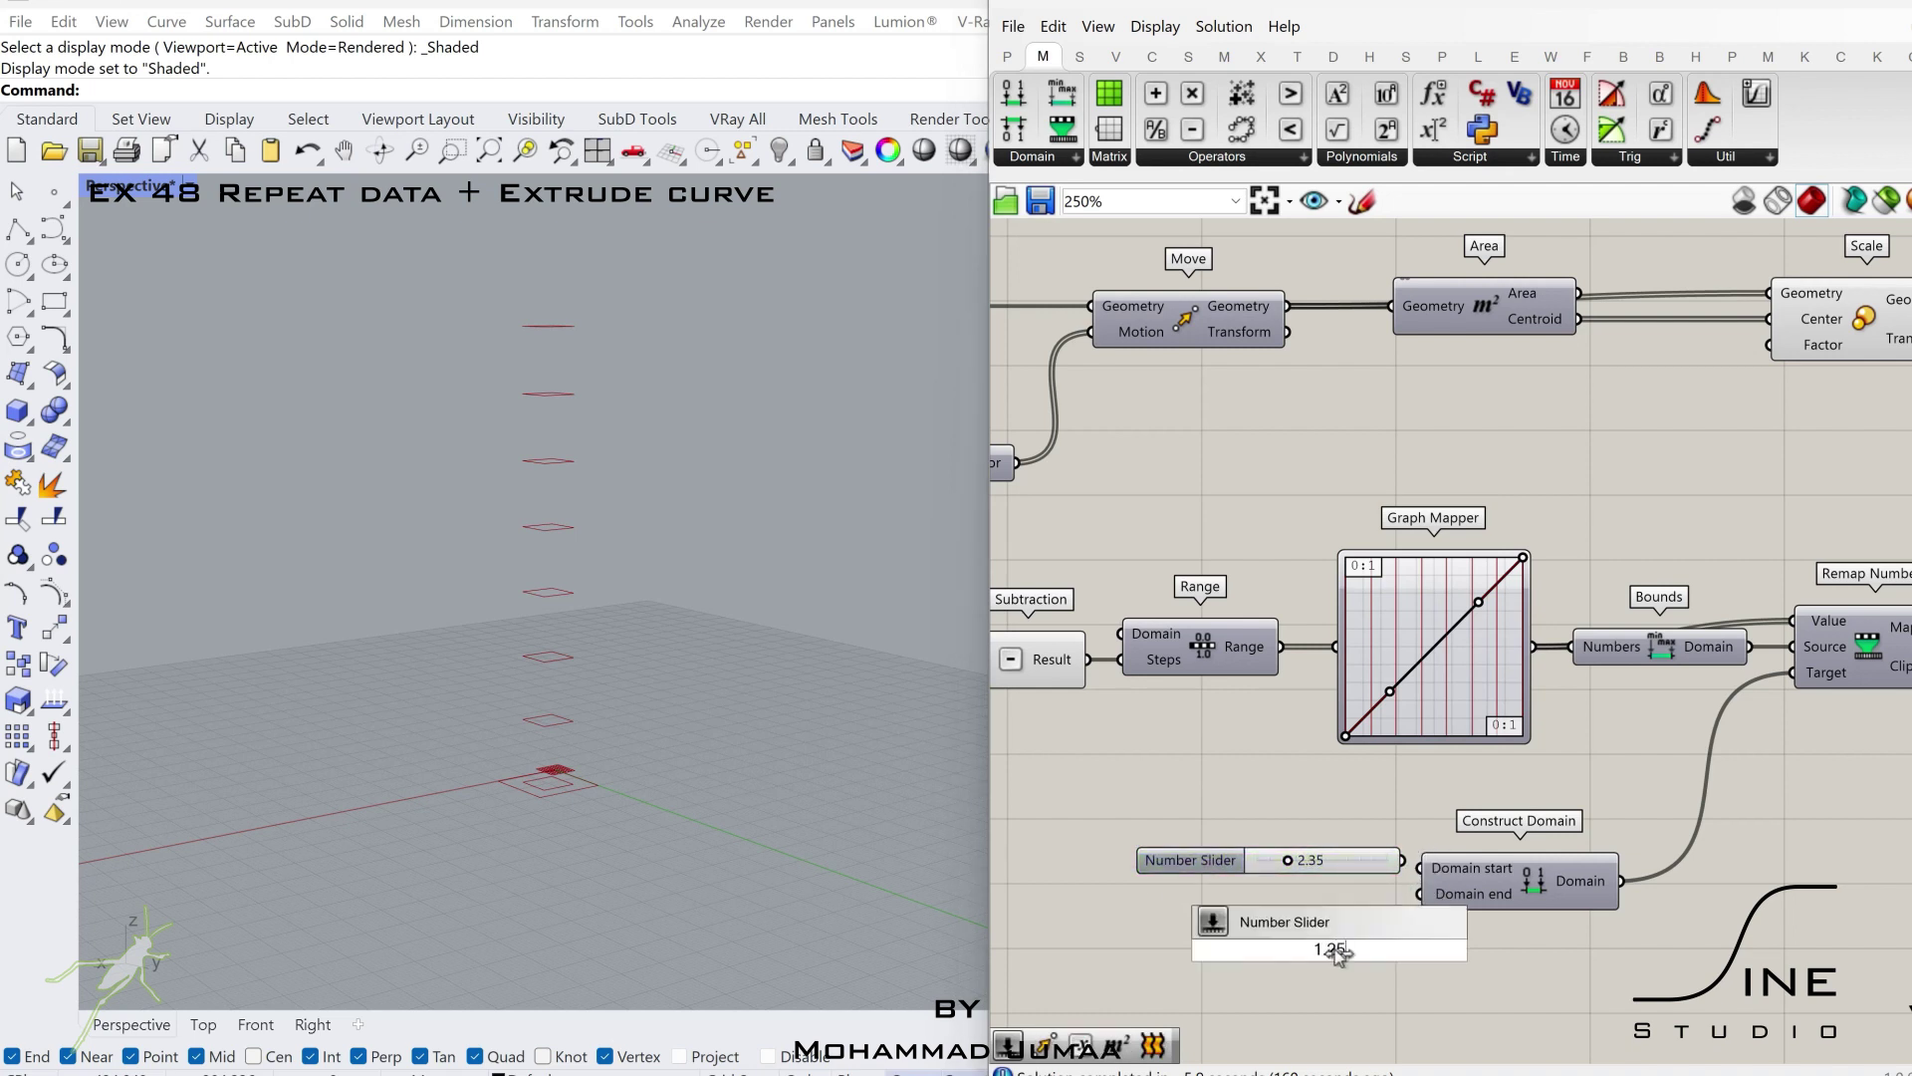
pyautogui.press('Return')
pyautogui.moveTo(1427, 931); pyautogui.dragTo(1347, 884)
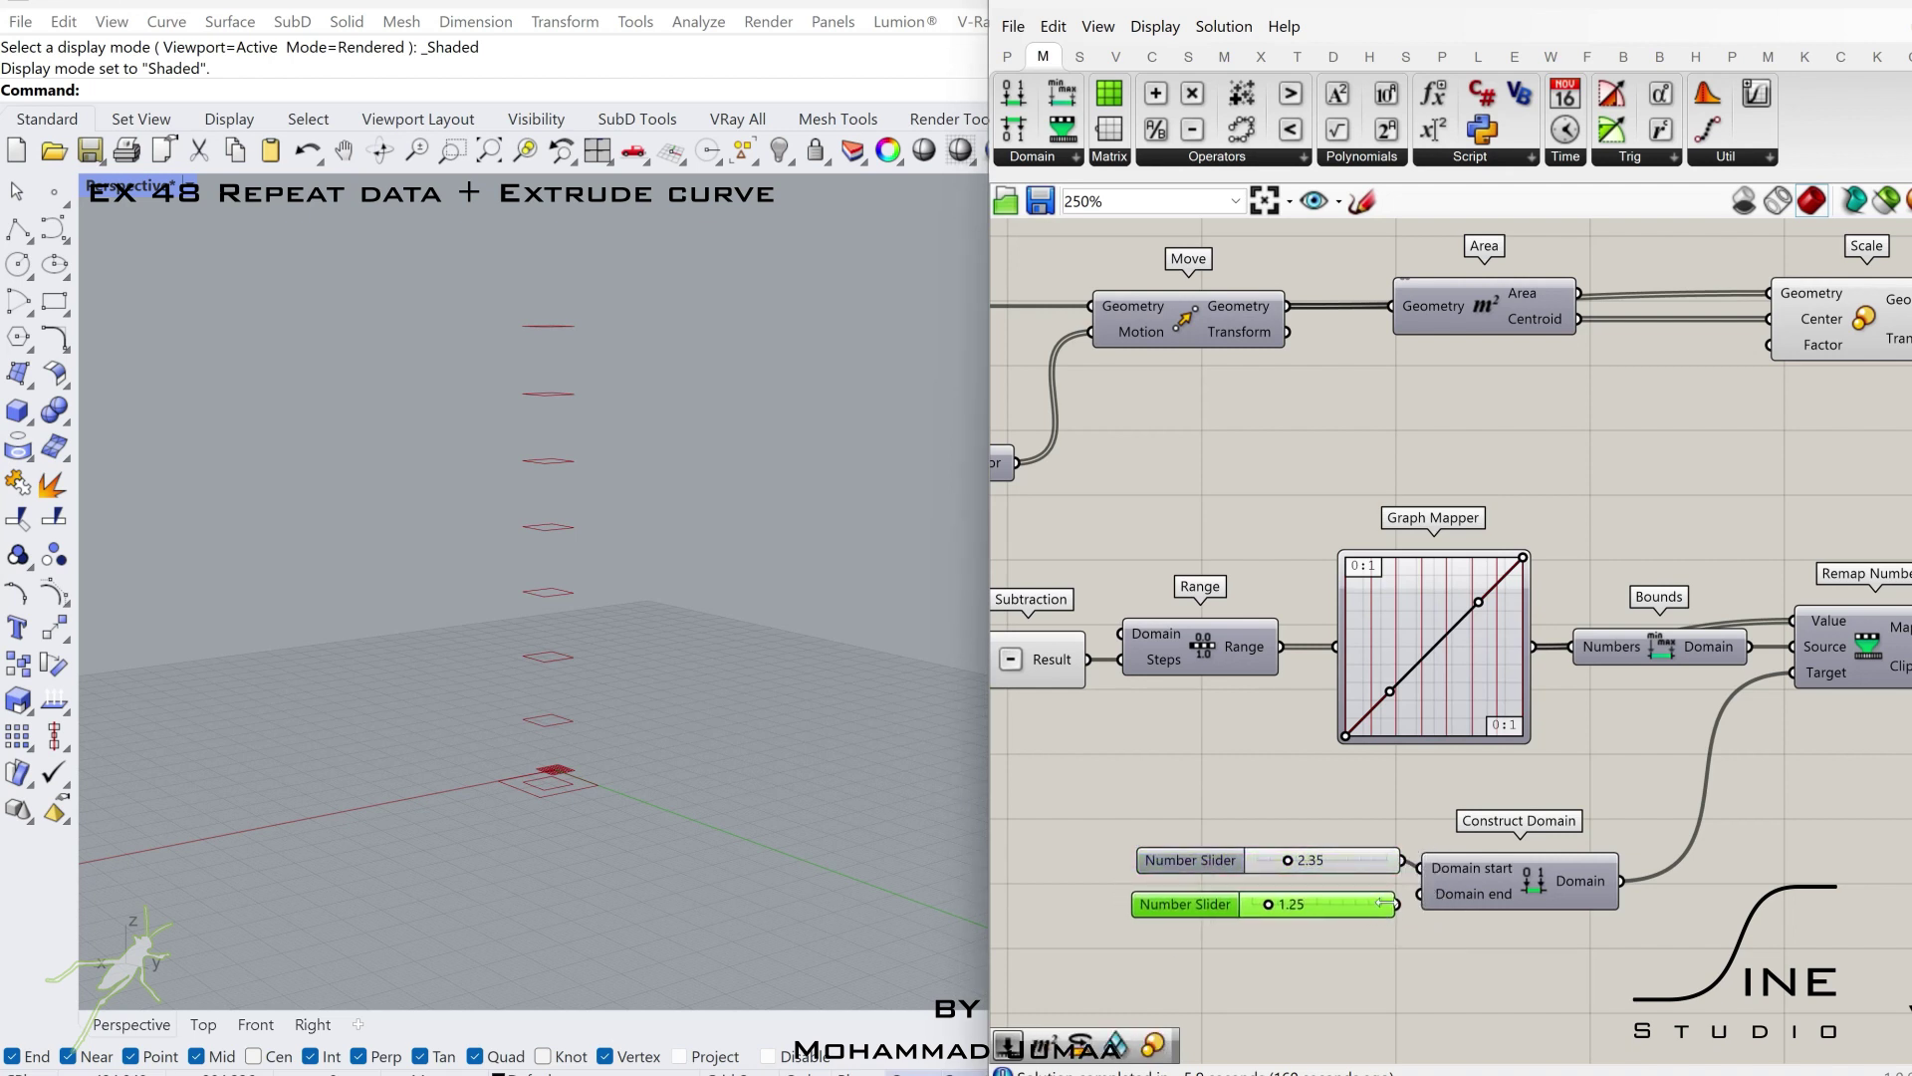
# - Connect the remapped numbers to the Scale component's Factor
pyautogui.moveTo(1889, 473); pyautogui.dragTo(1507, 590, button='right')
pyautogui.moveTo(1484, 450); pyautogui.dragTo(1621, 462)
pyautogui.click(1622, 463)
# - Reshape the Graph Mapper's Bezier curve into a steep rise that levels off, and set the Domain end slider to 0.94
pyautogui.moveTo(1519, 687); pyautogui.dragTo(1842, 620, button='right')
pyautogui.scroll(3, 1384, 755)
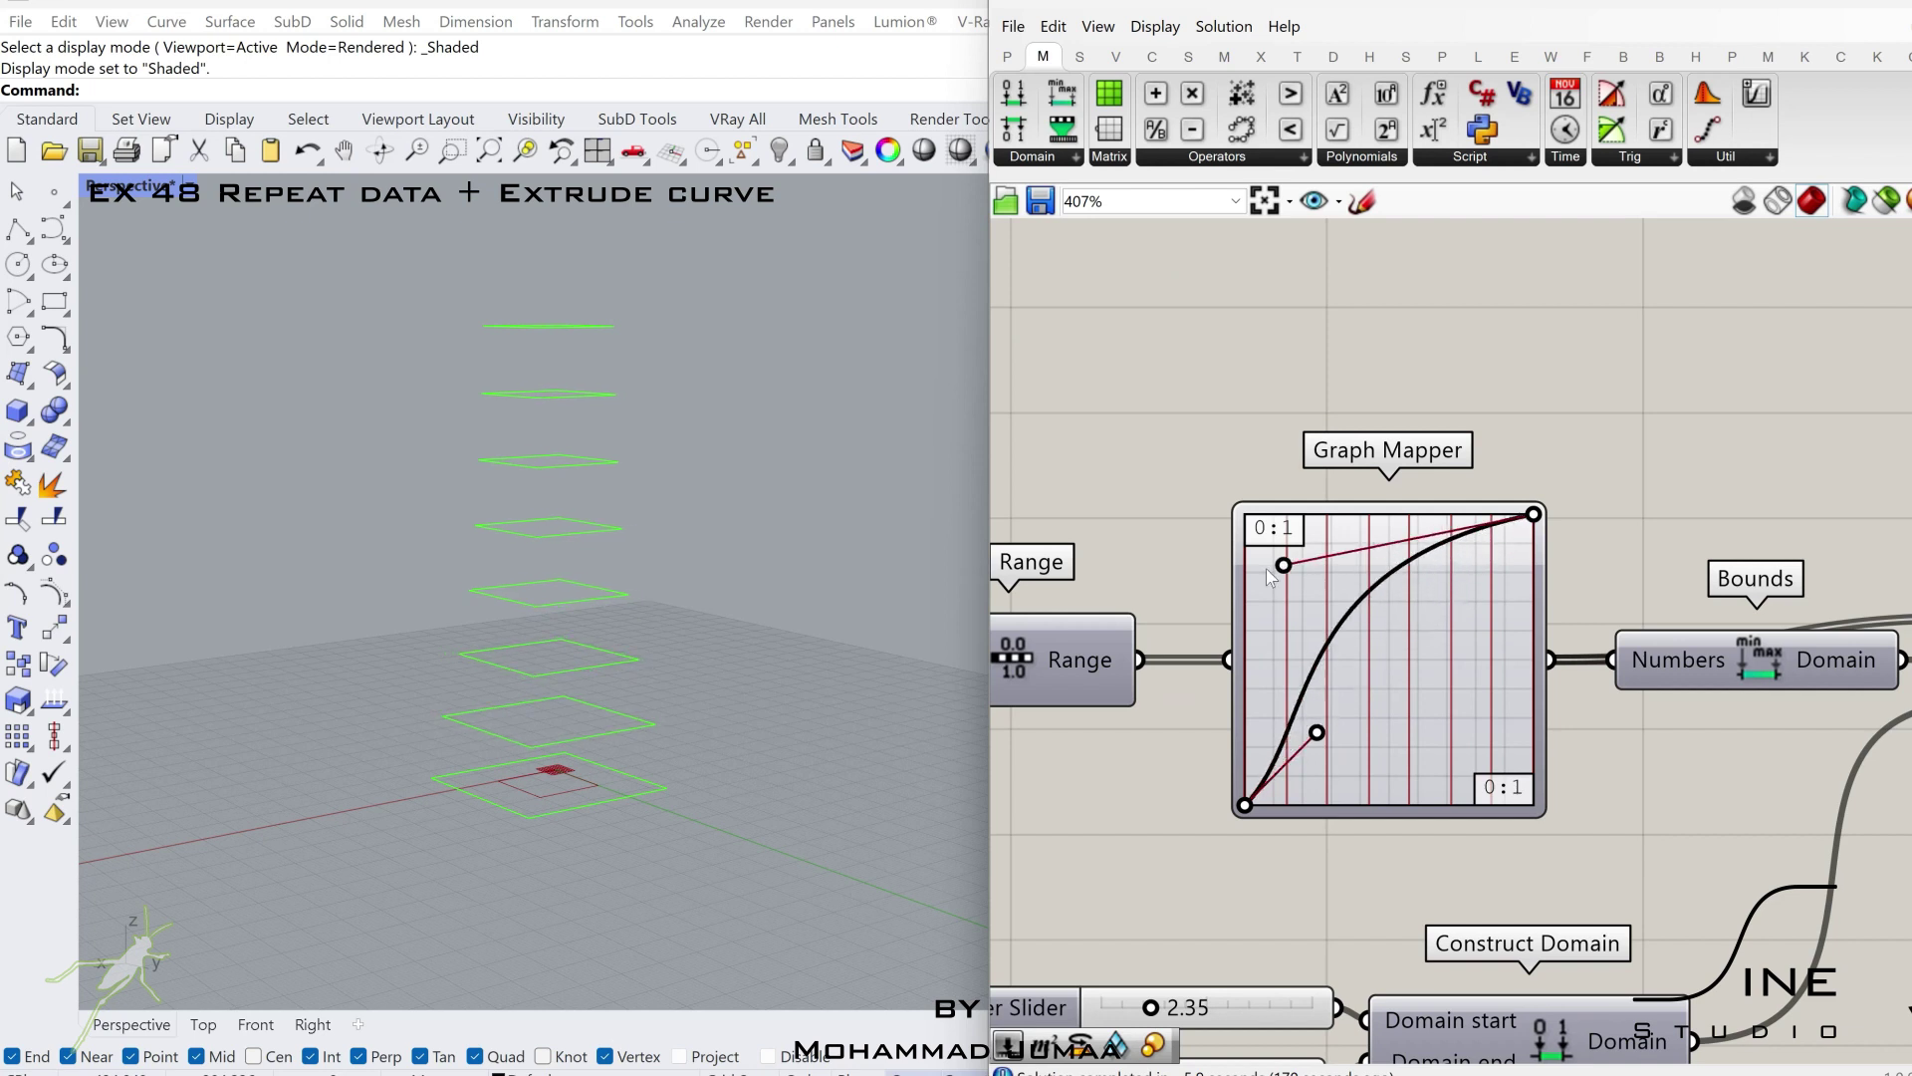
pyautogui.moveTo(1465, 648); pyautogui.dragTo(1393, 680)
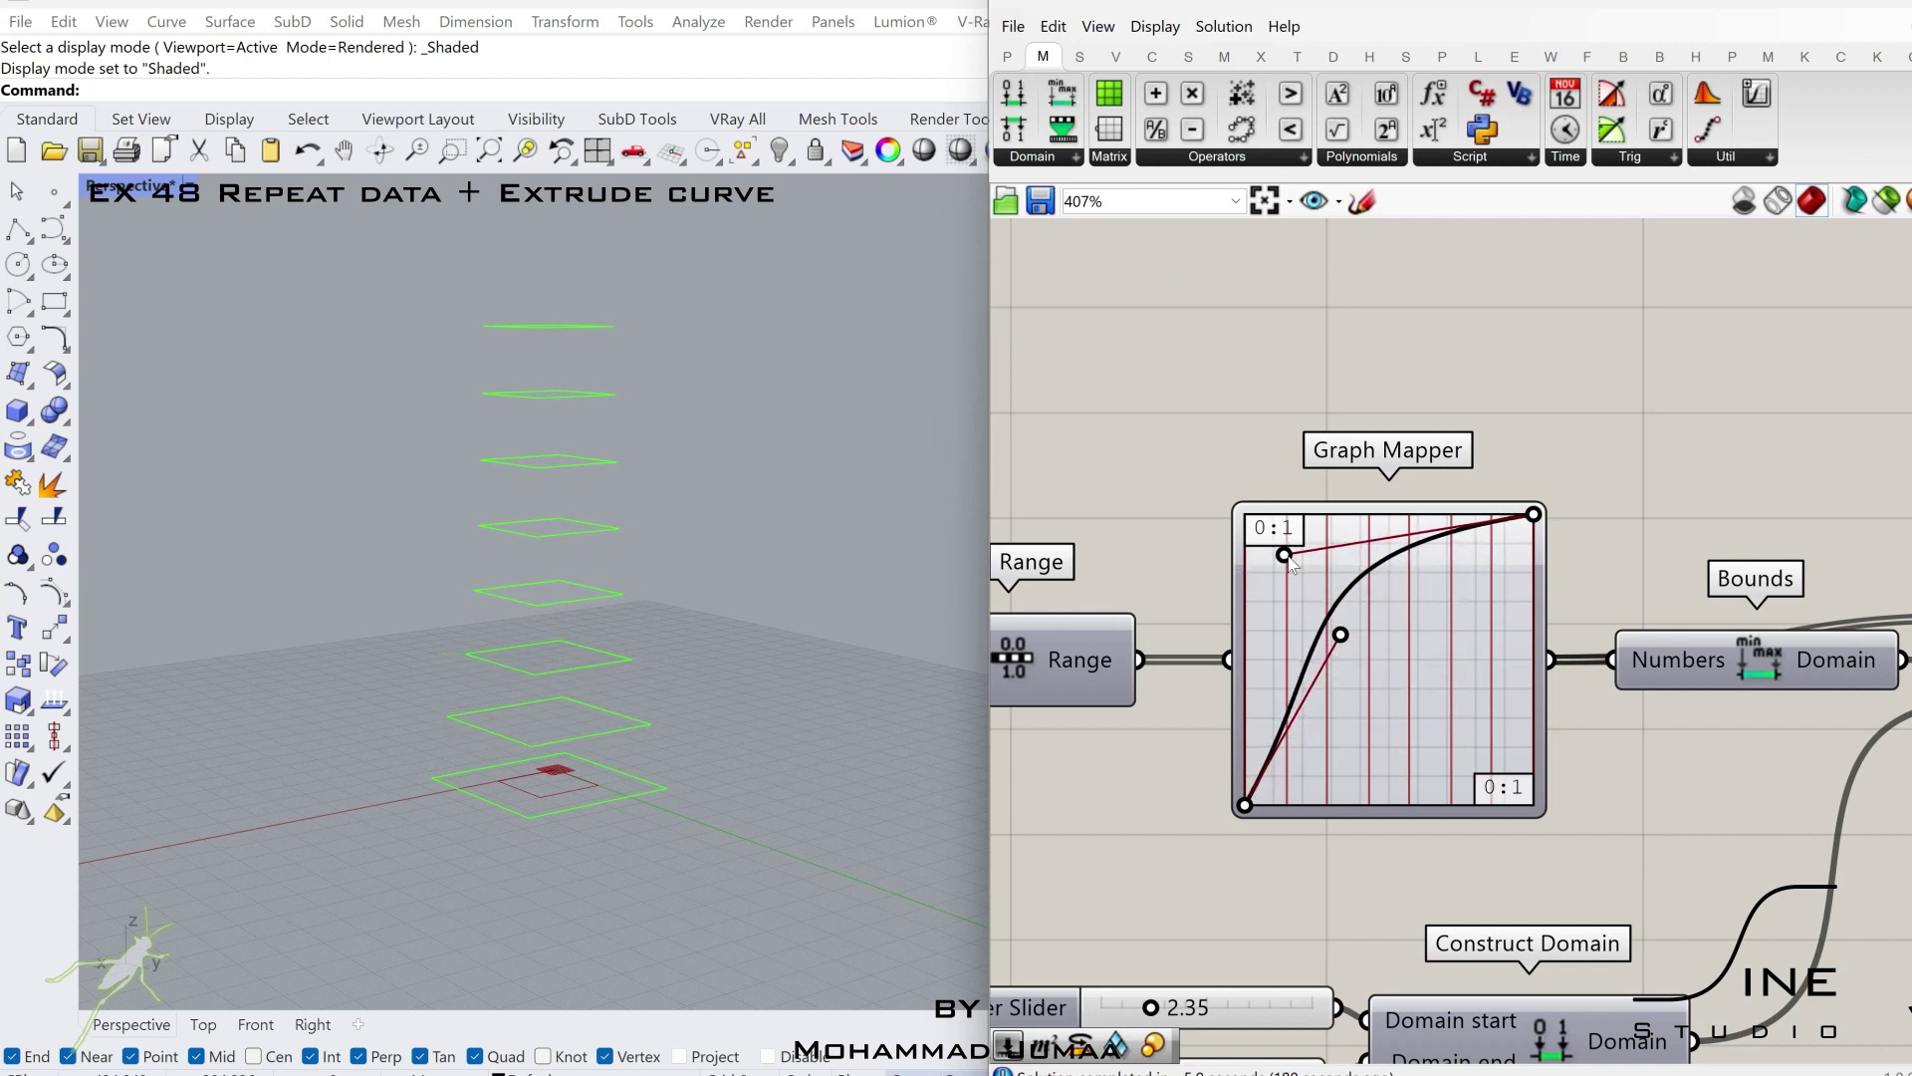
pyautogui.scroll(-3, 1330, 857)
pyautogui.scroll(4, 1304, 911)
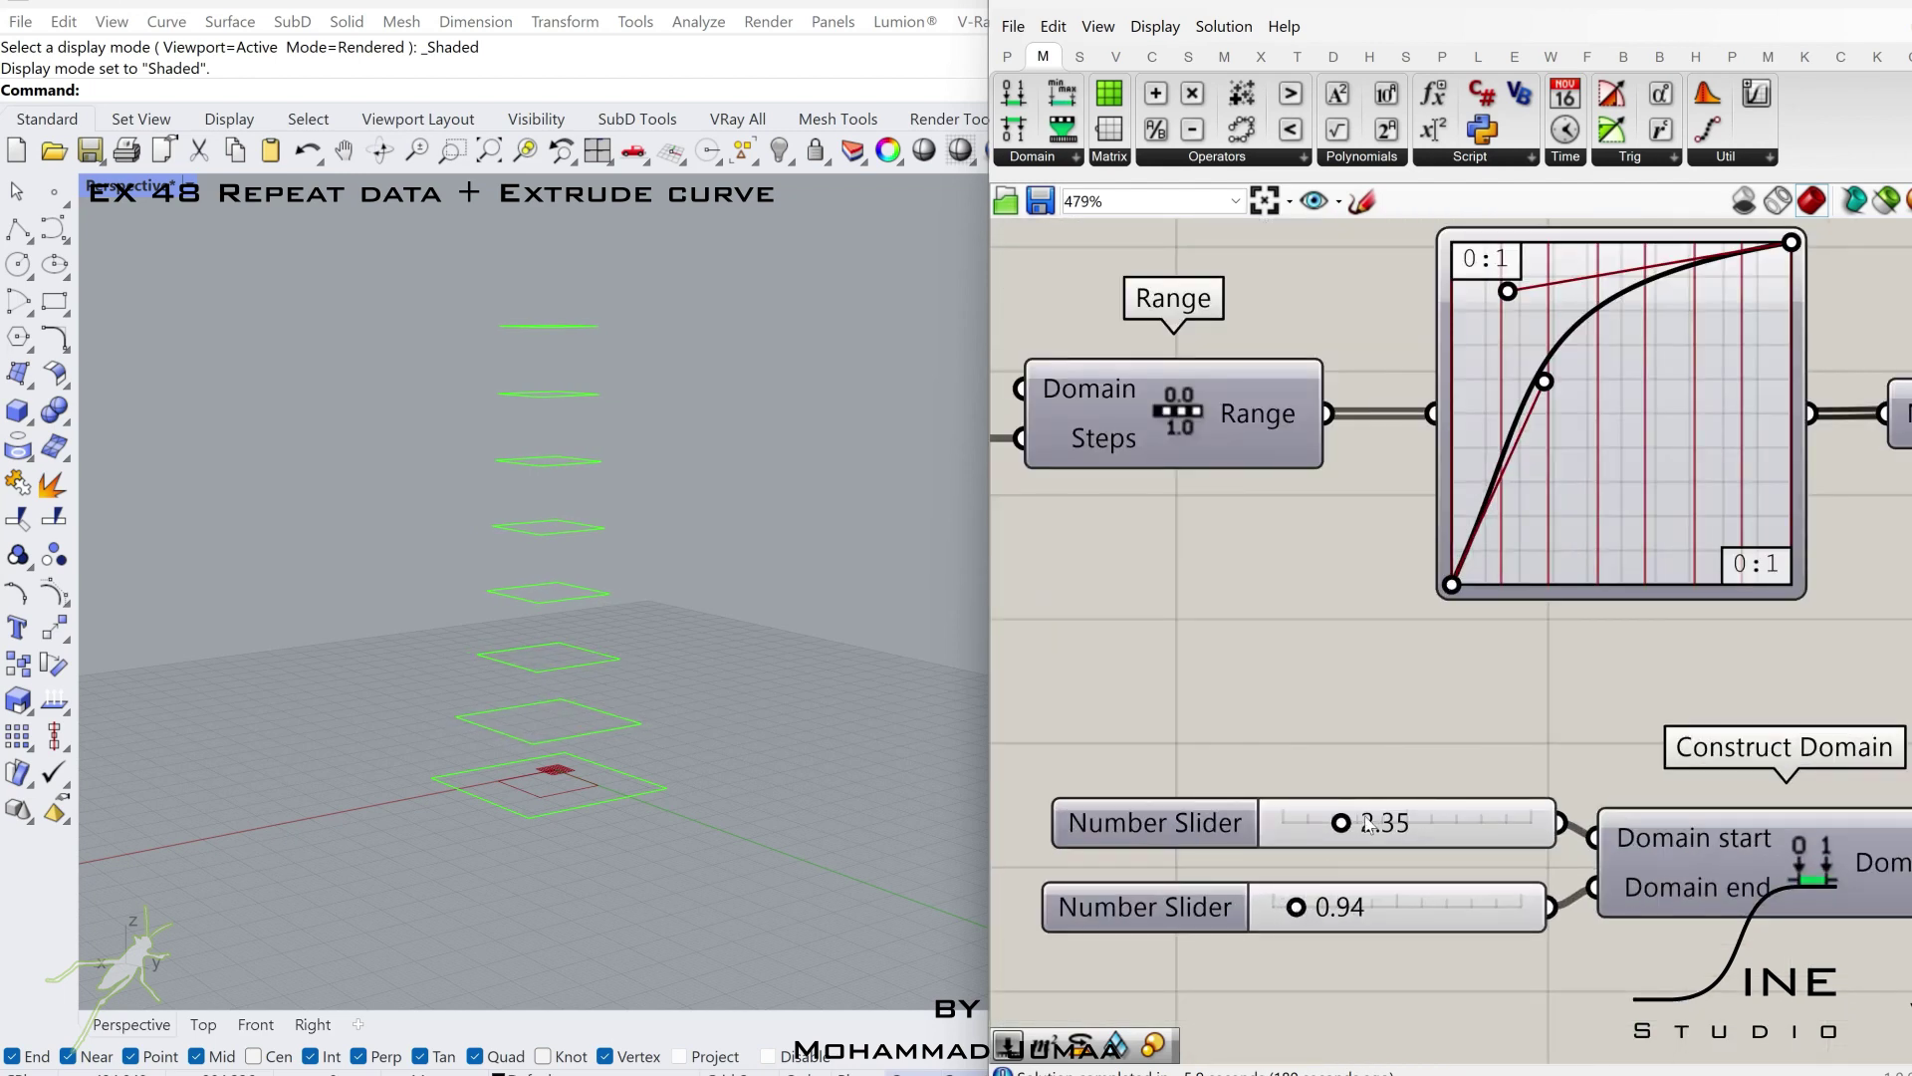
# - Add a Rotate component that rotates an object in a plane beside the Scale component, with its Angle input set to degrees
pyautogui.scroll(-3, 1435, 816)
pyautogui.moveTo(1691, 656); pyautogui.dragTo(1006, 828, button='right')
pyautogui.click(1623, 550)
pyautogui.scroll(-2, 1624, 558)
pyautogui.moveTo(1520, 640); pyautogui.dragTo(1442, 613, button='right')
pyautogui.scroll(2, 1638, 525)
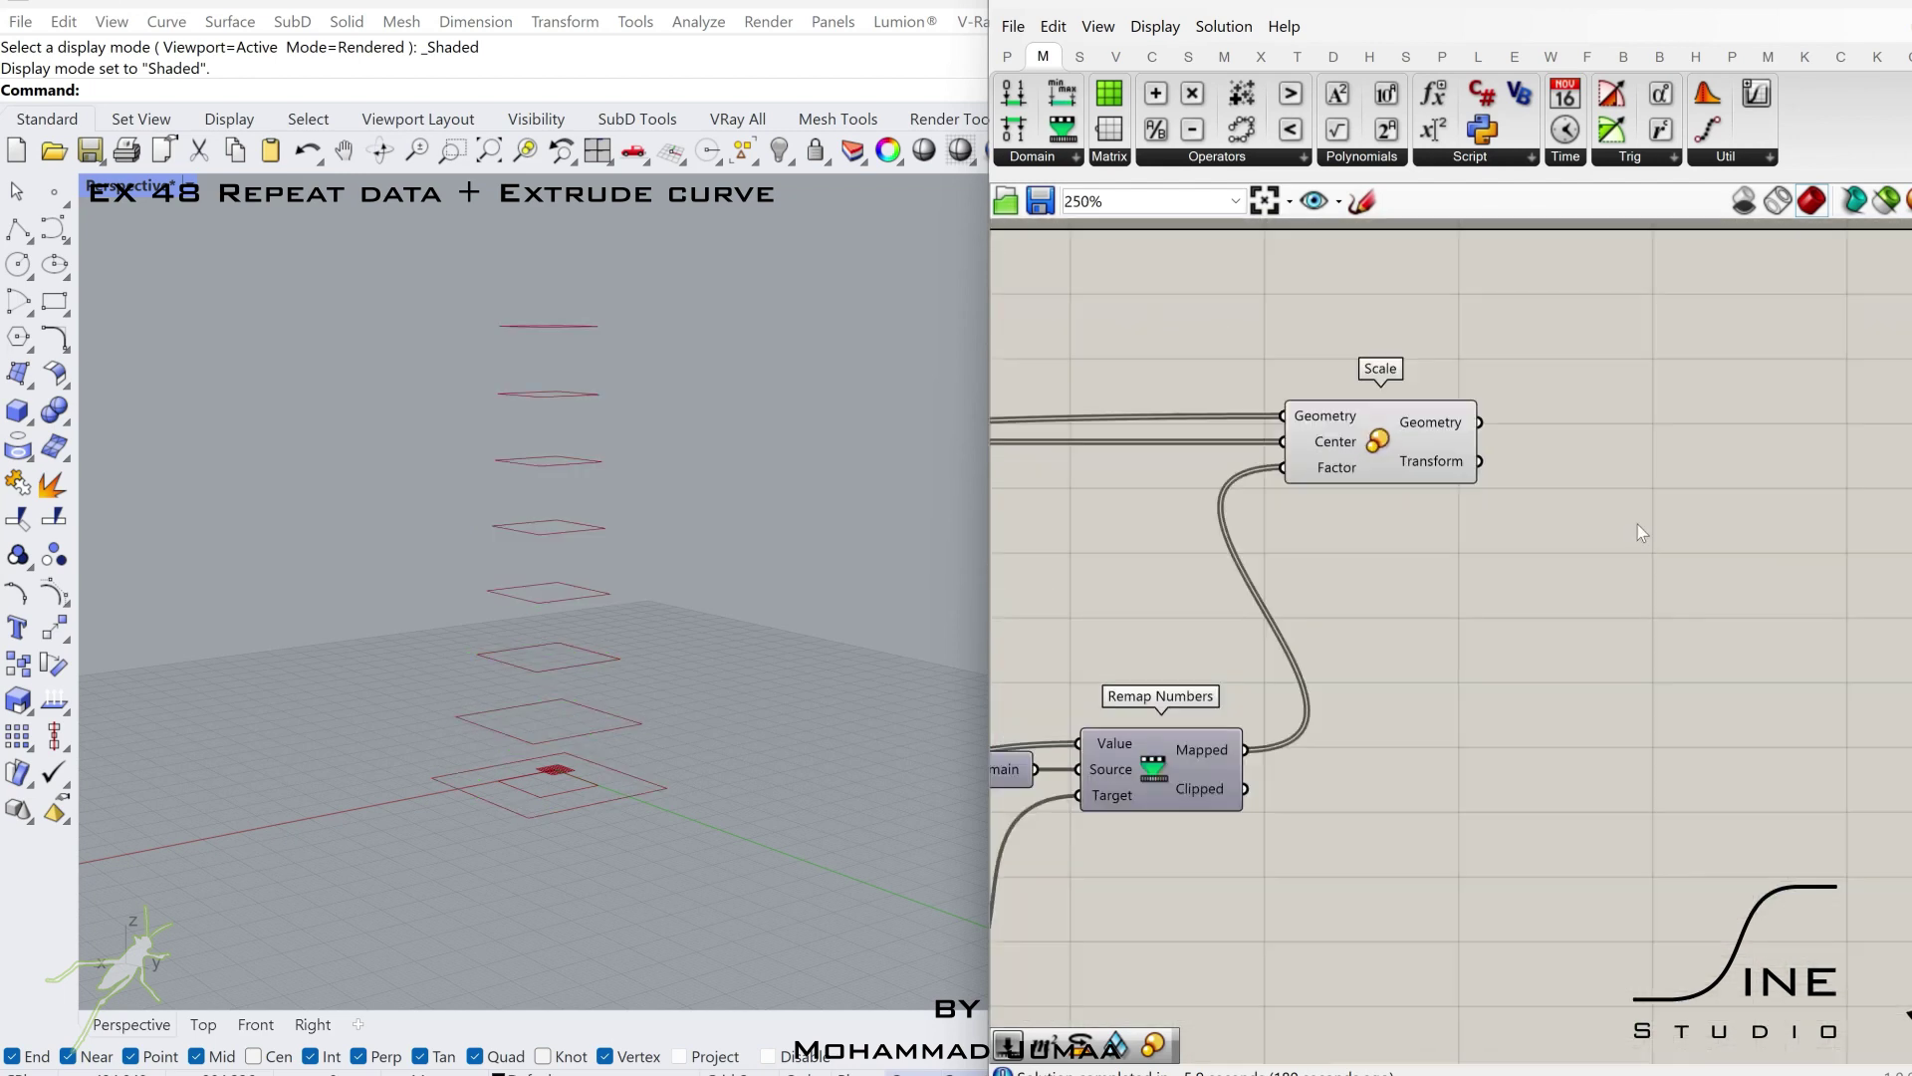
pyautogui.doubleClick(1638, 523)
pyautogui.write('rotate')
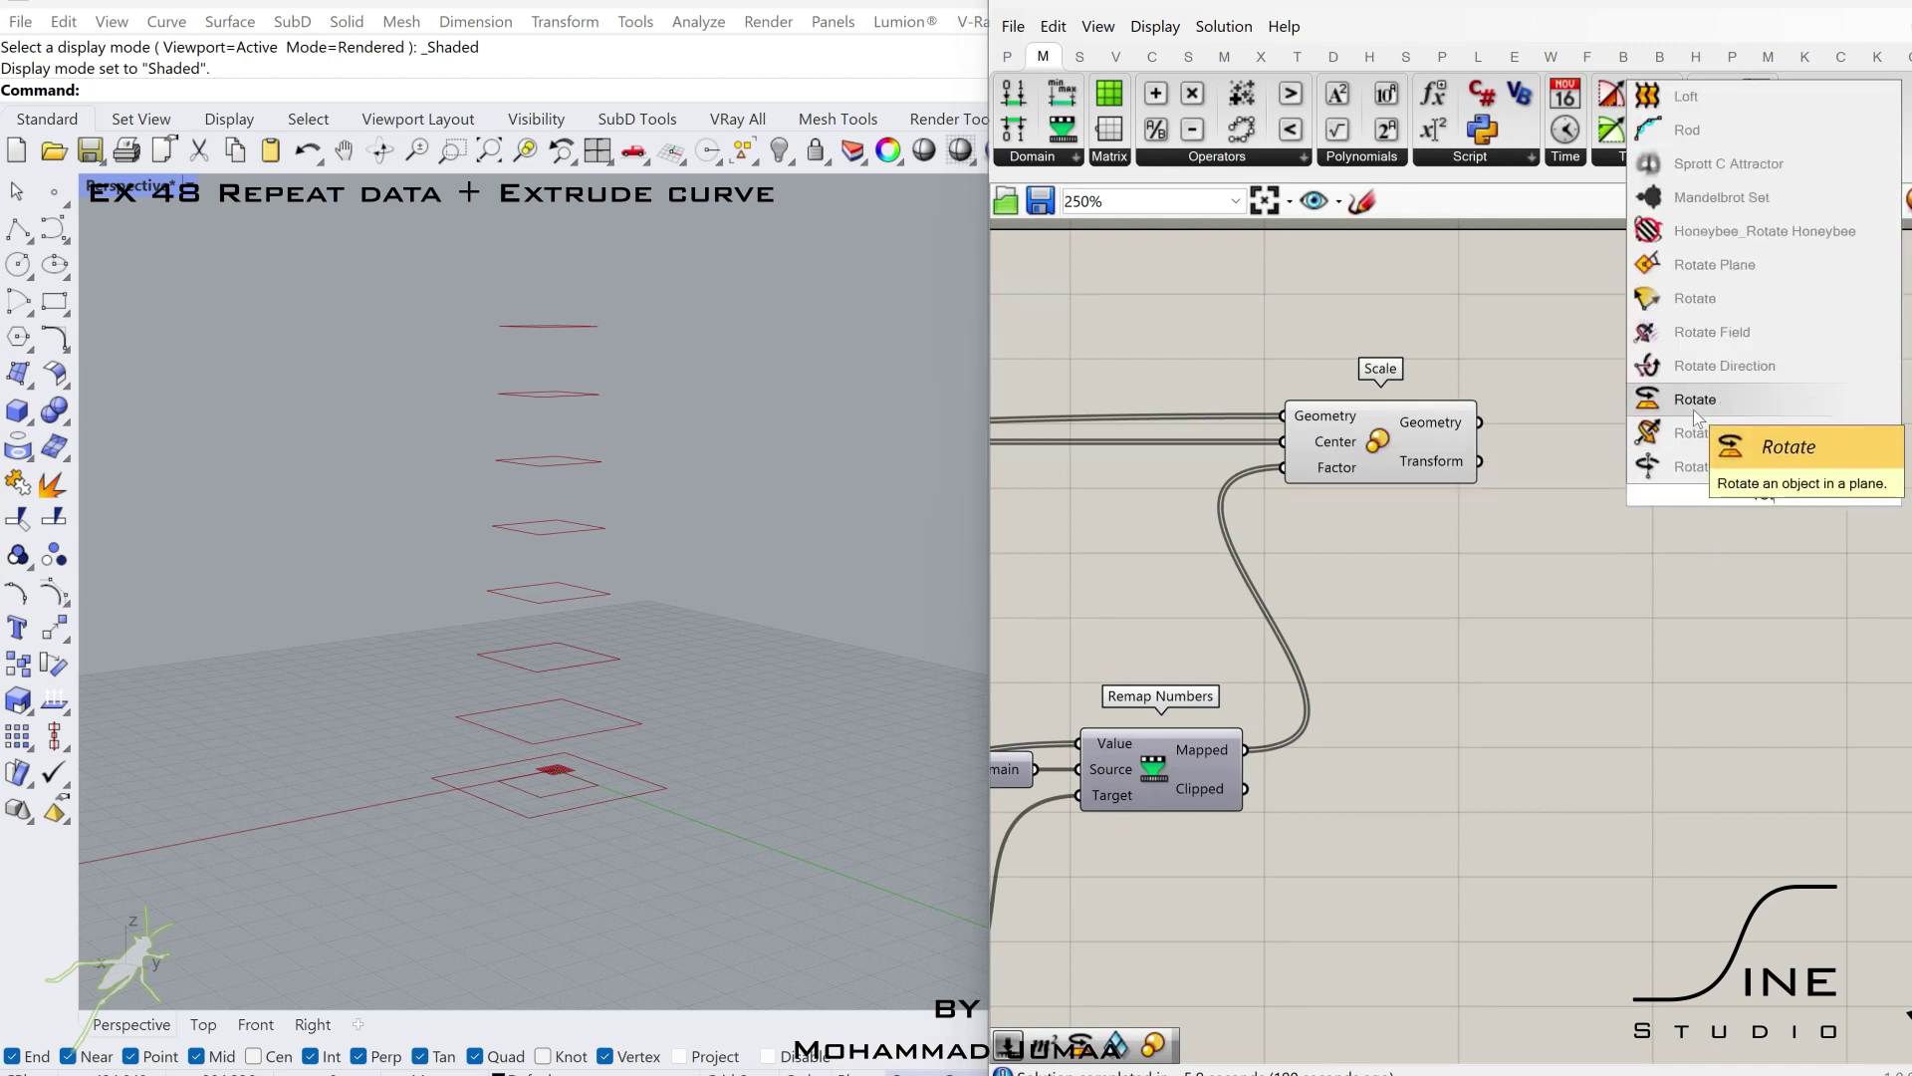
pyautogui.click(1694, 416)
pyautogui.rightClick(1713, 498)
pyautogui.click(1783, 679)
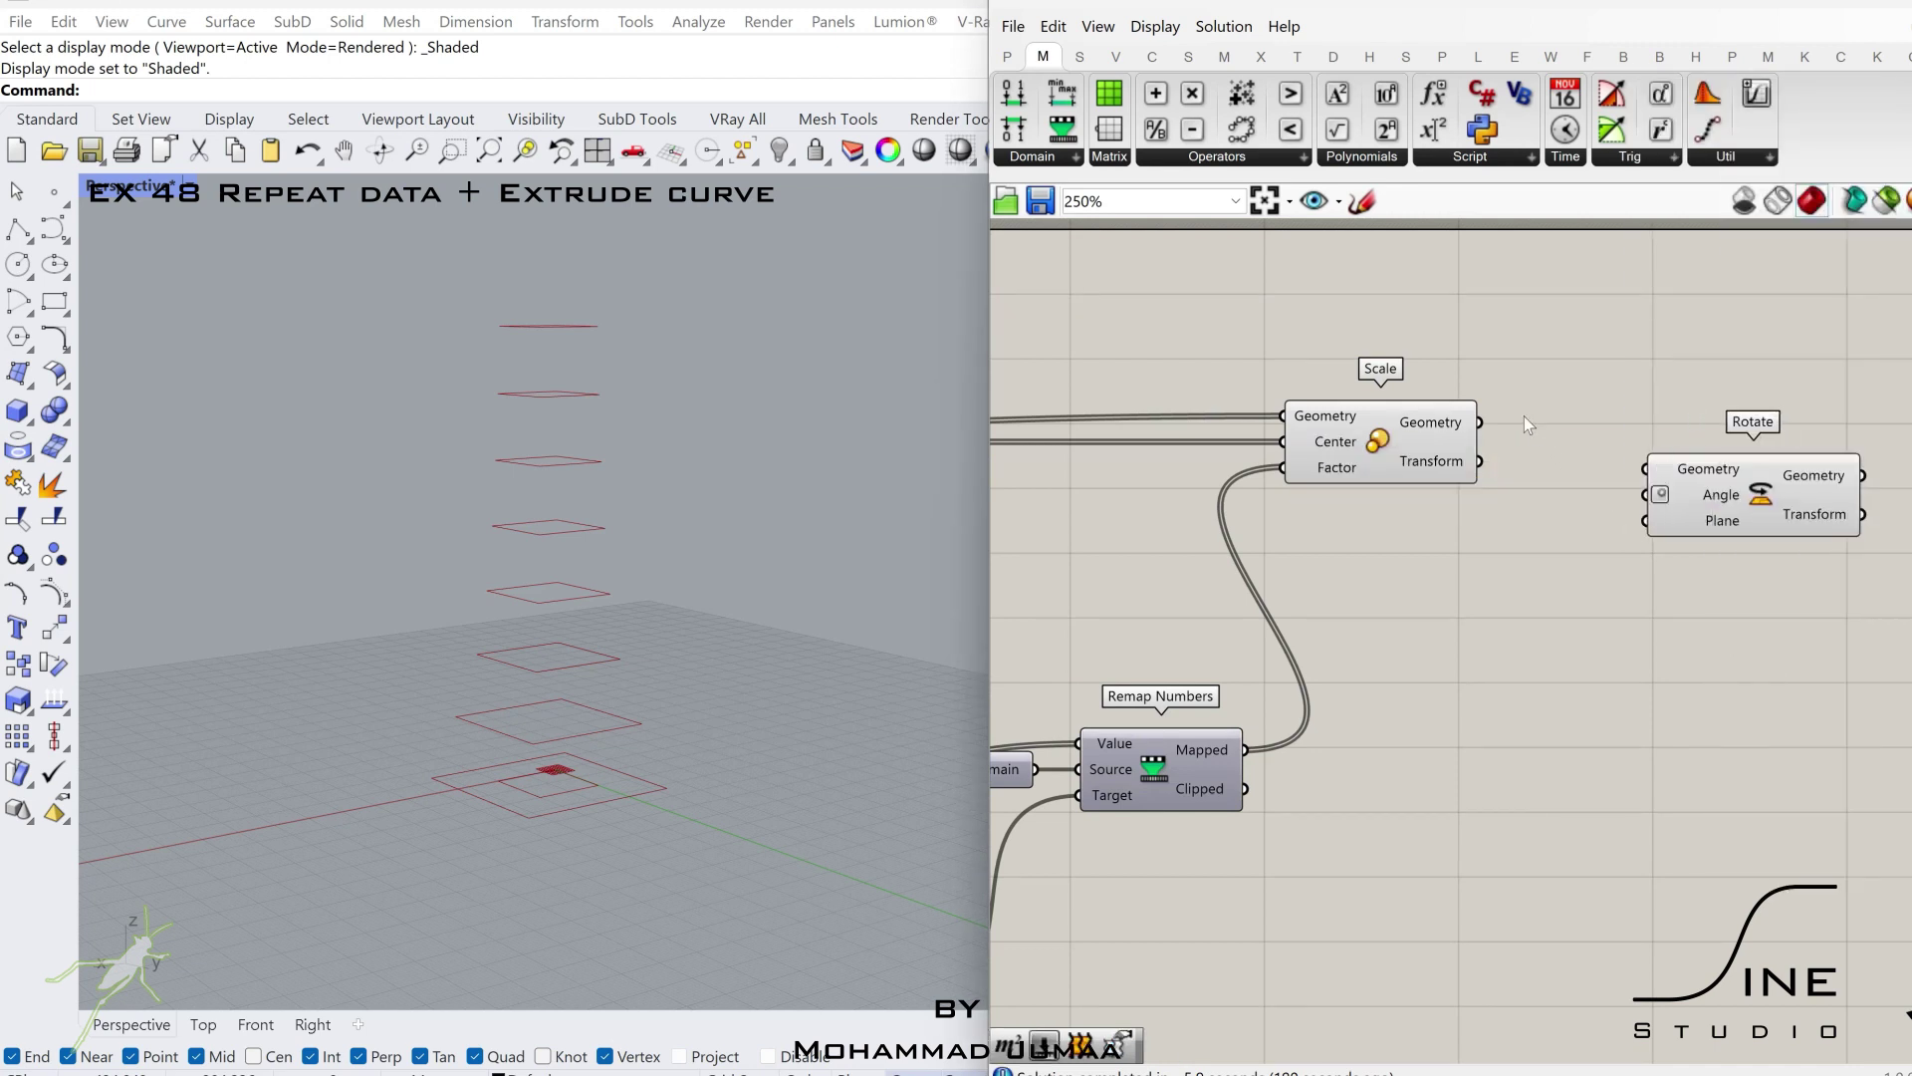
# - Connect the Scale component's Geometry to Rotate's Geometry and the Area Centroid to its Plane, and place Rotate farther along the definition
pyautogui.moveTo(1621, 470); pyautogui.dragTo(1647, 468)
pyautogui.scroll(-2, 1796, 490)
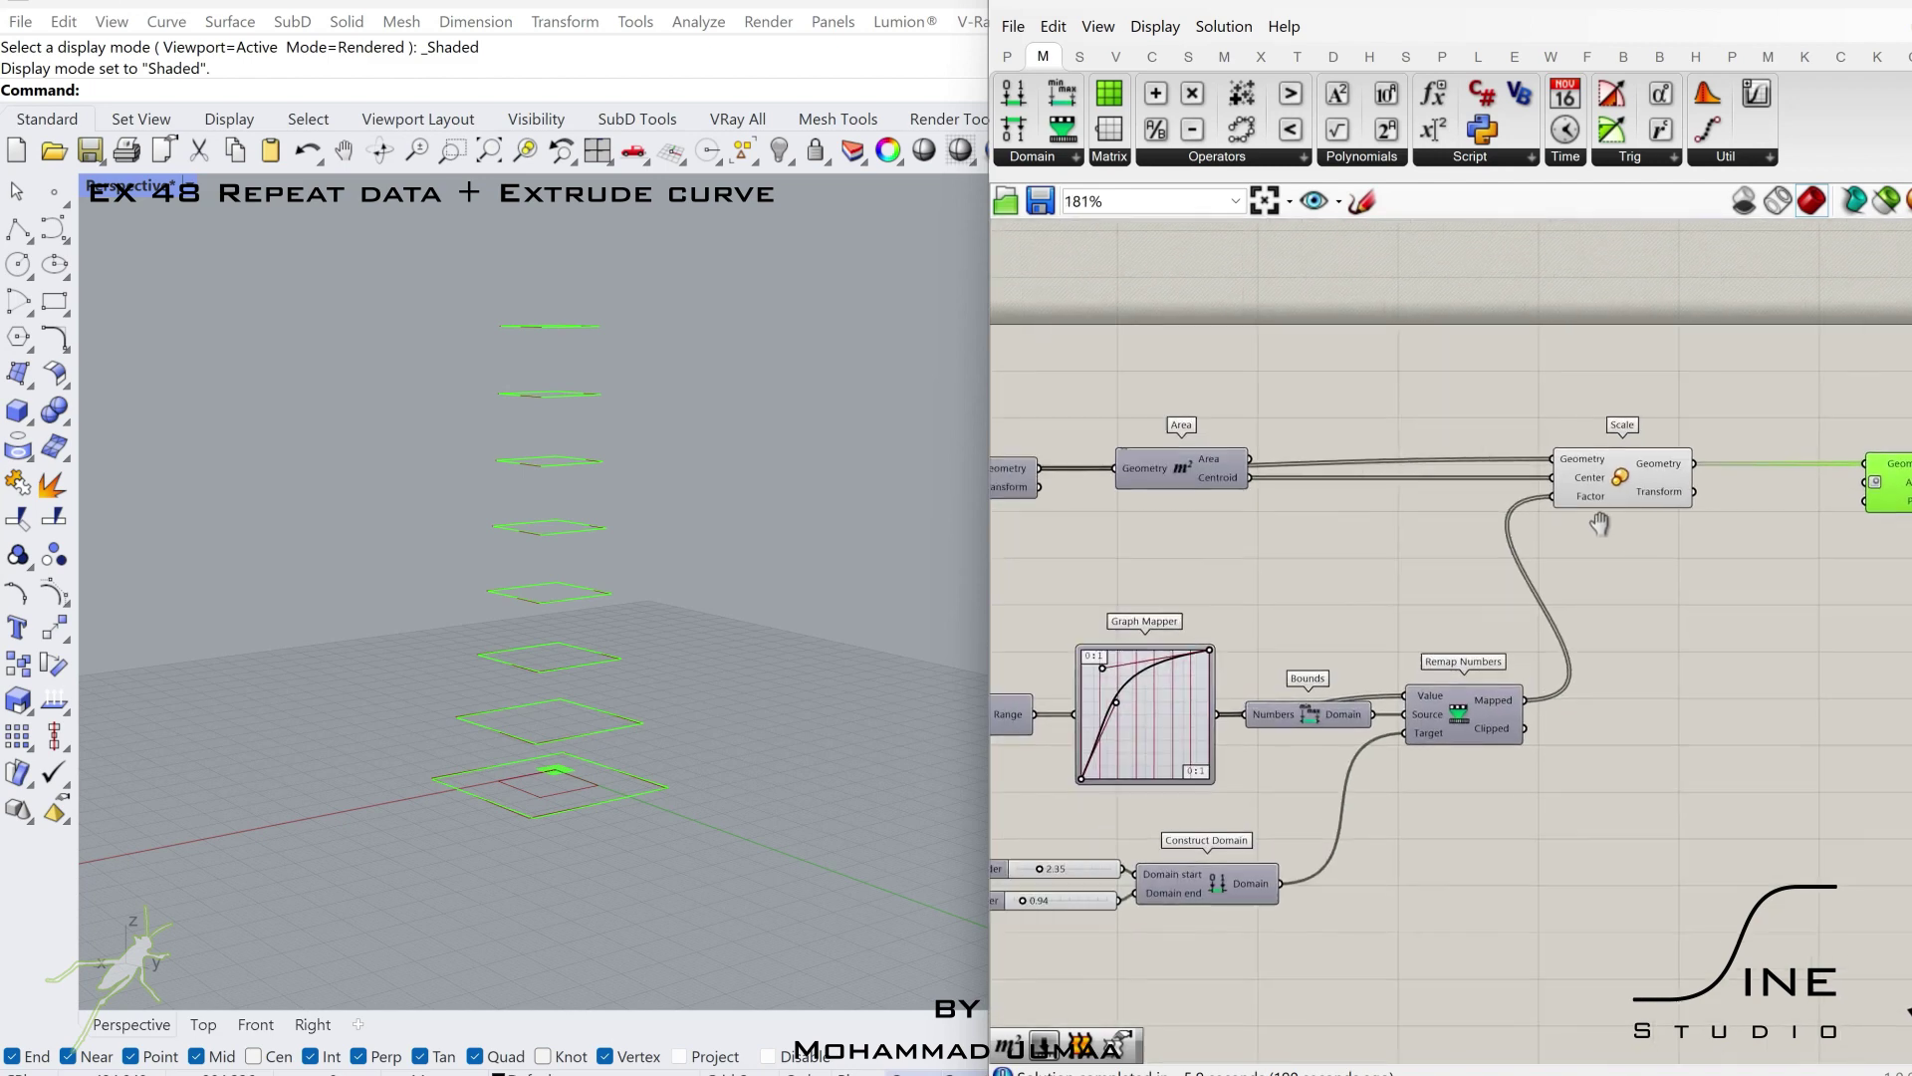
pyautogui.moveTo(1279, 472); pyautogui.dragTo(1883, 504)
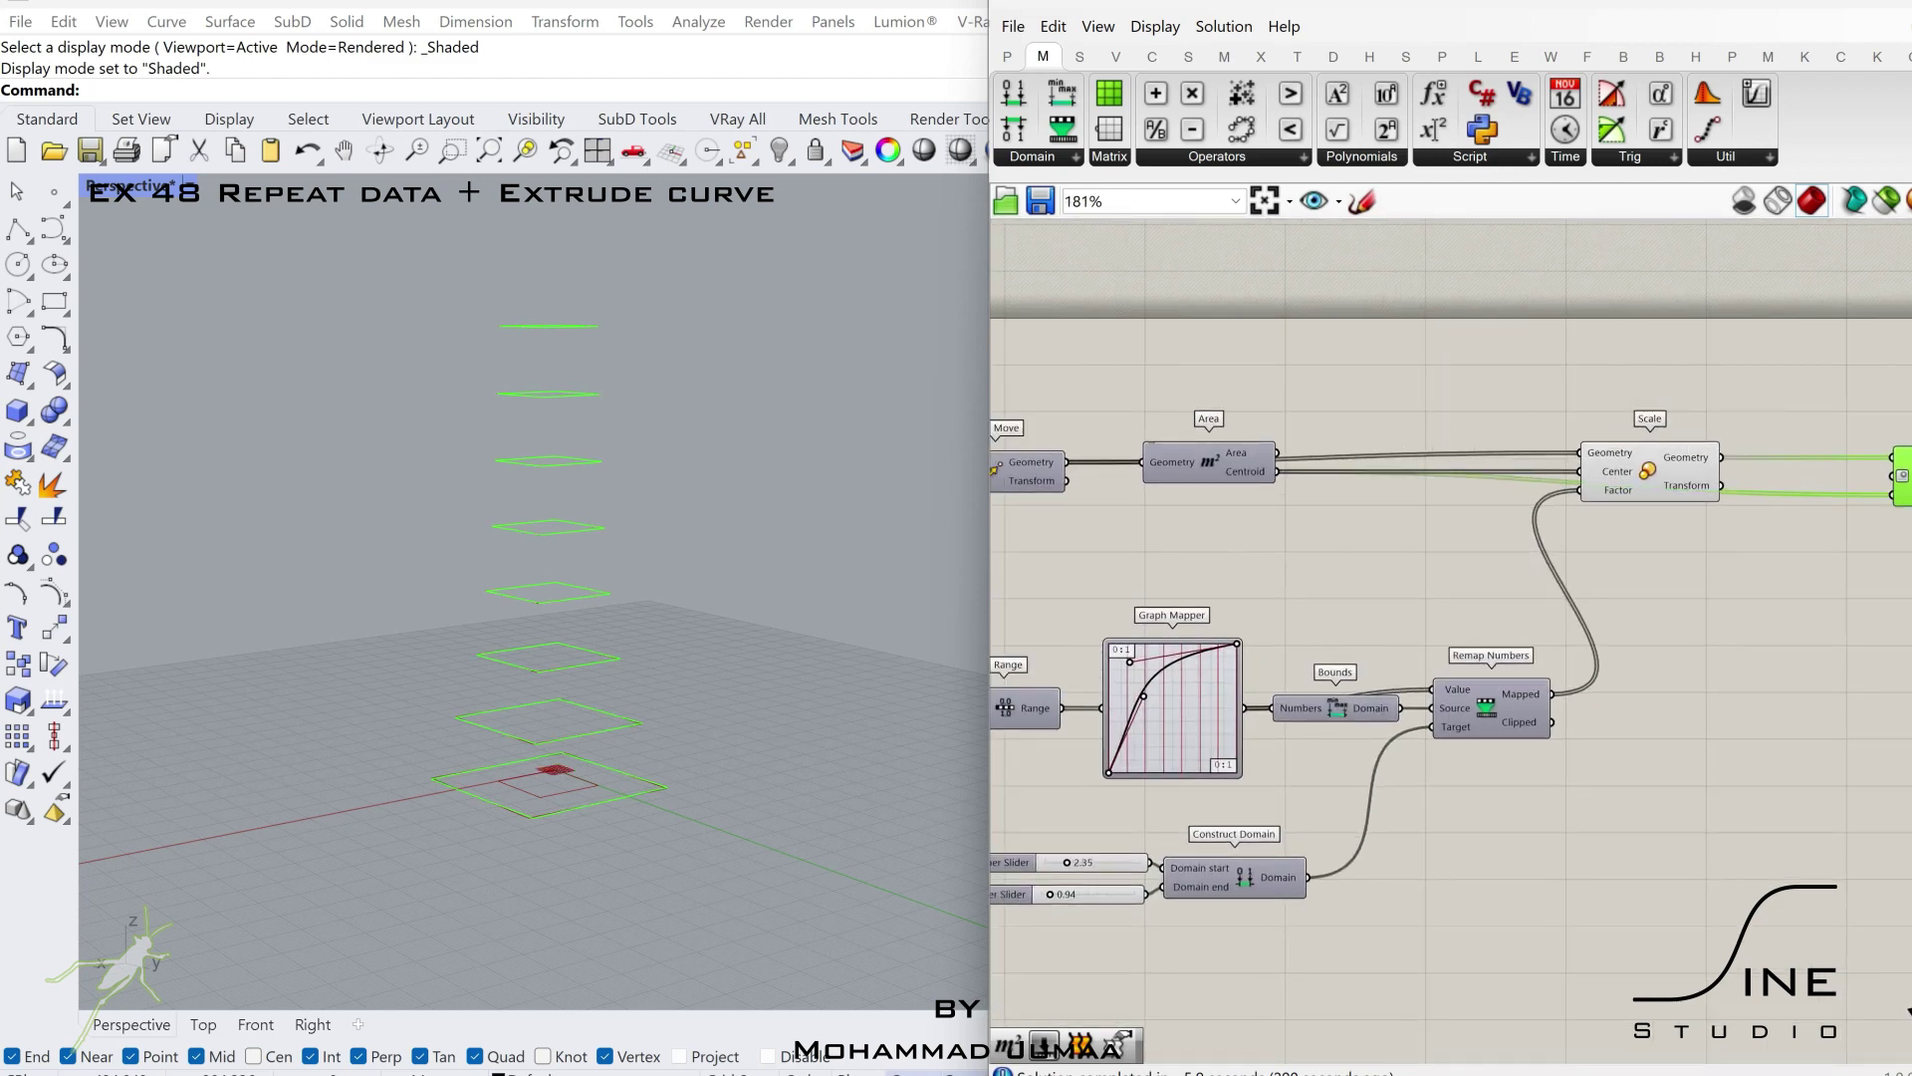
pyautogui.moveTo(1872, 577); pyautogui.dragTo(1470, 578, button='right')
pyautogui.moveTo(1559, 472); pyautogui.dragTo(1908, 472)
pyautogui.moveTo(1883, 578); pyautogui.dragTo(1764, 575, button='right')
pyautogui.moveTo(1881, 503); pyautogui.dragTo(1862, 503, button='right')
# - Duplicate the chain from Subtraction to Remap Numbers, including its Graph Mapper and Construct Domain sliders, and place the copy below the Rotate component
pyautogui.scroll(-3, 1861, 503)
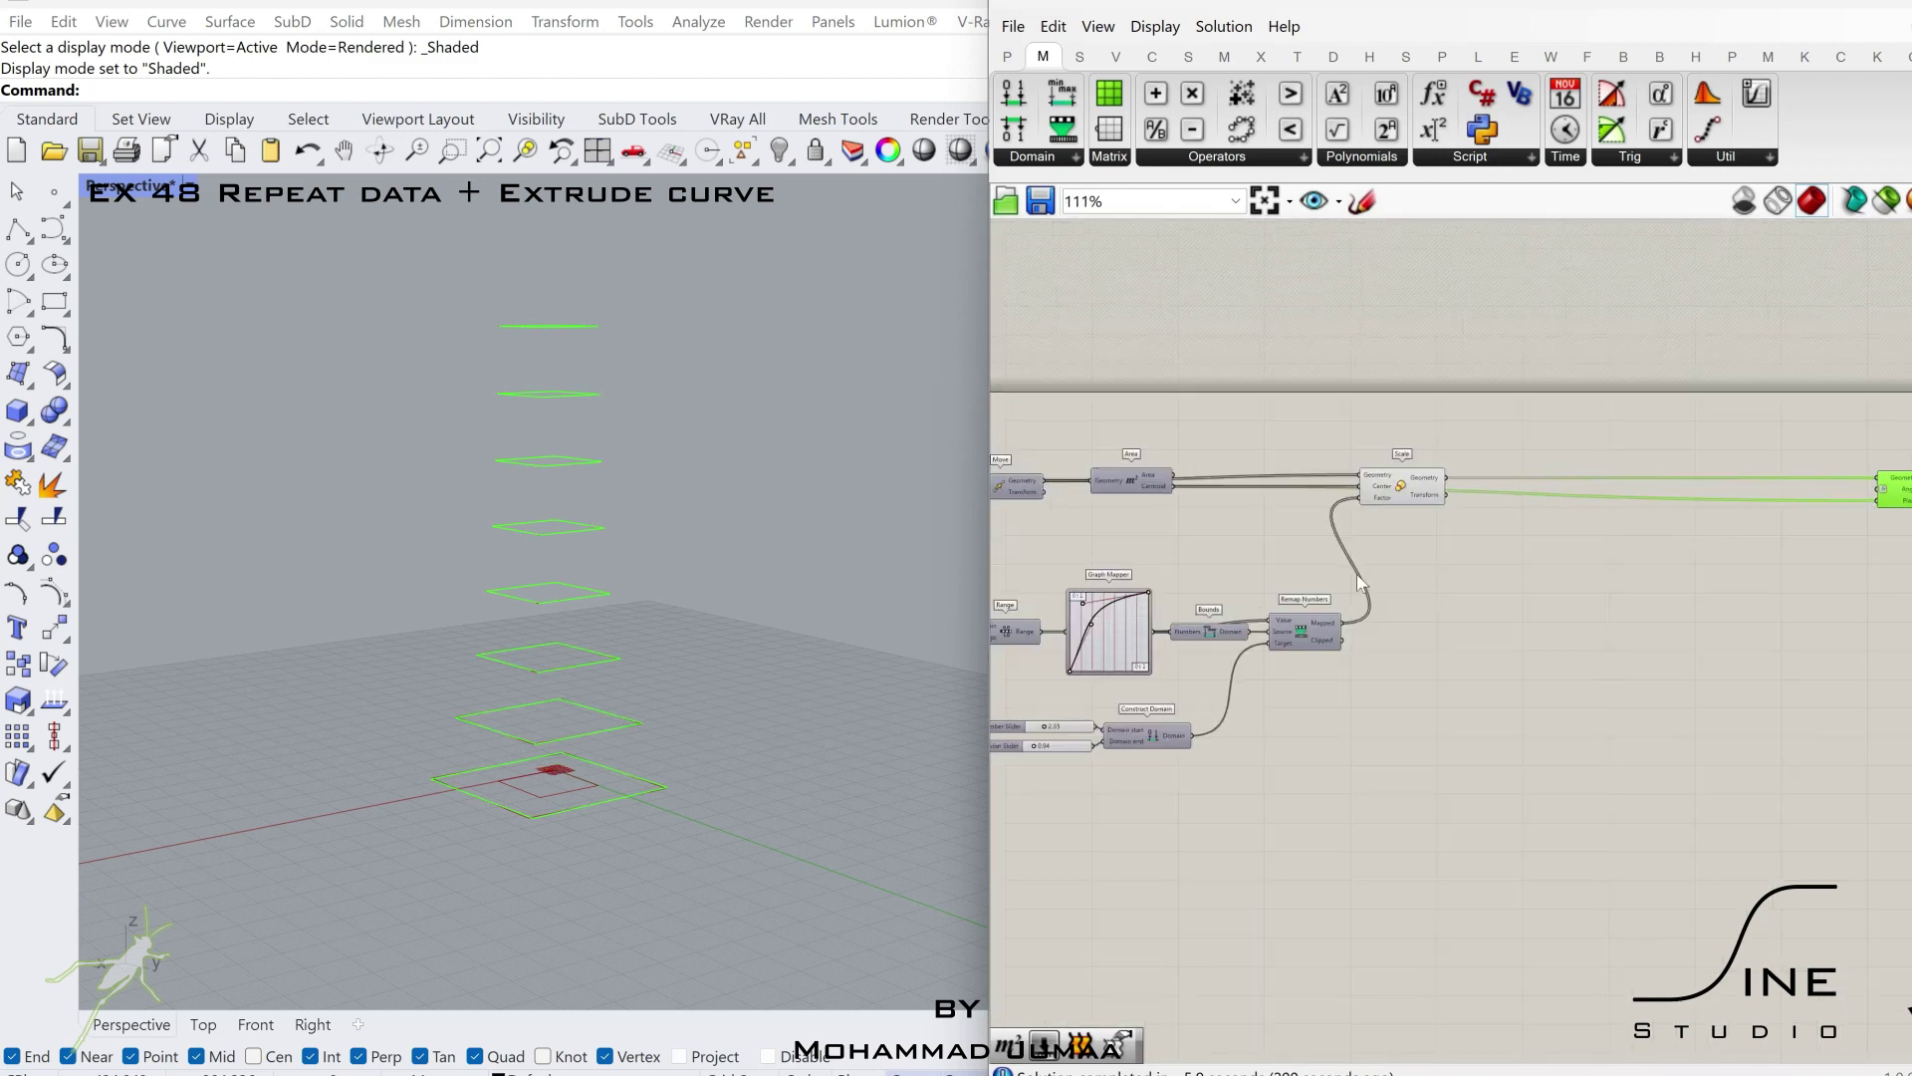
pyautogui.moveTo(1357, 574); pyautogui.dragTo(1753, 542, button='right')
pyautogui.moveTo(1867, 560); pyautogui.dragTo(1249, 775)
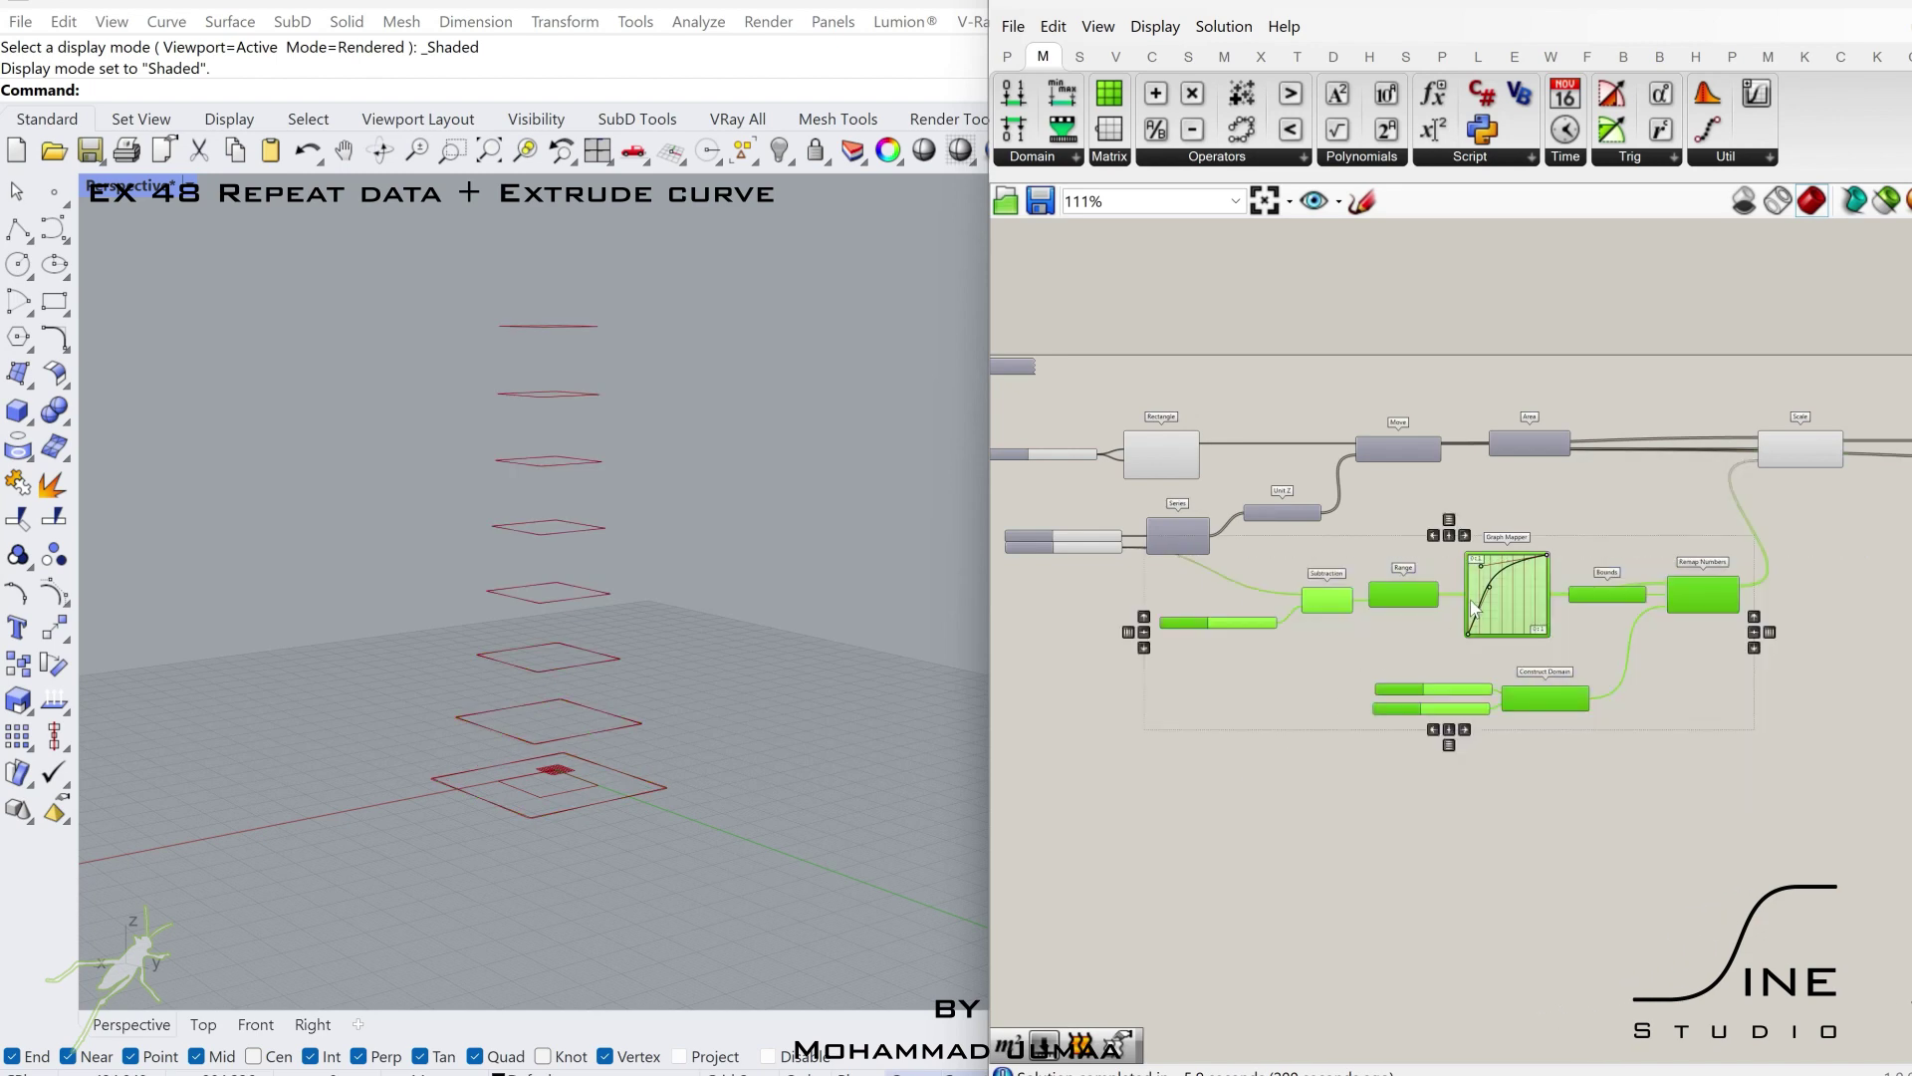
pyautogui.moveTo(1526, 596); pyautogui.dragTo(1874, 673)
pyautogui.press('alt')
pyautogui.moveTo(1872, 672); pyautogui.dragTo(1649, 671, button='right')
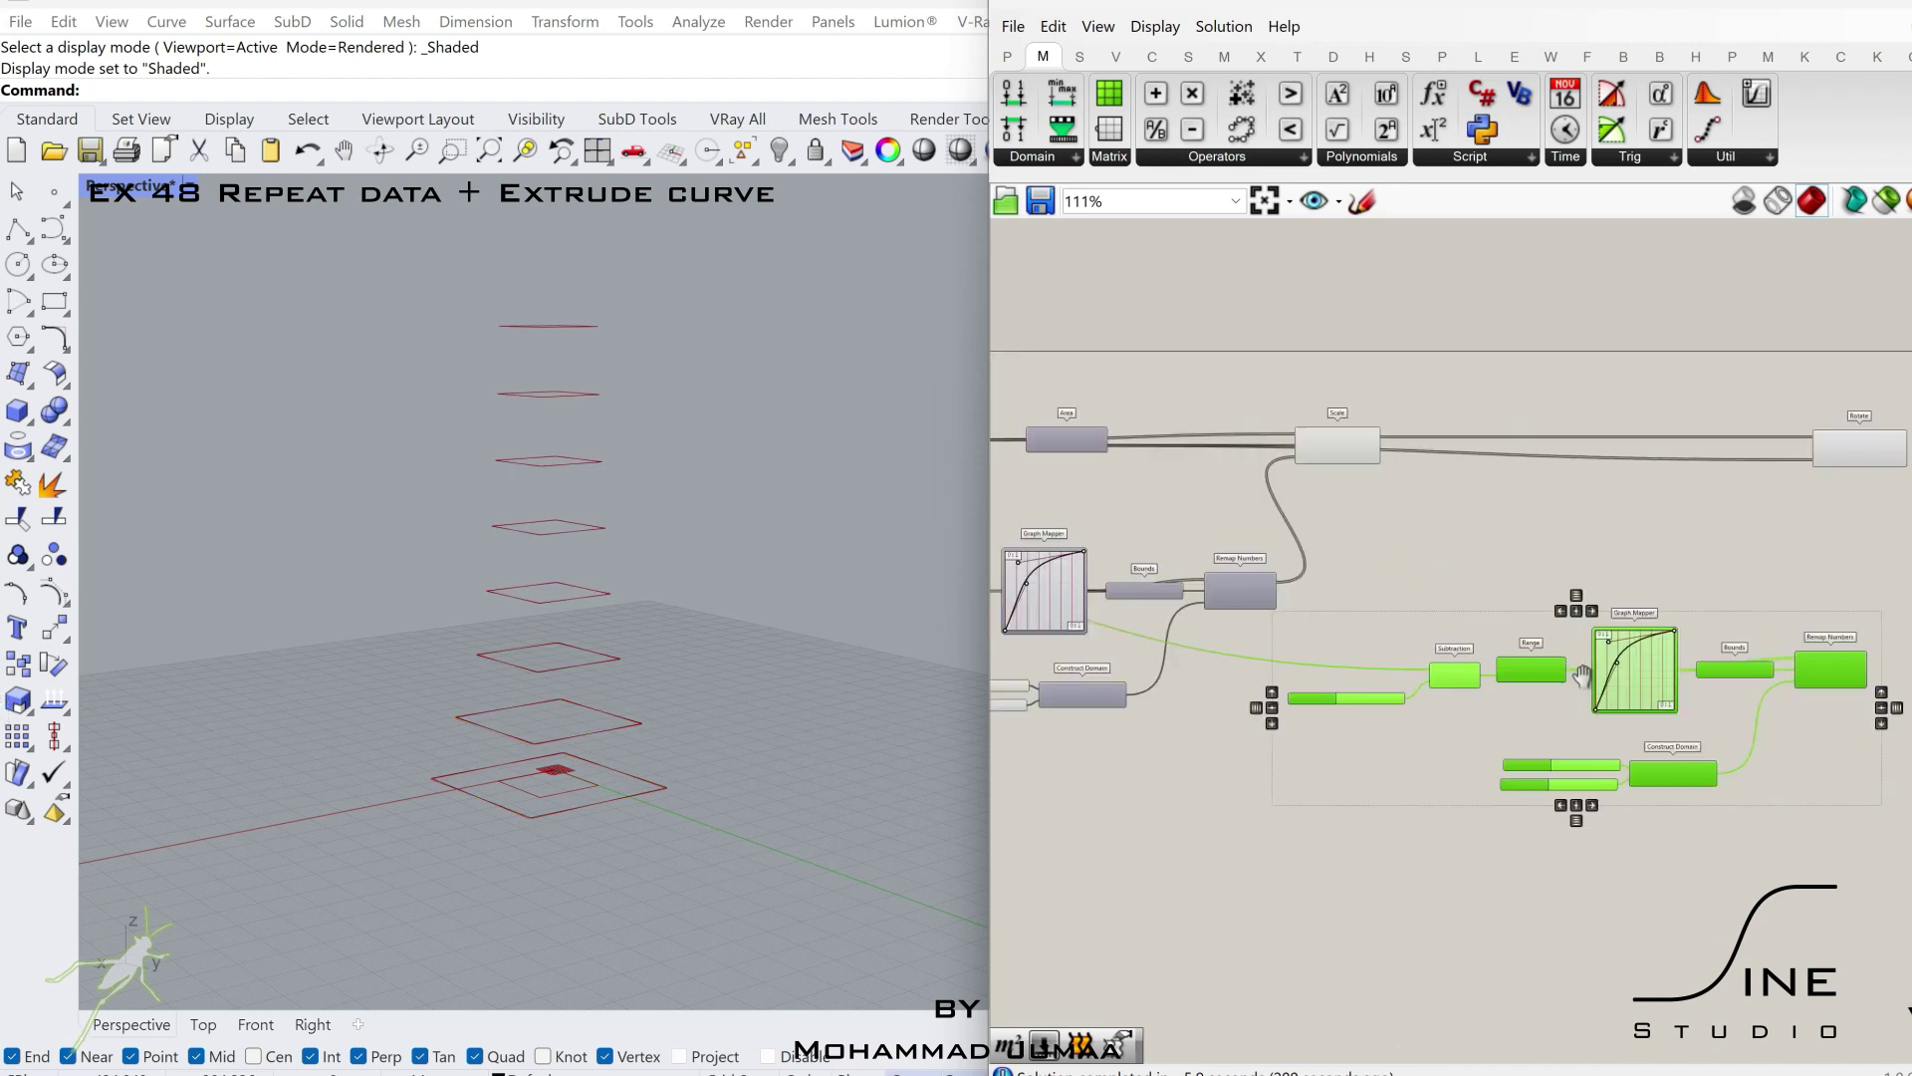
# - Replace the copied Construct Domain's sliders with new ones of 0 for the start and 125 for the end
pyautogui.scroll(6, 1585, 786)
pyautogui.moveTo(1532, 846); pyautogui.dragTo(1472, 679)
pyautogui.press('Delete')
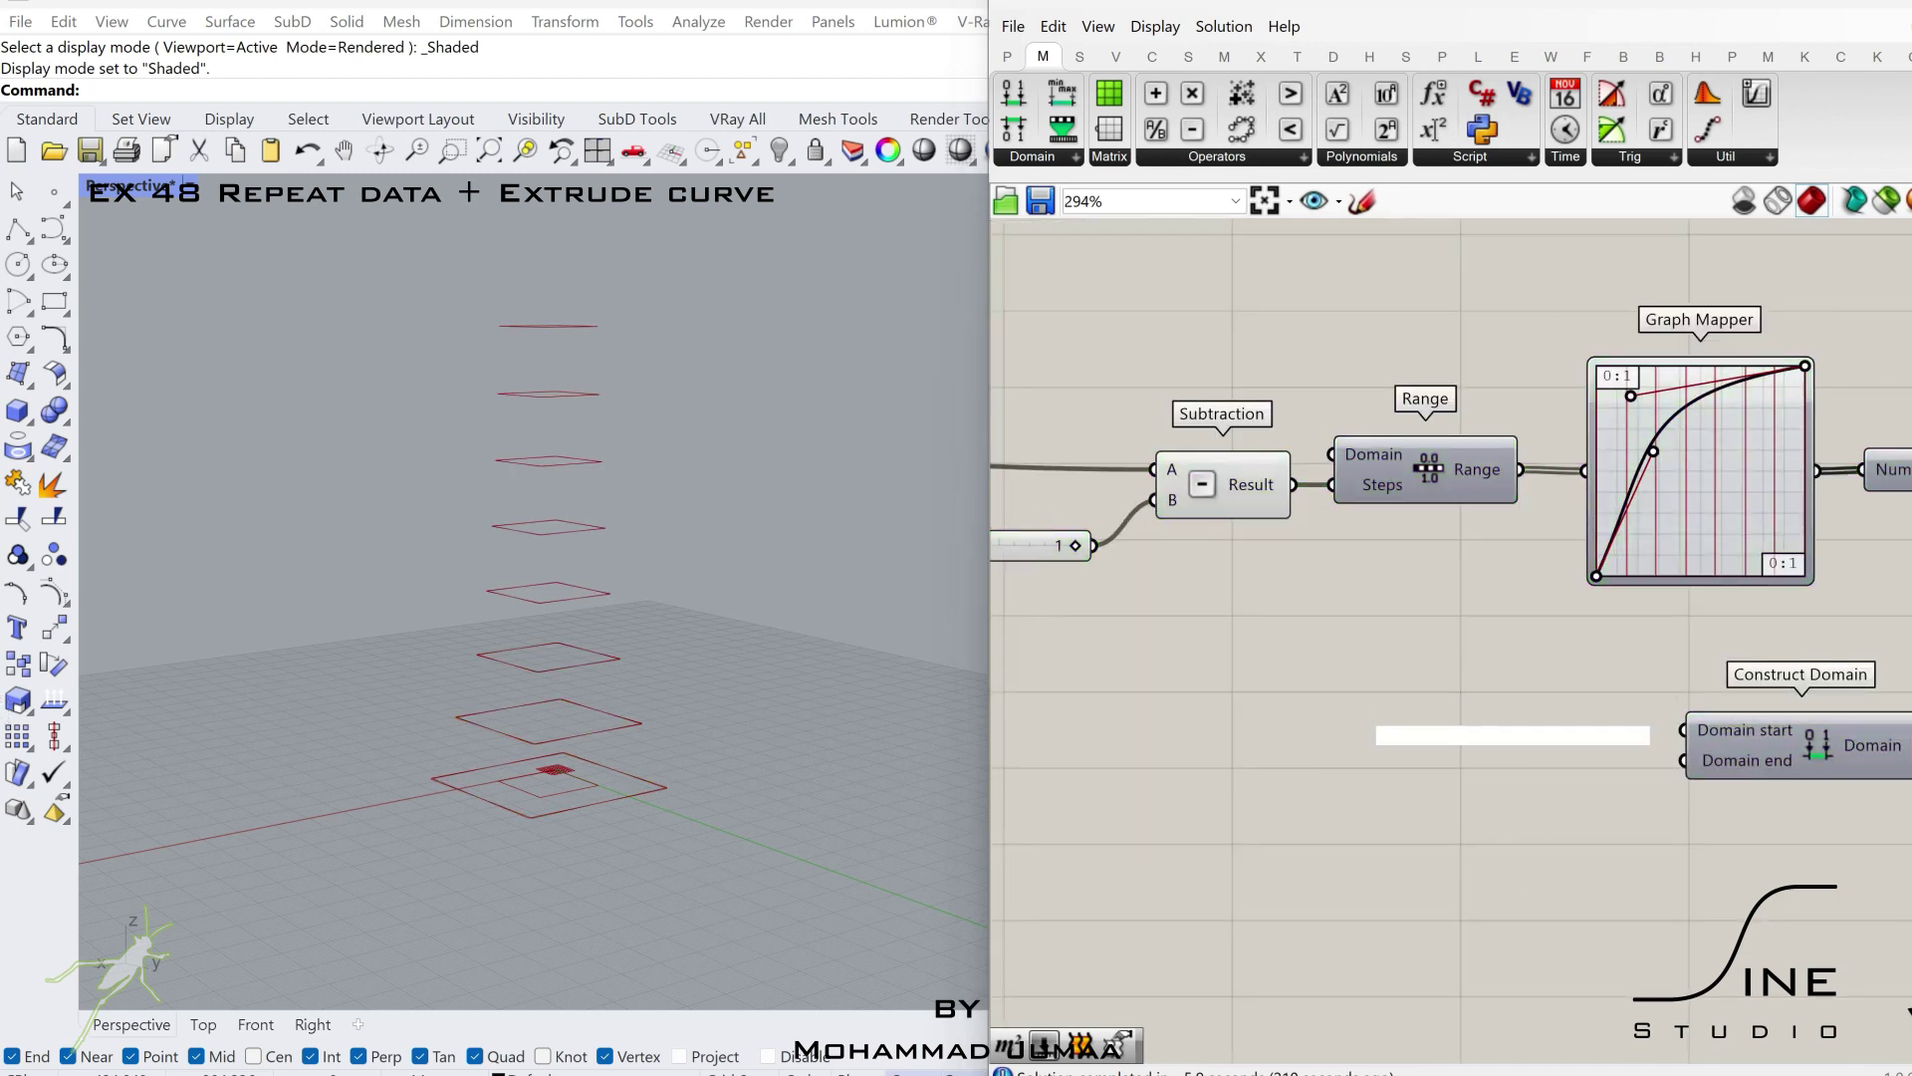
pyautogui.write('125')
pyautogui.press('Return')
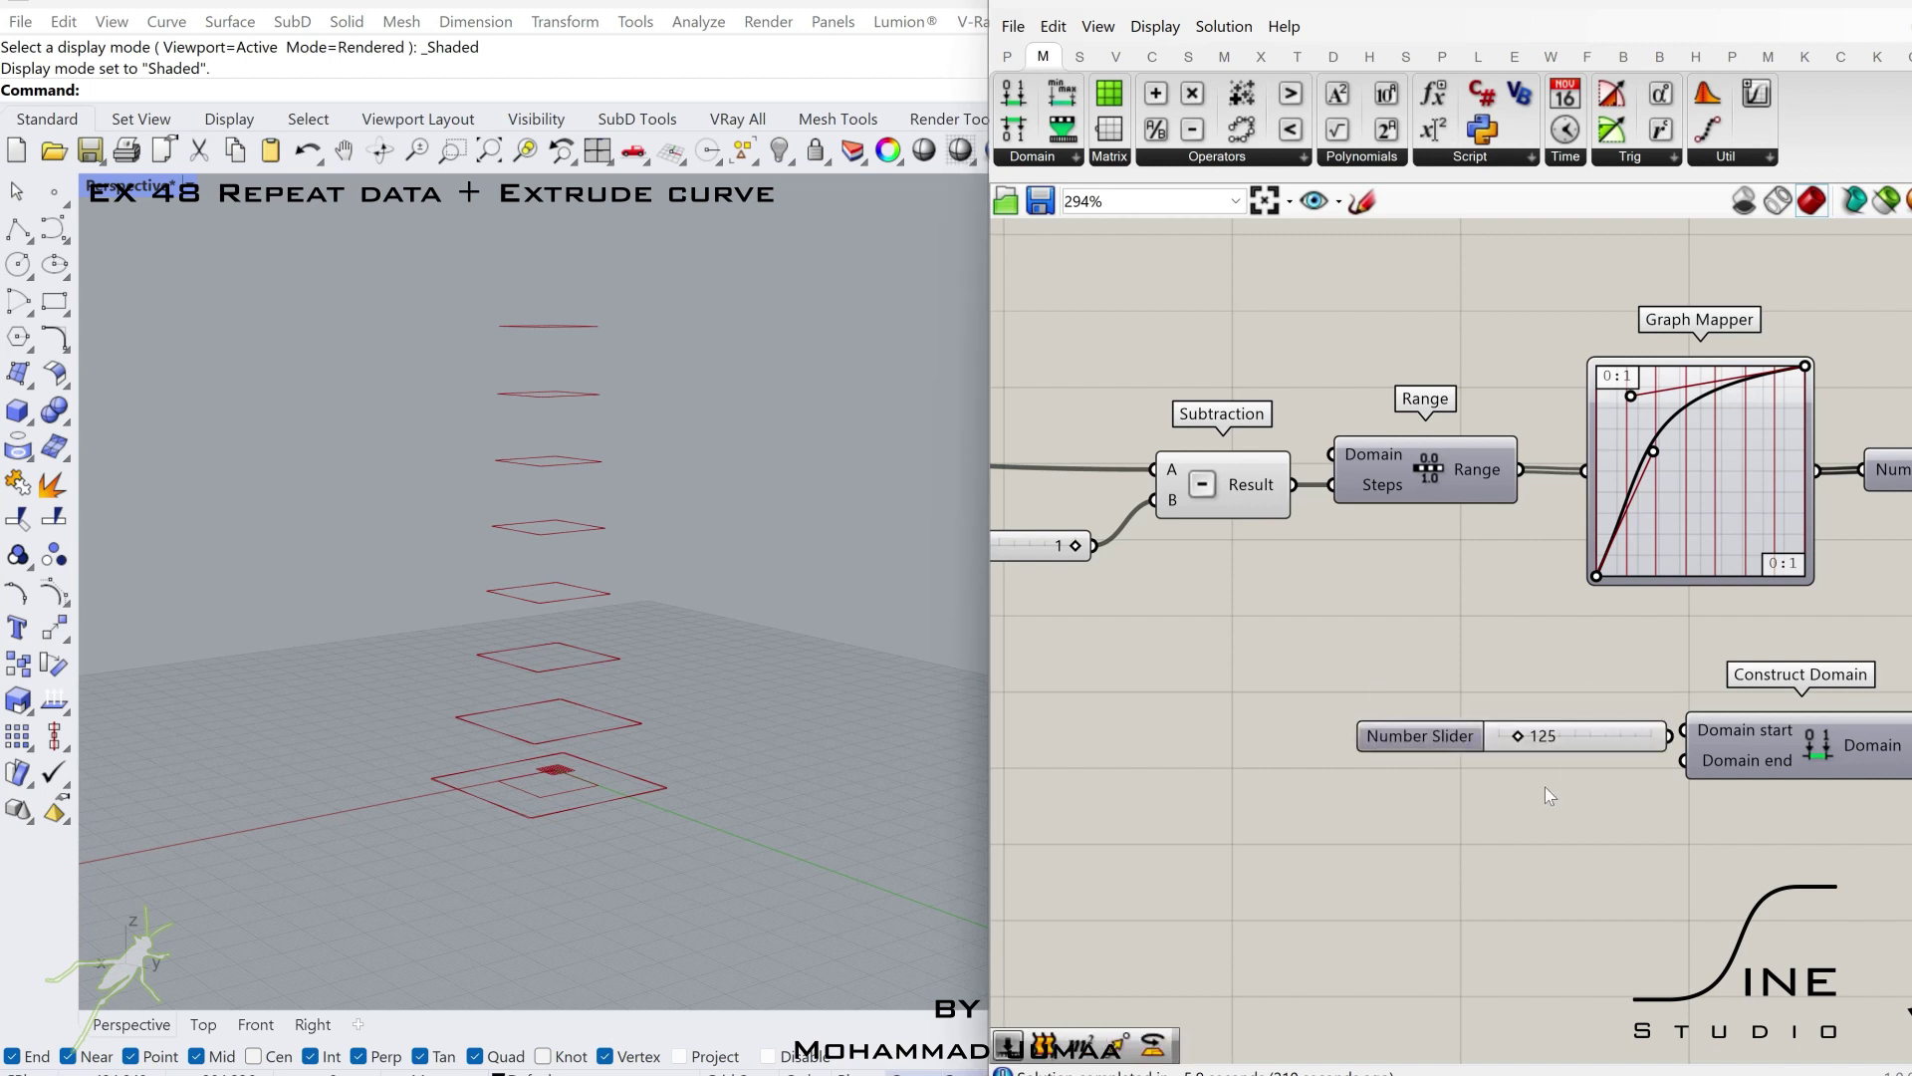
pyautogui.moveTo(1577, 732)
pyautogui.mouseDown()
pyautogui.moveTo(1578, 755)
pyautogui.moveTo(1561, 719)
pyautogui.mouseUp()
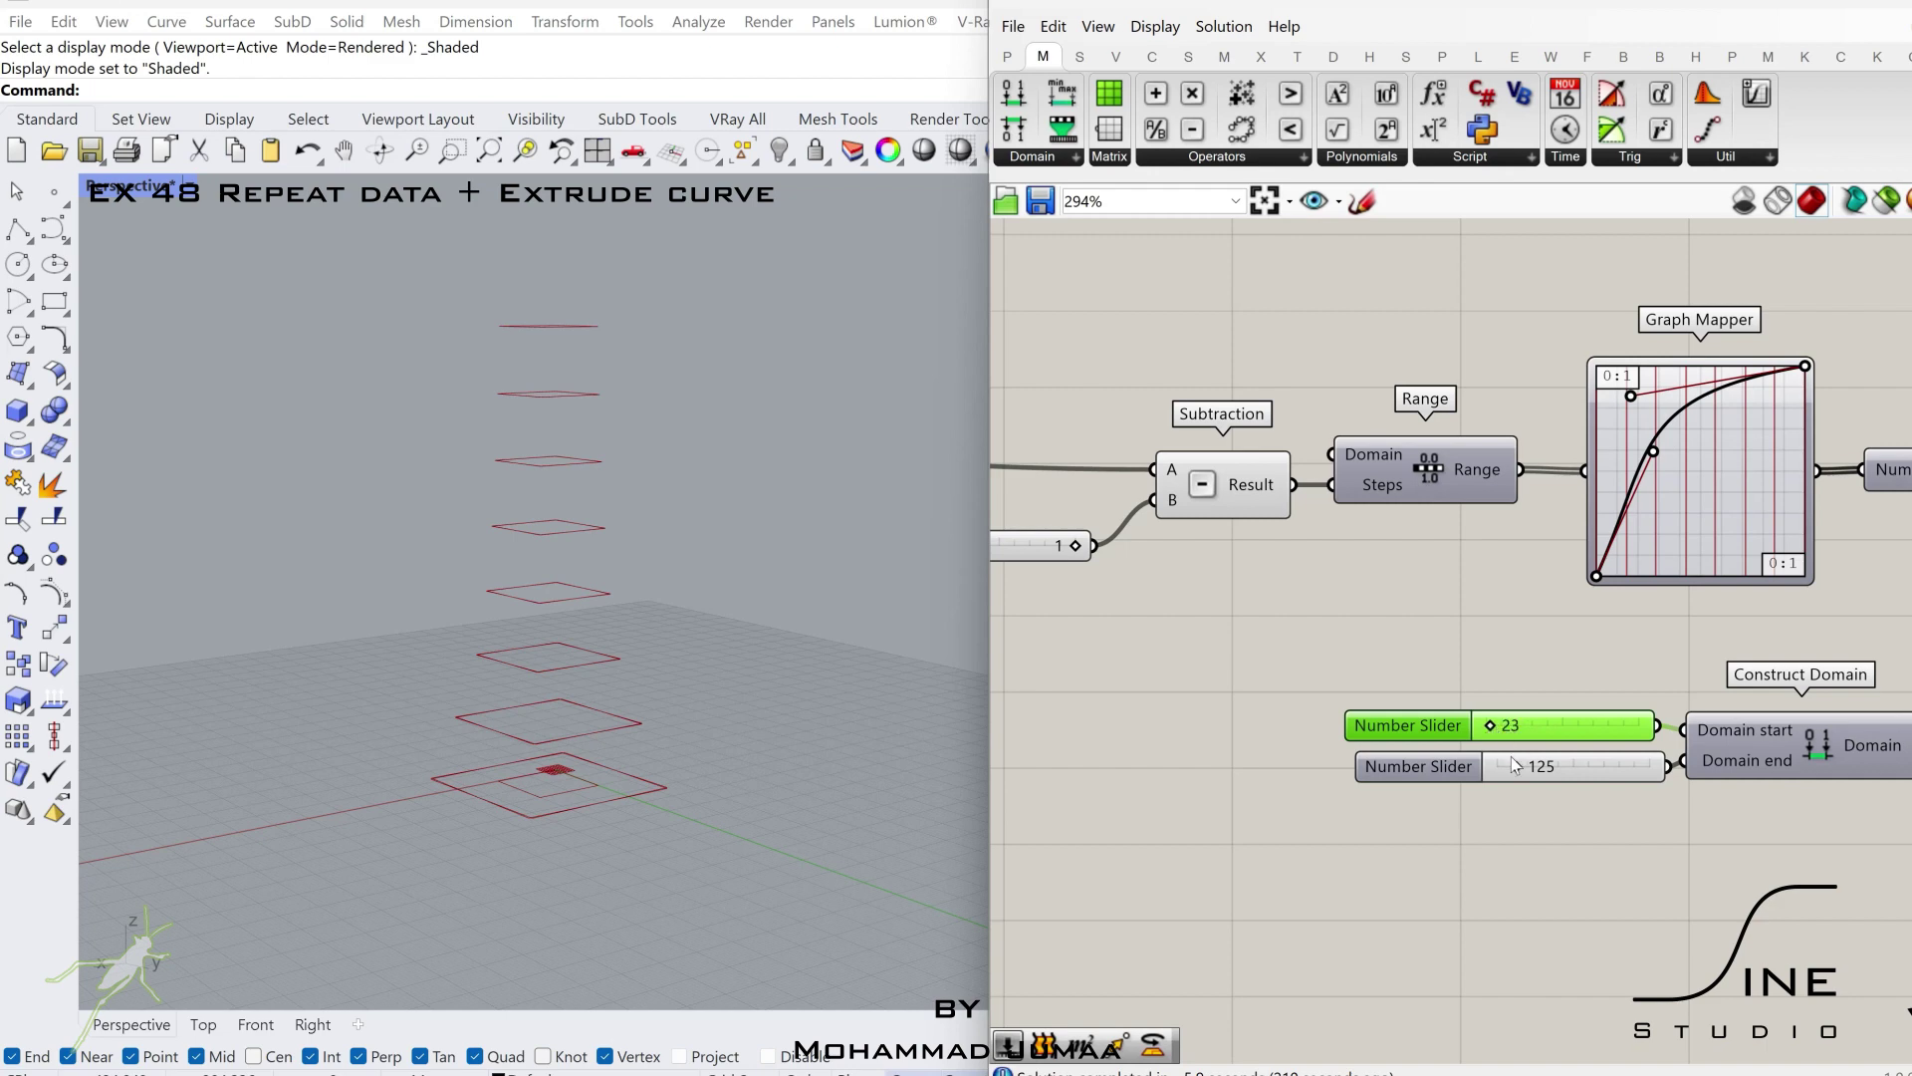
# - Reset the copied Graph Mapper to its default curve and connect the copied Remap Numbers' Mapped output to Rotate's Angle
pyautogui.rightClick(1687, 491)
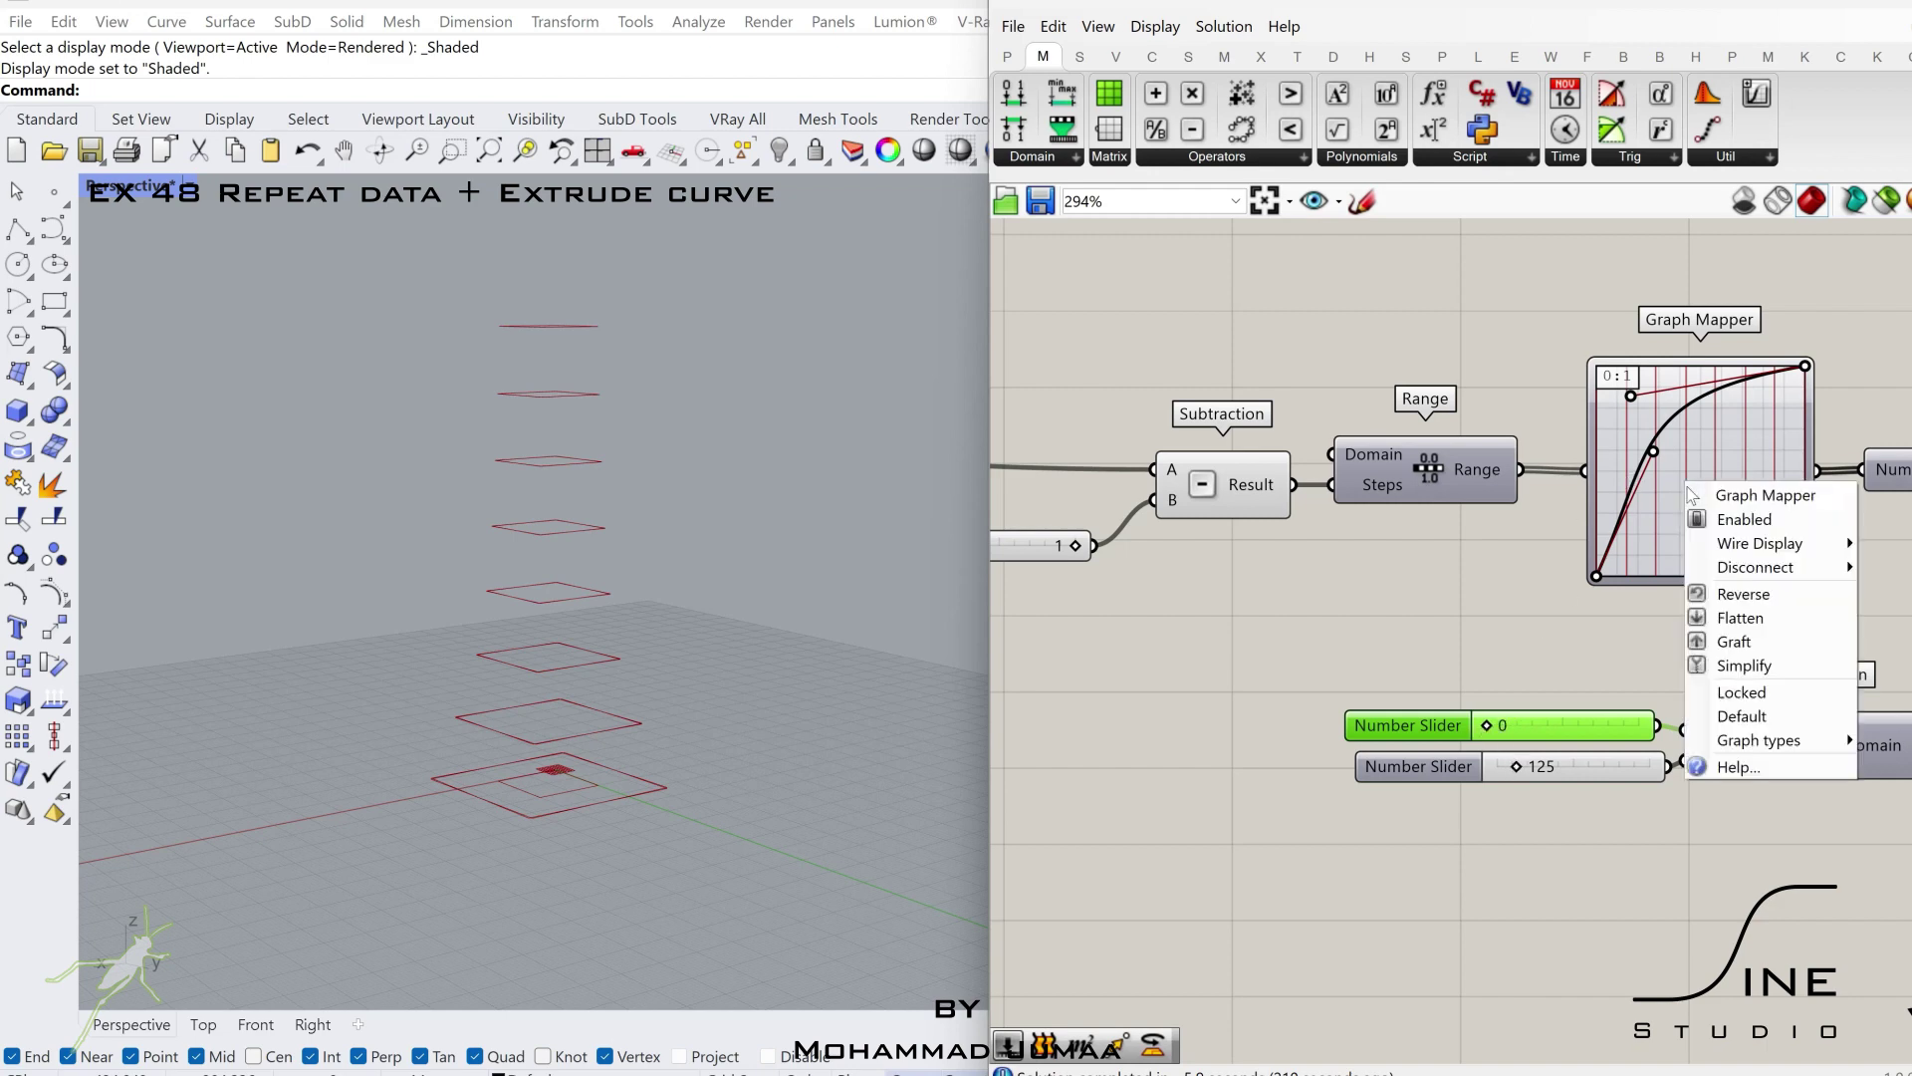
pyautogui.click(1773, 720)
pyautogui.scroll(-3, 1793, 518)
pyautogui.moveTo(1793, 518); pyautogui.dragTo(1332, 759, button='right')
pyautogui.moveTo(1676, 366); pyautogui.dragTo(1845, 367)
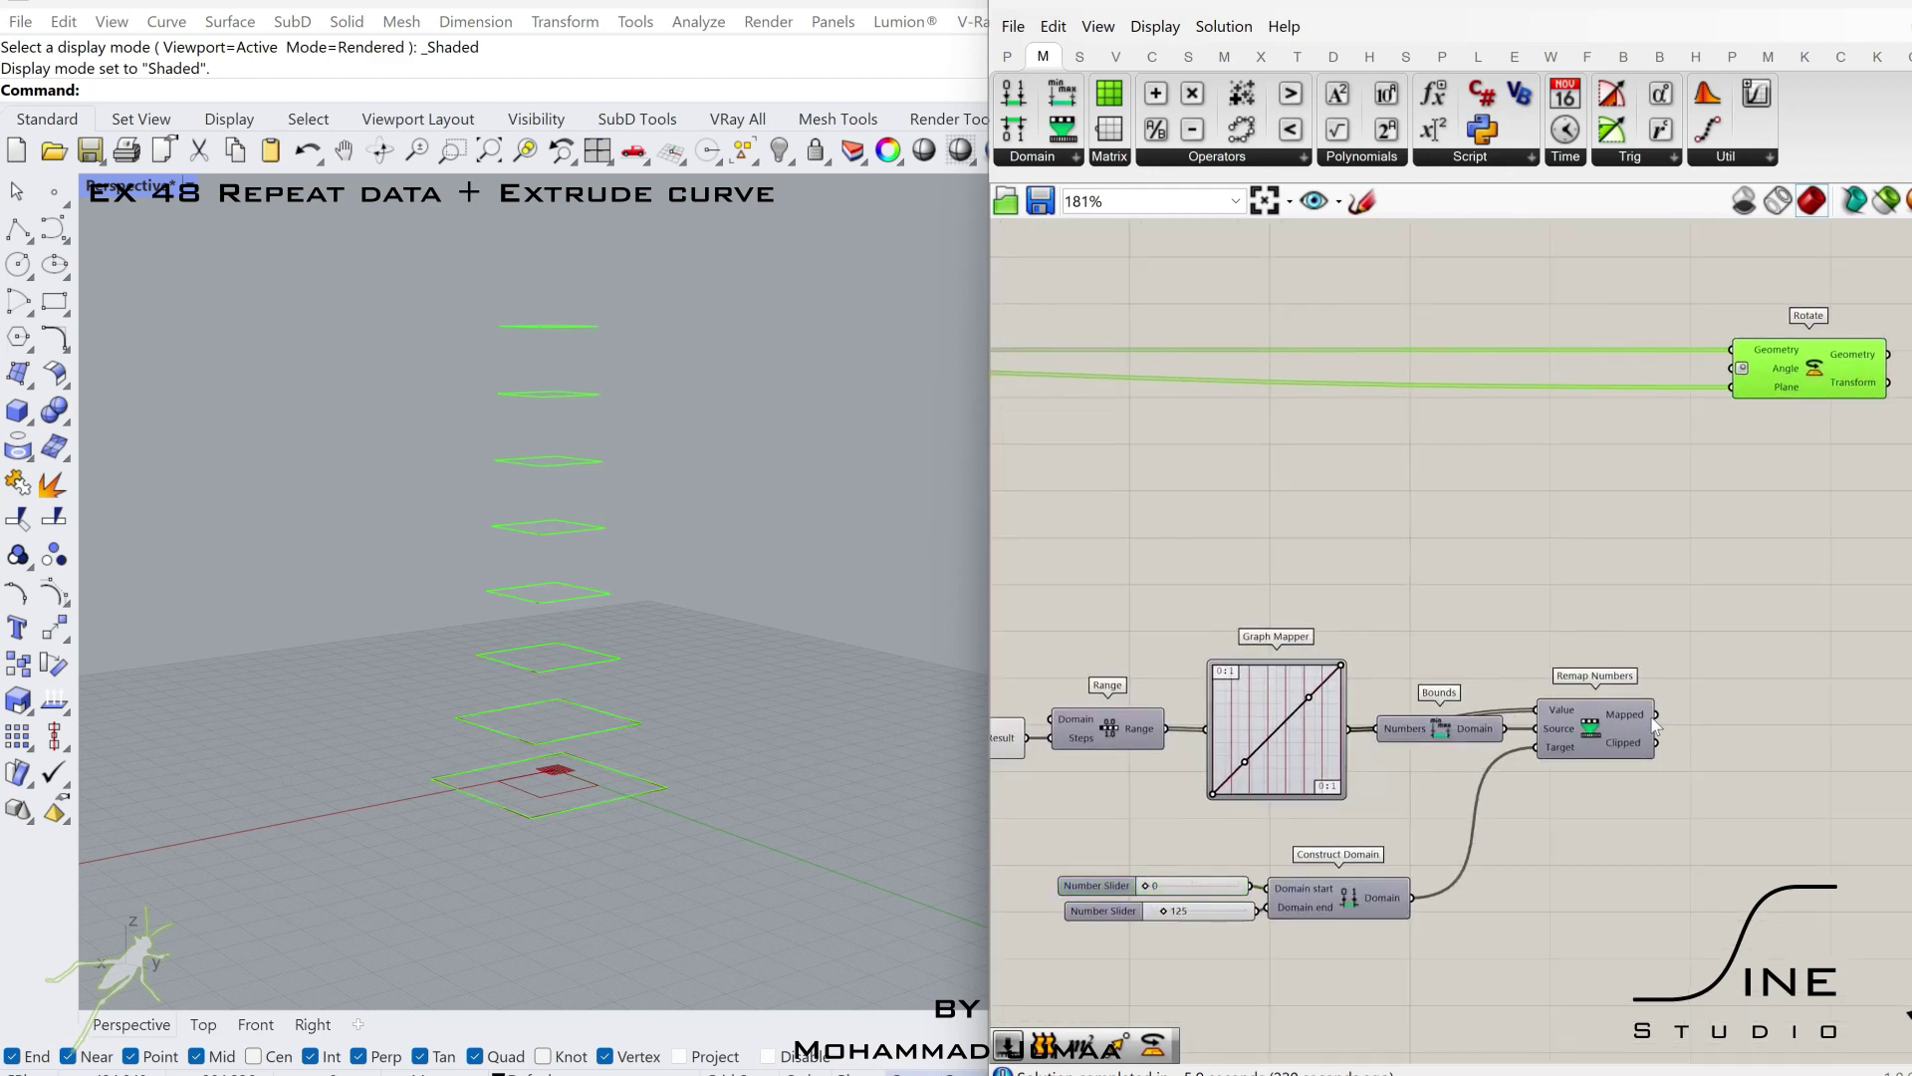
pyautogui.click(1727, 423)
# - Hide the previews of the Scale component and of the Rectangle and Series components at the start of the definition
pyautogui.moveTo(1478, 538); pyautogui.dragTo(1769, 564, button='right')
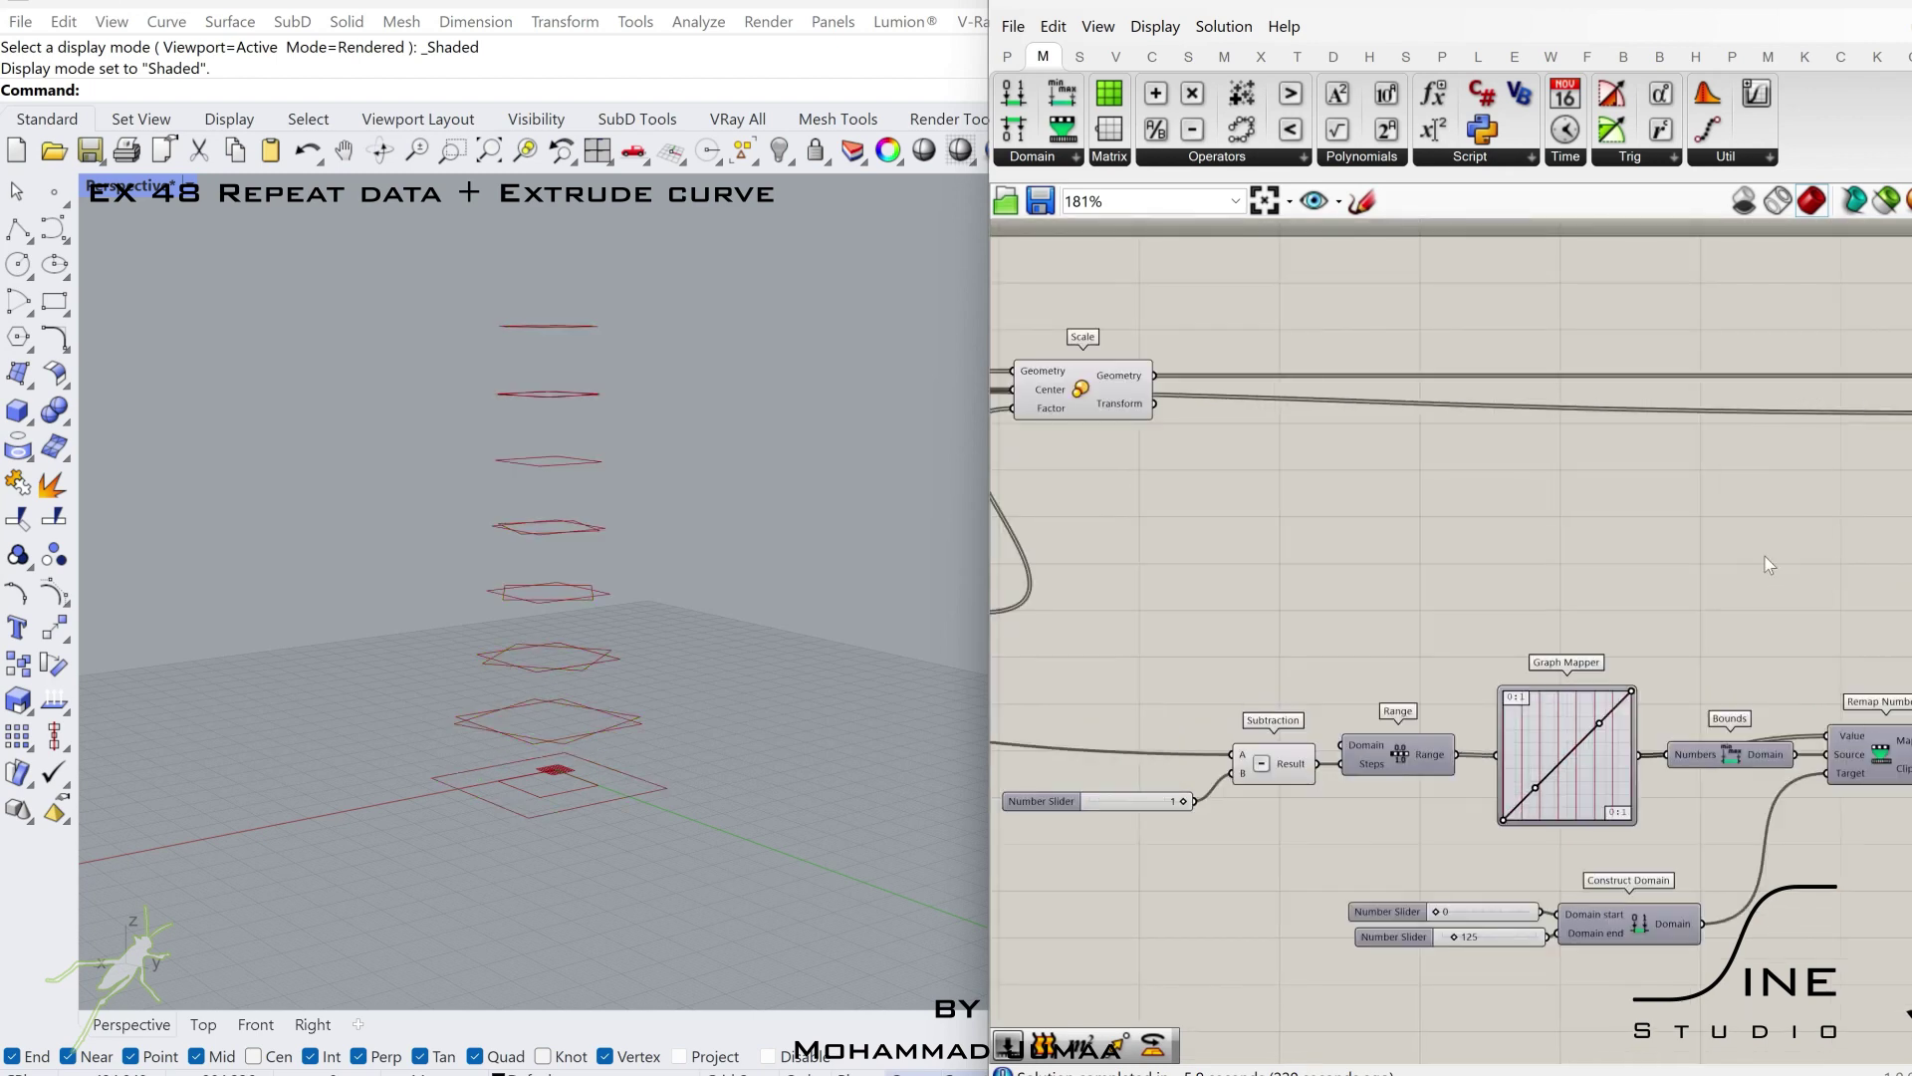
pyautogui.moveTo(1098, 453); pyautogui.dragTo(1094, 456)
pyautogui.middleClick(1152, 367)
pyautogui.click(1233, 290)
pyautogui.moveTo(1534, 633); pyautogui.dragTo(1728, 637, button='right')
pyautogui.scroll(-5, 1728, 637)
pyautogui.moveTo(1361, 654); pyautogui.dragTo(1561, 668, button='right')
pyautogui.scroll(3, 1469, 747)
pyautogui.moveTo(1410, 799); pyautogui.dragTo(1323, 466)
pyautogui.middleClick(1467, 577)
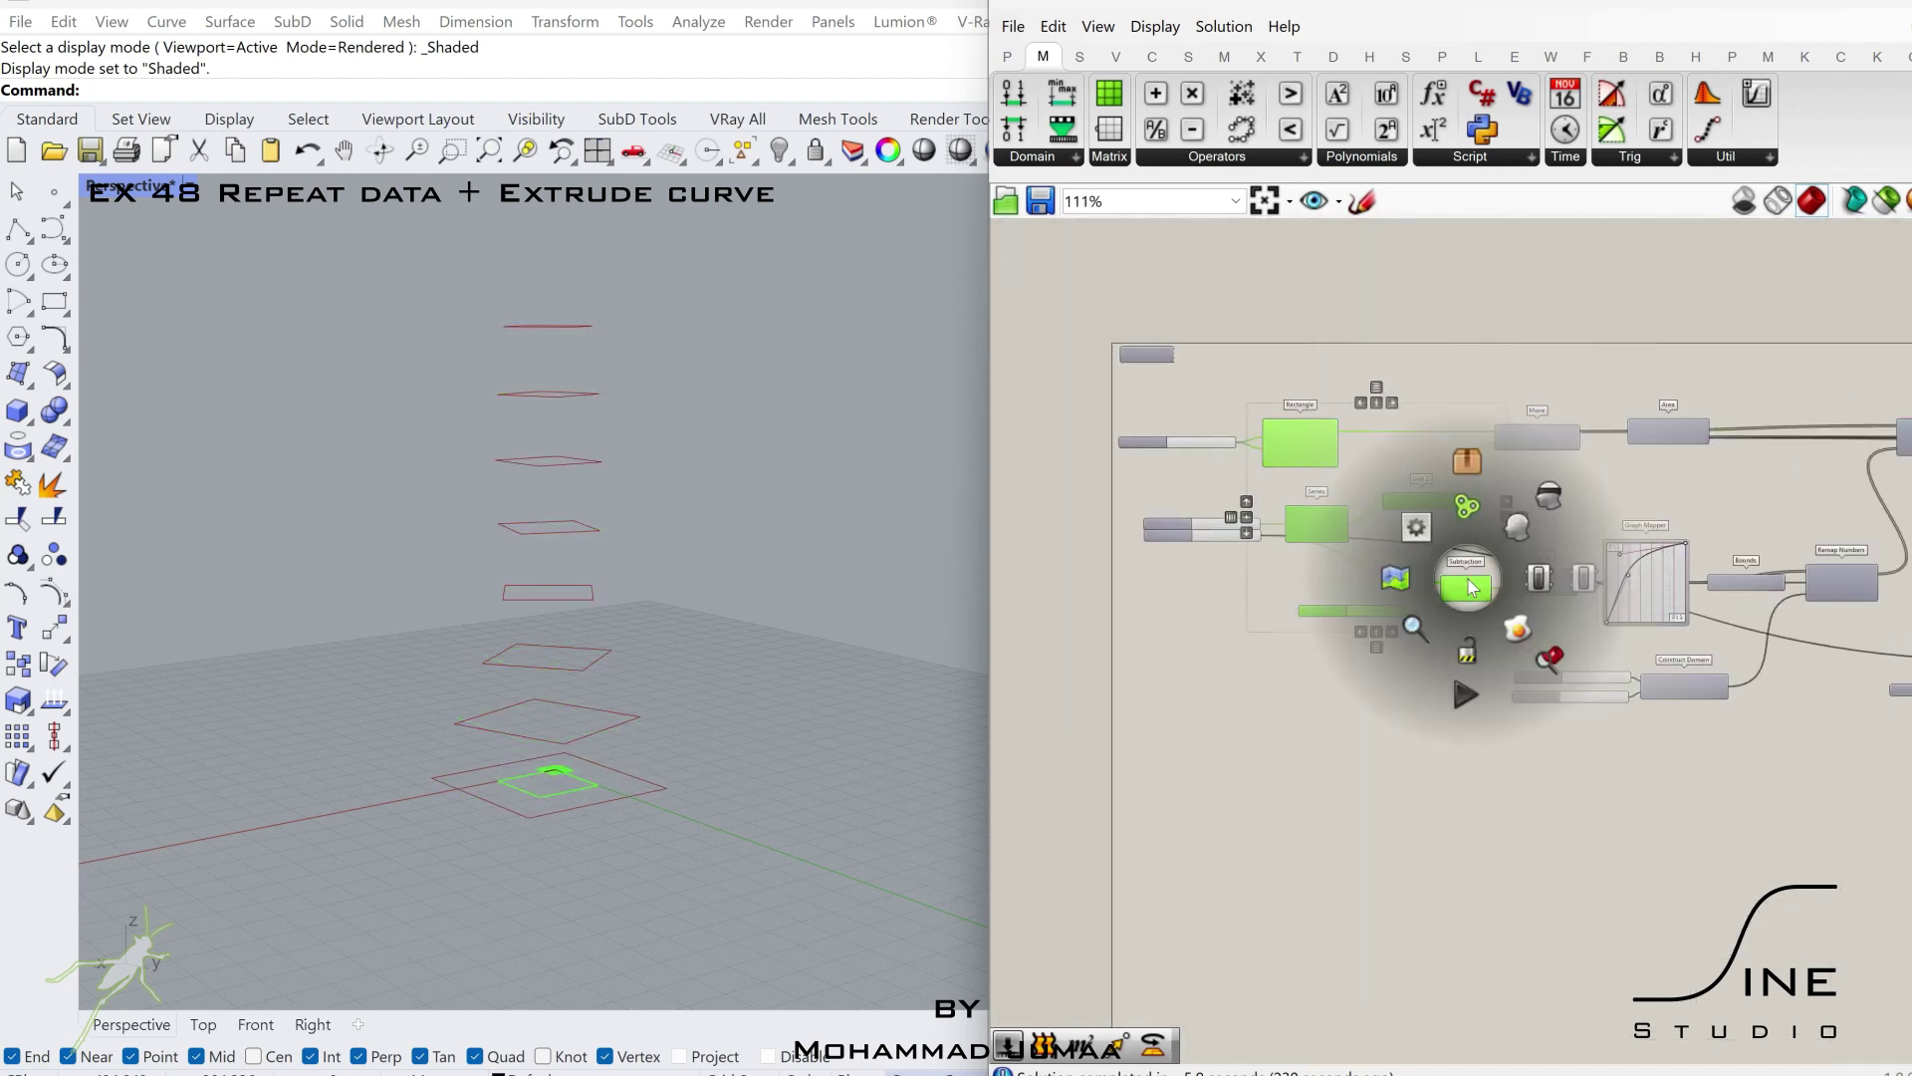
pyautogui.click(1546, 497)
# - Add a Loft component after Rotate and connect the rotated geometry to its Curves input
pyautogui.moveTo(1717, 547); pyautogui.dragTo(1016, 567, button='right')
pyautogui.moveTo(1771, 509); pyautogui.dragTo(1630, 495, button='right')
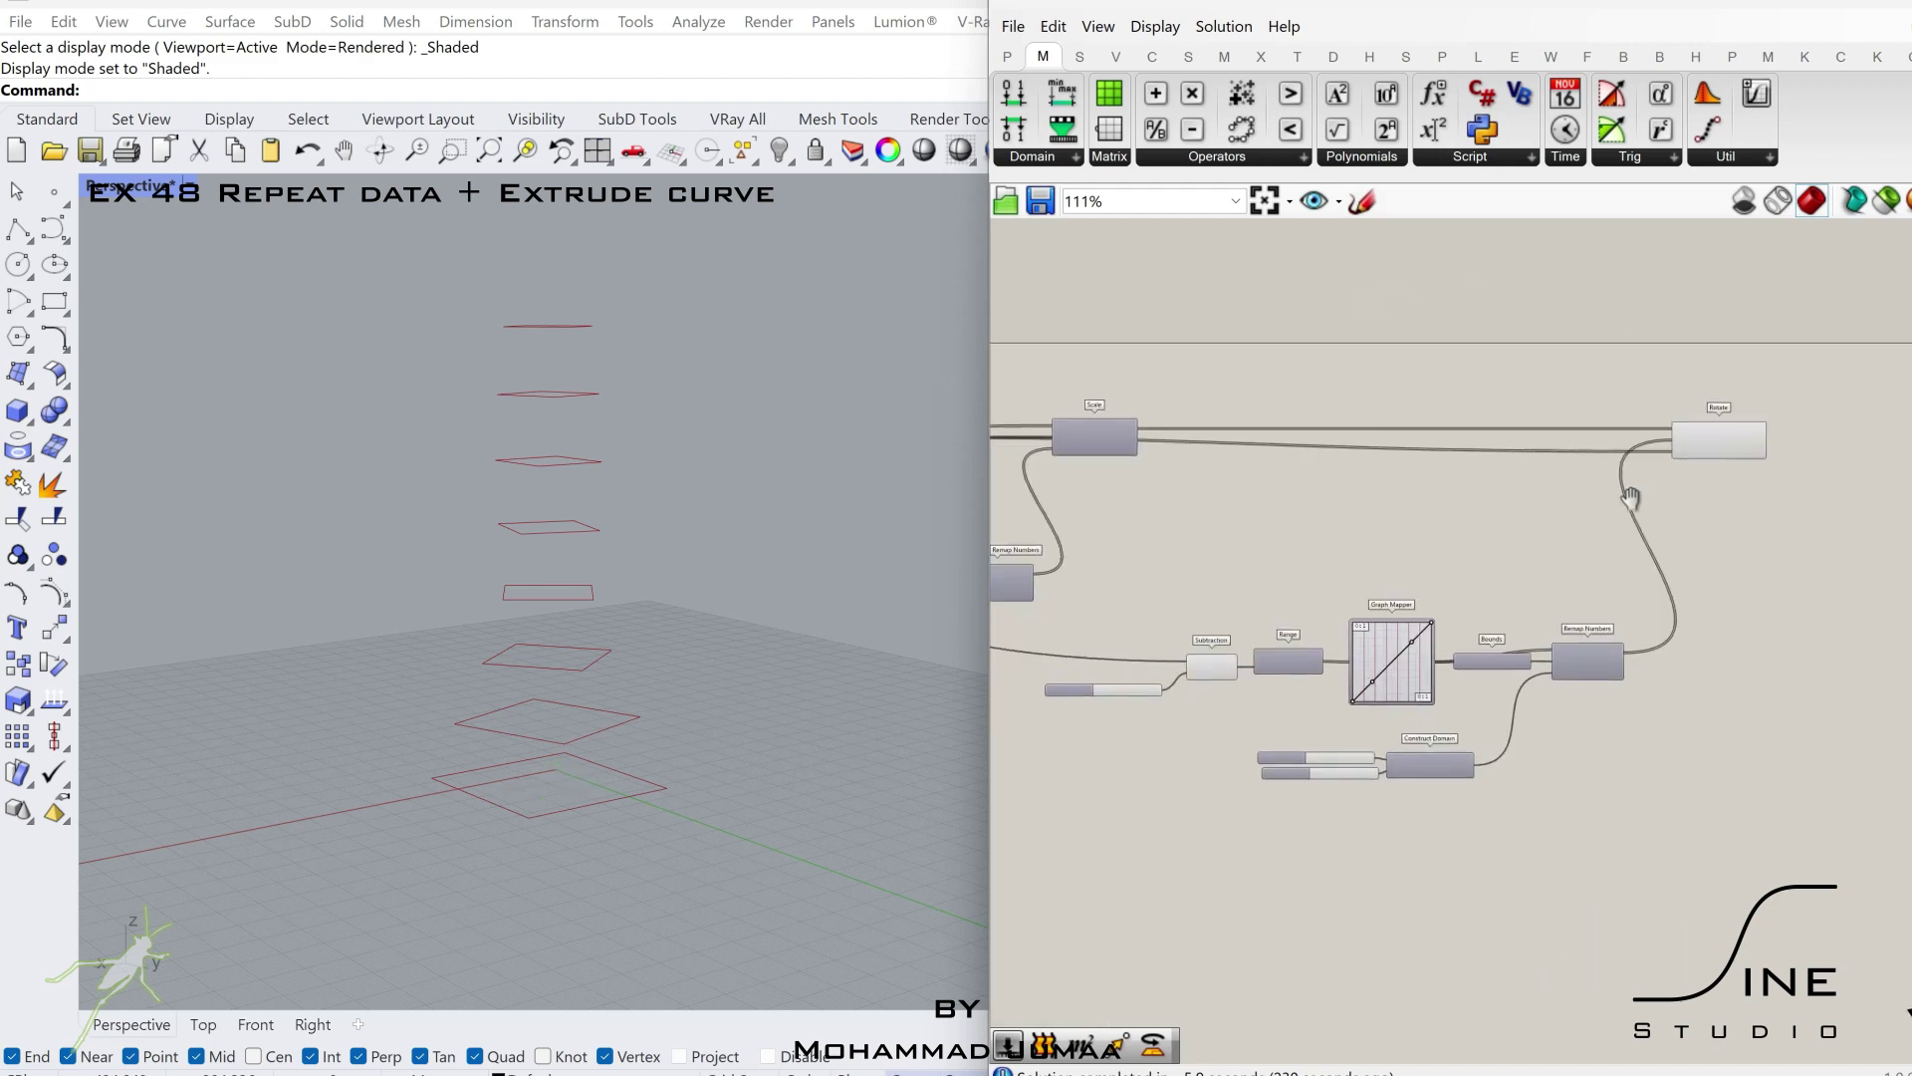
pyautogui.scroll(2, 1698, 448)
pyautogui.moveTo(1787, 470); pyautogui.dragTo(1412, 505, button='right')
pyautogui.doubleClick(1616, 494)
pyautogui.write('loft')
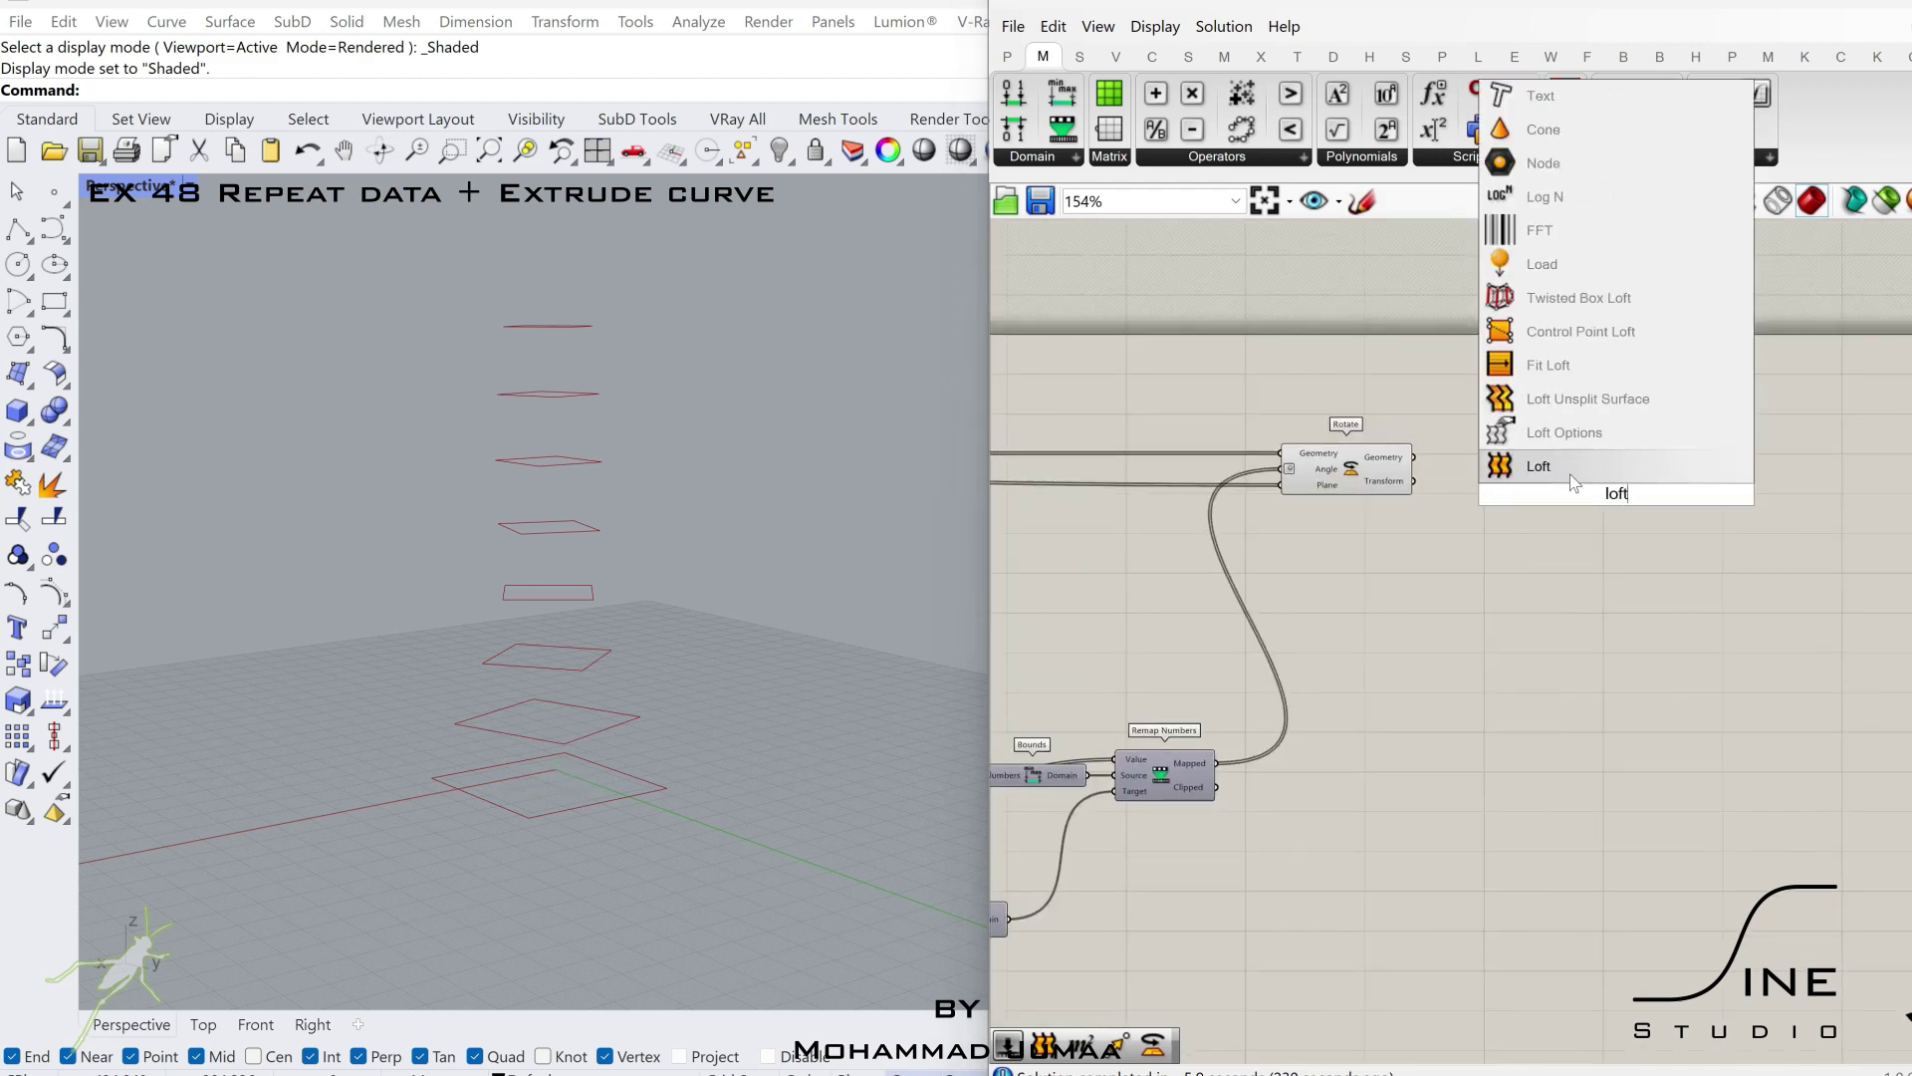
pyautogui.click(1571, 477)
pyautogui.scroll(1, 1434, 475)
pyautogui.scroll(1, 1392, 463)
pyautogui.moveTo(1410, 455); pyautogui.dragTo(1594, 460)
pyautogui.click(1639, 475)
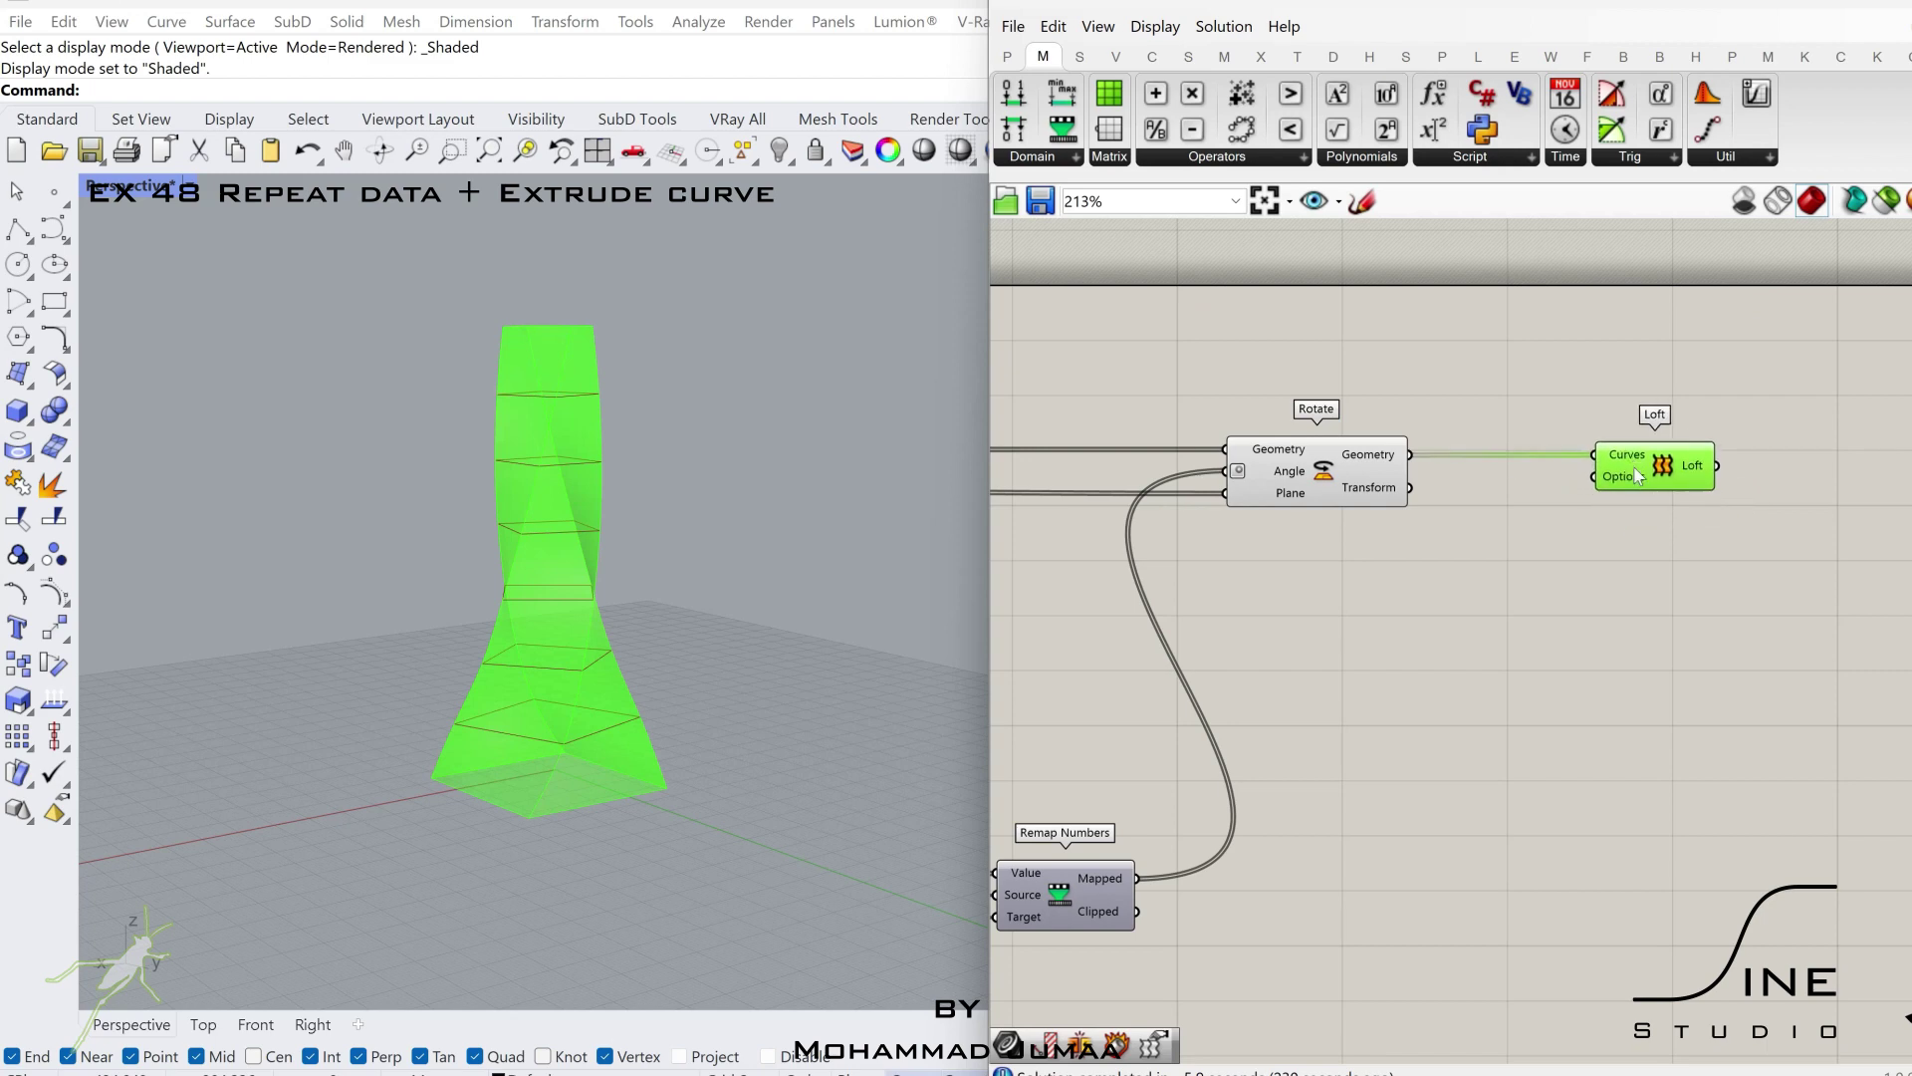
pyautogui.moveTo(1382, 537); pyautogui.dragTo(1537, 552, button='right')
pyautogui.click(1538, 553)
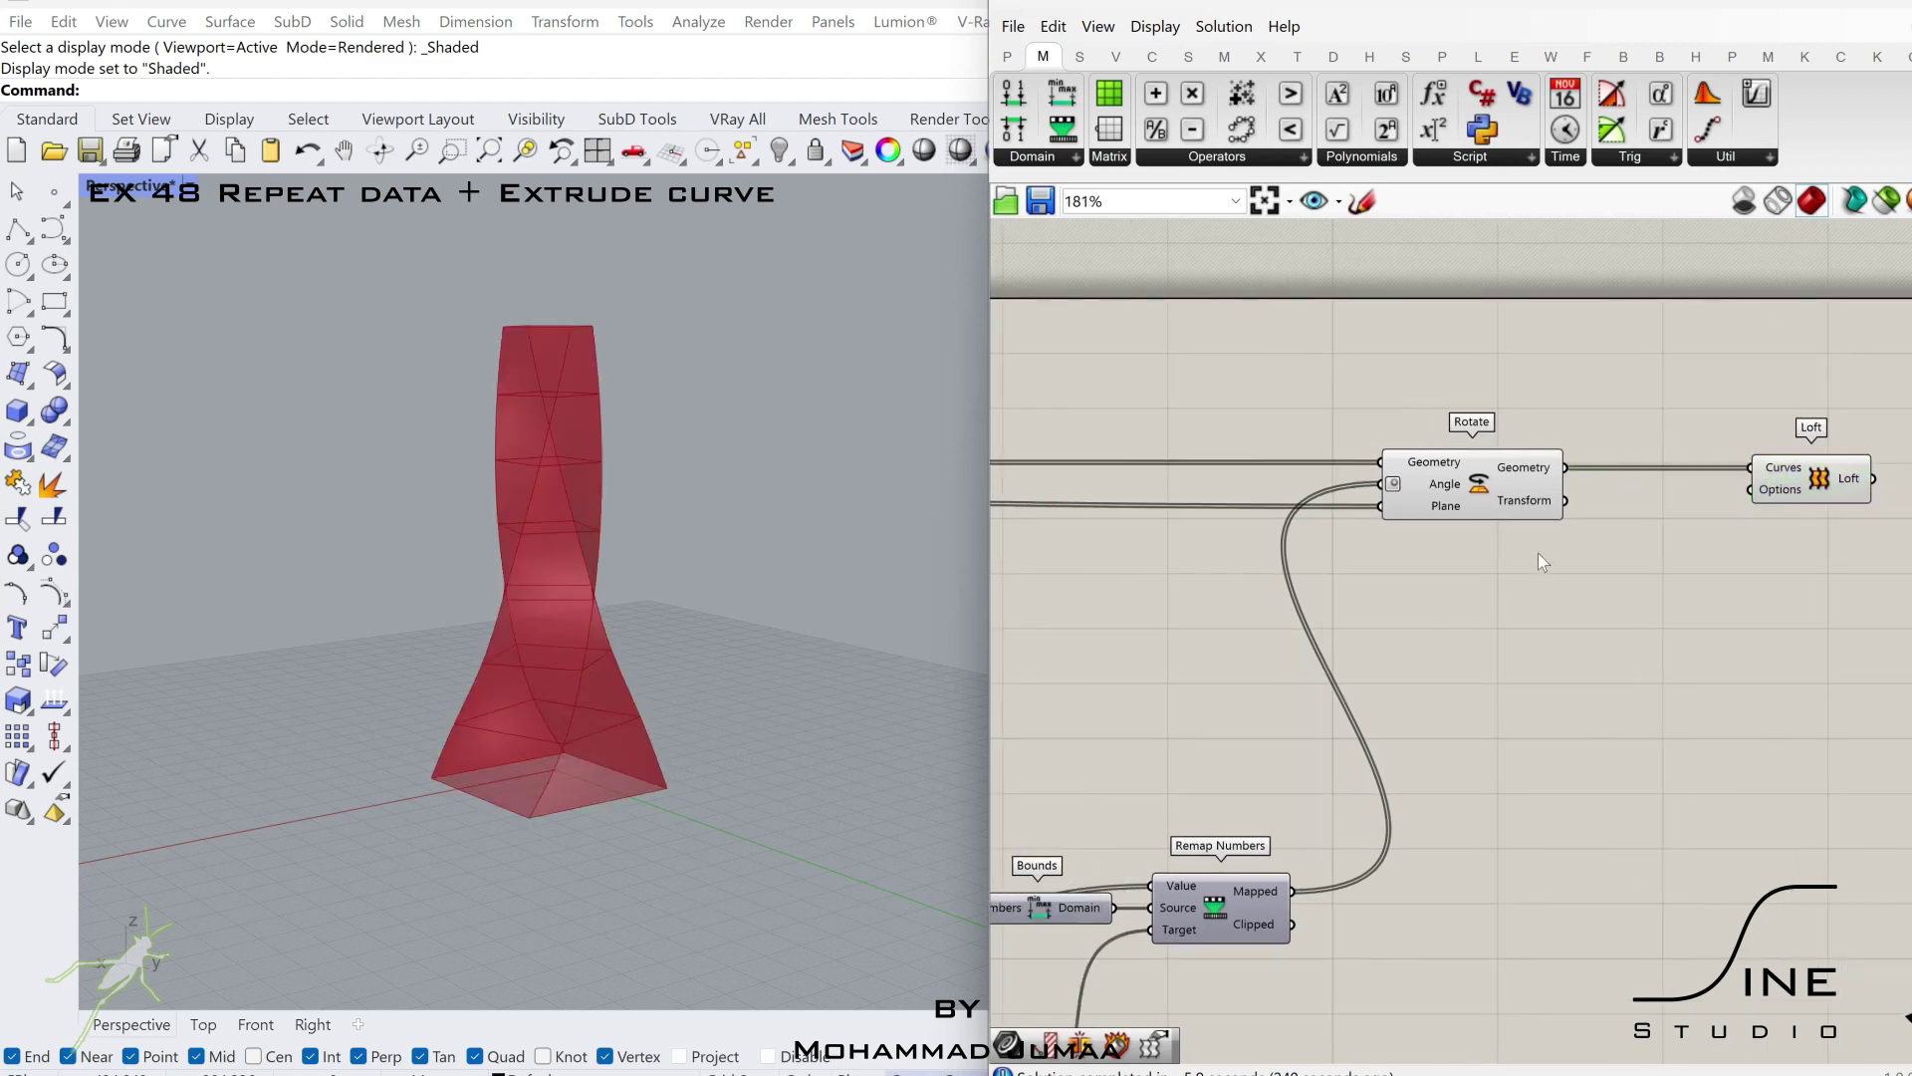
# - Reshape the rotation Graph Mapper's Bezier curve by moving its inner handles, and set the rotation Domain end slider to 130
pyautogui.scroll(-2, 1395, 672)
pyautogui.moveTo(1394, 672); pyautogui.dragTo(1878, 590, button='right')
pyautogui.scroll(5, 1464, 772)
pyautogui.moveTo(1482, 762)
pyautogui.mouseDown()
pyautogui.moveTo(1539, 781)
pyautogui.moveTo(1507, 768)
pyautogui.mouseUp()
pyautogui.moveTo(1605, 637); pyautogui.dragTo(1557, 629)
pyautogui.moveTo(1508, 770); pyautogui.dragTo(1531, 719)
pyautogui.moveTo(1558, 638); pyautogui.dragTo(1557, 676)
pyautogui.scroll(3, 1381, 906)
pyautogui.moveTo(1321, 882)
pyautogui.mouseDown()
pyautogui.moveTo(1353, 884)
pyautogui.moveTo(1325, 886)
pyautogui.mouseUp()
pyautogui.scroll(-6, 1321, 883)
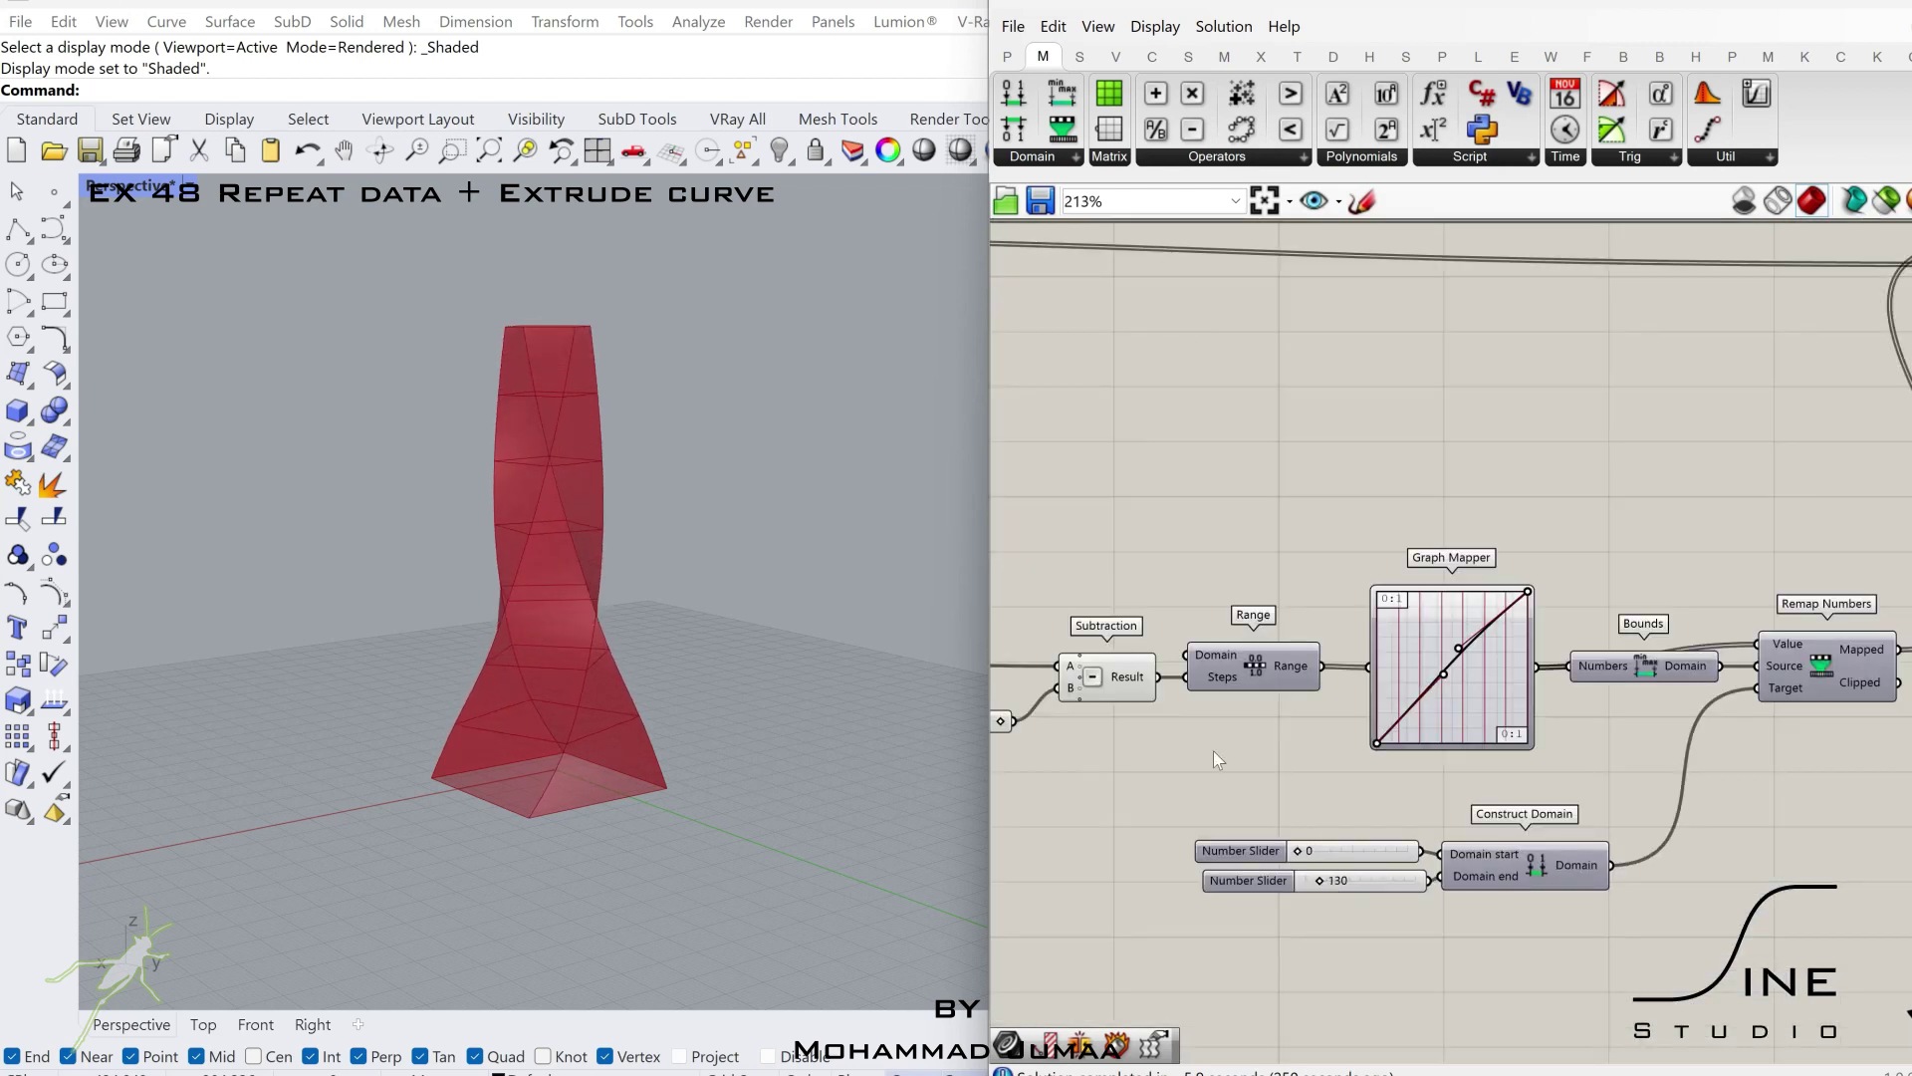
# - Lower the start handle of the scaling Graph Mapper's Bezier curve to make its initial rise gentler
pyautogui.moveTo(1872, 715); pyautogui.dragTo(1235, 638, button='right')
pyautogui.scroll(4, 1330, 645)
pyautogui.moveTo(1408, 555); pyautogui.dragTo(1425, 649)
pyautogui.moveTo(1707, 795); pyautogui.dragTo(1472, 733, button='right')
pyautogui.scroll(-2, 1604, 763)
pyautogui.moveTo(1672, 703); pyautogui.dragTo(1548, 720, button='right')
pyautogui.scroll(-2, 1549, 720)
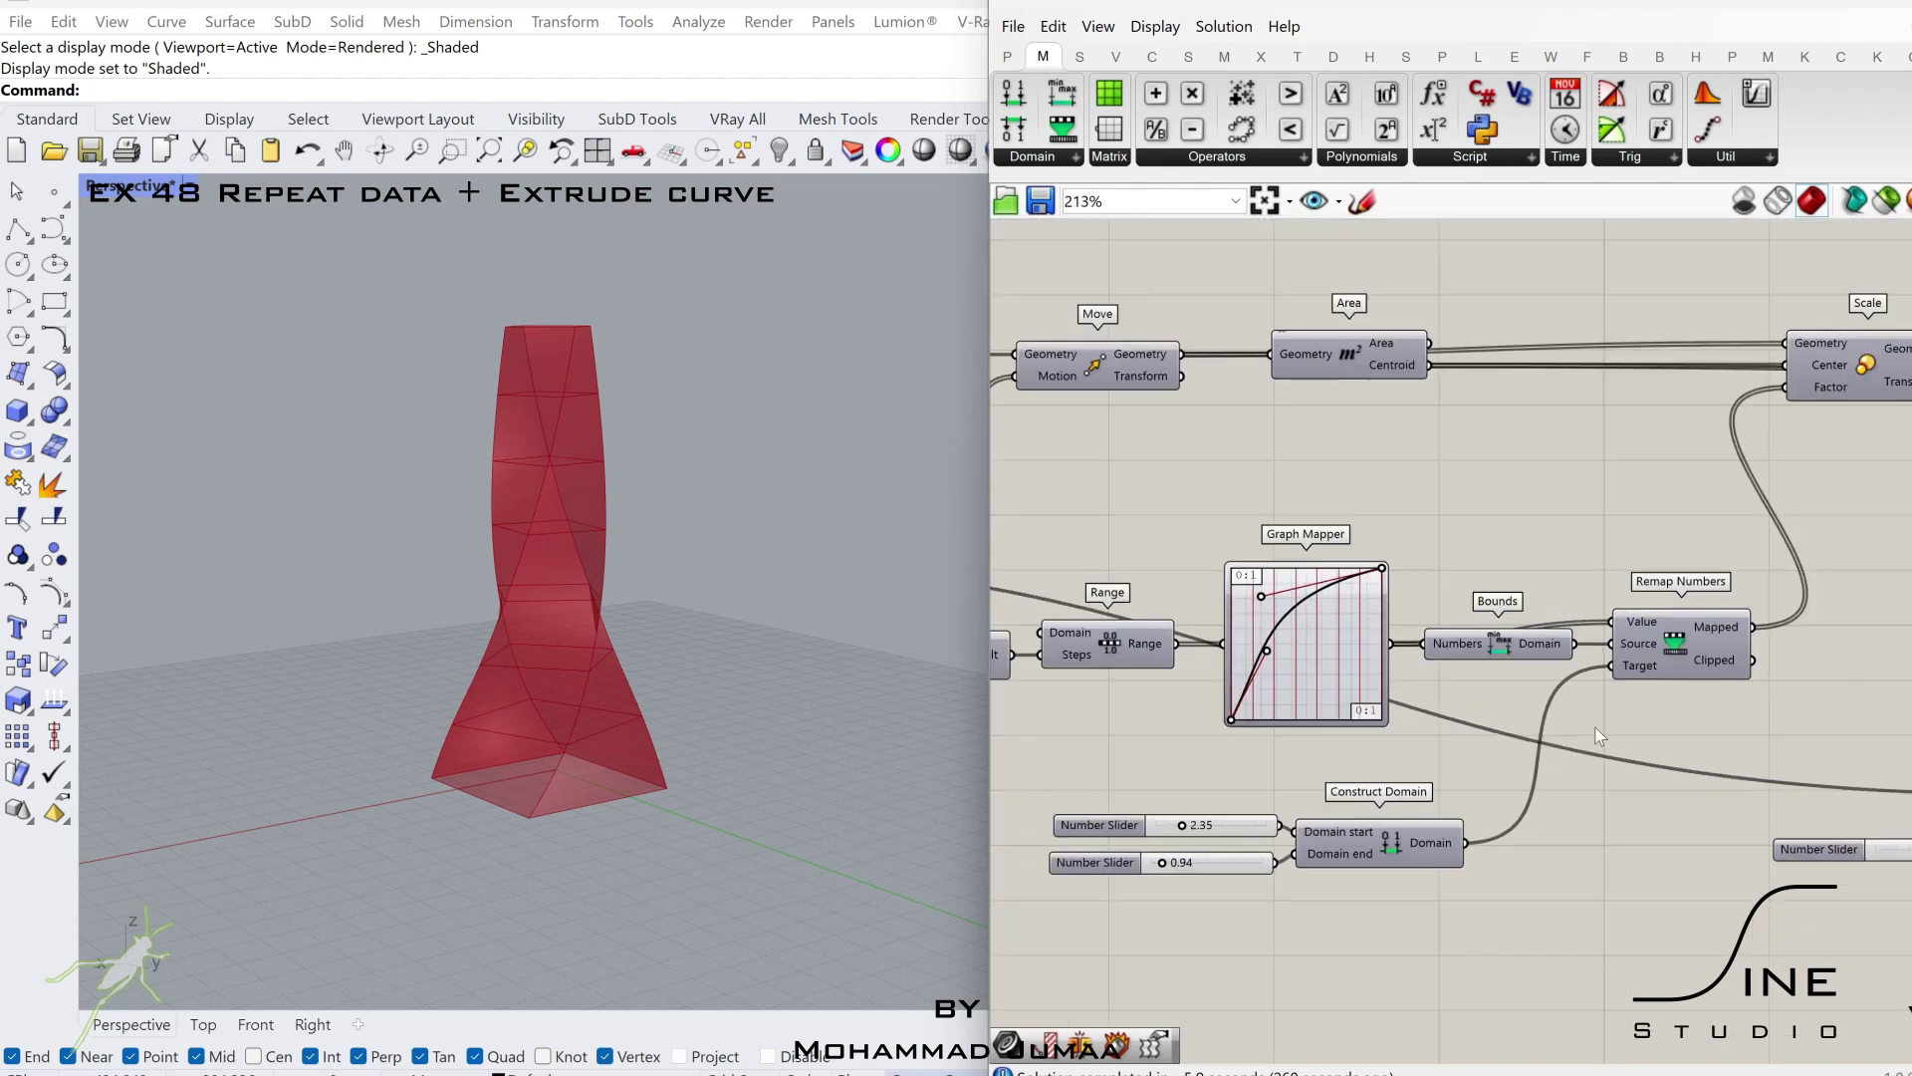
# - Add a Deconstruct Brep component after the Loft and connect the lofted surface to its Brep input
pyautogui.moveTo(1691, 704); pyautogui.dragTo(1325, 777, button='right')
pyautogui.moveTo(1638, 713); pyautogui.dragTo(1036, 797, button='right')
pyautogui.moveTo(1876, 586); pyautogui.dragTo(1585, 536, button='right')
pyautogui.doubleClick(1585, 535)
pyautogui.write('dec')
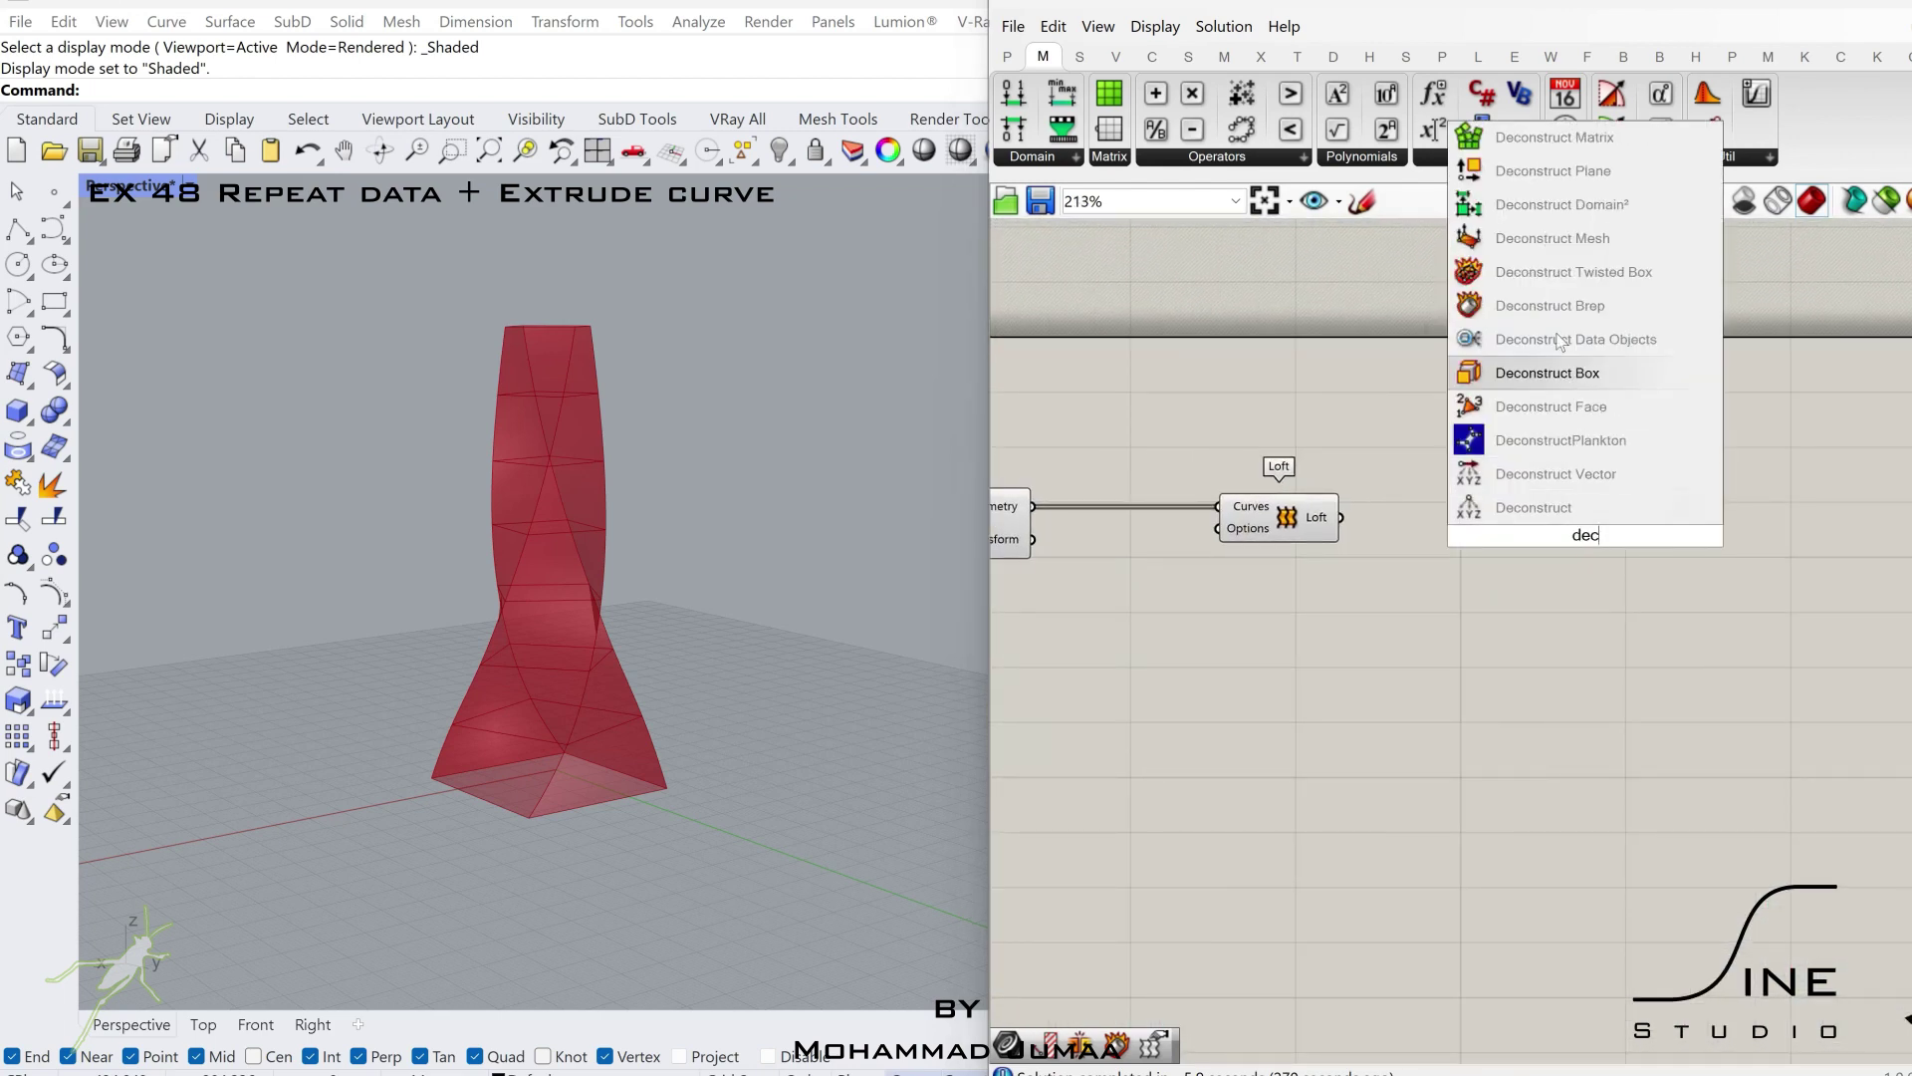
pyautogui.click(1545, 304)
pyautogui.moveTo(1521, 534); pyautogui.dragTo(1523, 536)
pyautogui.moveTo(1590, 554); pyautogui.dragTo(1585, 535)
pyautogui.moveTo(1831, 525); pyautogui.dragTo(1539, 524, button='right')
pyautogui.click(1540, 524)
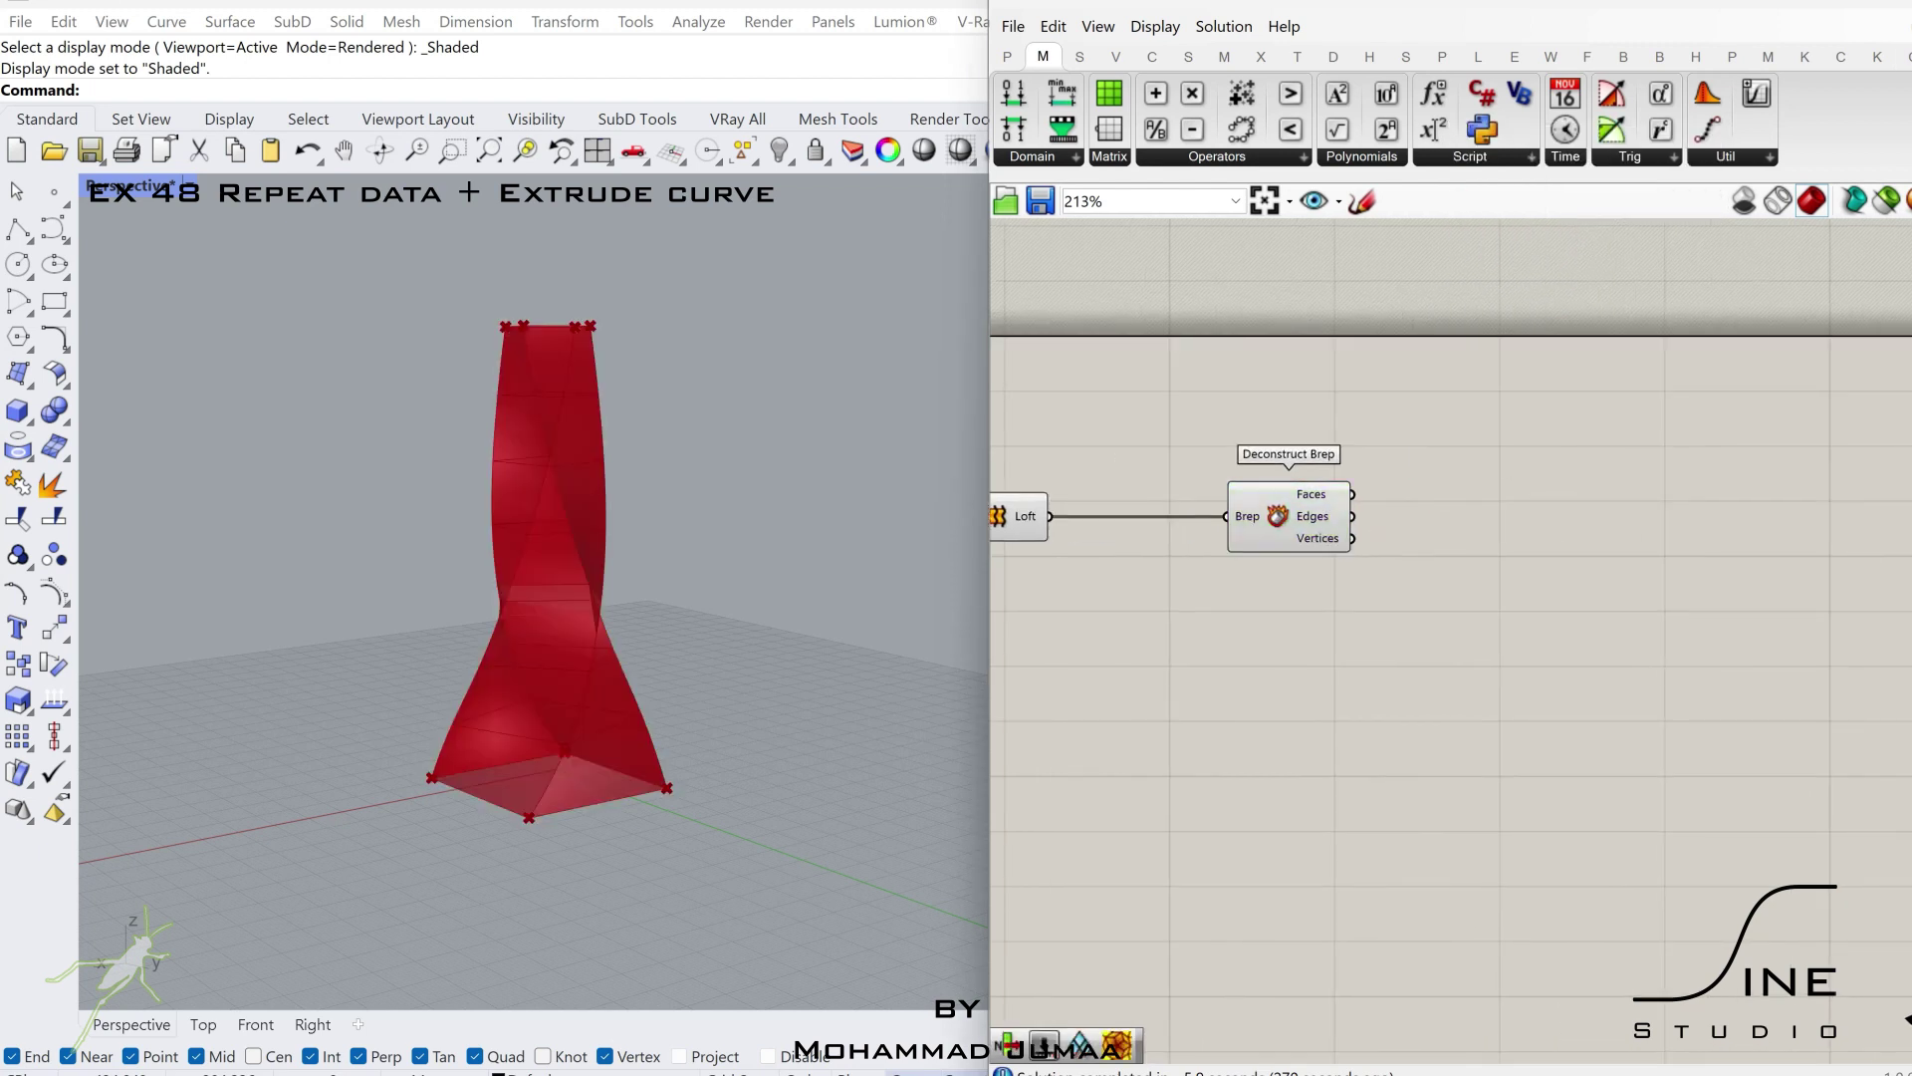
# - Add a Diamond Panels component fed by the Deconstruct Brep's Faces, and hide the Deconstruct Brep preview
pyautogui.click(1478, 57)
pyautogui.moveTo(1517, 99); pyautogui.dragTo(1437, 530)
pyautogui.scroll(2, 1437, 530)
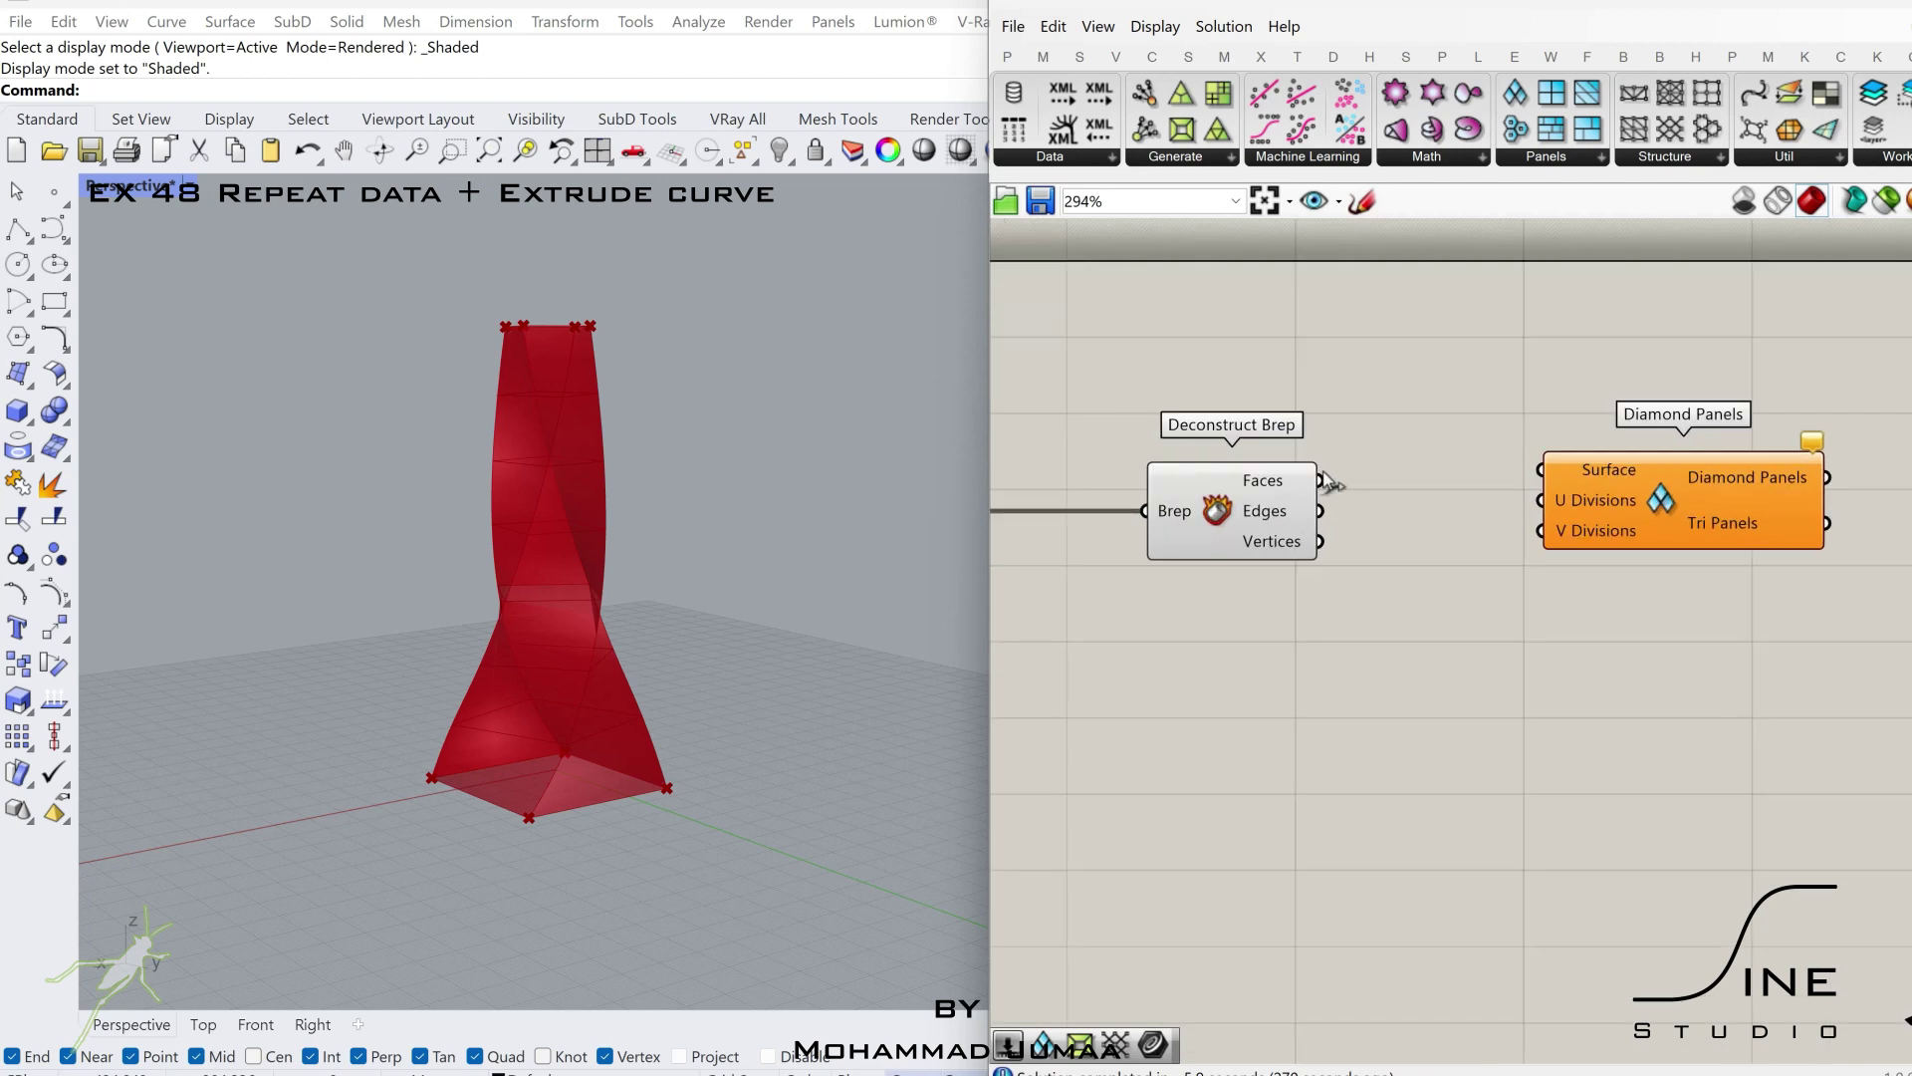
pyautogui.moveTo(1320, 480); pyautogui.dragTo(1521, 483)
pyautogui.middleClick(1245, 519)
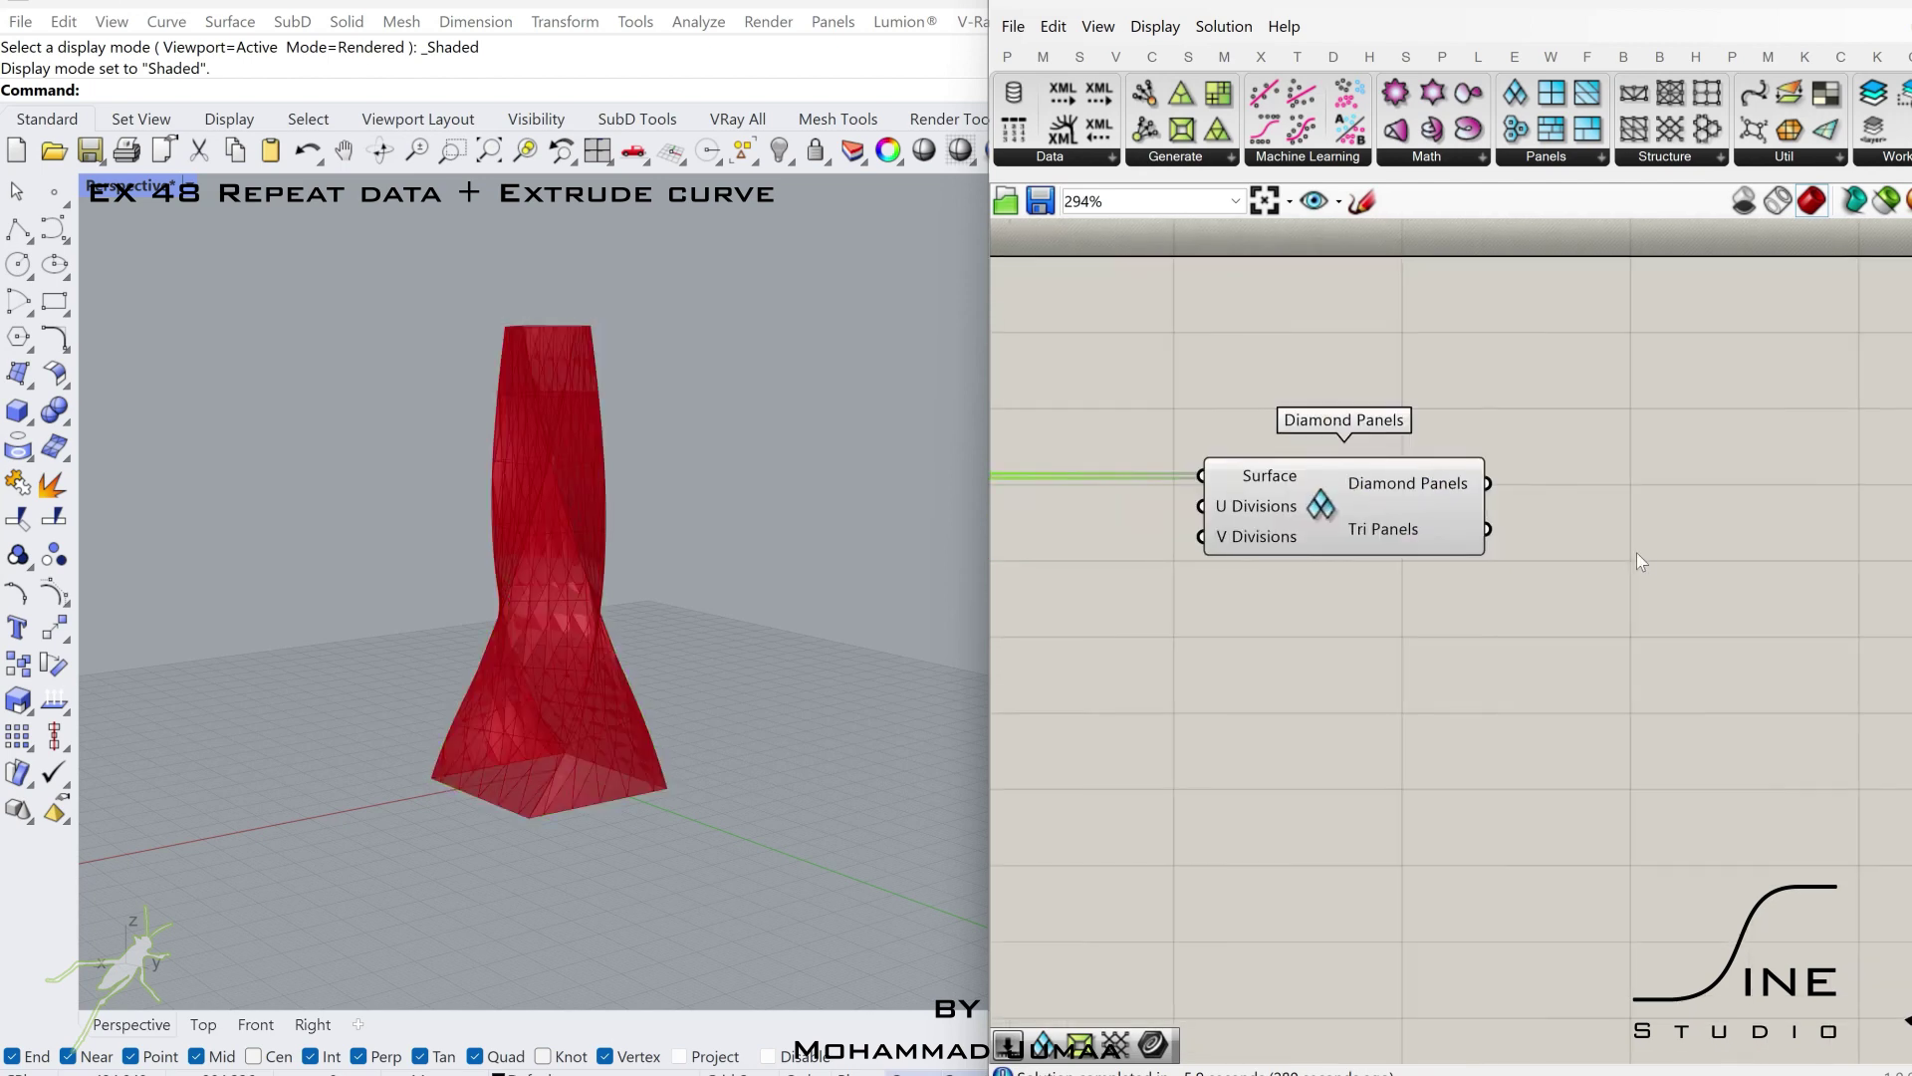
# - Add a Curve parameter fed by the Diamond Panels output, and hide the Diamond Panels component's preview
pyautogui.doubleClick(1636, 550)
pyautogui.write('curve')
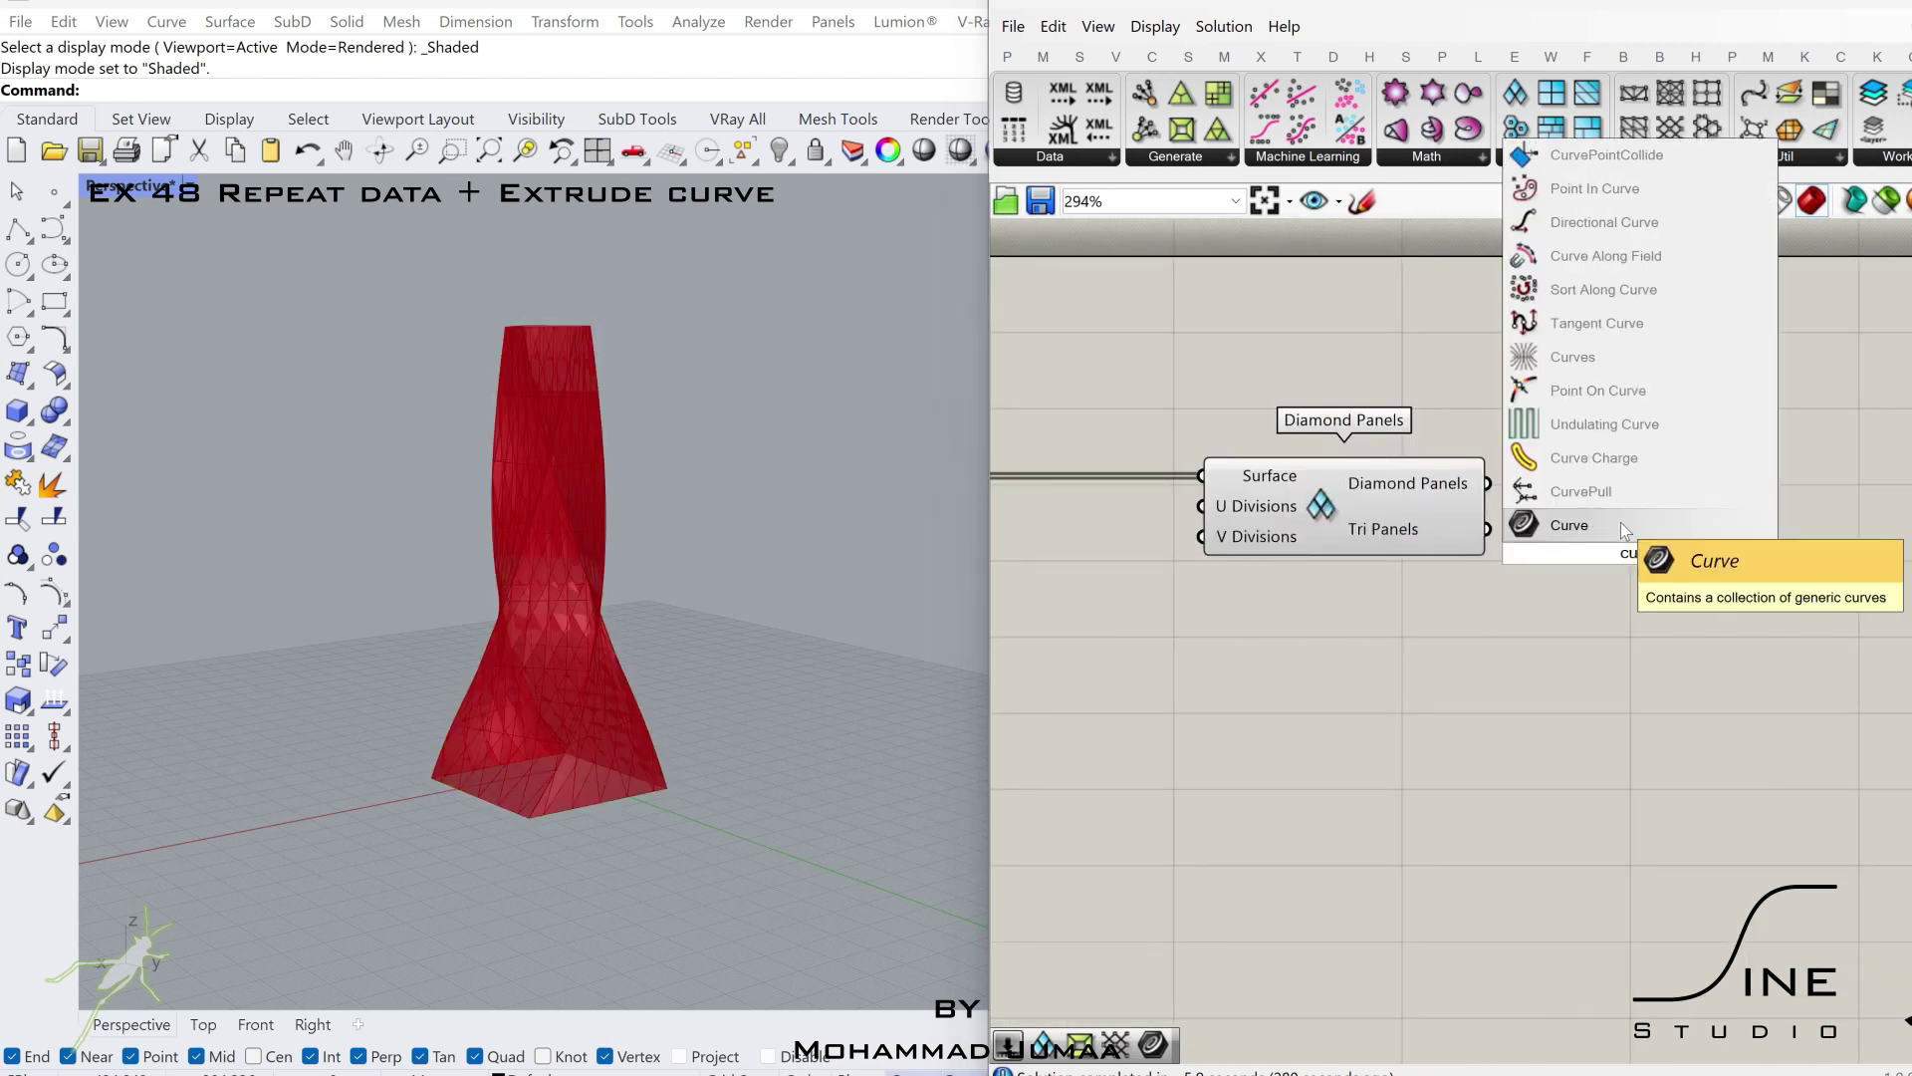
pyautogui.press('Return')
pyautogui.moveTo(1660, 569); pyautogui.dragTo(1692, 500)
pyautogui.click(1395, 504)
pyautogui.middleClick(1395, 504)
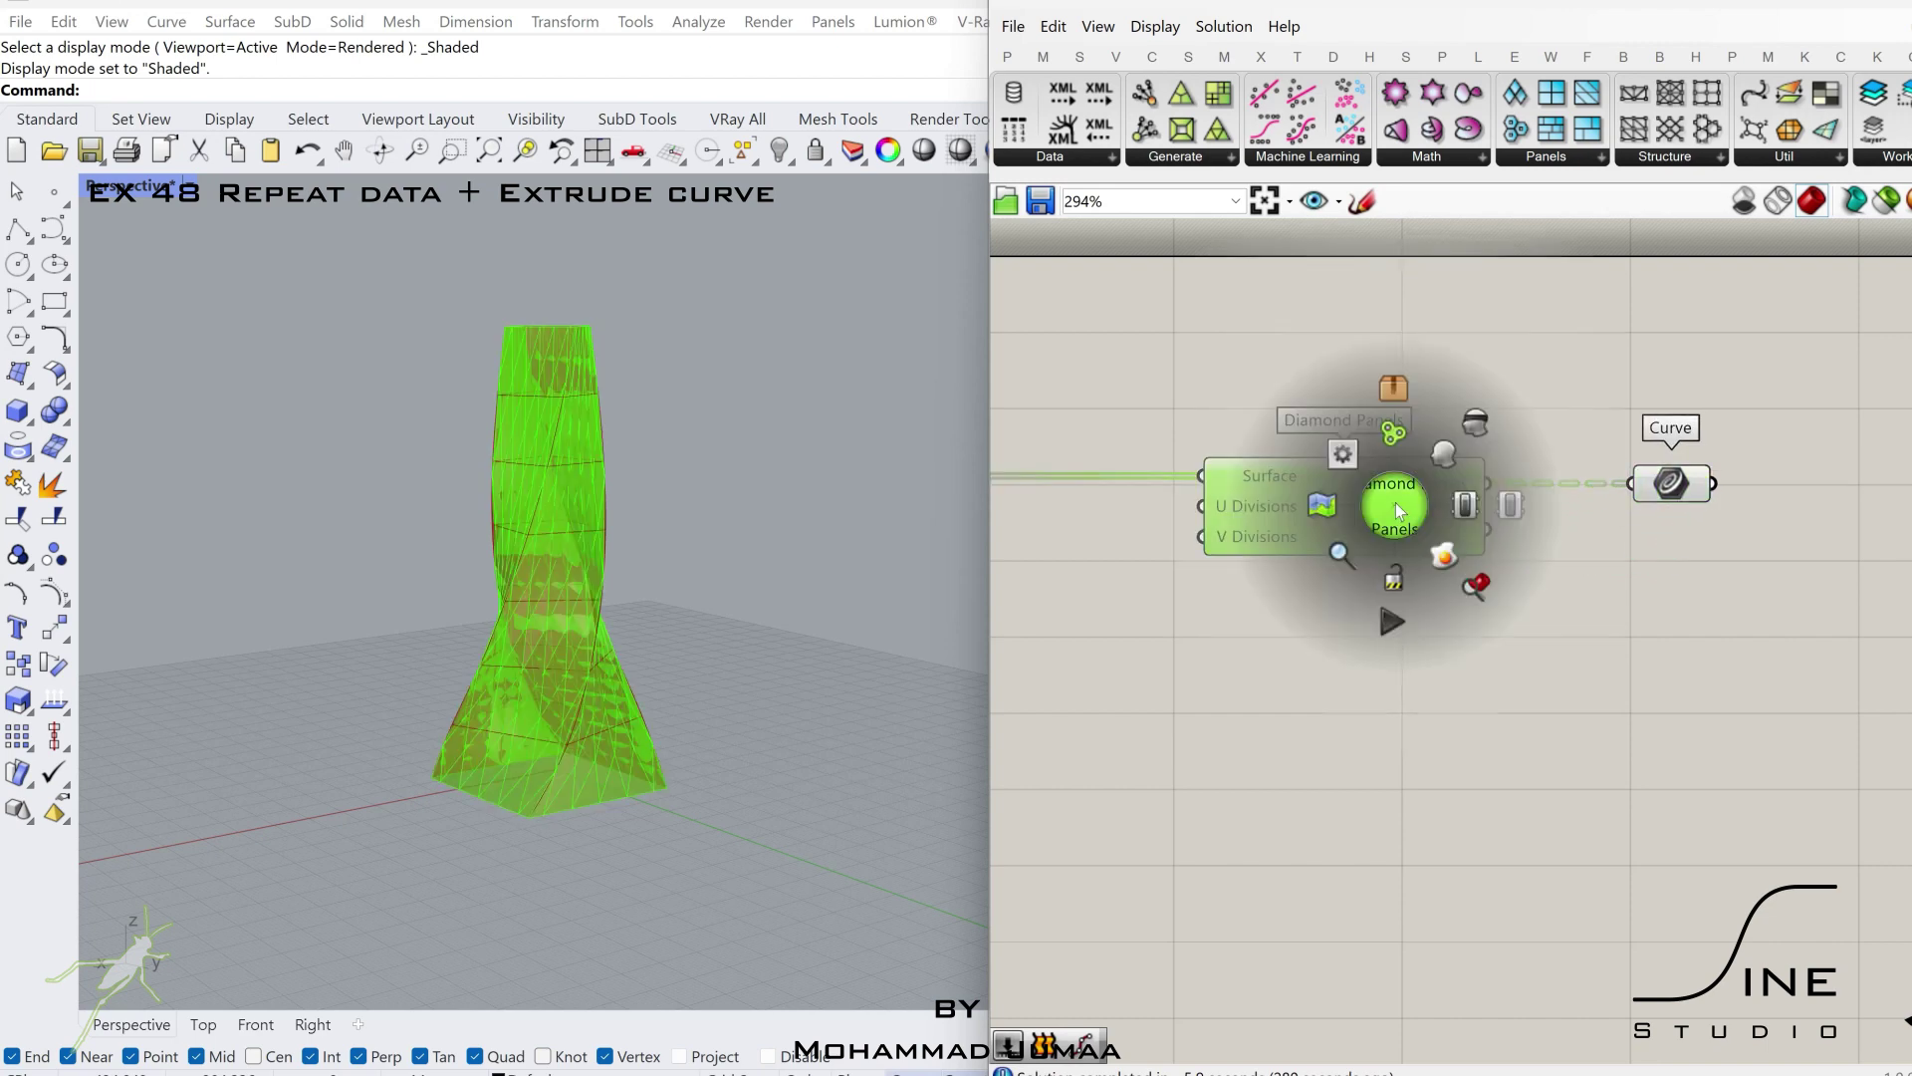
pyautogui.click(1464, 502)
# - Add a Pipe component fed by the Curve parameter, with a 0.25 number slider connected to its Radius
pyautogui.moveTo(1792, 526); pyautogui.dragTo(1494, 518, button='right')
pyautogui.doubleClick(1639, 522)
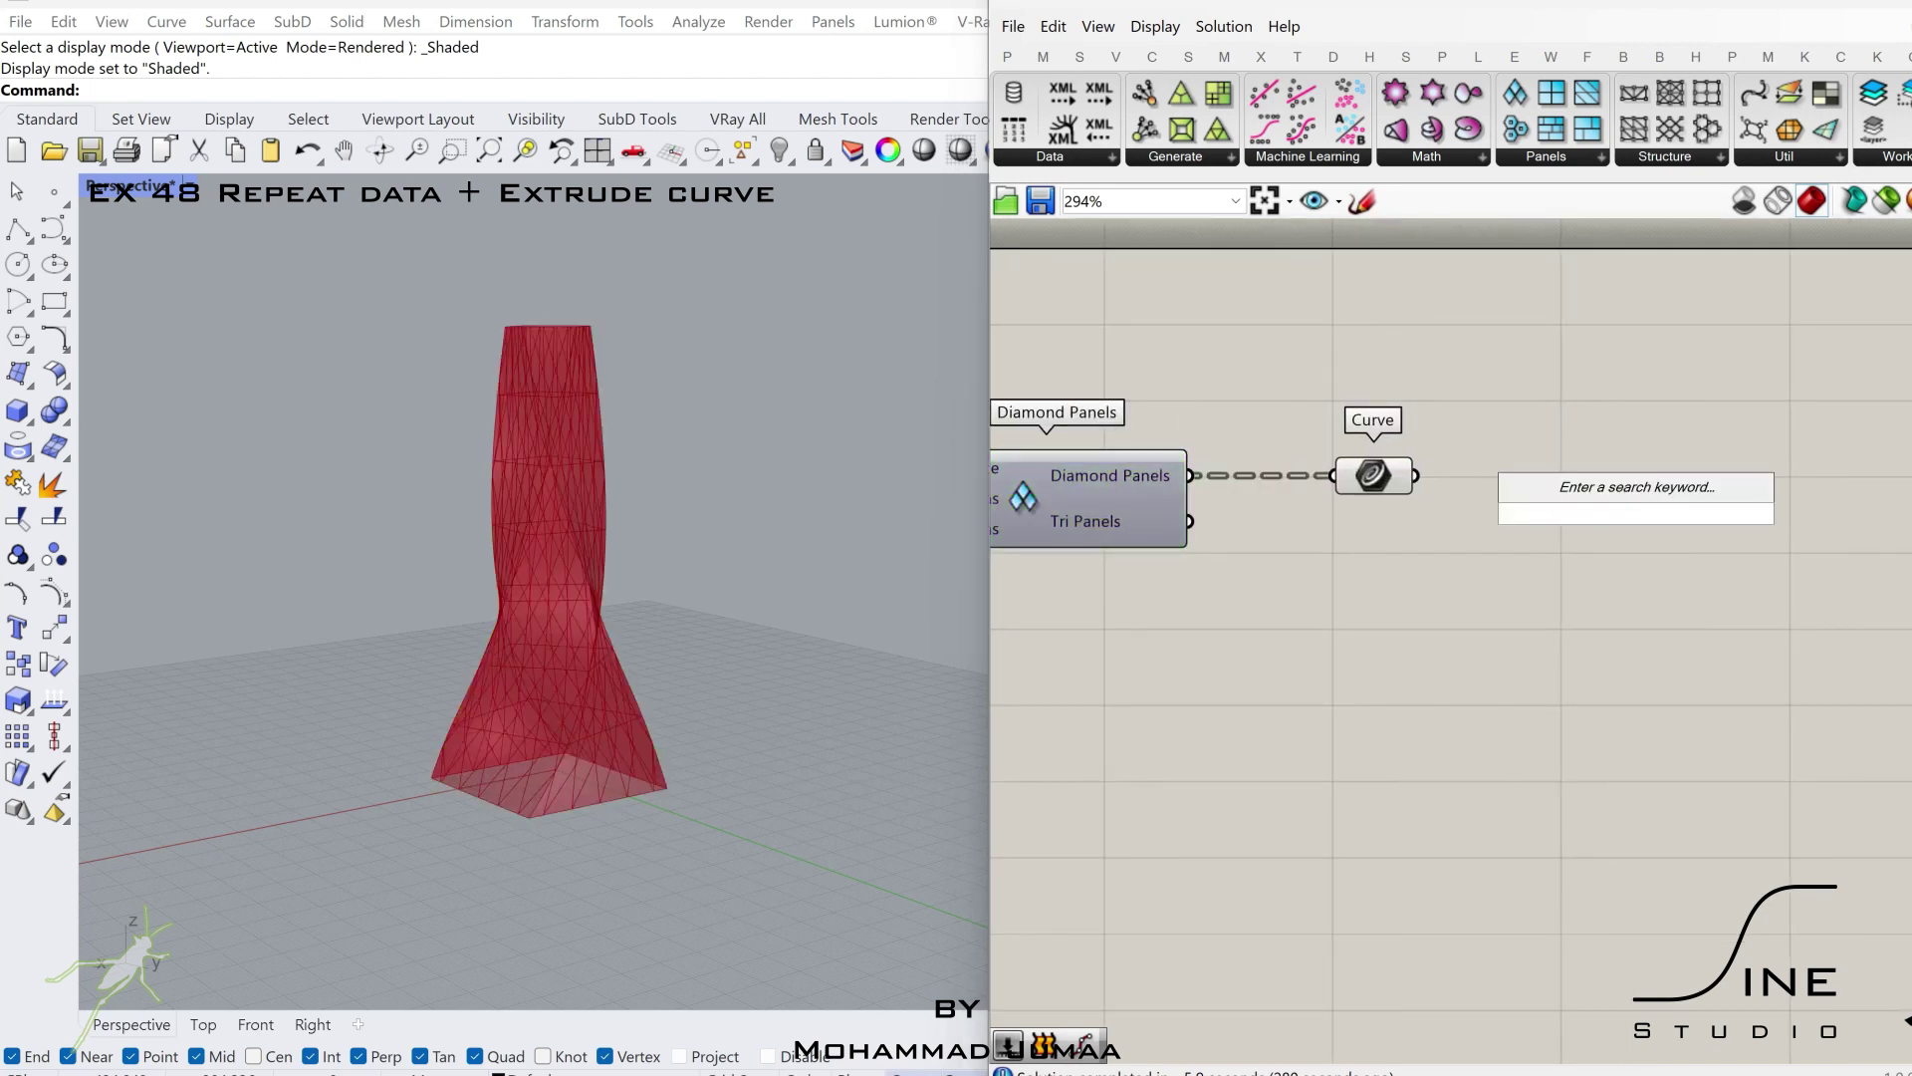
pyautogui.write('0.25')
pyautogui.press('Return')
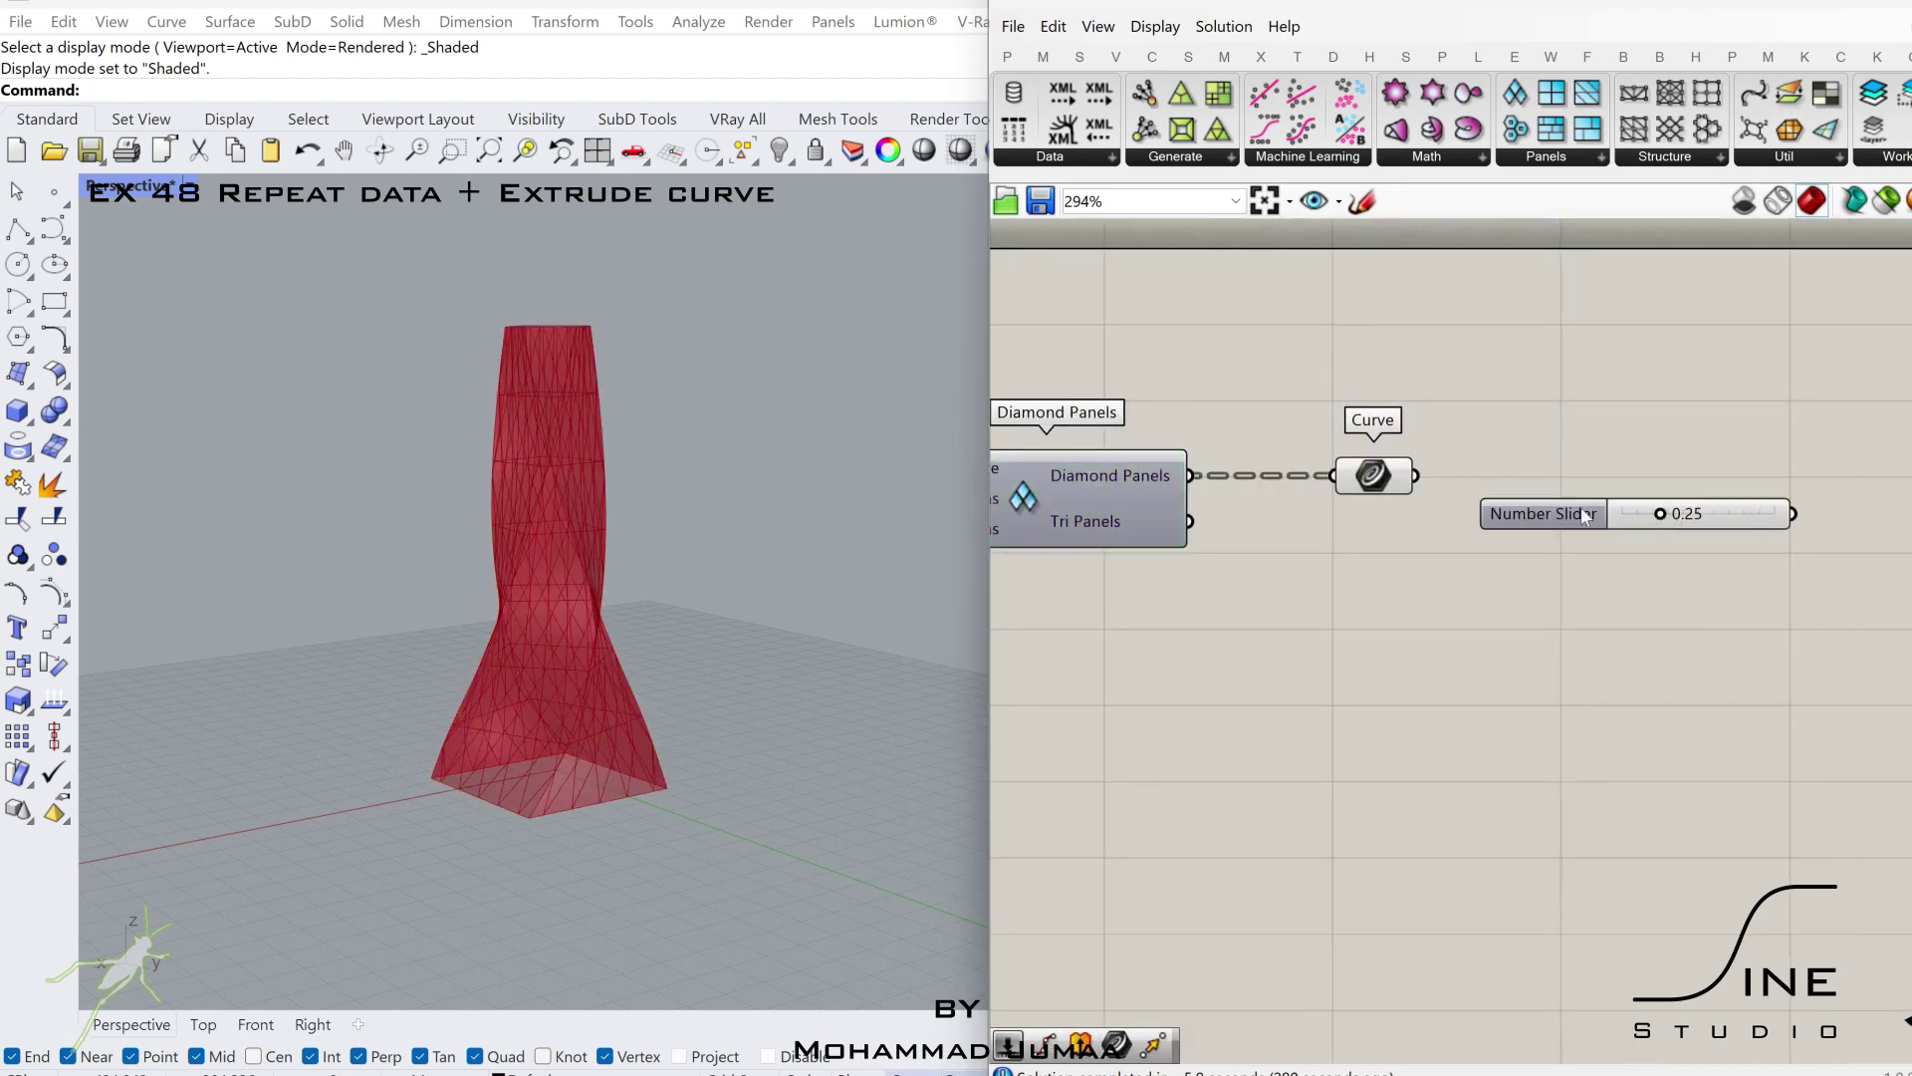
pyautogui.moveTo(1584, 514); pyautogui.dragTo(1526, 629)
pyautogui.doubleClick(1615, 510)
pyautogui.write('pip')
pyautogui.click(1589, 468)
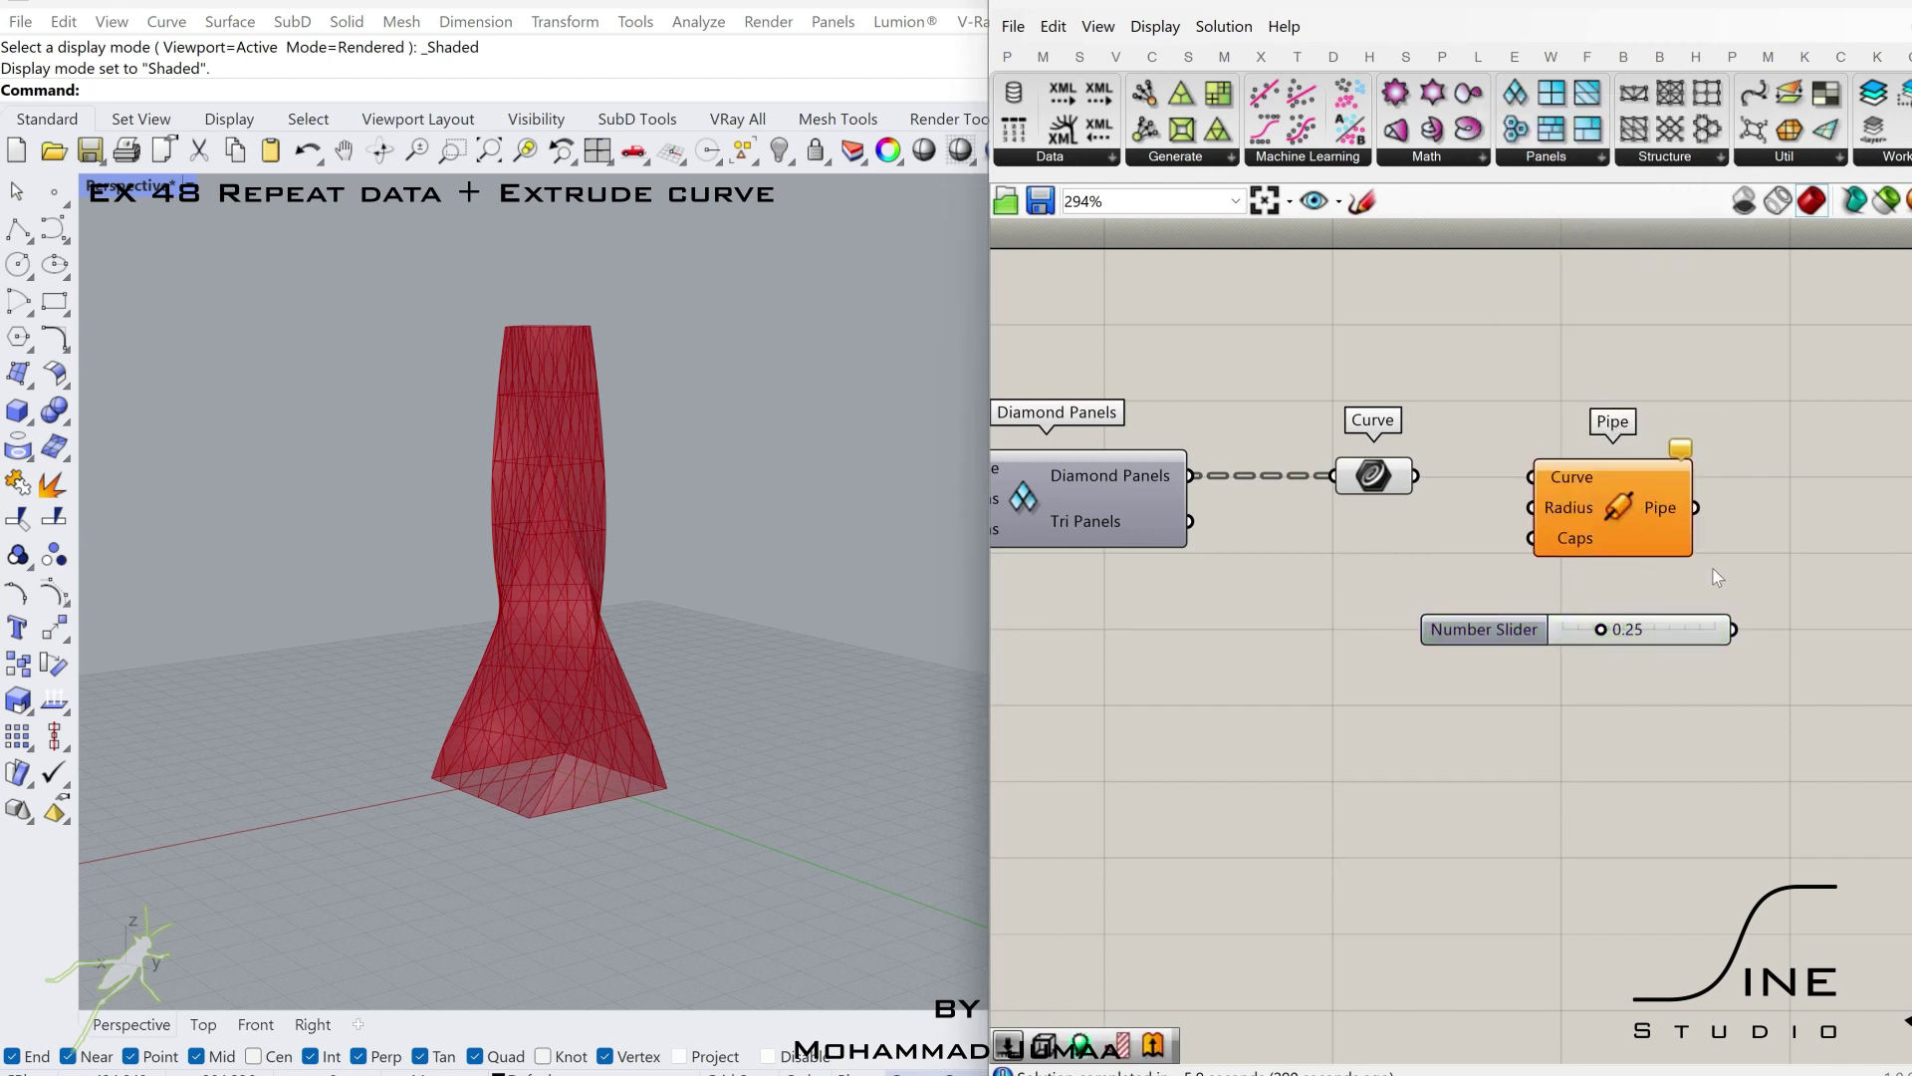
pyautogui.moveTo(1521, 517); pyautogui.dragTo(1531, 508)
pyautogui.moveTo(1617, 510); pyautogui.dragTo(1843, 512)
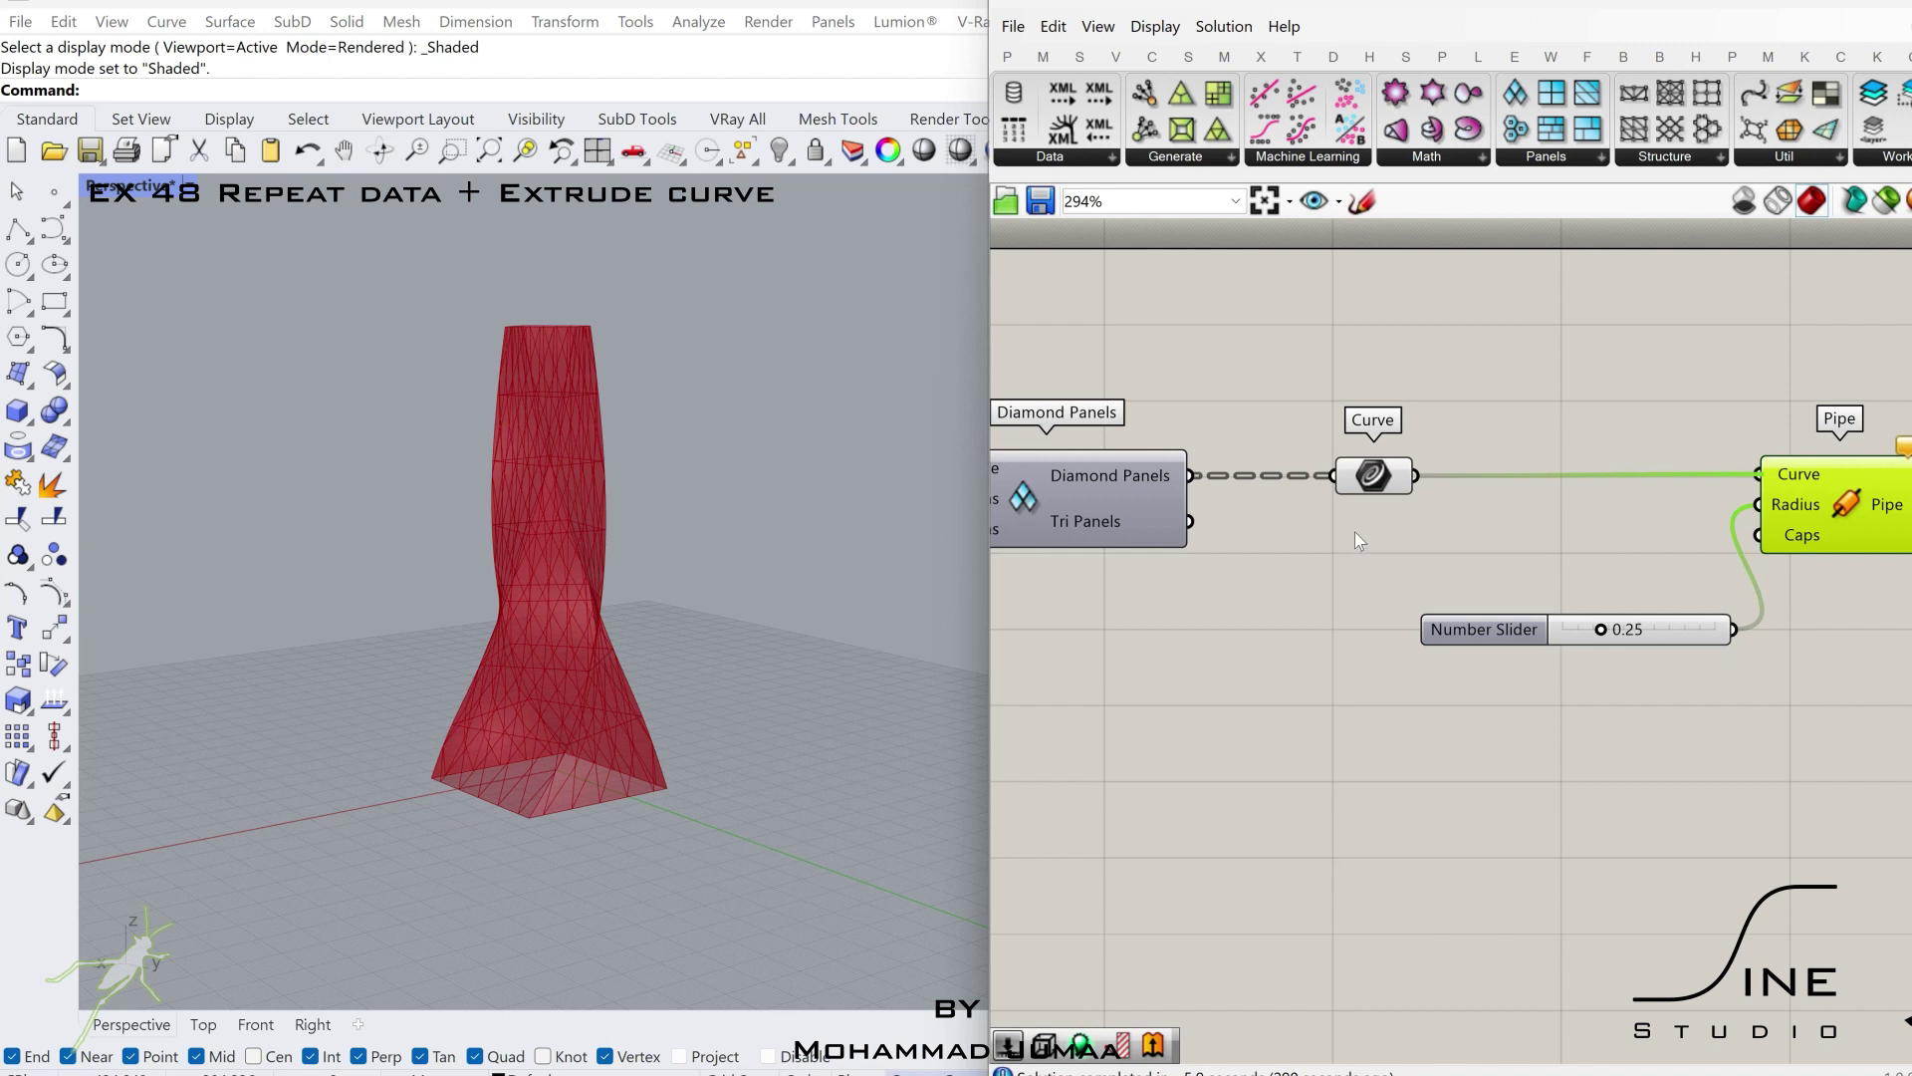
# - Hide the preview of the Curve parameter that feeds the Pipe
pyautogui.click(1375, 481)
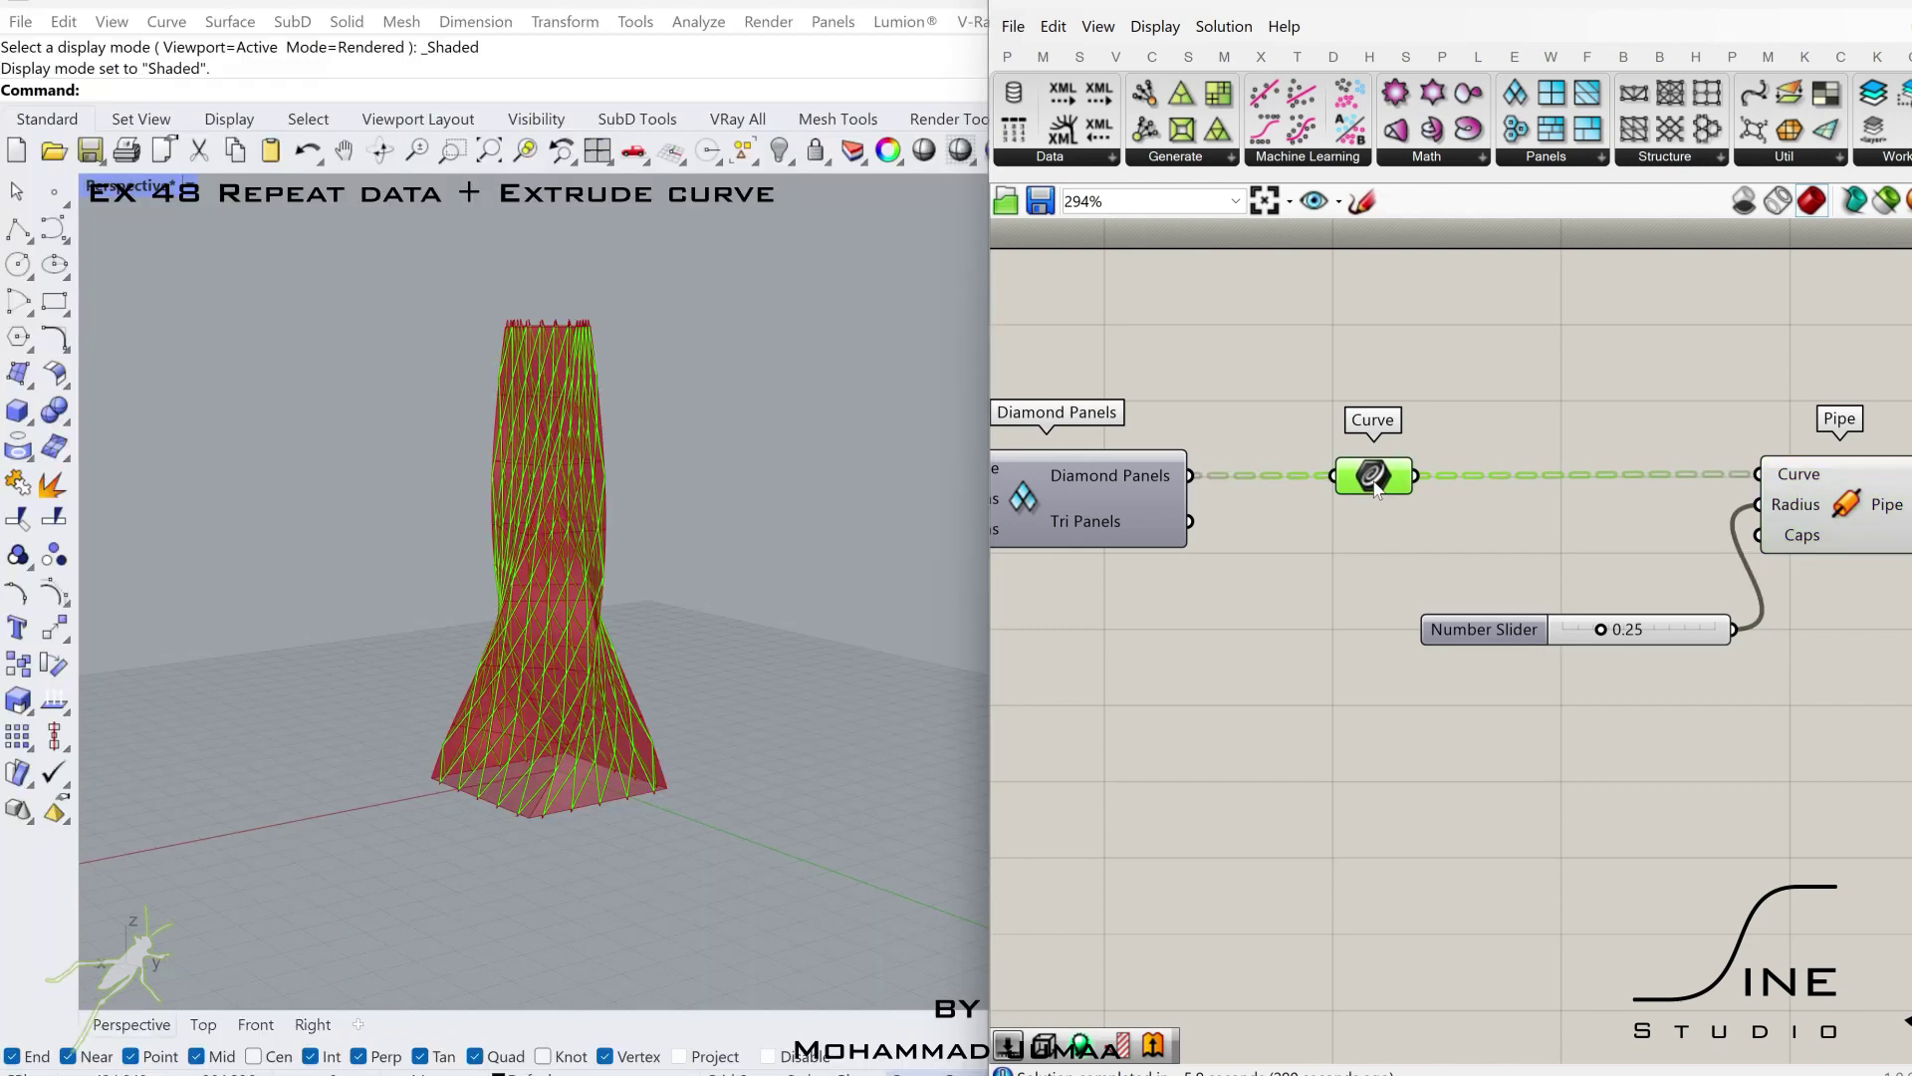
pyautogui.middleClick(1375, 479)
pyautogui.click(1431, 425)
# - Add a Contour component for breps and meshes below the wire between Loft and Deconstruct Brep
pyautogui.moveTo(1432, 600); pyautogui.dragTo(1910, 565, button='right')
pyautogui.scroll(-3, 1910, 566)
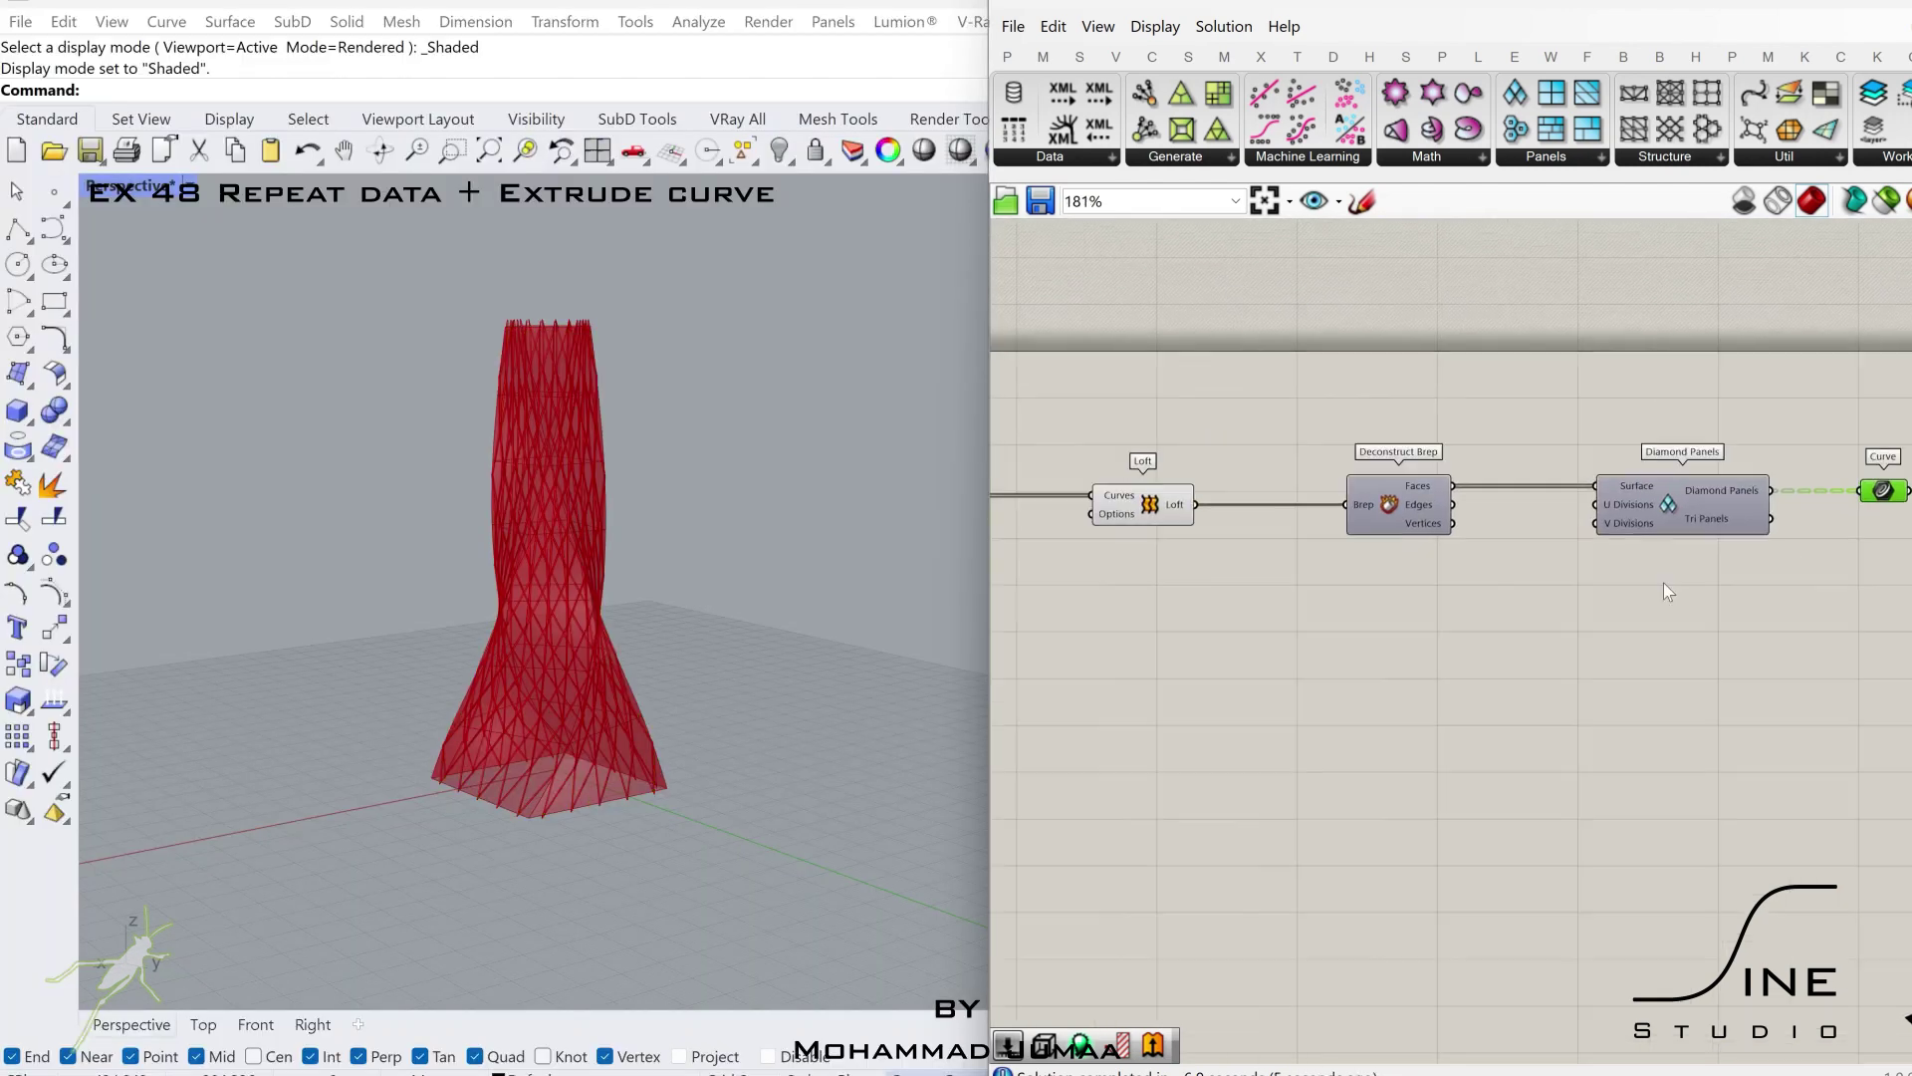
pyautogui.moveTo(1311, 645); pyautogui.dragTo(1377, 645, button='right')
pyautogui.scroll(2, 1376, 646)
pyautogui.doubleClick(1407, 668)
pyautogui.write('contou')
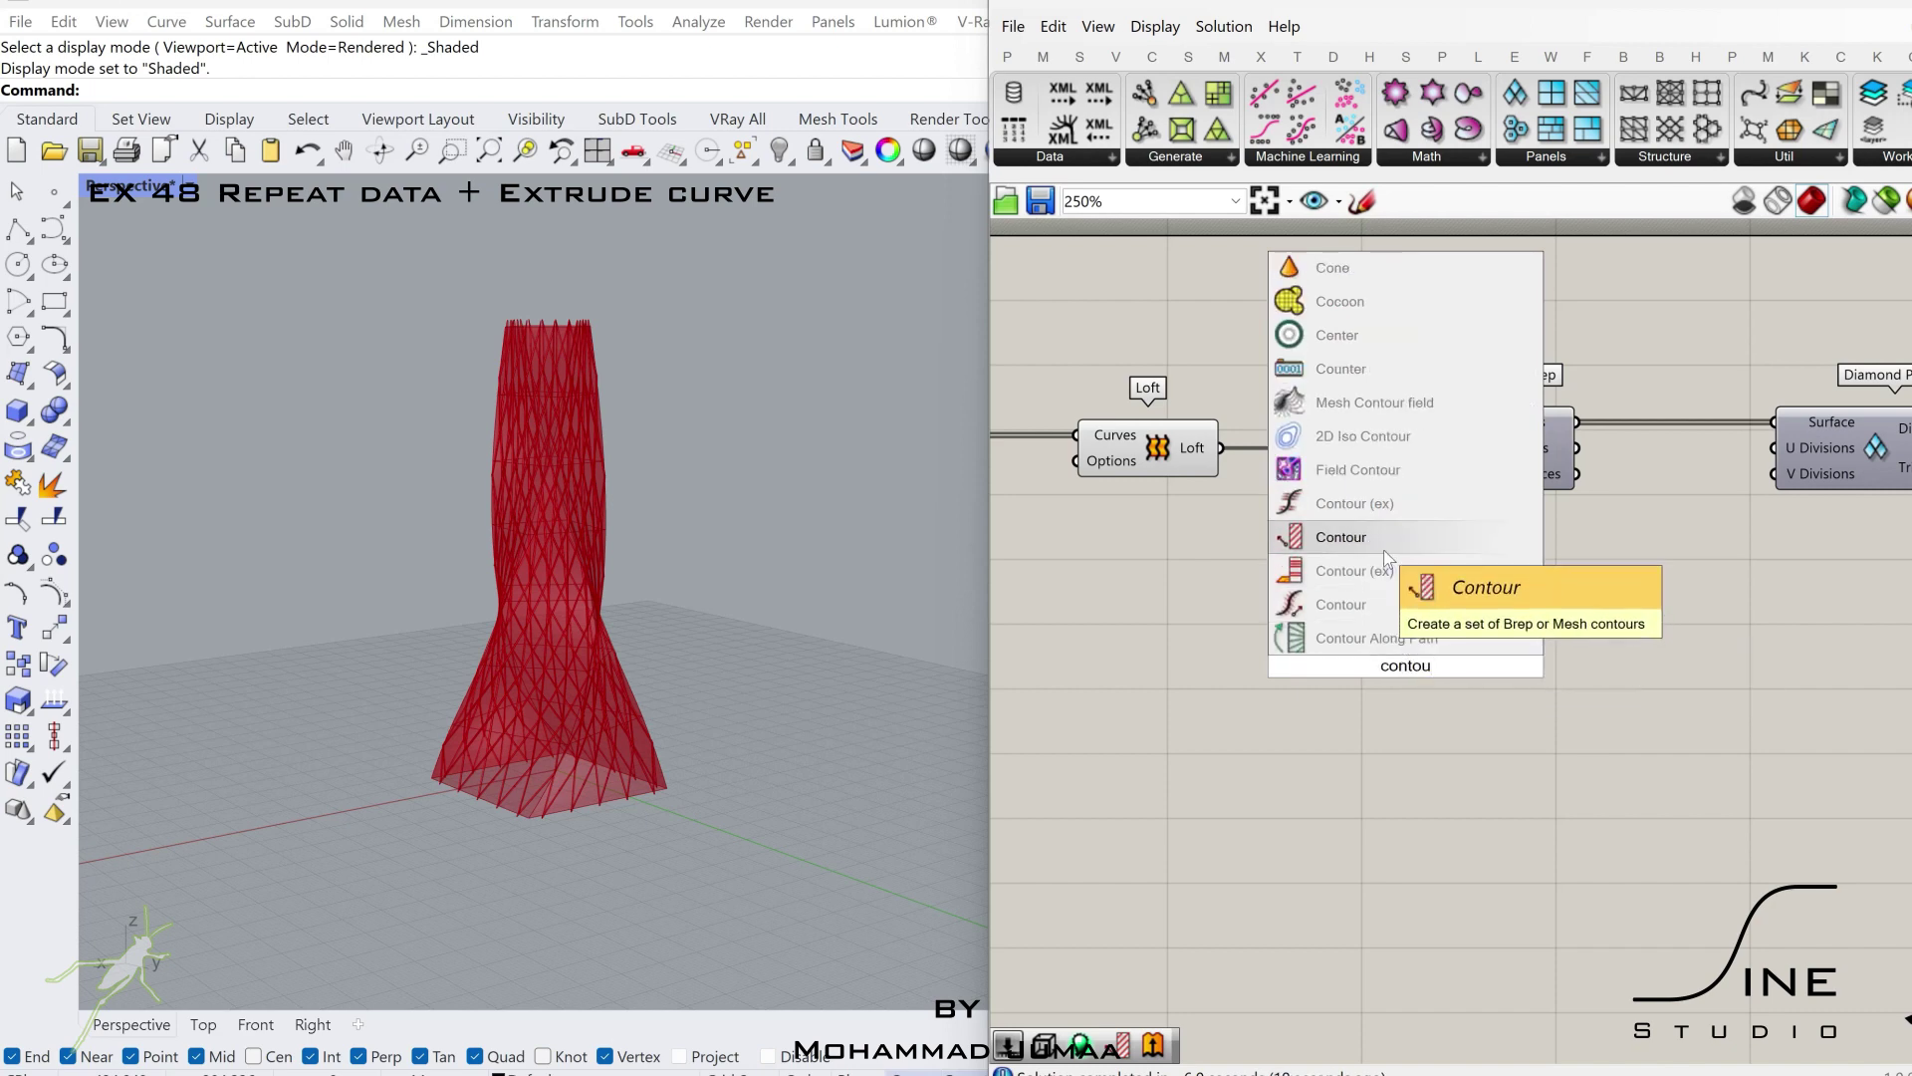
pyautogui.click(1384, 554)
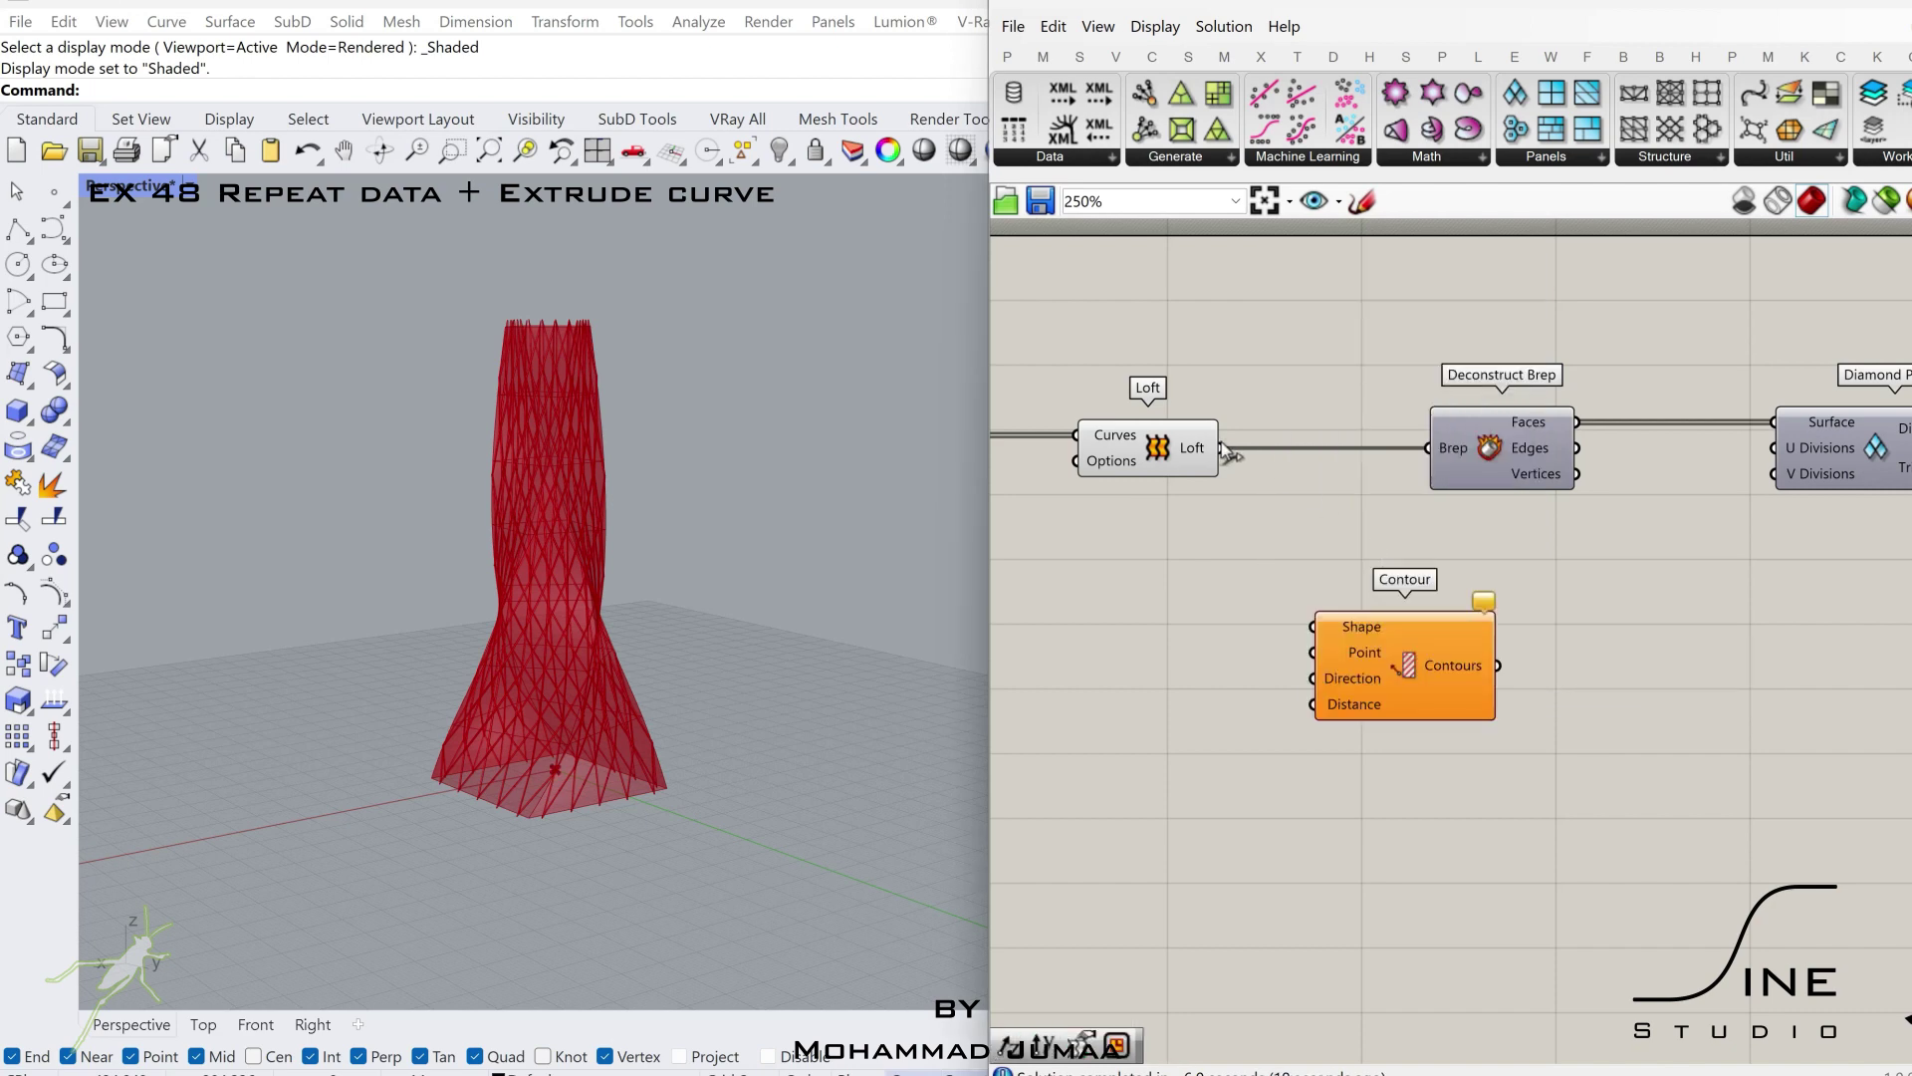
# - Connect the Loft output to the Contour component's Shape input, and hide the Loft component's preview
pyautogui.moveTo(1403, 646); pyautogui.dragTo(1565, 739)
pyautogui.click(1179, 451)
pyautogui.middleClick(1180, 450)
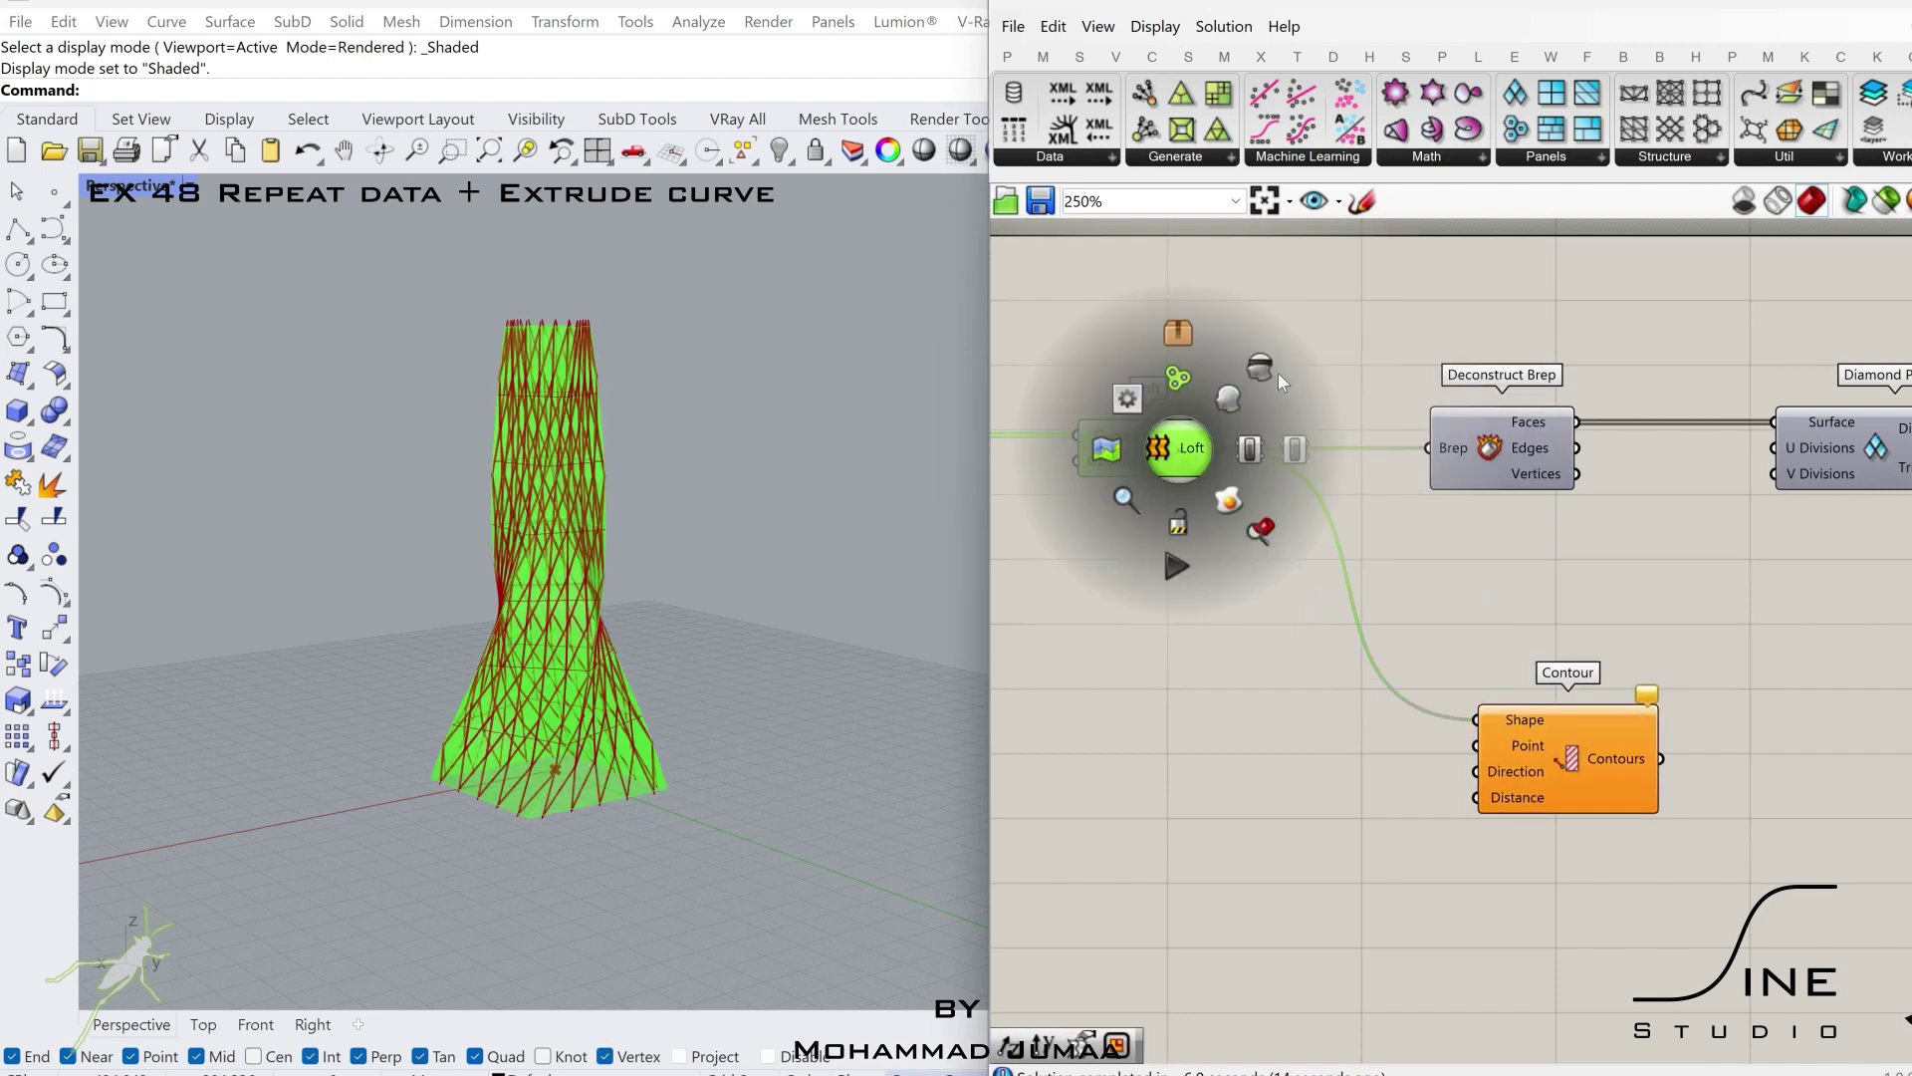
pyautogui.click(1277, 375)
# - Hide the preview of the Rotate component that feeds the Loft
pyautogui.moveTo(1305, 528); pyautogui.dragTo(1892, 570, button='right')
pyautogui.scroll(-2, 1893, 570)
pyautogui.moveTo(1622, 422); pyautogui.dragTo(1450, 572)
pyautogui.middleClick(1485, 512)
pyautogui.click(1568, 430)
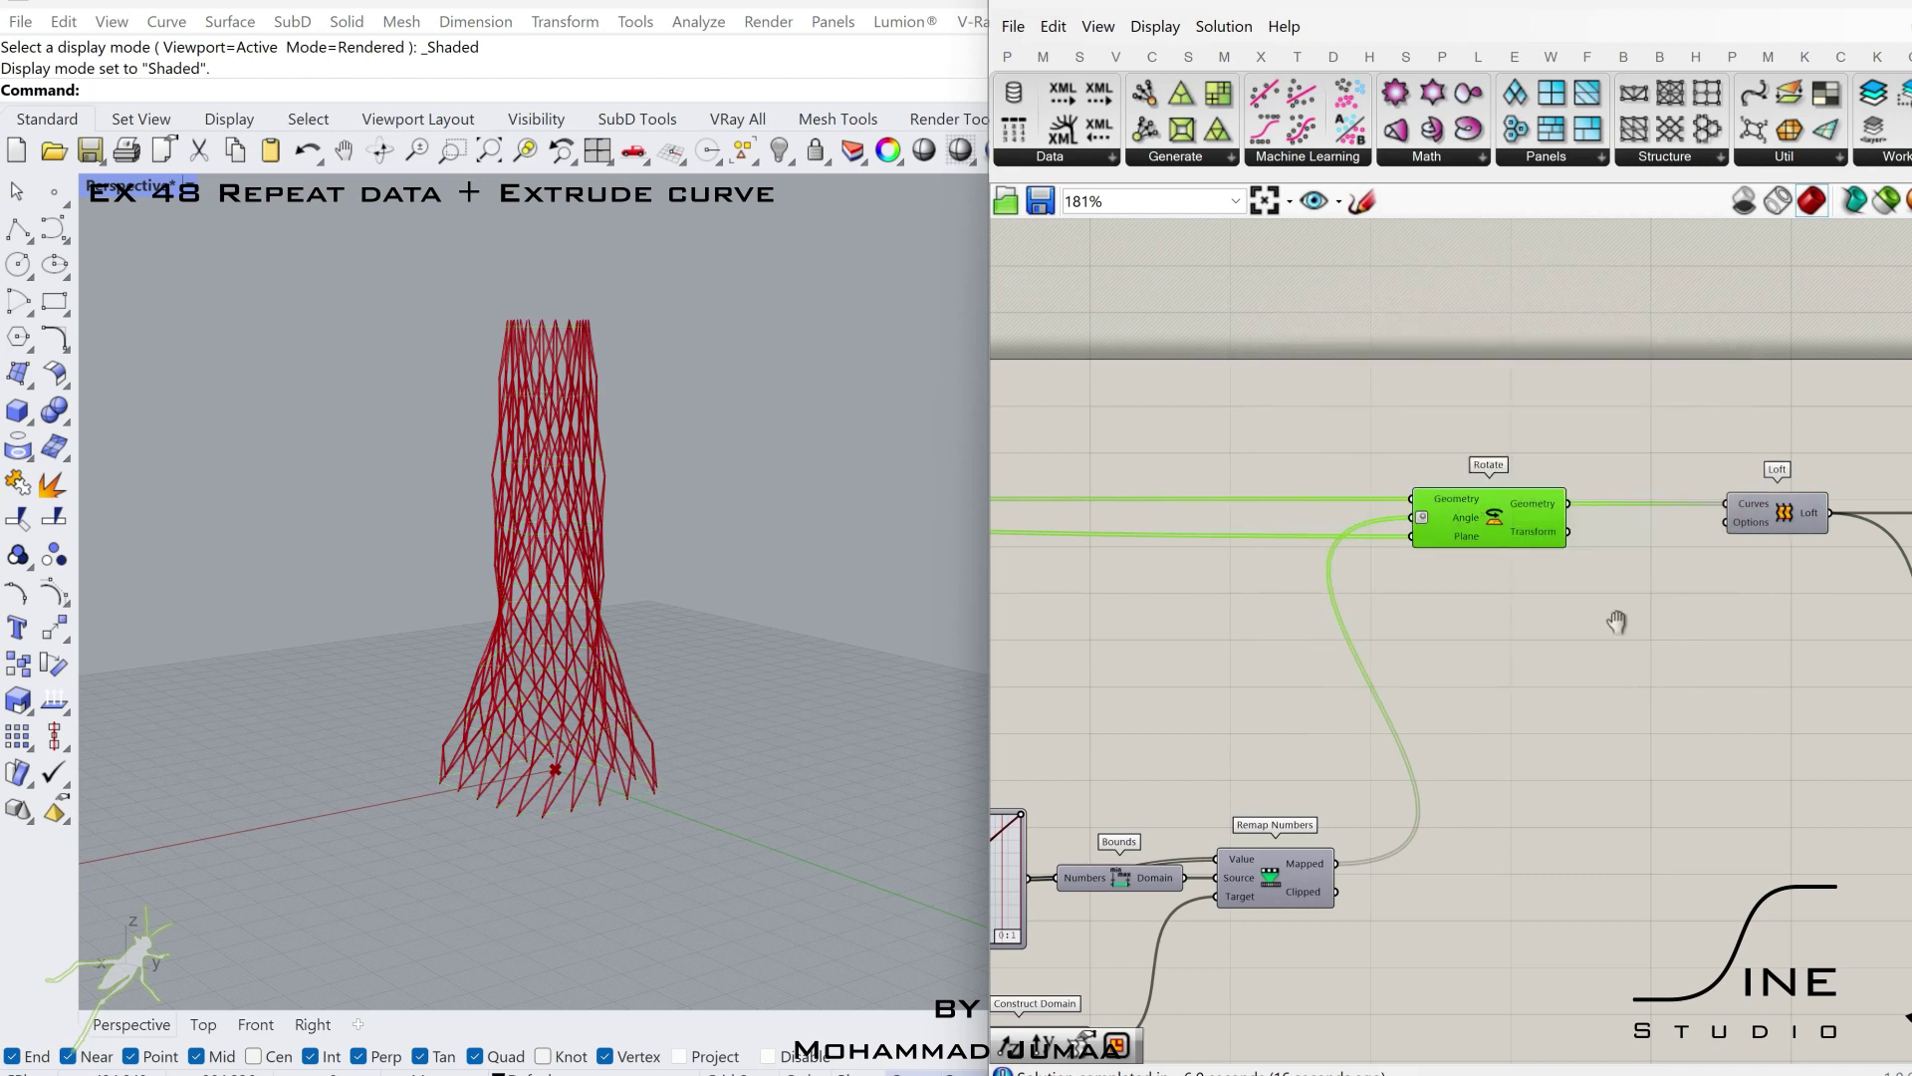
# - Add a Unit Z component beside Contour, with its vector connected to Contour's Direction input
pyautogui.moveTo(1618, 618); pyautogui.dragTo(1345, 622, button='right')
pyautogui.scroll(3, 1600, 751)
pyautogui.moveTo(1601, 752); pyautogui.dragTo(1439, 724, button='right')
pyautogui.doubleClick(1480, 754)
pyautogui.write('z')
pyautogui.click(1480, 734)
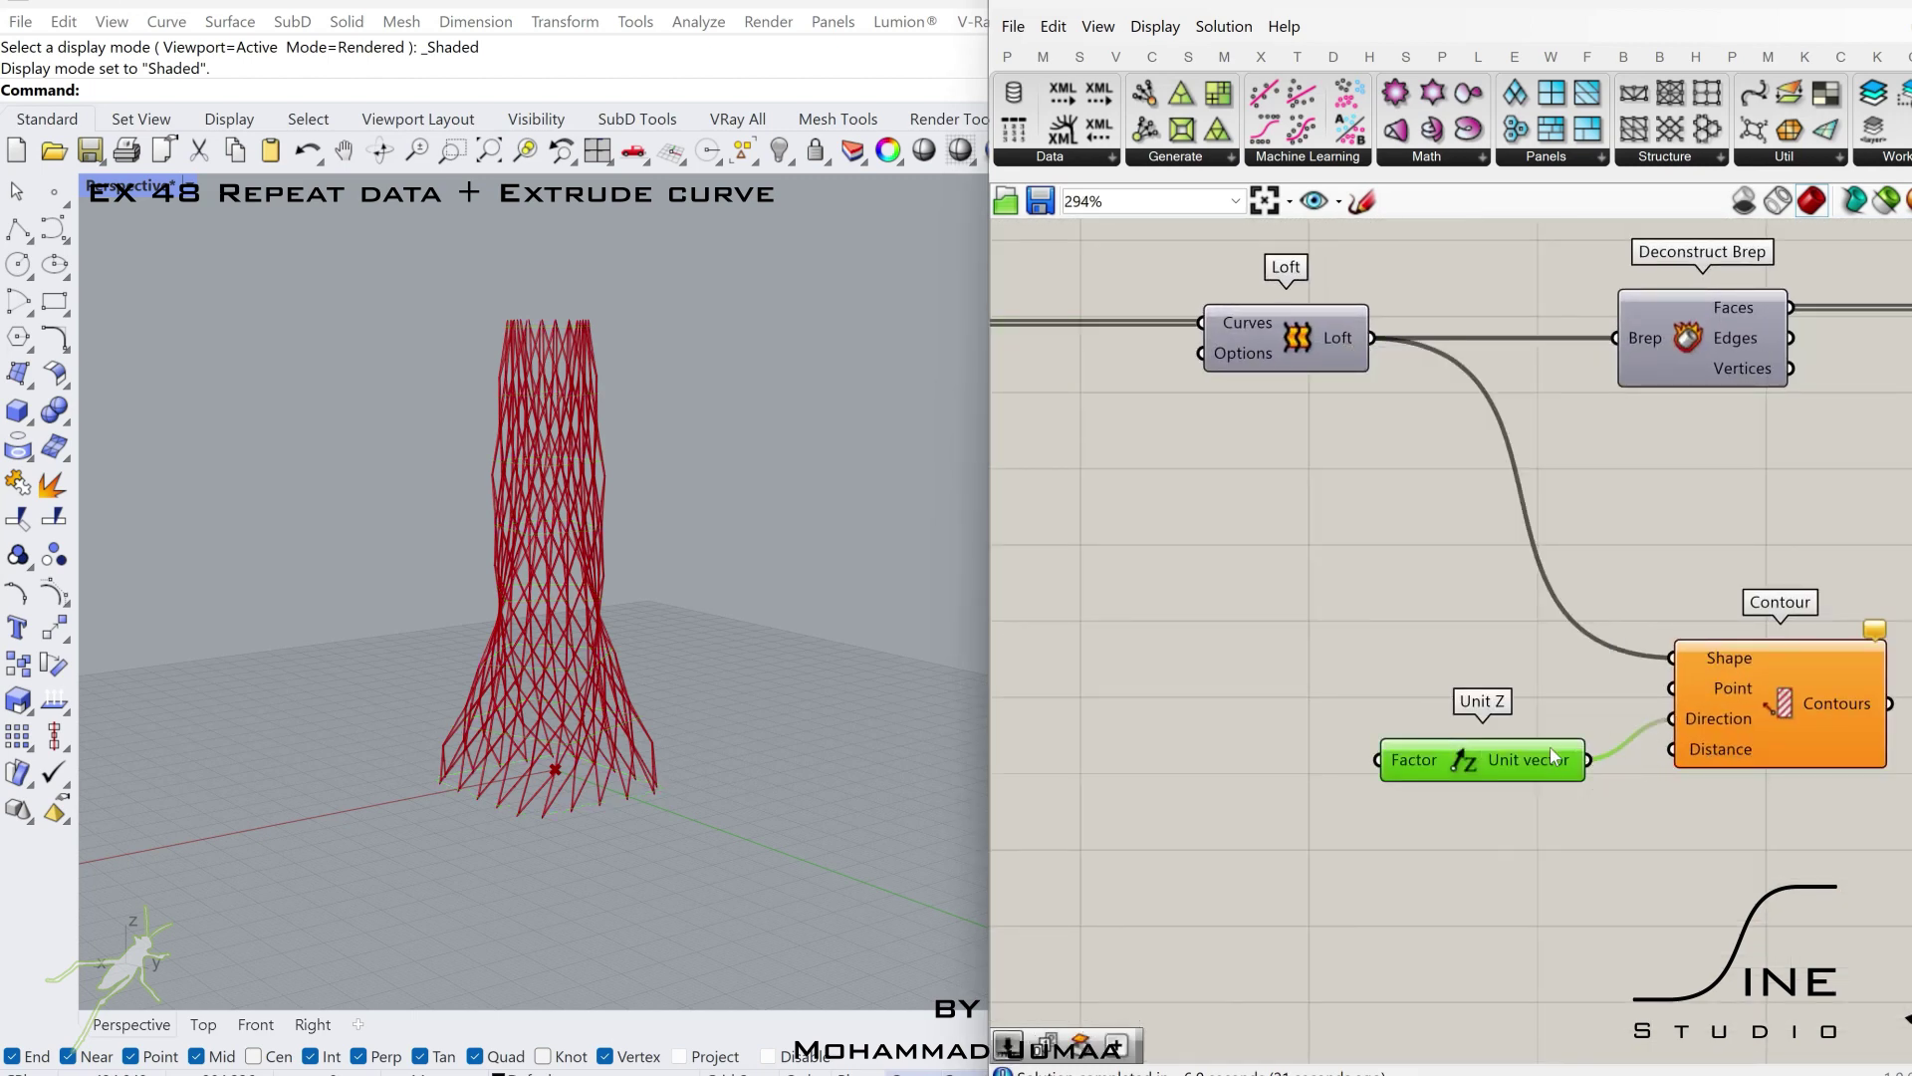
pyautogui.moveTo(1549, 755); pyautogui.dragTo(1542, 715)
# - Add a 3.00 number slider below Unit Z and connect it to Contour's Distance input
pyautogui.doubleClick(1537, 841)
pyautogui.write('3.')
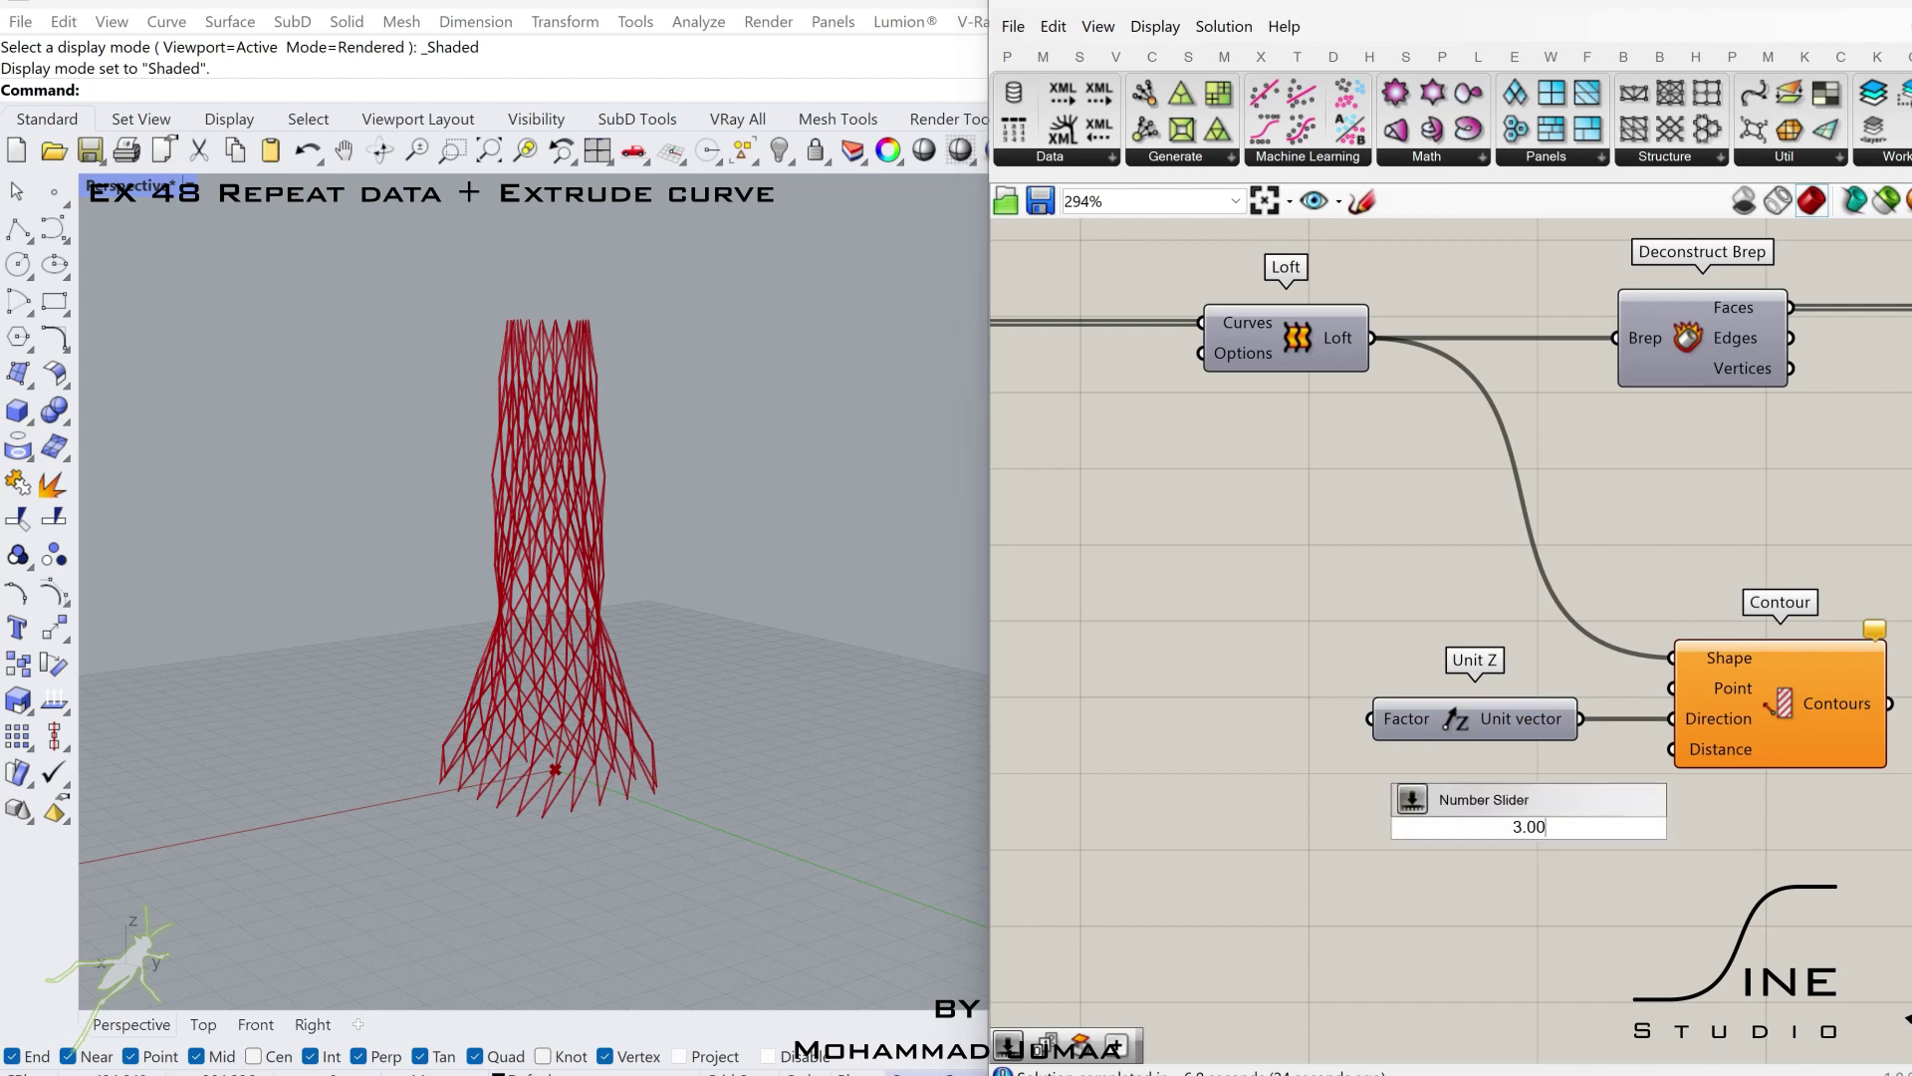
pyautogui.write('00')
pyautogui.press('Return')
pyautogui.click(1722, 739)
# - Add a Cull Index component after Contour, with the Contours output connected to its List input
pyautogui.moveTo(1722, 739); pyautogui.dragTo(1208, 690, button='right')
pyautogui.scroll(-2, 1208, 690)
pyautogui.click(1526, 696)
pyautogui.scroll(1, 1511, 696)
pyautogui.scroll(1, 1510, 697)
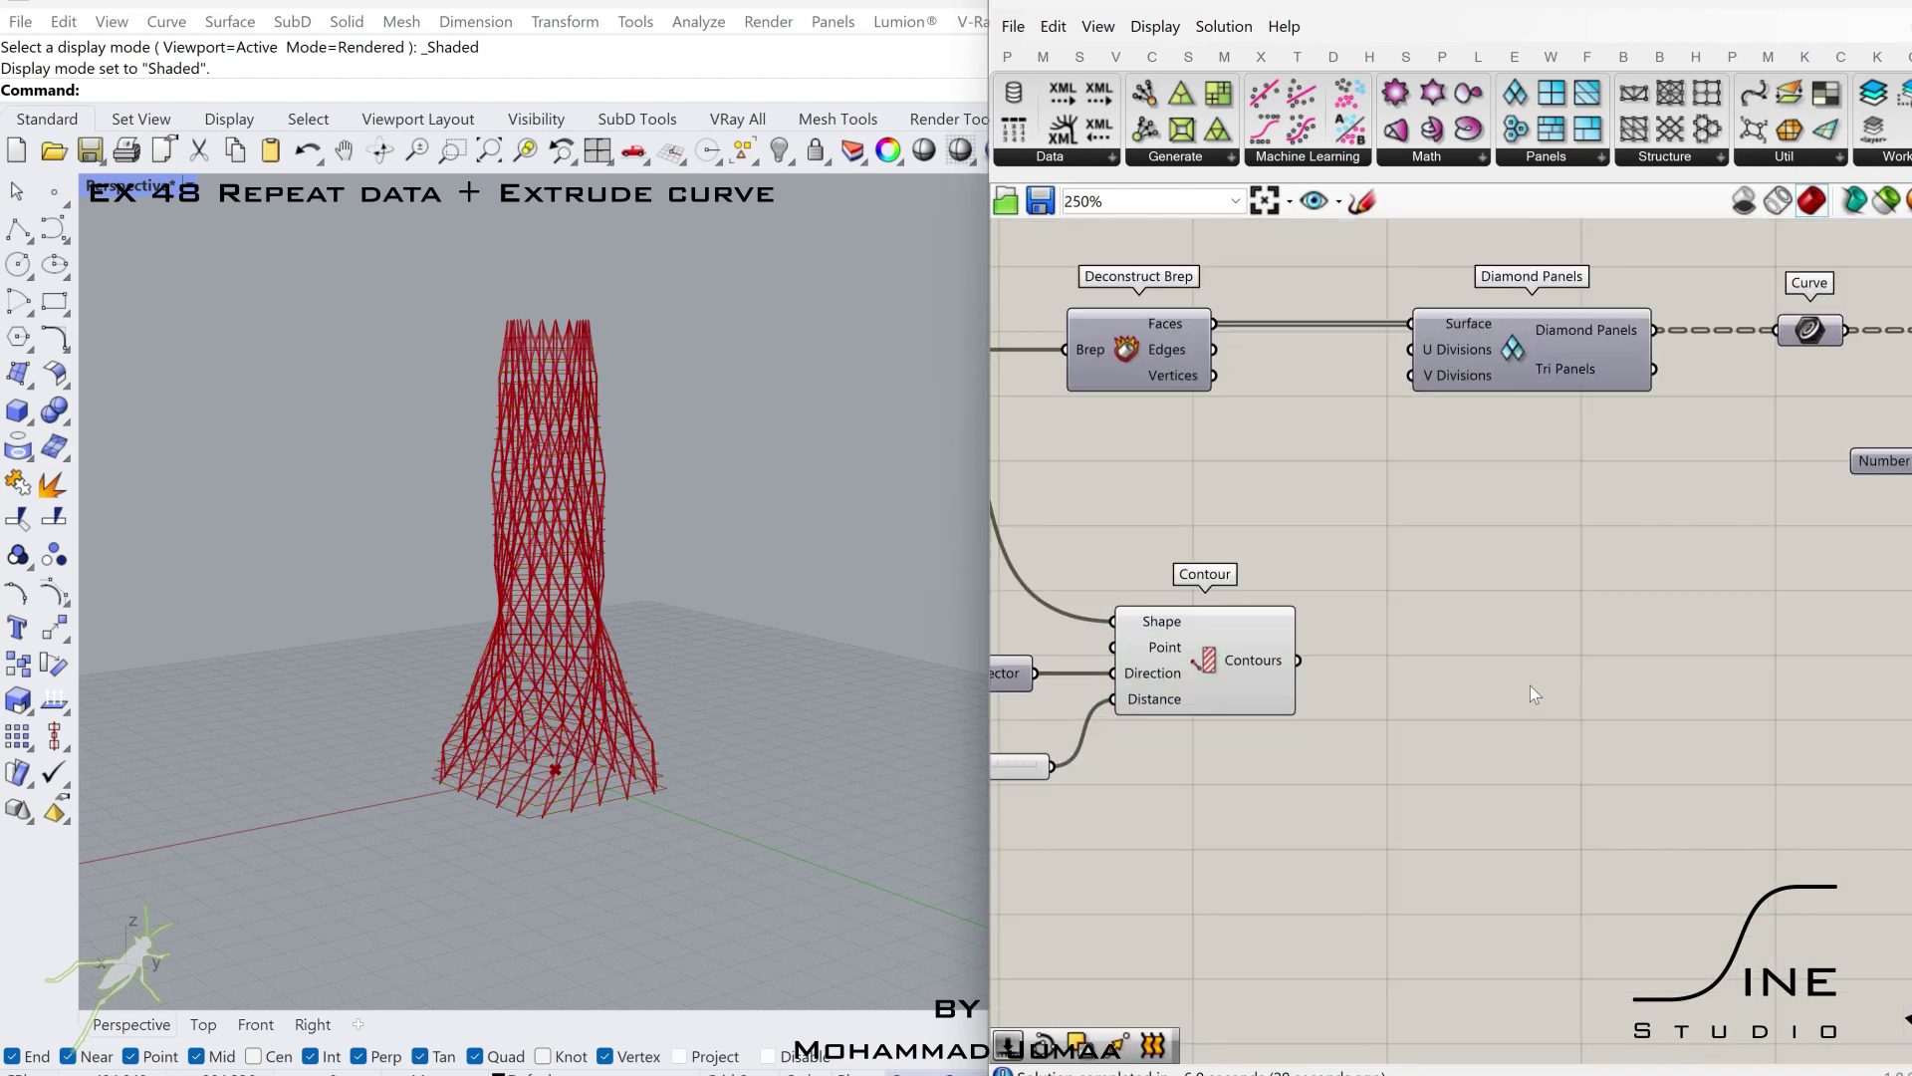
pyautogui.moveTo(1510, 724); pyautogui.dragTo(1515, 646, button='right')
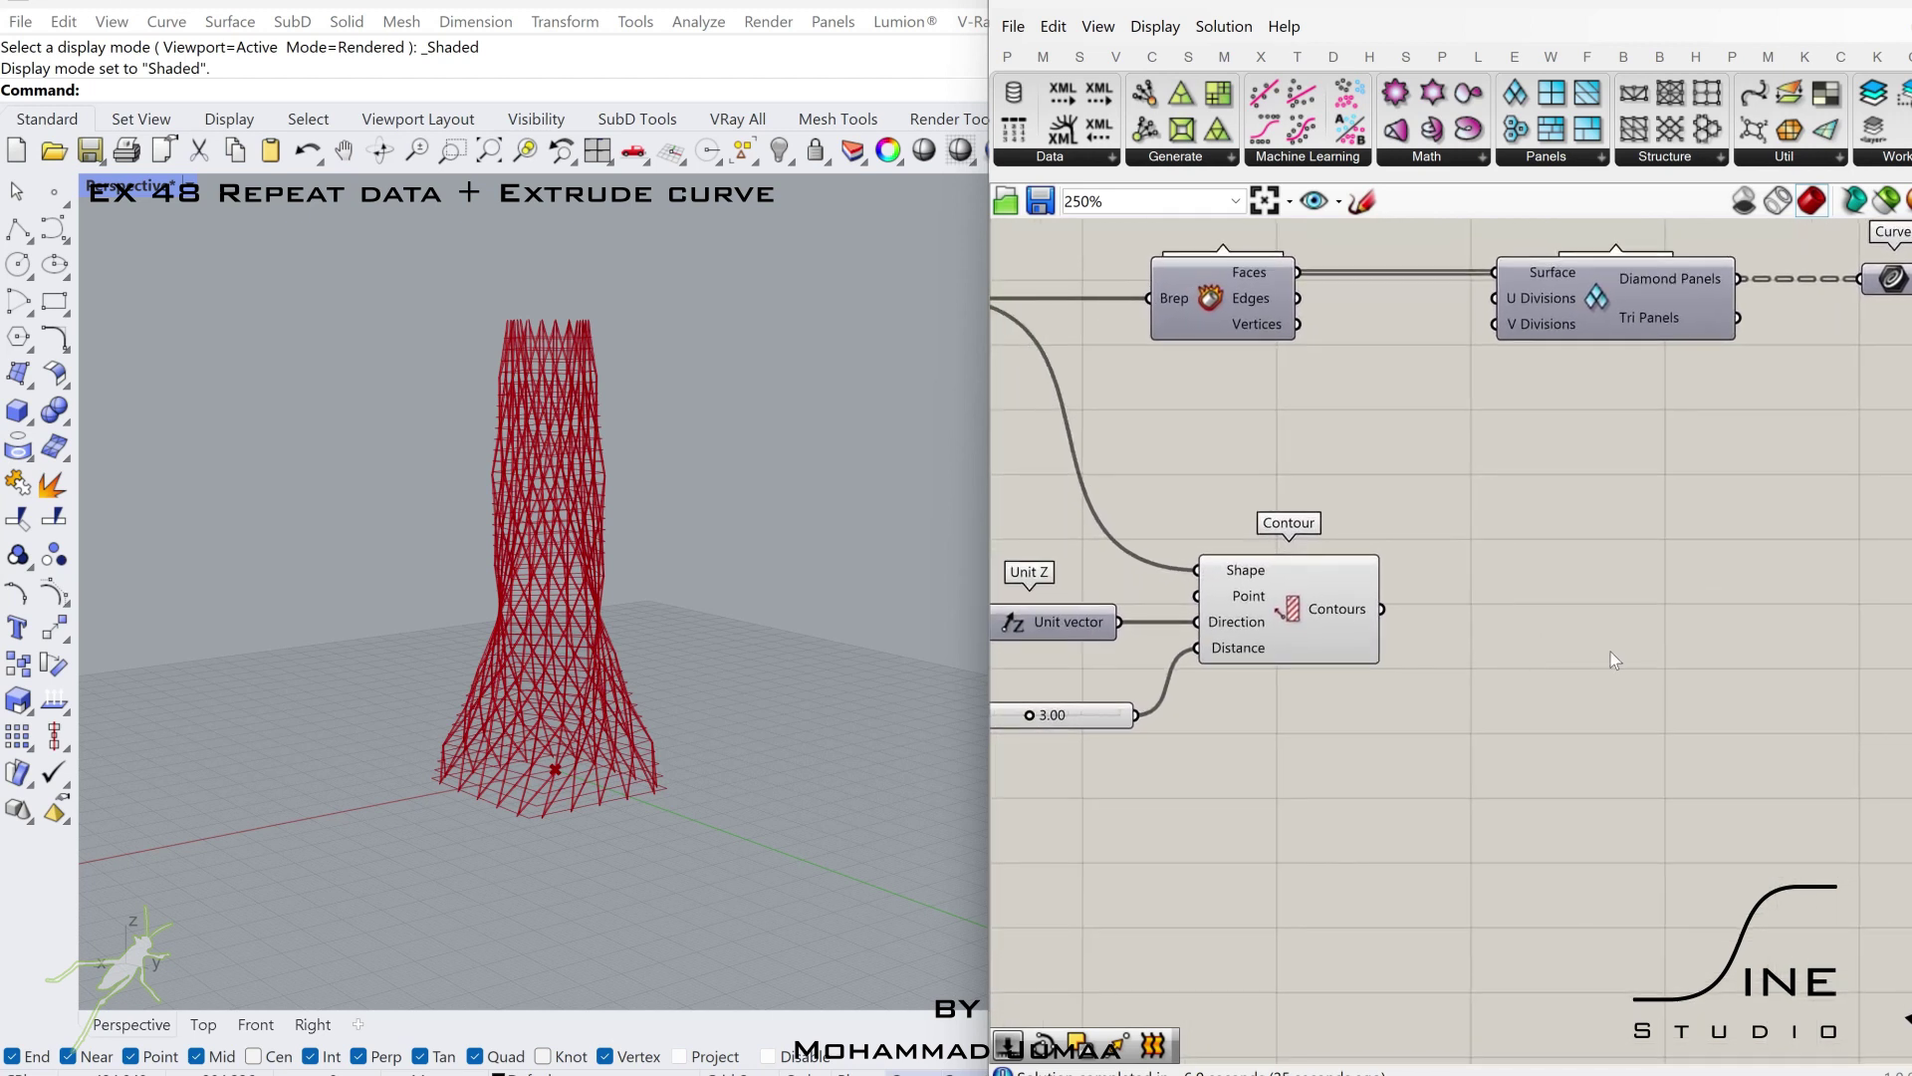
pyautogui.doubleClick(1700, 648)
pyautogui.write('cull')
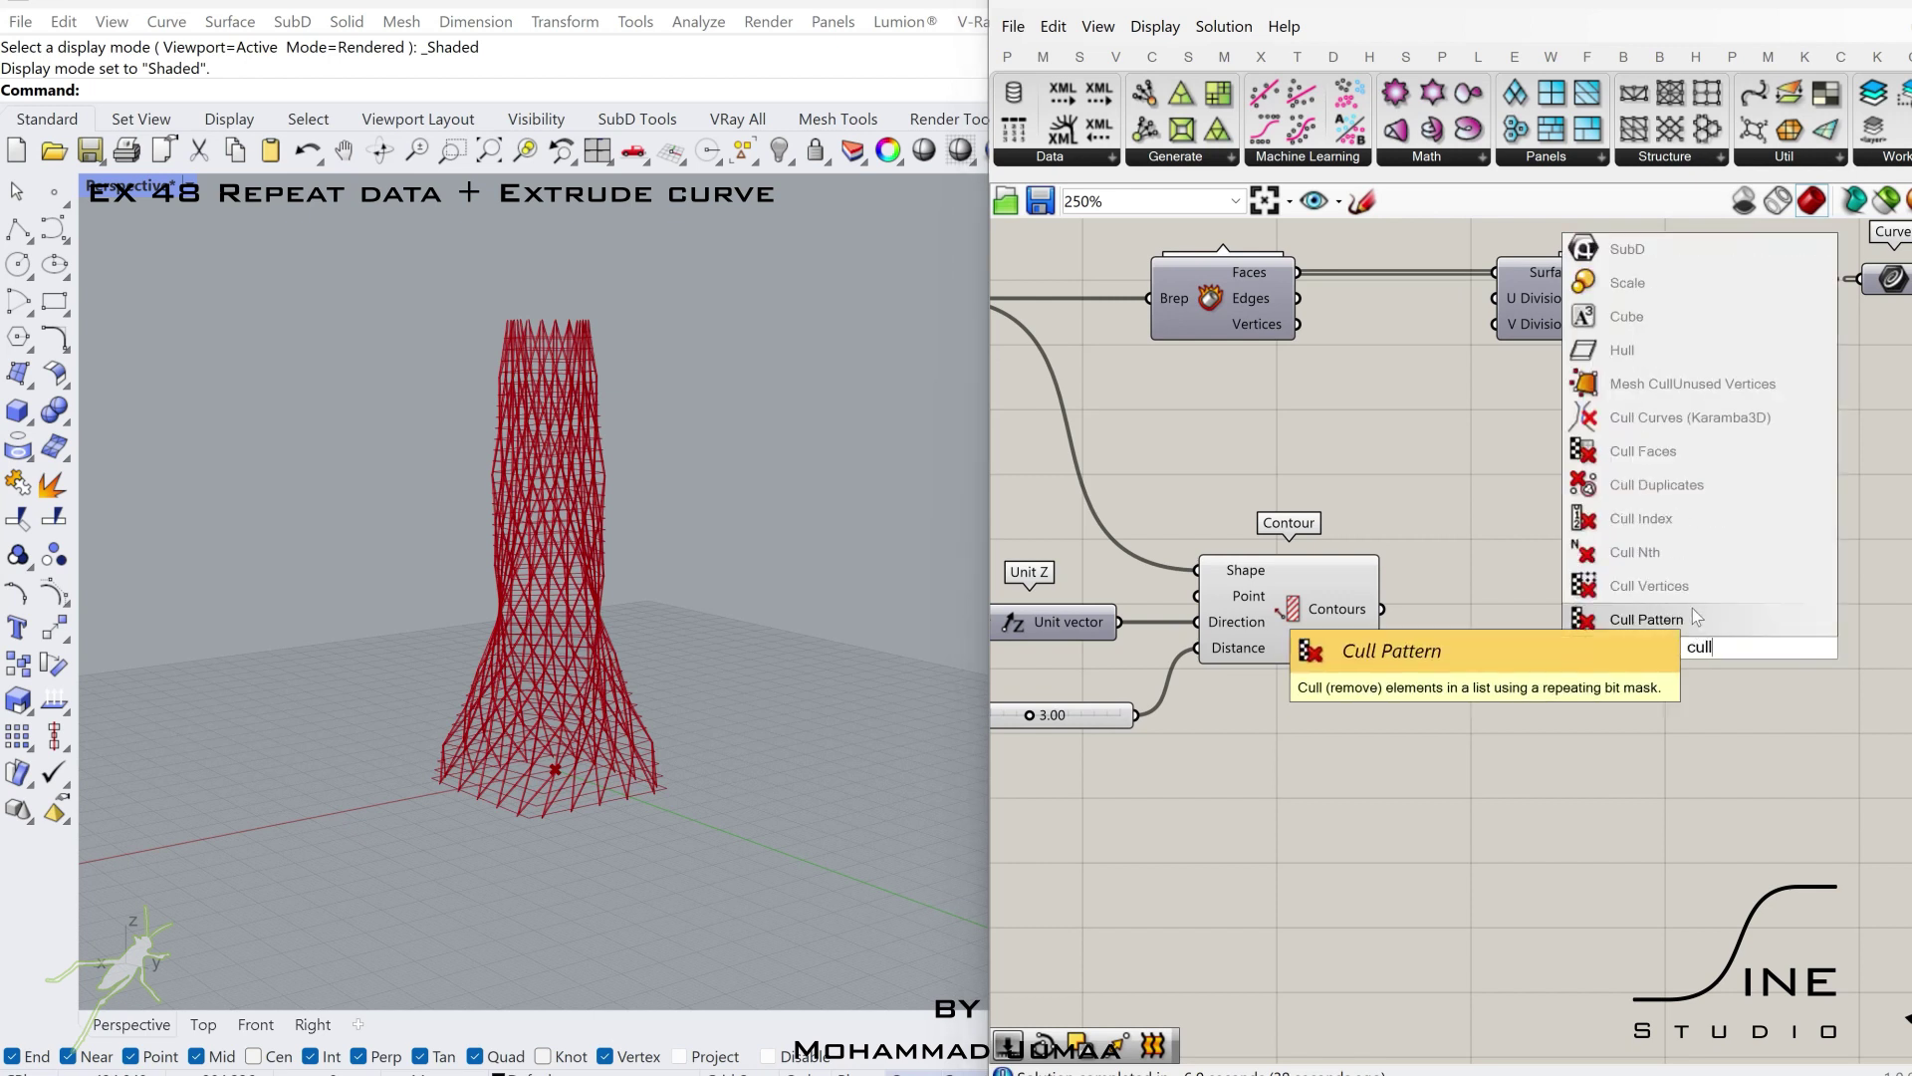
pyautogui.click(1705, 519)
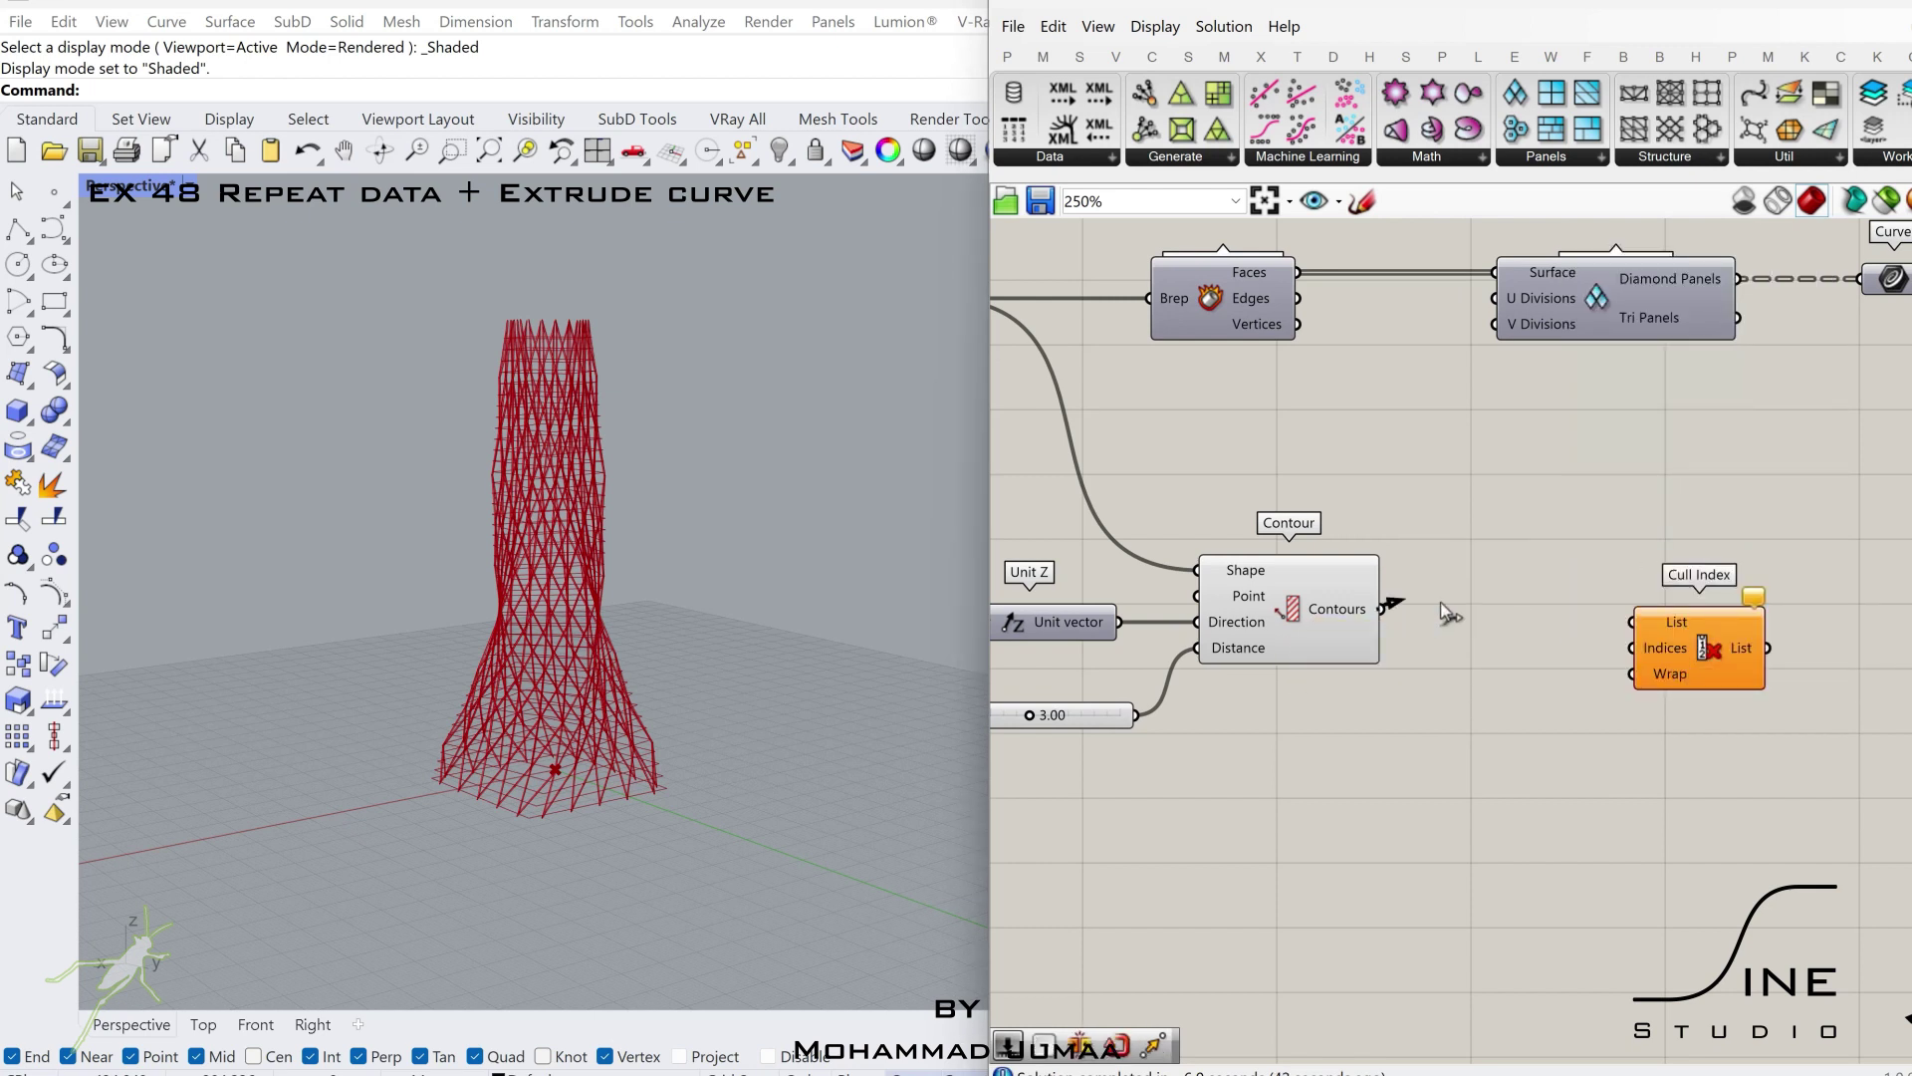
pyautogui.moveTo(1706, 642); pyautogui.dragTo(1796, 631)
# - Add a Series component and a Repeat Data component in the space below Contour and Cull Index
pyautogui.moveTo(1685, 738); pyautogui.dragTo(1674, 670, button='right')
pyautogui.doubleClick(1557, 695)
pyautogui.write('ser')
pyautogui.click(1528, 684)
pyautogui.moveTo(1519, 723); pyautogui.dragTo(1407, 794)
pyautogui.doubleClick(1679, 782)
pyautogui.write('rep')
pyautogui.click(1630, 652)
# - Add a List Length component fed by Contours, then connect its Length and the Series output to Repeat Data's Length and Data inputs
pyautogui.doubleClick(1491, 739)
pyautogui.write('lis')
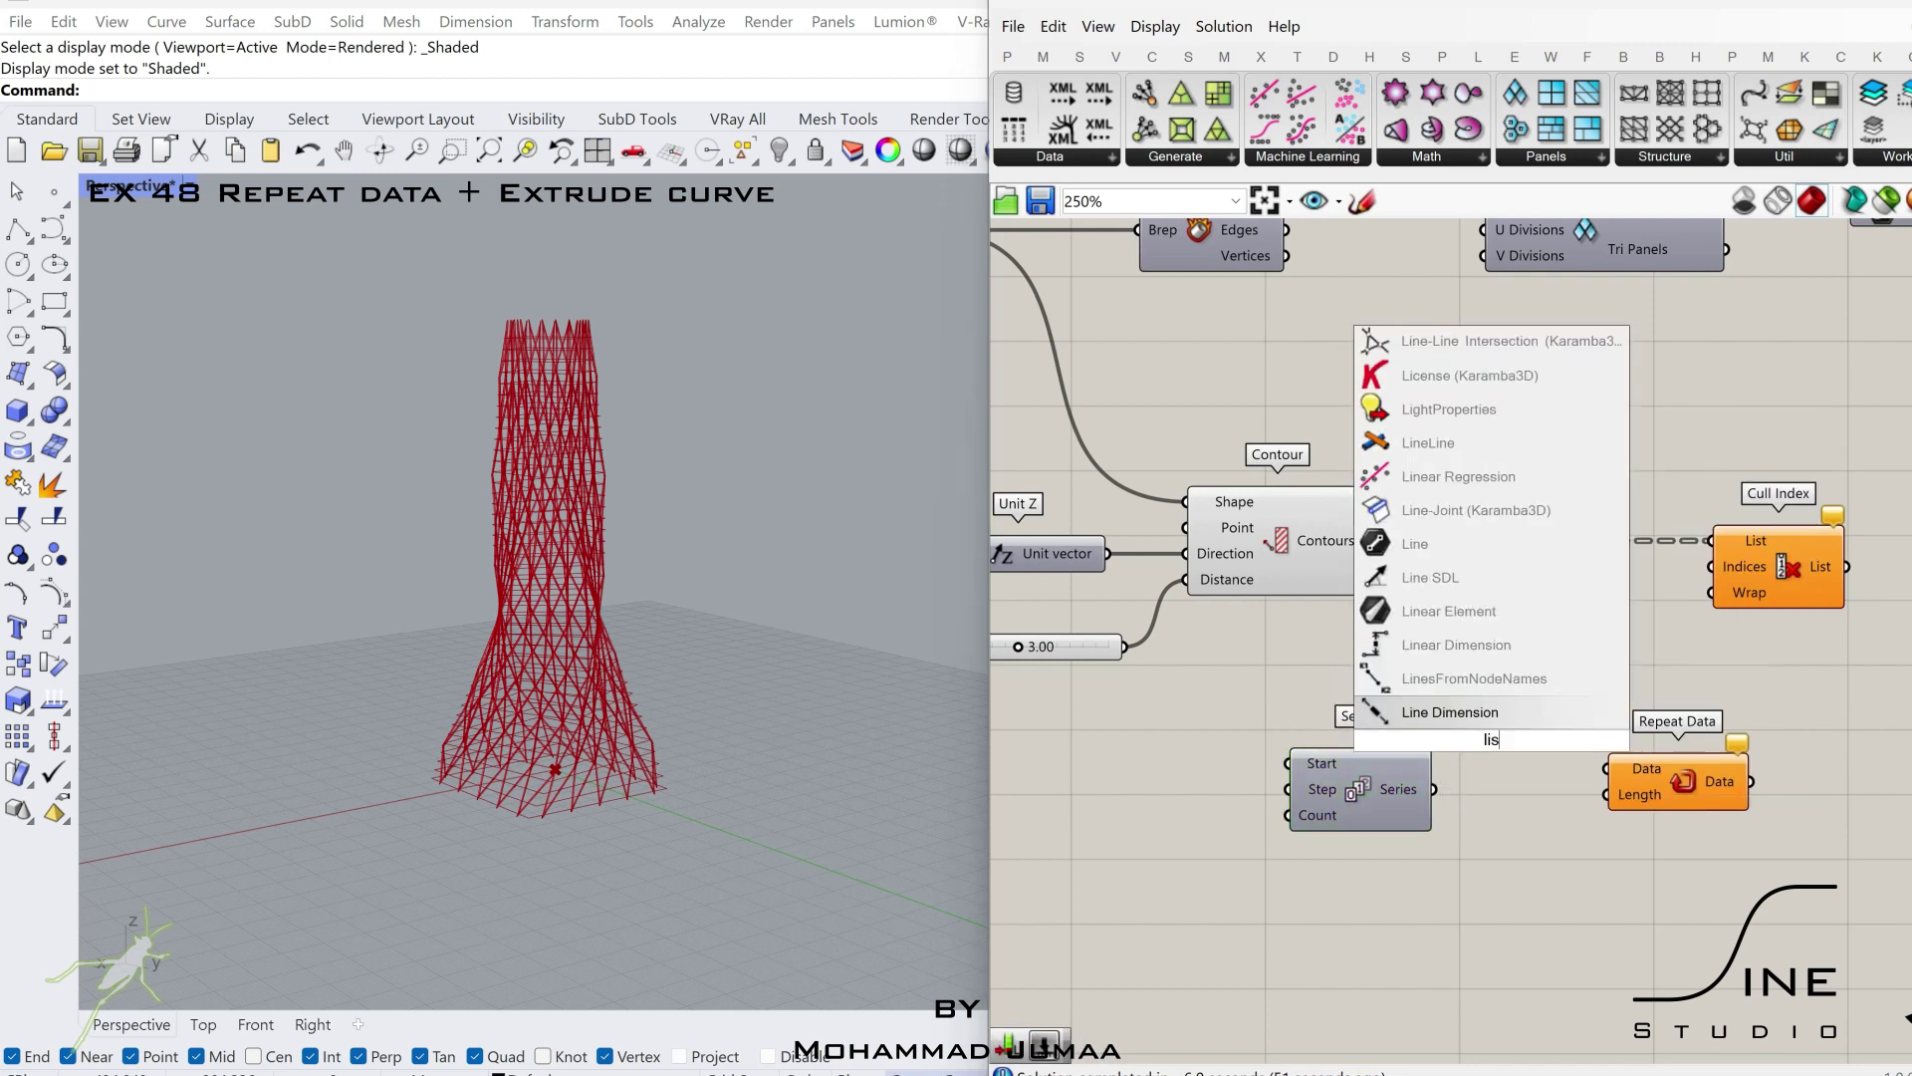
pyautogui.write('tlen')
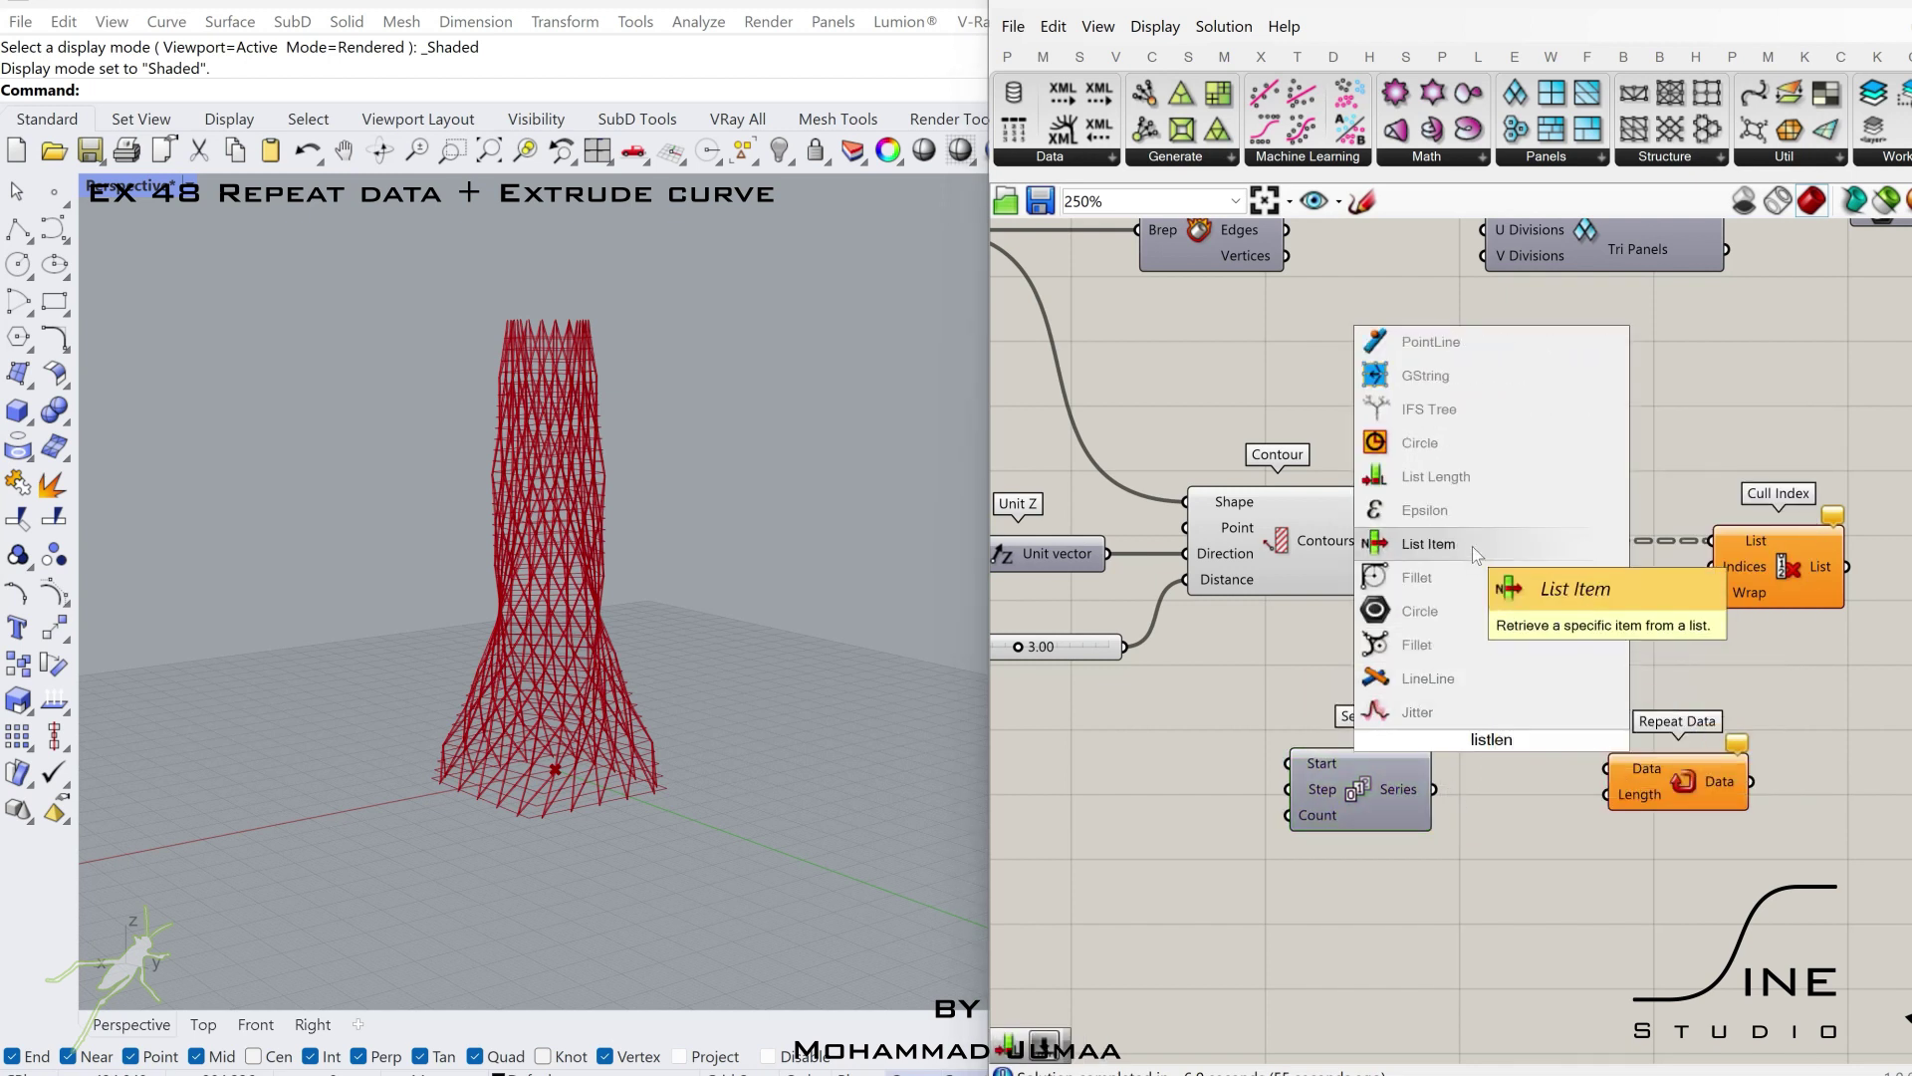
pyautogui.click(1474, 486)
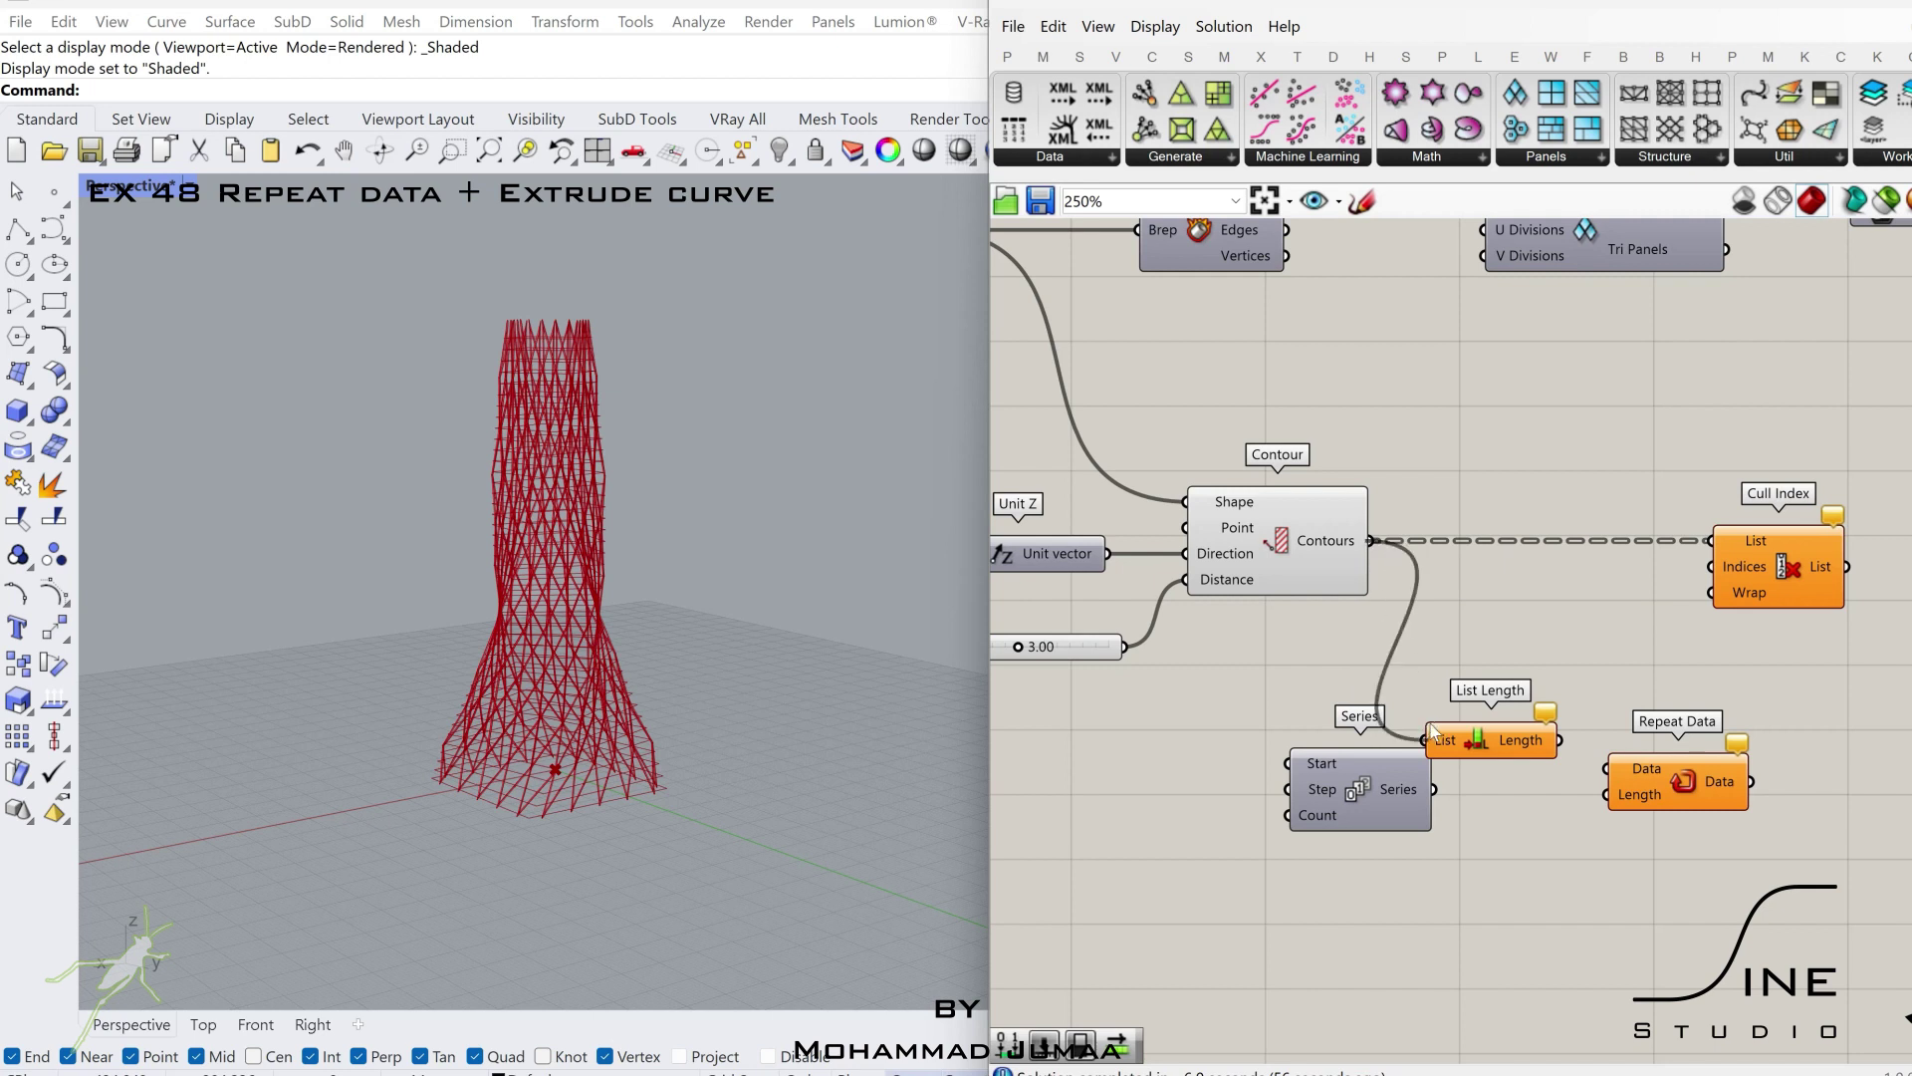
pyautogui.moveTo(1528, 749); pyautogui.dragTo(1524, 710)
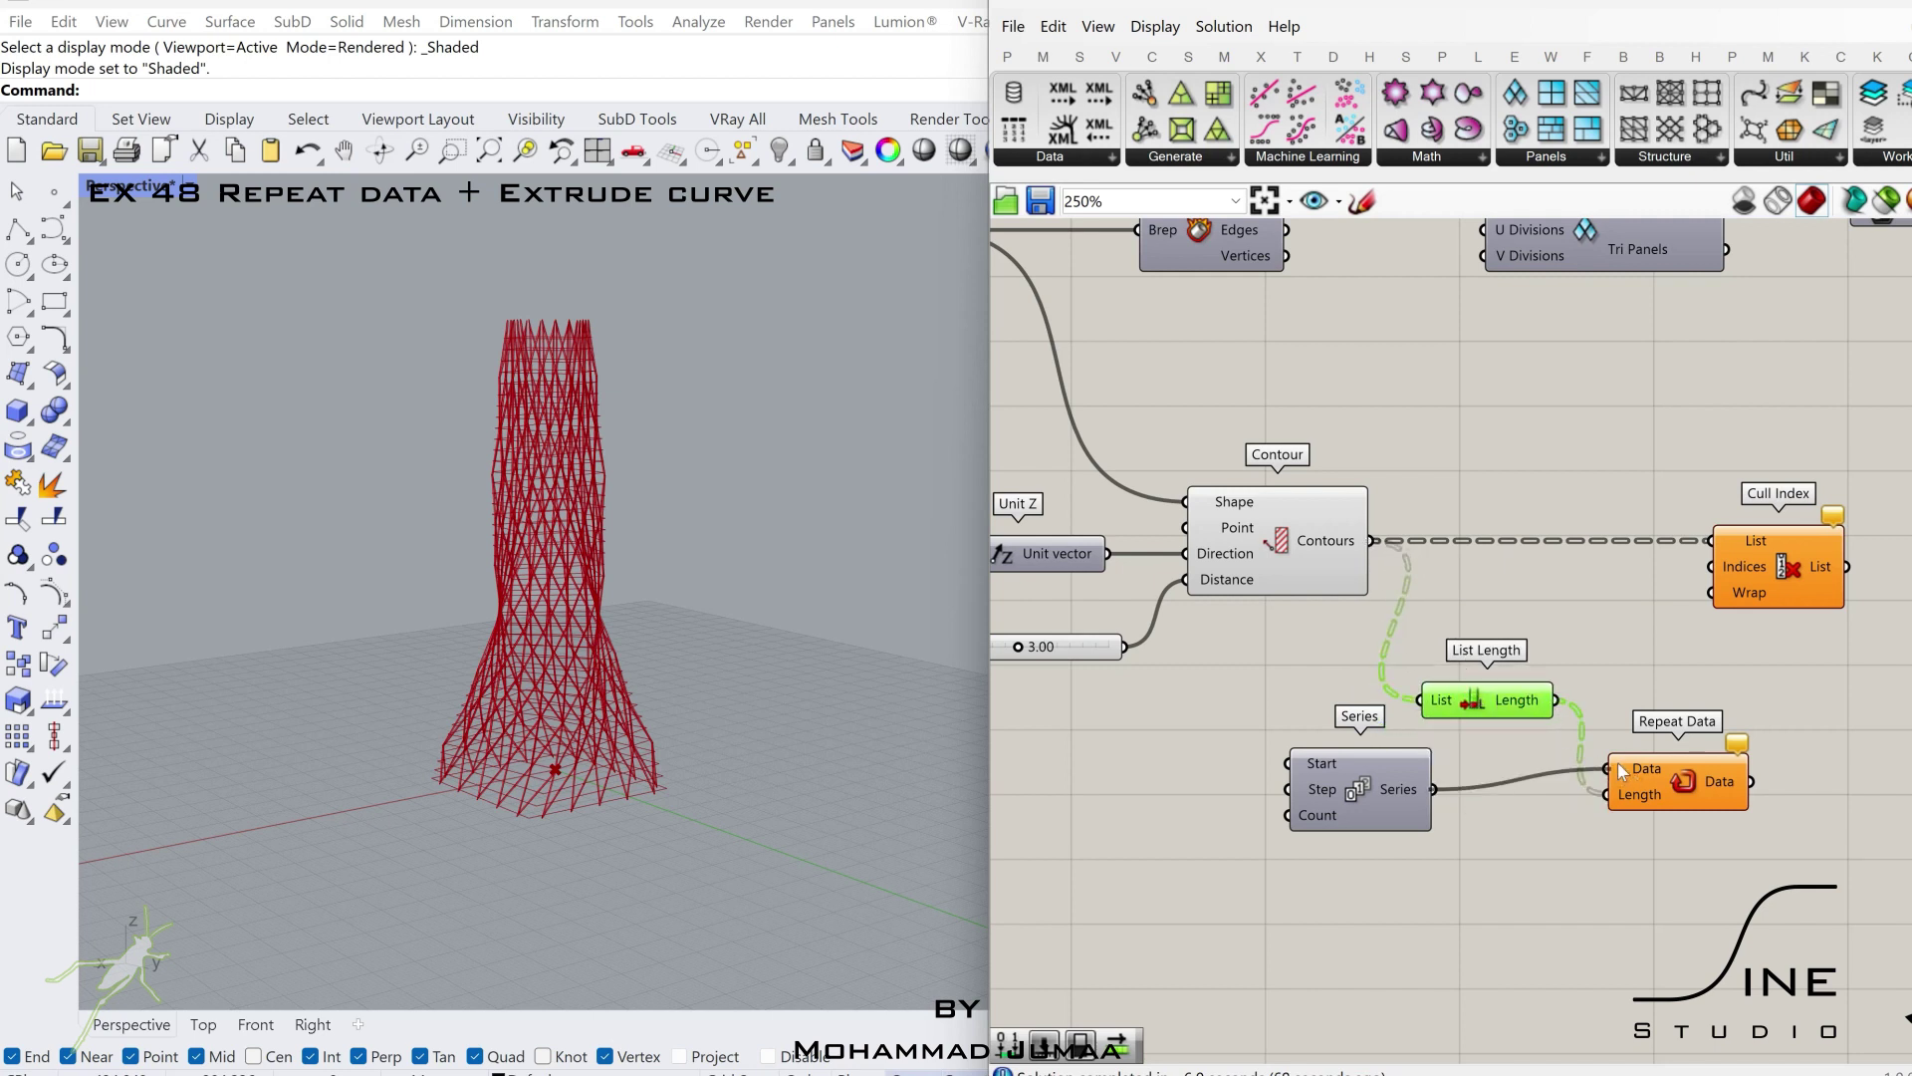
pyautogui.moveTo(1617, 762); pyautogui.dragTo(1617, 762)
# - Add number sliders of 5 and 8, connected to the Series component's Step and Count inputs respectively
pyautogui.moveTo(1297, 814); pyautogui.dragTo(1503, 802, button='right')
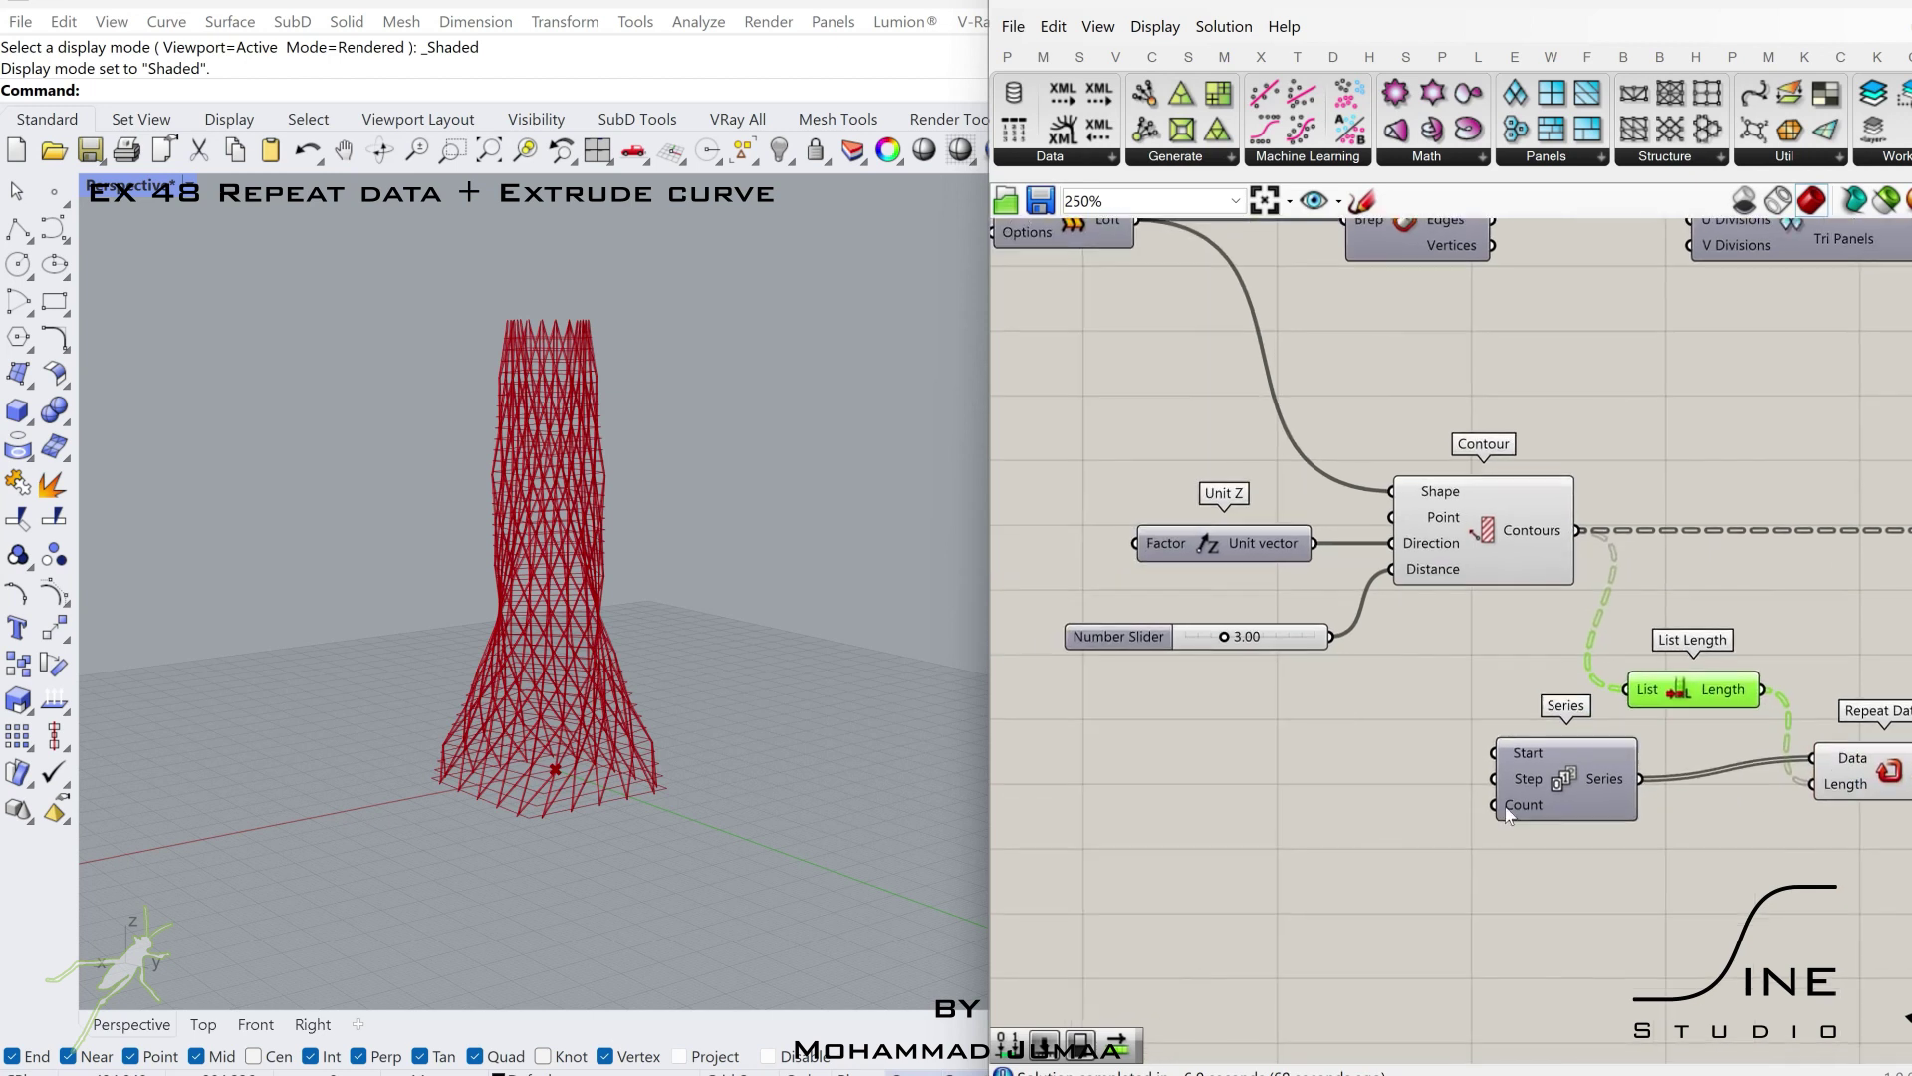
pyautogui.click(1353, 793)
pyautogui.doubleClick(1352, 793)
pyautogui.write('5')
pyautogui.press('Return')
pyautogui.doubleClick(1396, 835)
pyautogui.write('8')
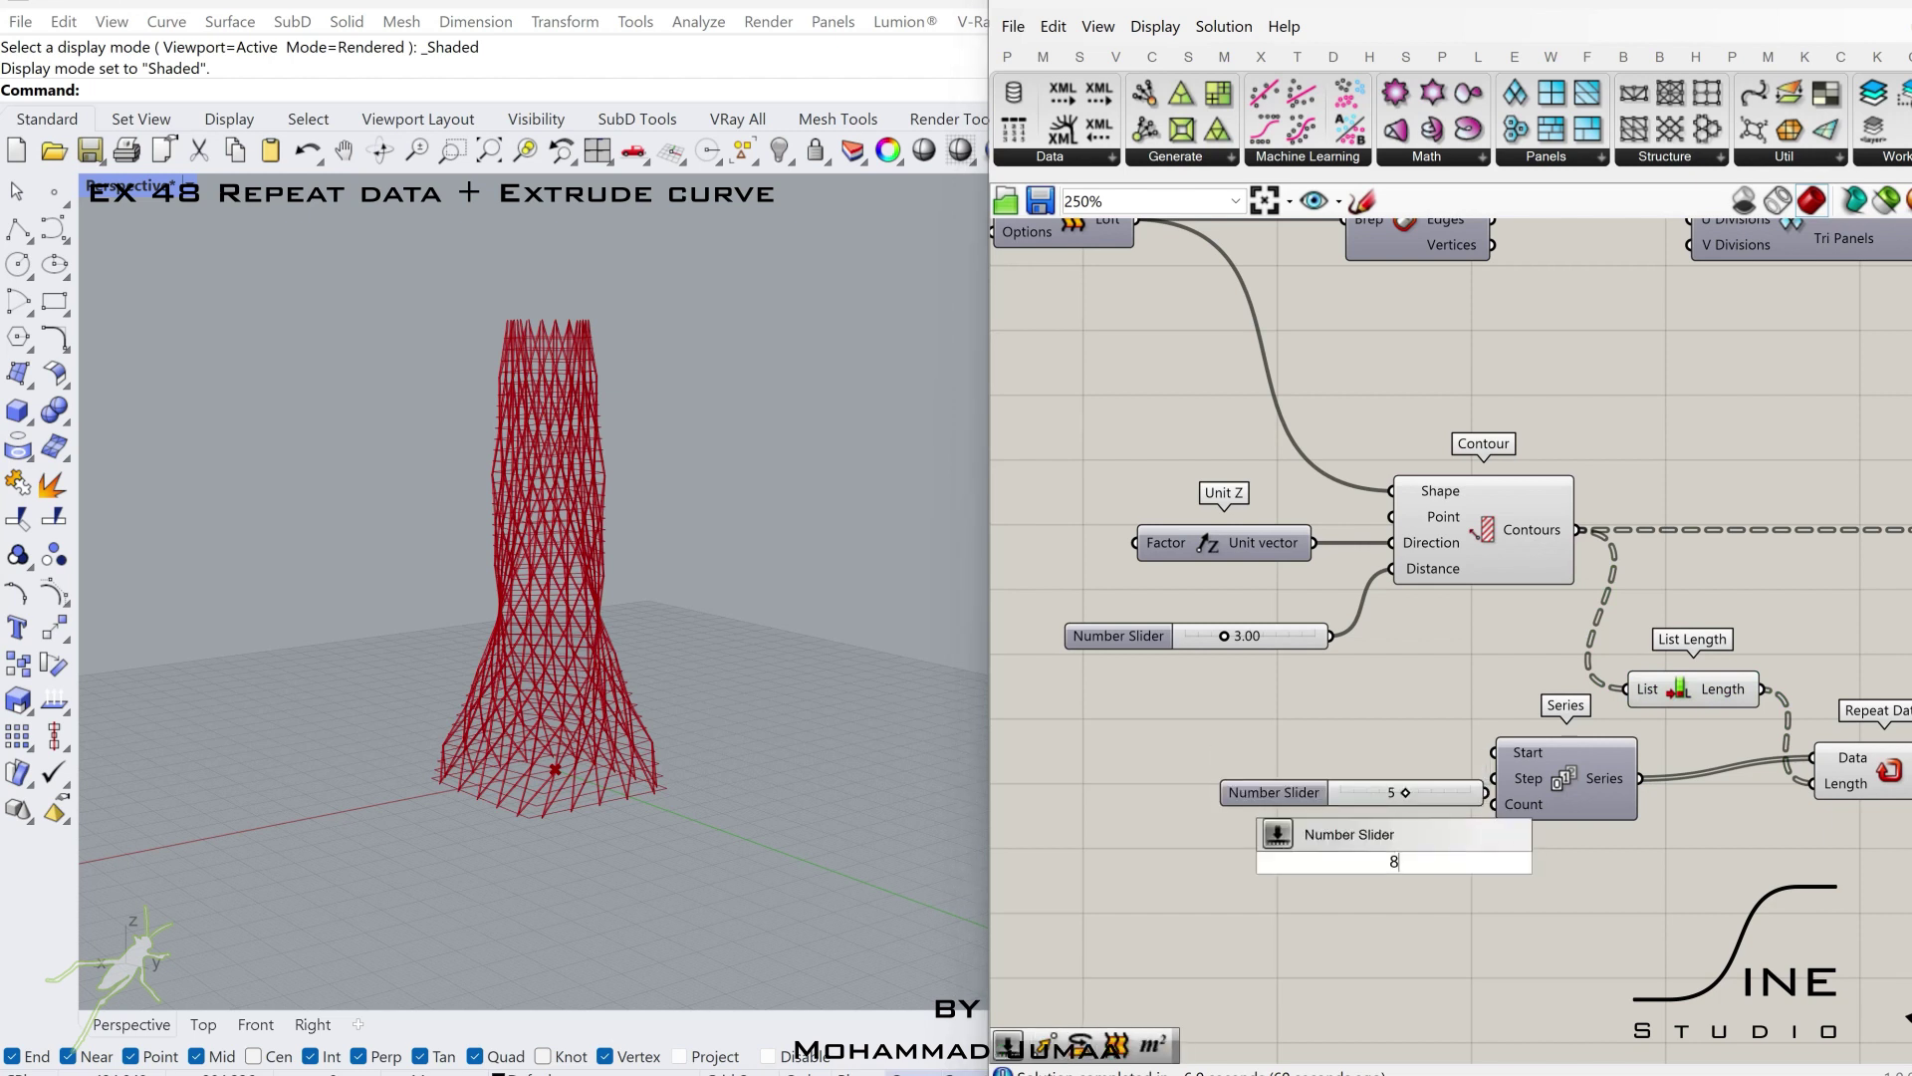
pyautogui.press('Return')
pyautogui.moveTo(1480, 793); pyautogui.dragTo(1470, 776)
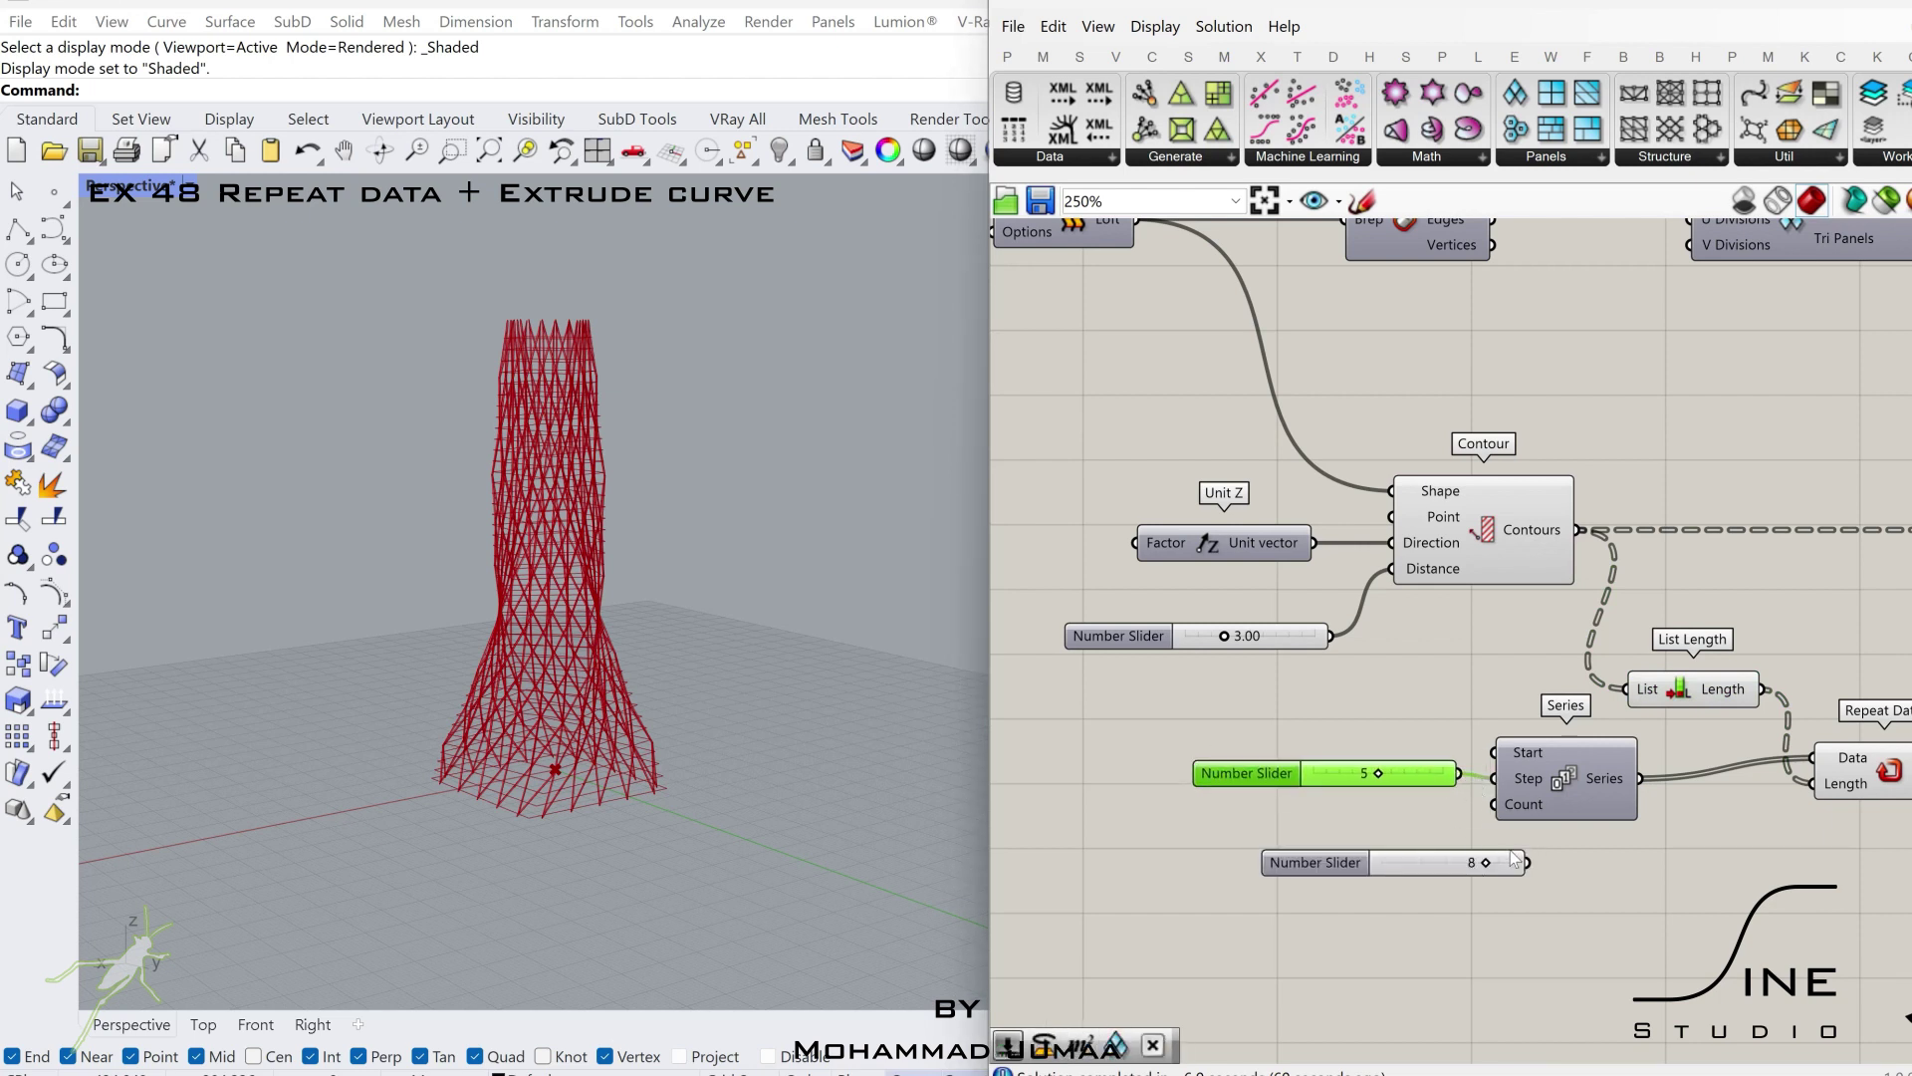
pyautogui.moveTo(1498, 876); pyautogui.dragTo(1413, 814)
pyautogui.moveTo(1424, 853); pyautogui.dragTo(1475, 786)
pyautogui.click(1530, 868)
pyautogui.moveTo(1529, 782); pyautogui.dragTo(1569, 803)
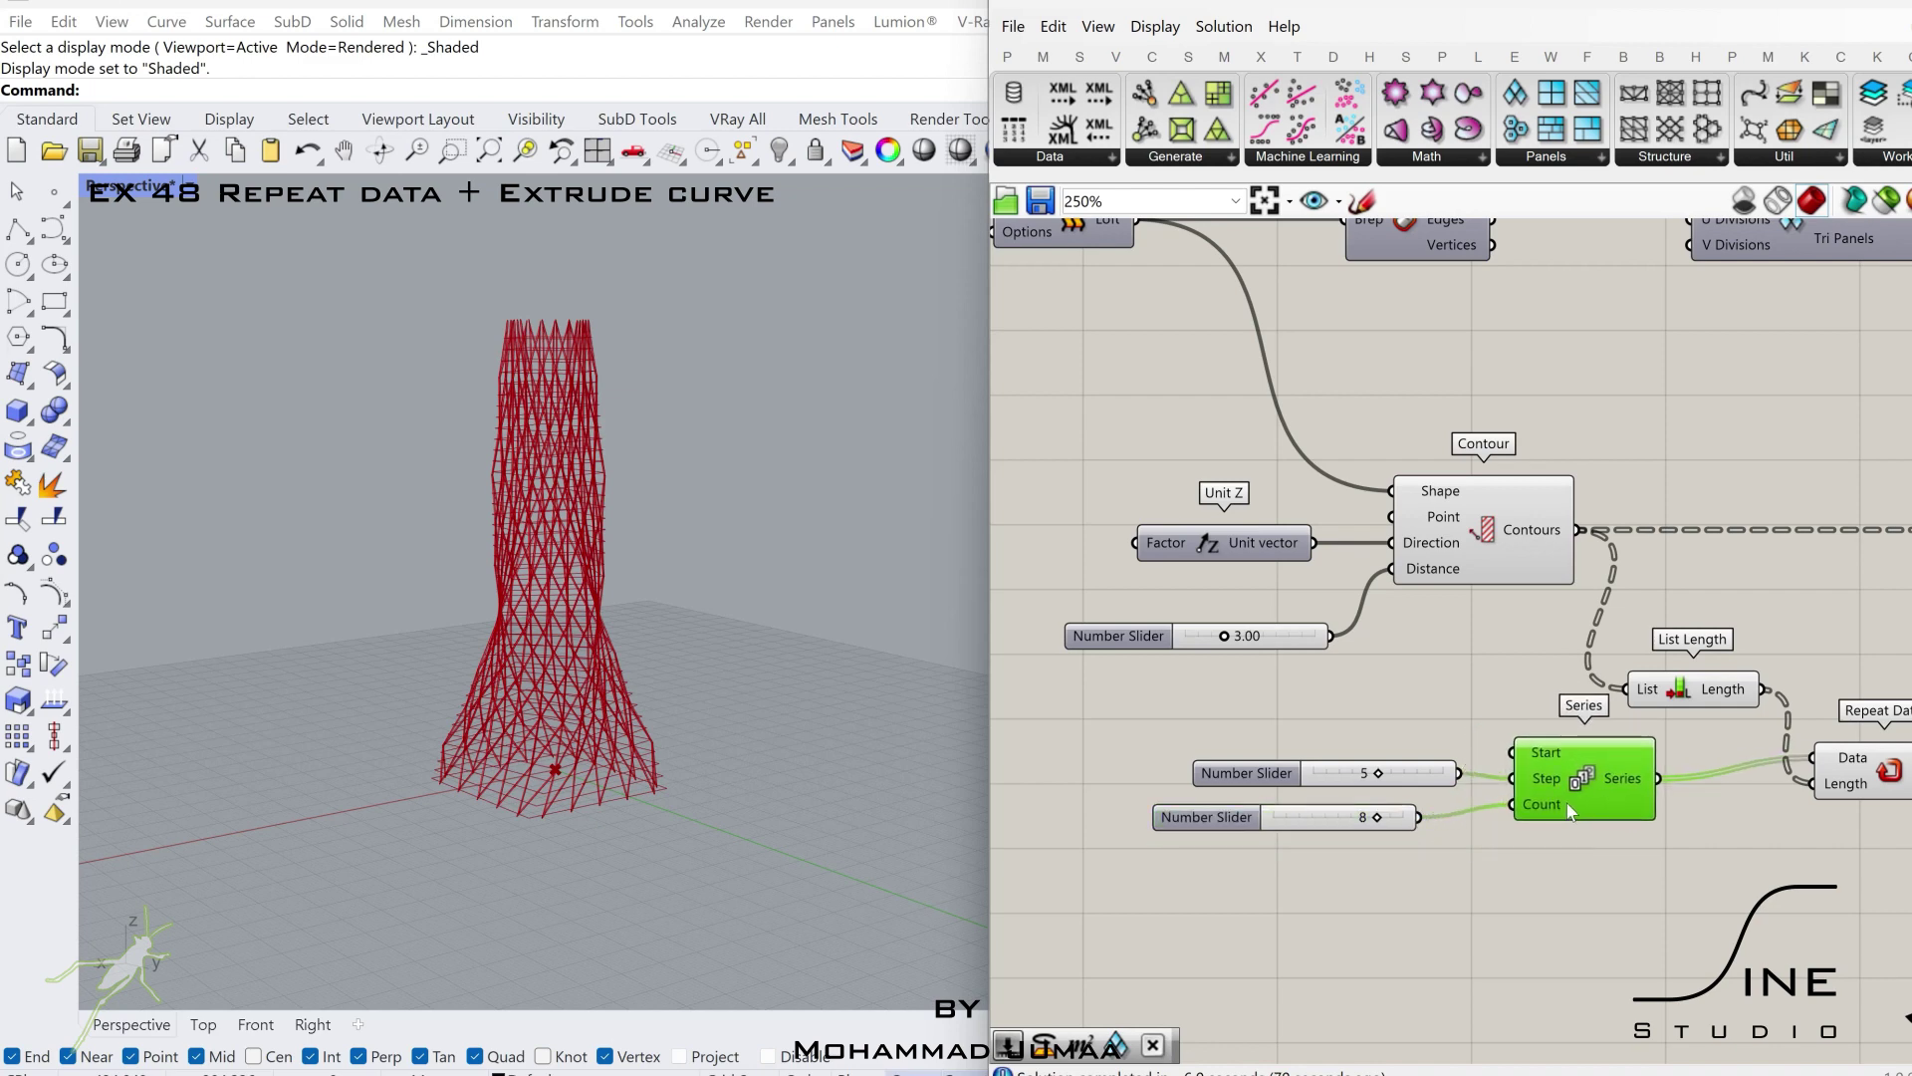
# - Connect the Repeat Data output to Cull Index's Indices input, spacing the two components apart
pyautogui.moveTo(1908, 654); pyautogui.dragTo(1519, 655, button='right')
pyautogui.moveTo(1566, 578); pyautogui.dragTo(1698, 583)
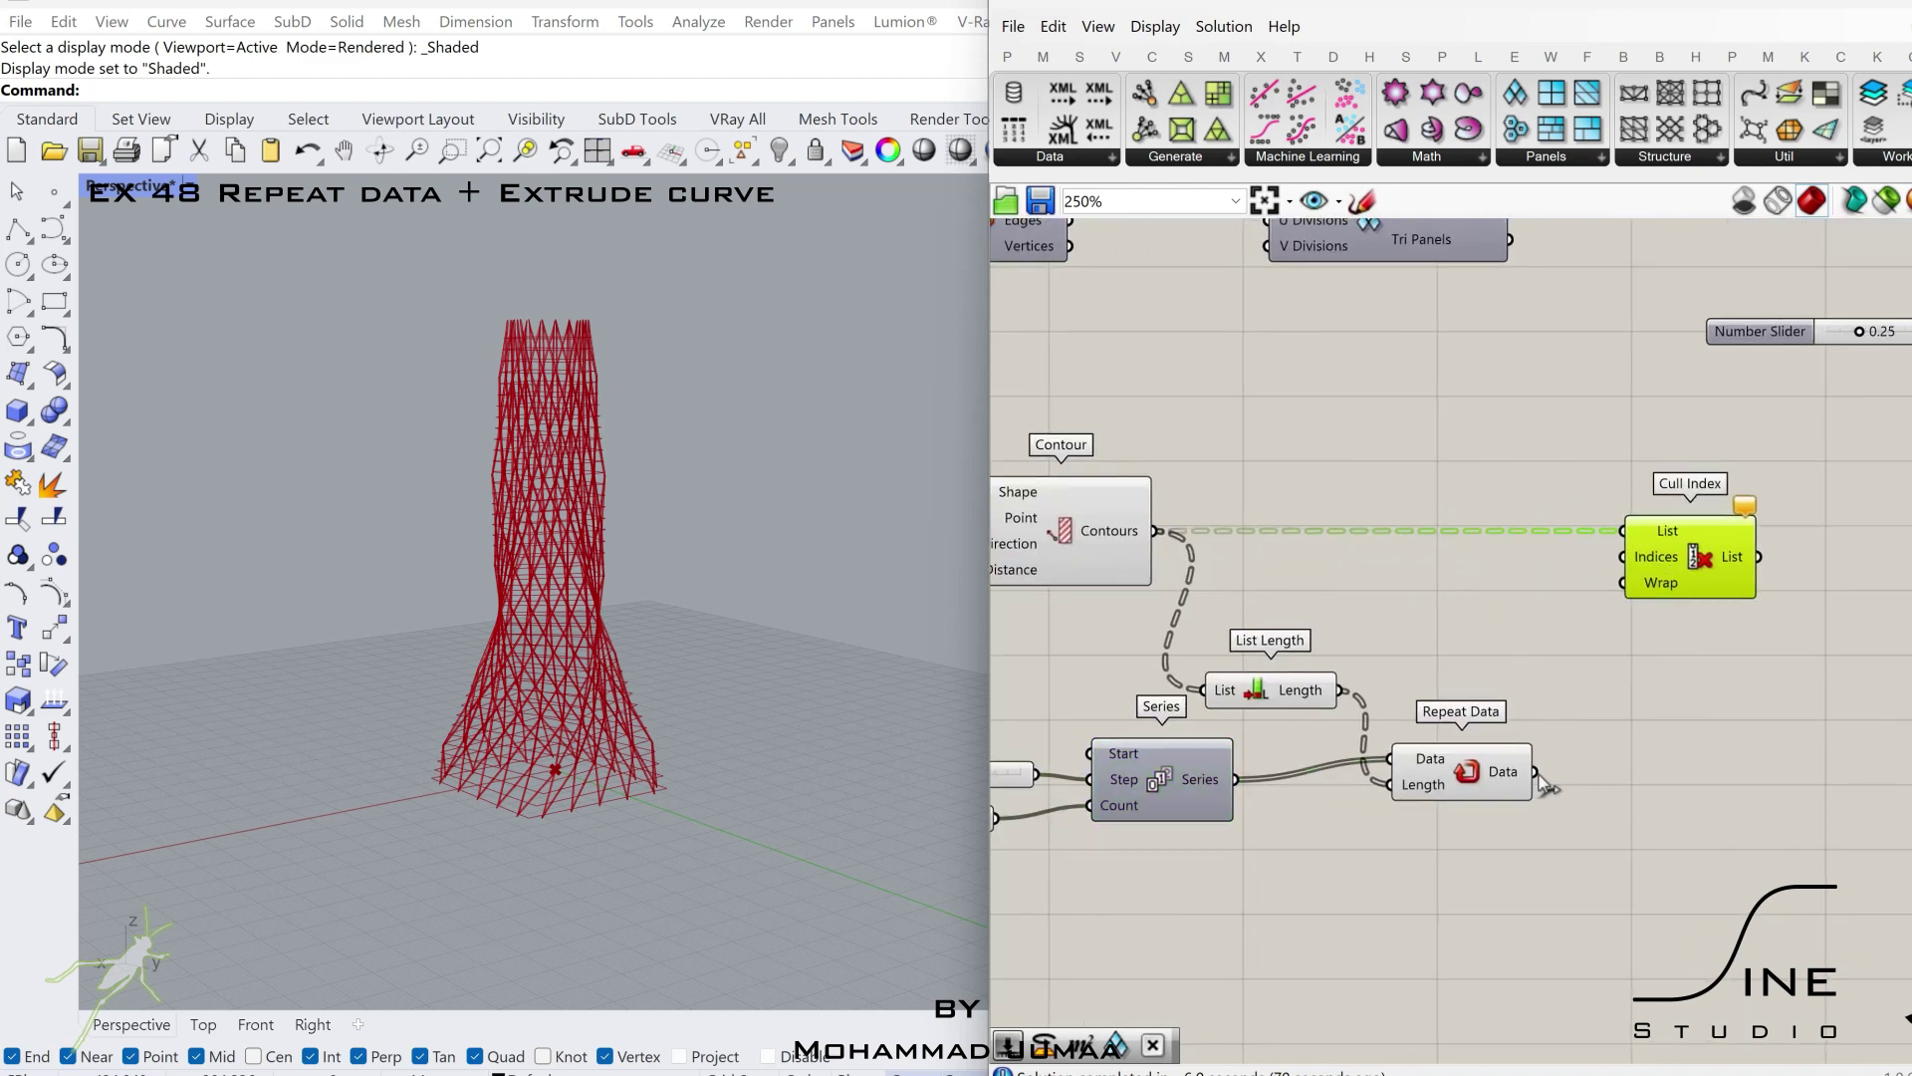
pyautogui.moveTo(1493, 775); pyautogui.dragTo(1663, 564)
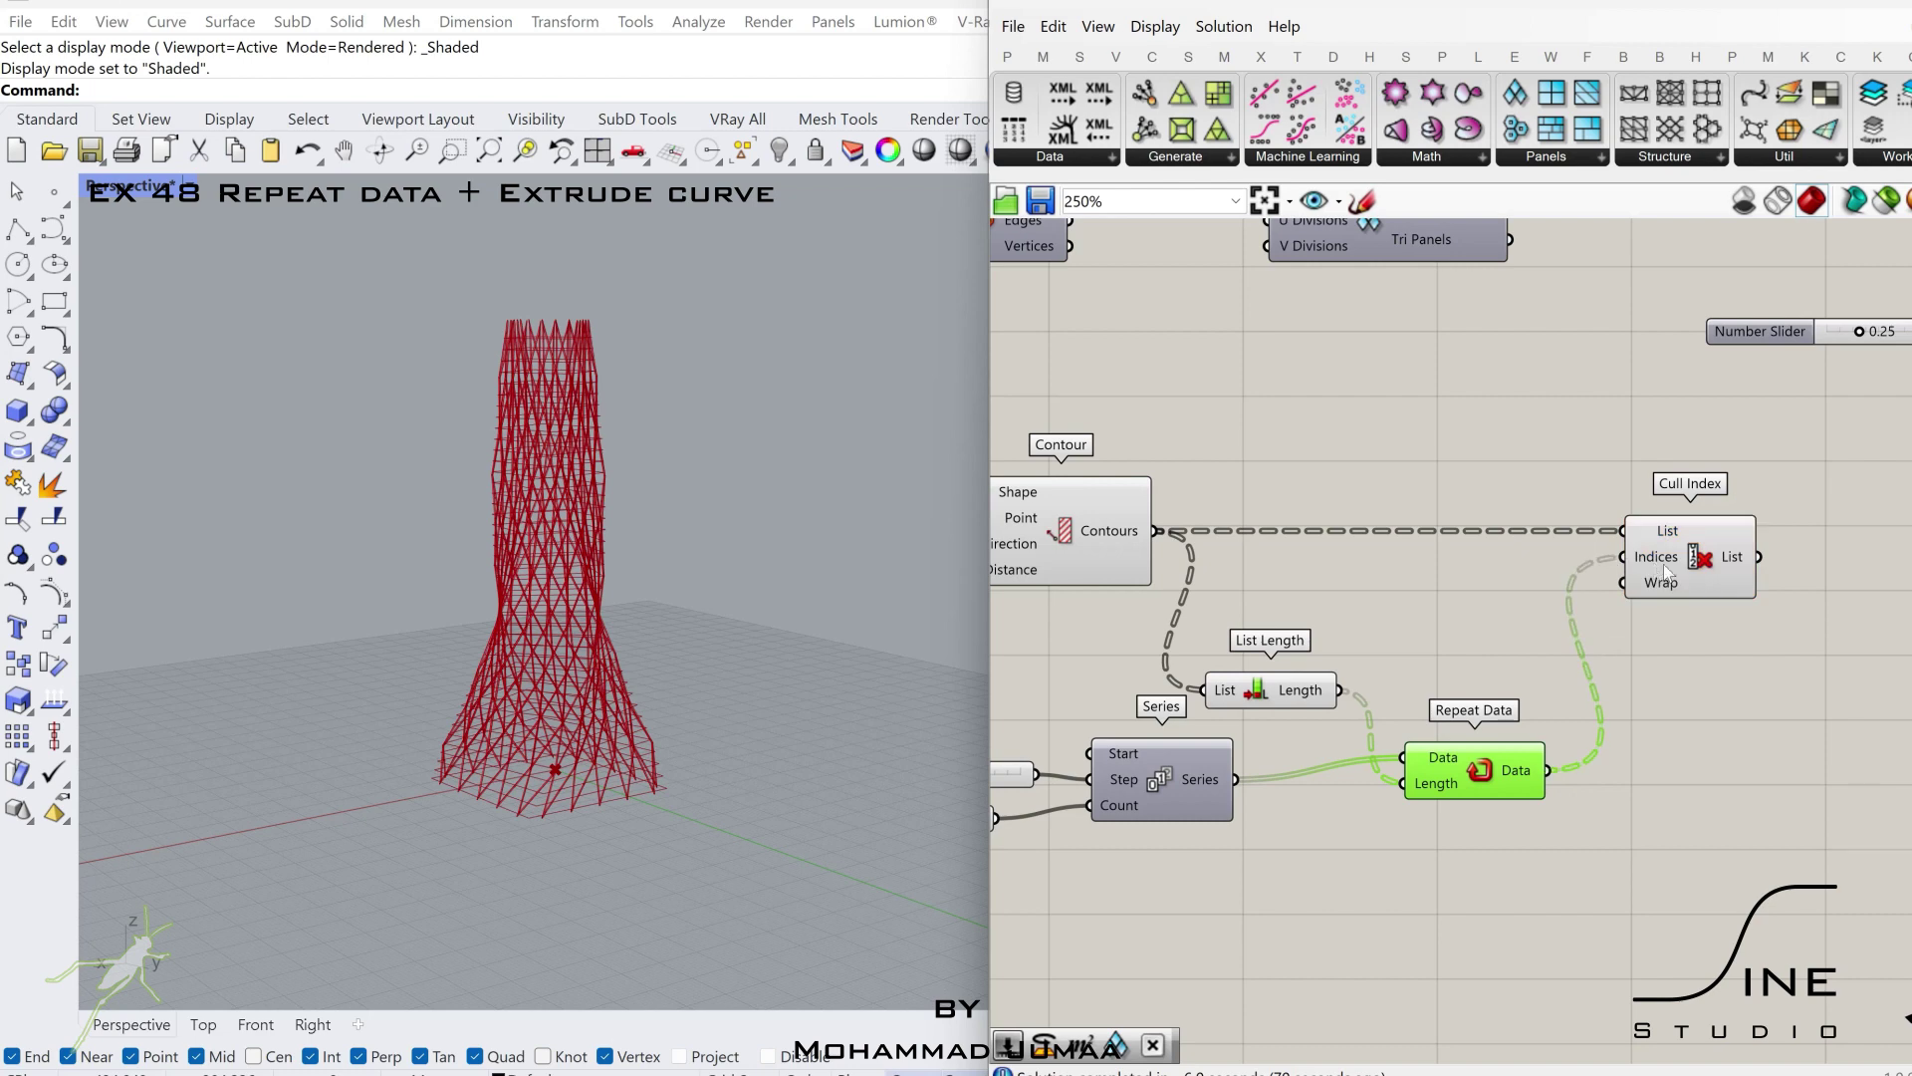
pyautogui.click(1661, 565)
# - Flatten the List input of the List Length component
pyautogui.moveTo(1287, 624); pyautogui.dragTo(1355, 694, button='right')
pyautogui.moveTo(1488, 708); pyautogui.dragTo(1569, 712, button='right')
pyautogui.rightClick(1377, 769)
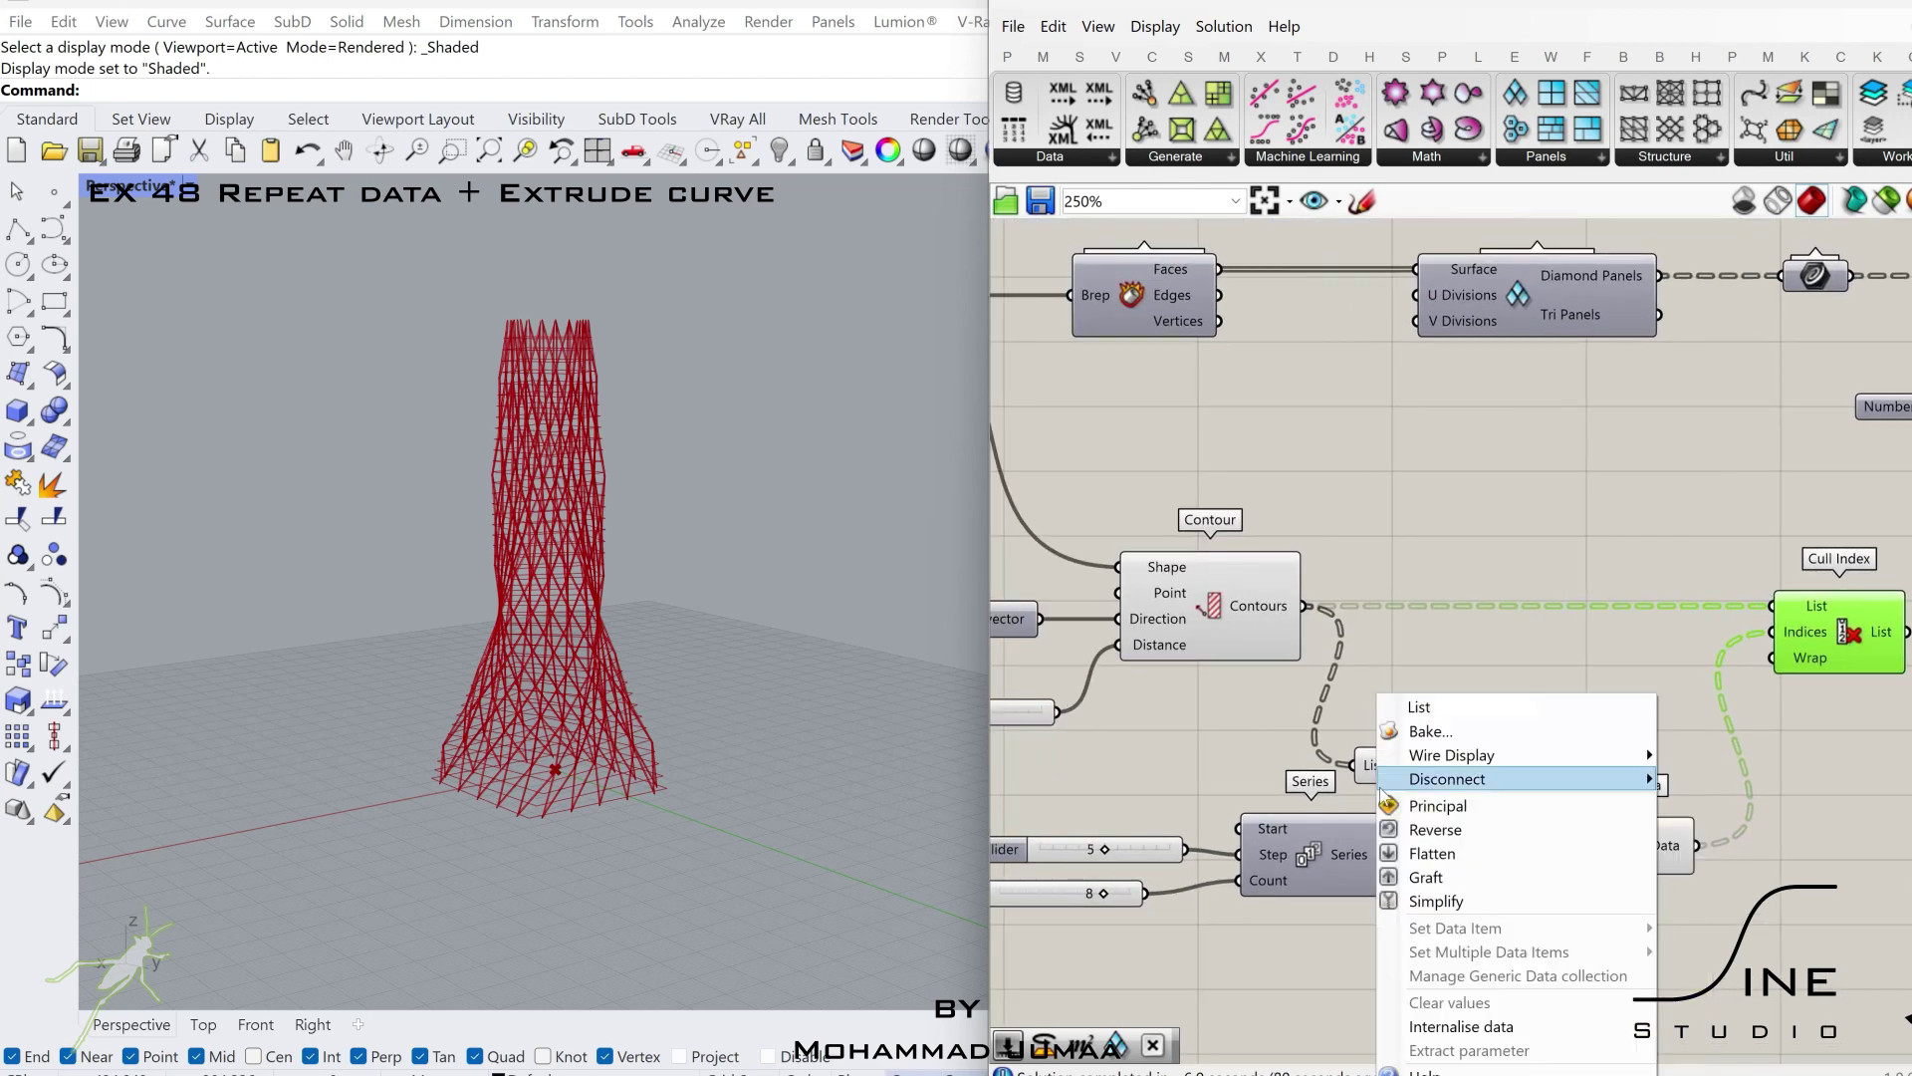
pyautogui.click(1404, 835)
# - Flatten the Contour component's Contours output, and remove the flattening from List Length's List input
pyautogui.rightClick(1295, 609)
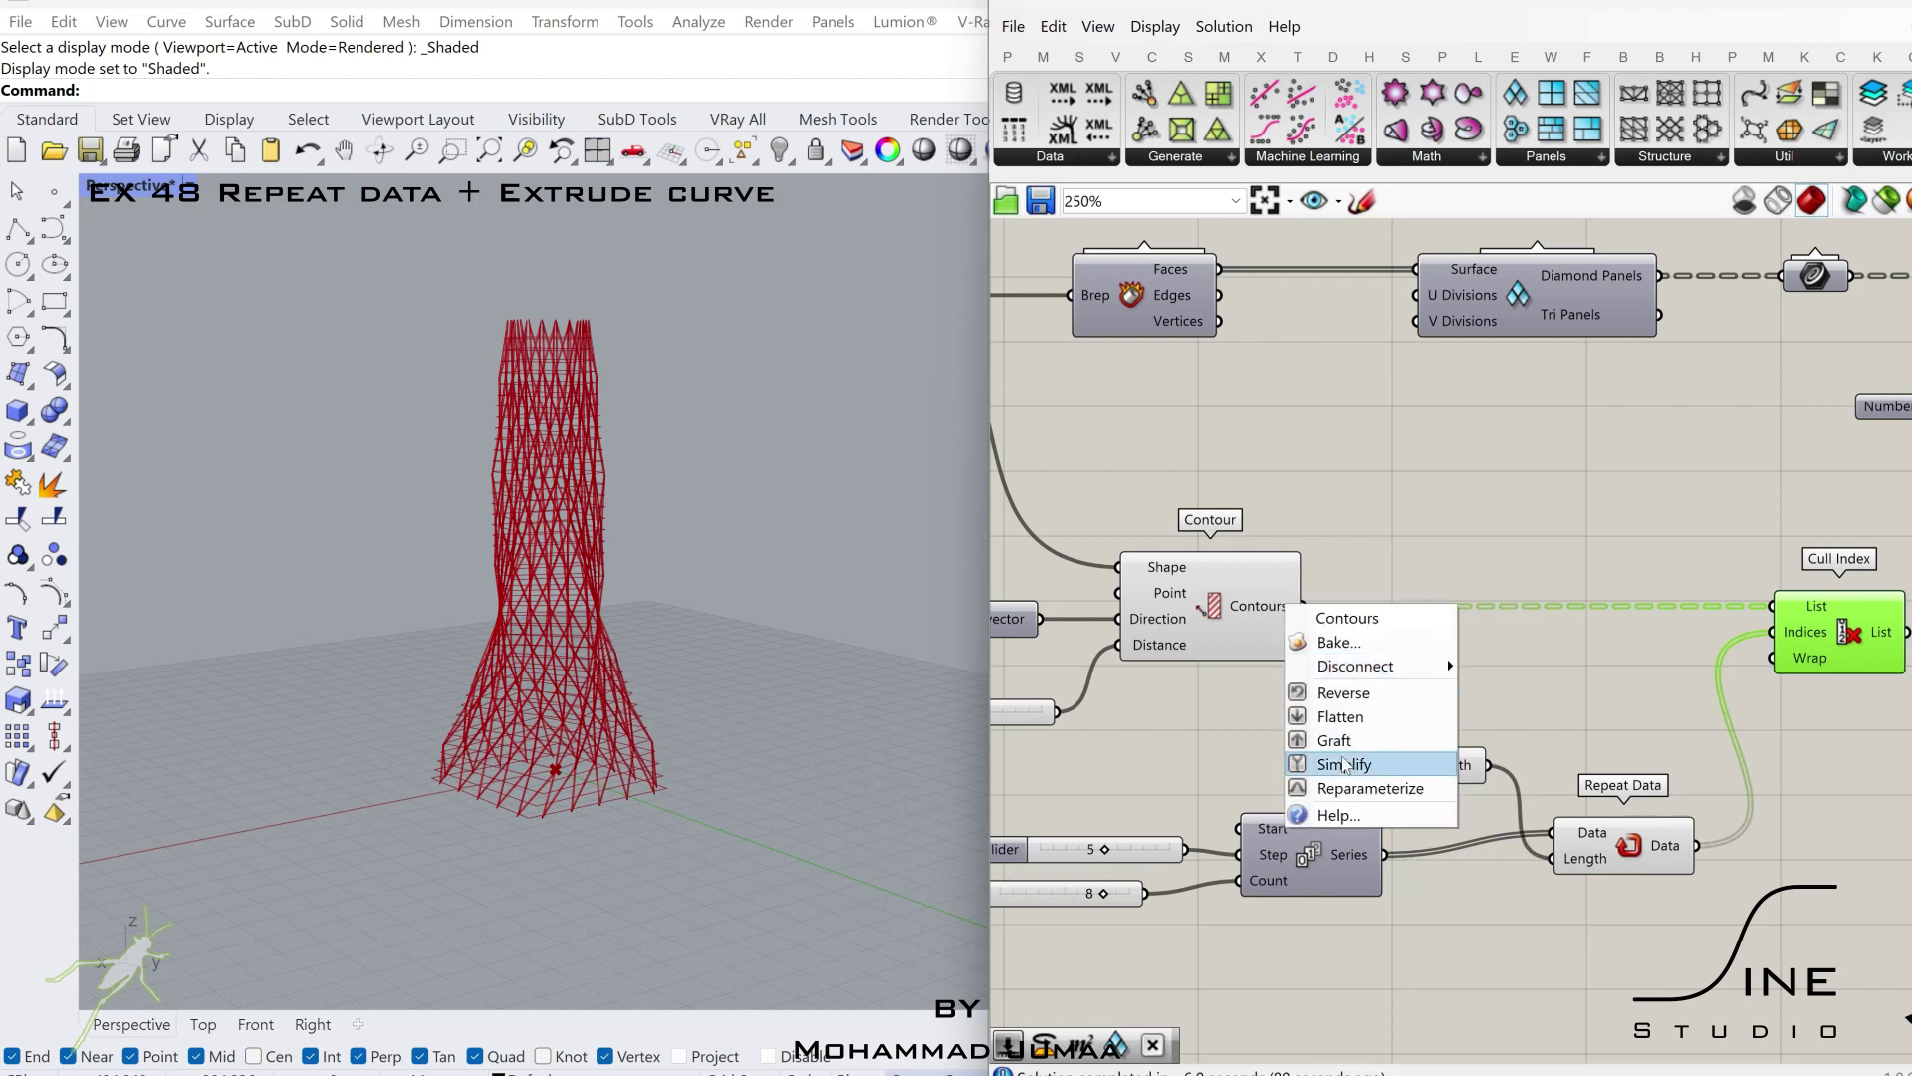
pyautogui.click(1340, 727)
pyautogui.rightClick(1351, 767)
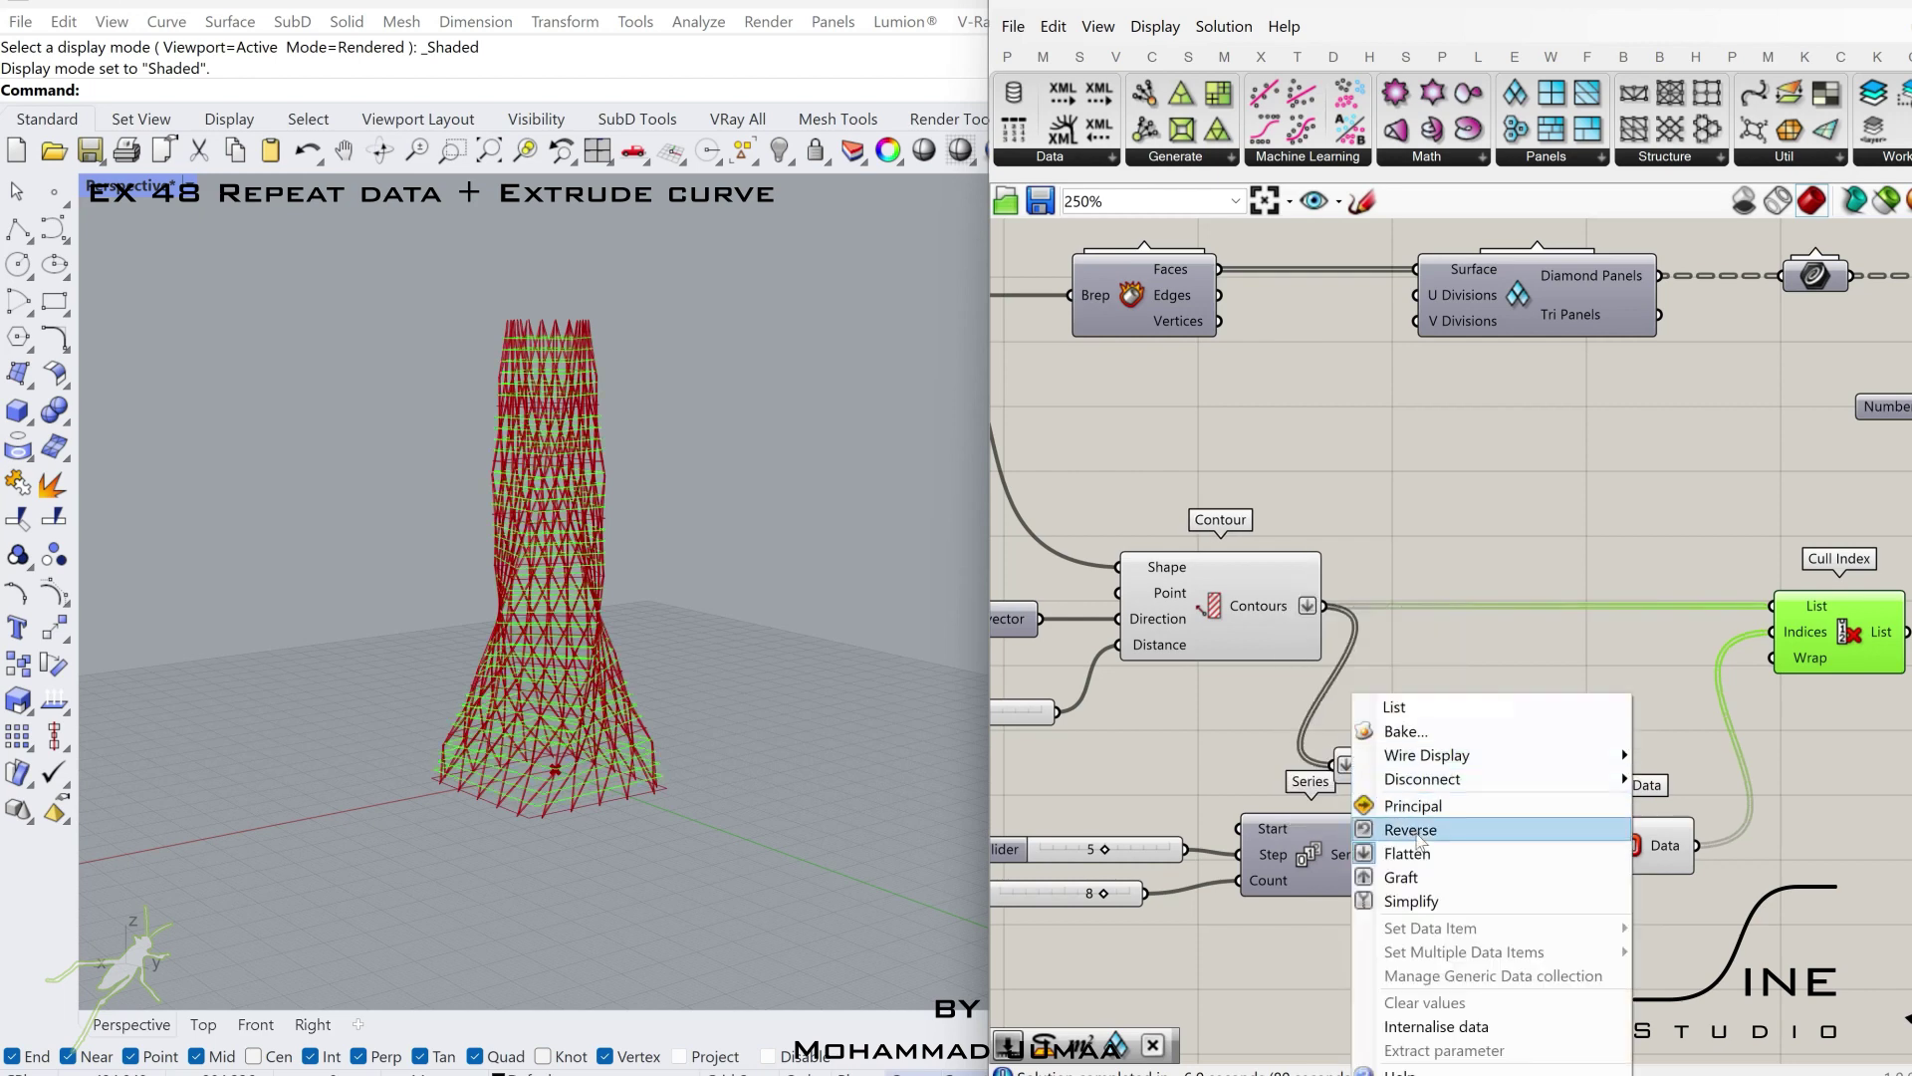
pyautogui.click(1405, 835)
# - Hide the preview of the Contour component
pyautogui.scroll(-3, 1423, 852)
pyautogui.click(1392, 681)
pyautogui.middleClick(1392, 679)
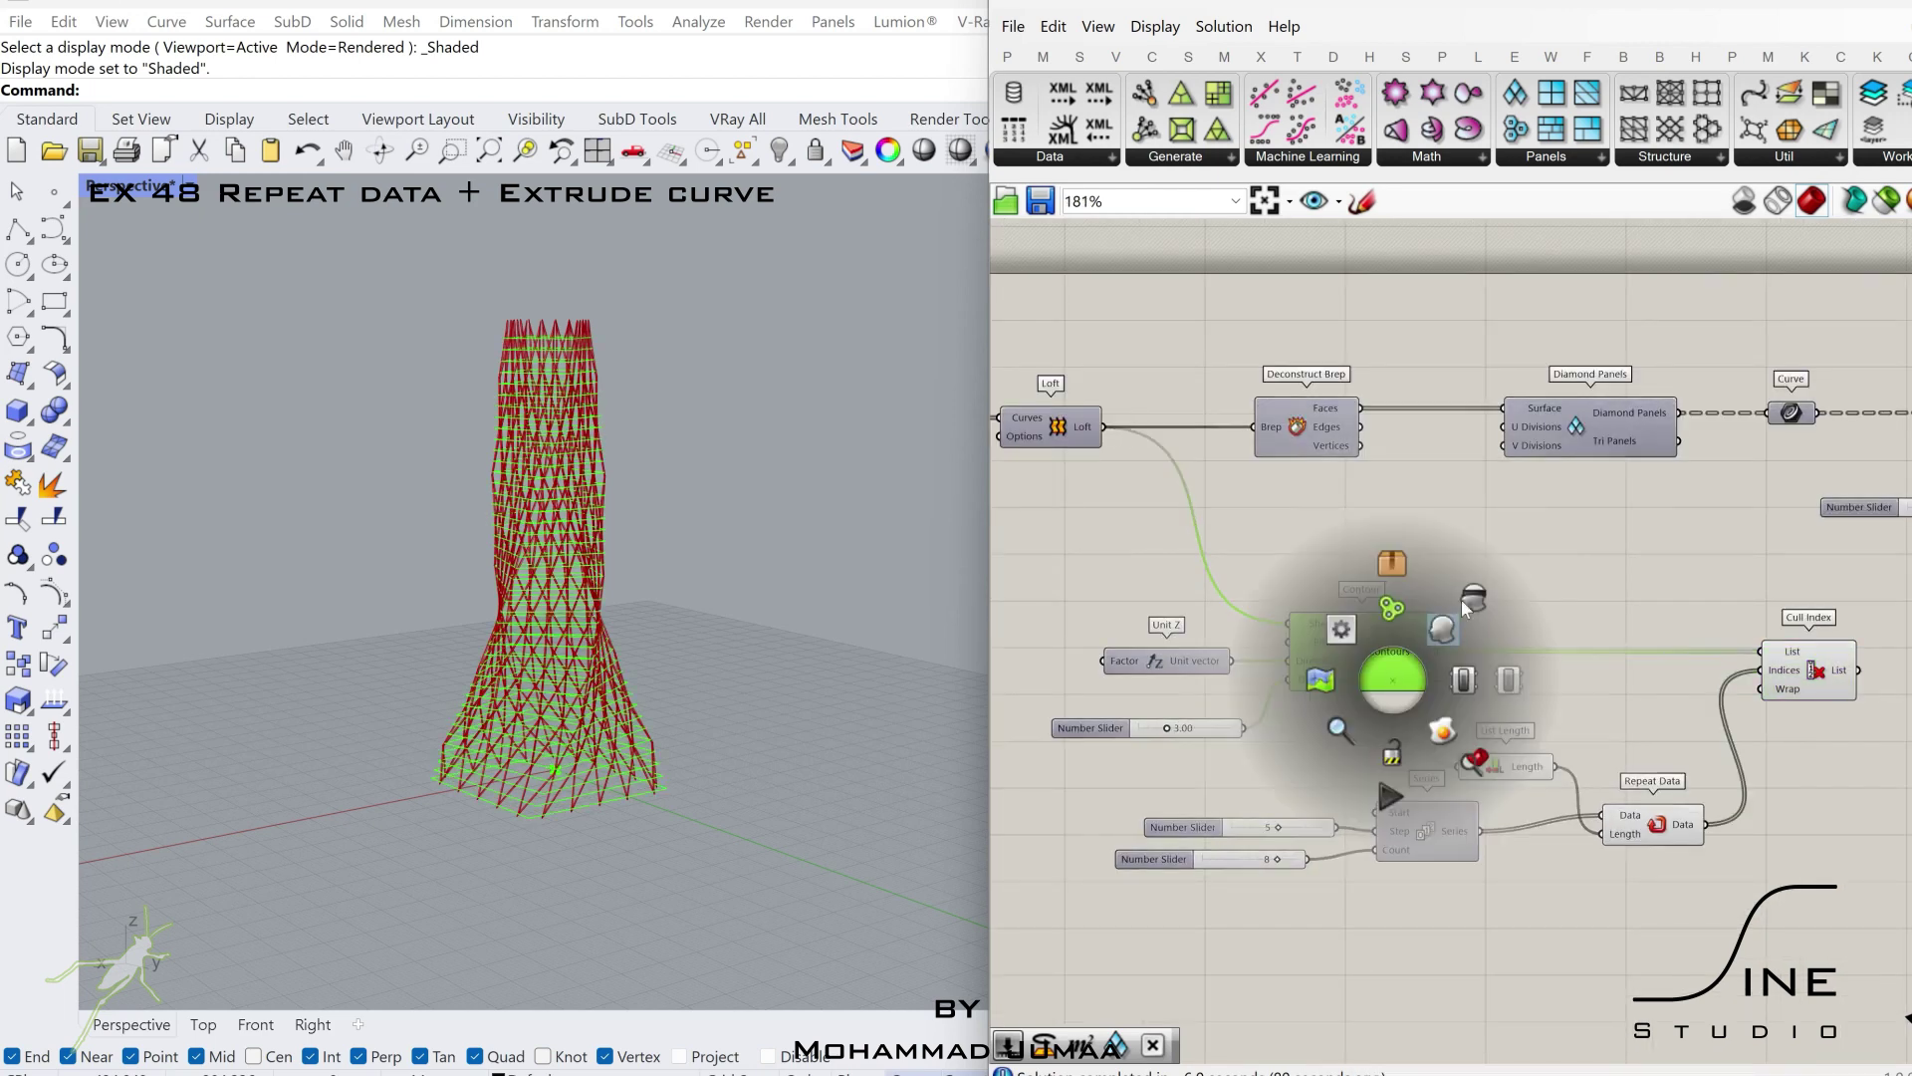
pyautogui.click(1376, 769)
# - Set the number slider feeding the Series Step to 4, and shift Repeat Data slightly closer to Cull Index
pyautogui.click(1661, 668)
pyautogui.moveTo(1653, 635); pyautogui.dragTo(1457, 655, button='right')
pyautogui.scroll(5, 1340, 775)
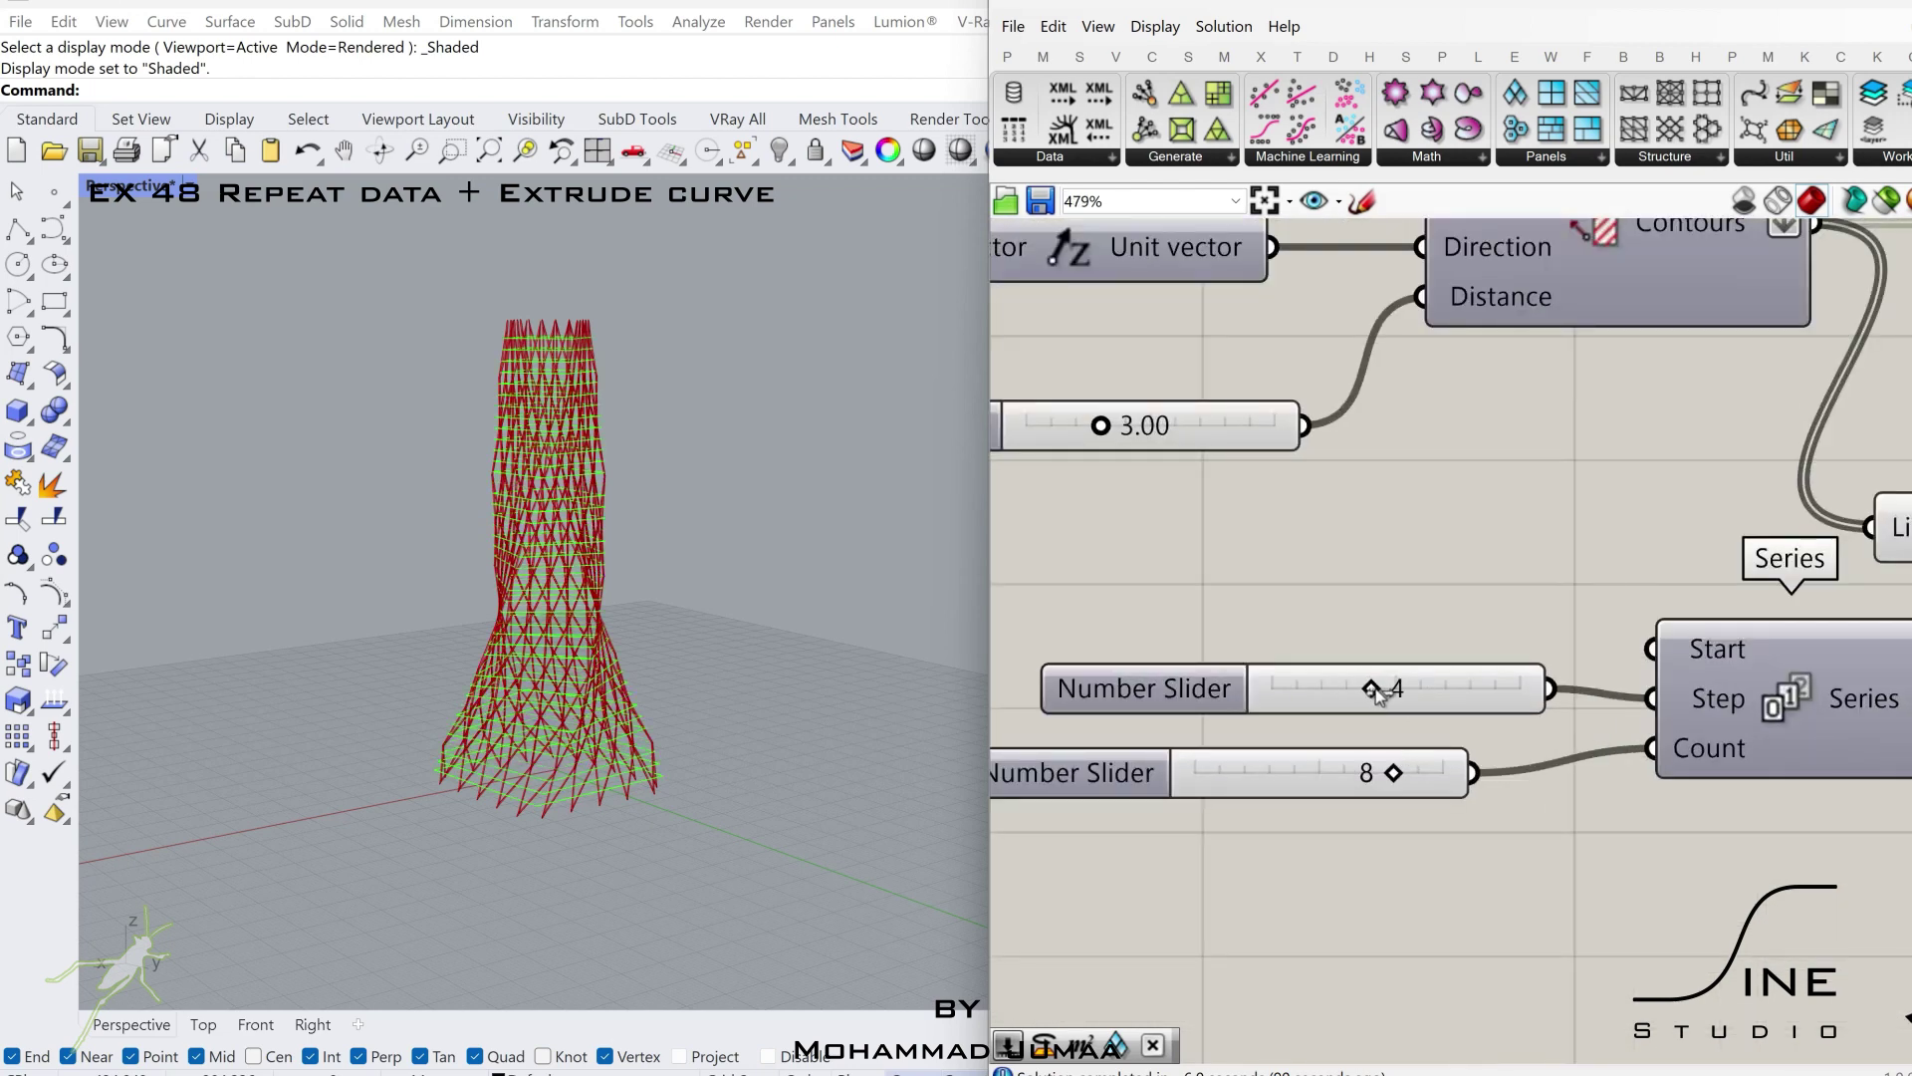
pyautogui.scroll(-3, 1398, 697)
pyautogui.moveTo(1892, 592); pyautogui.dragTo(1434, 642, button='right')
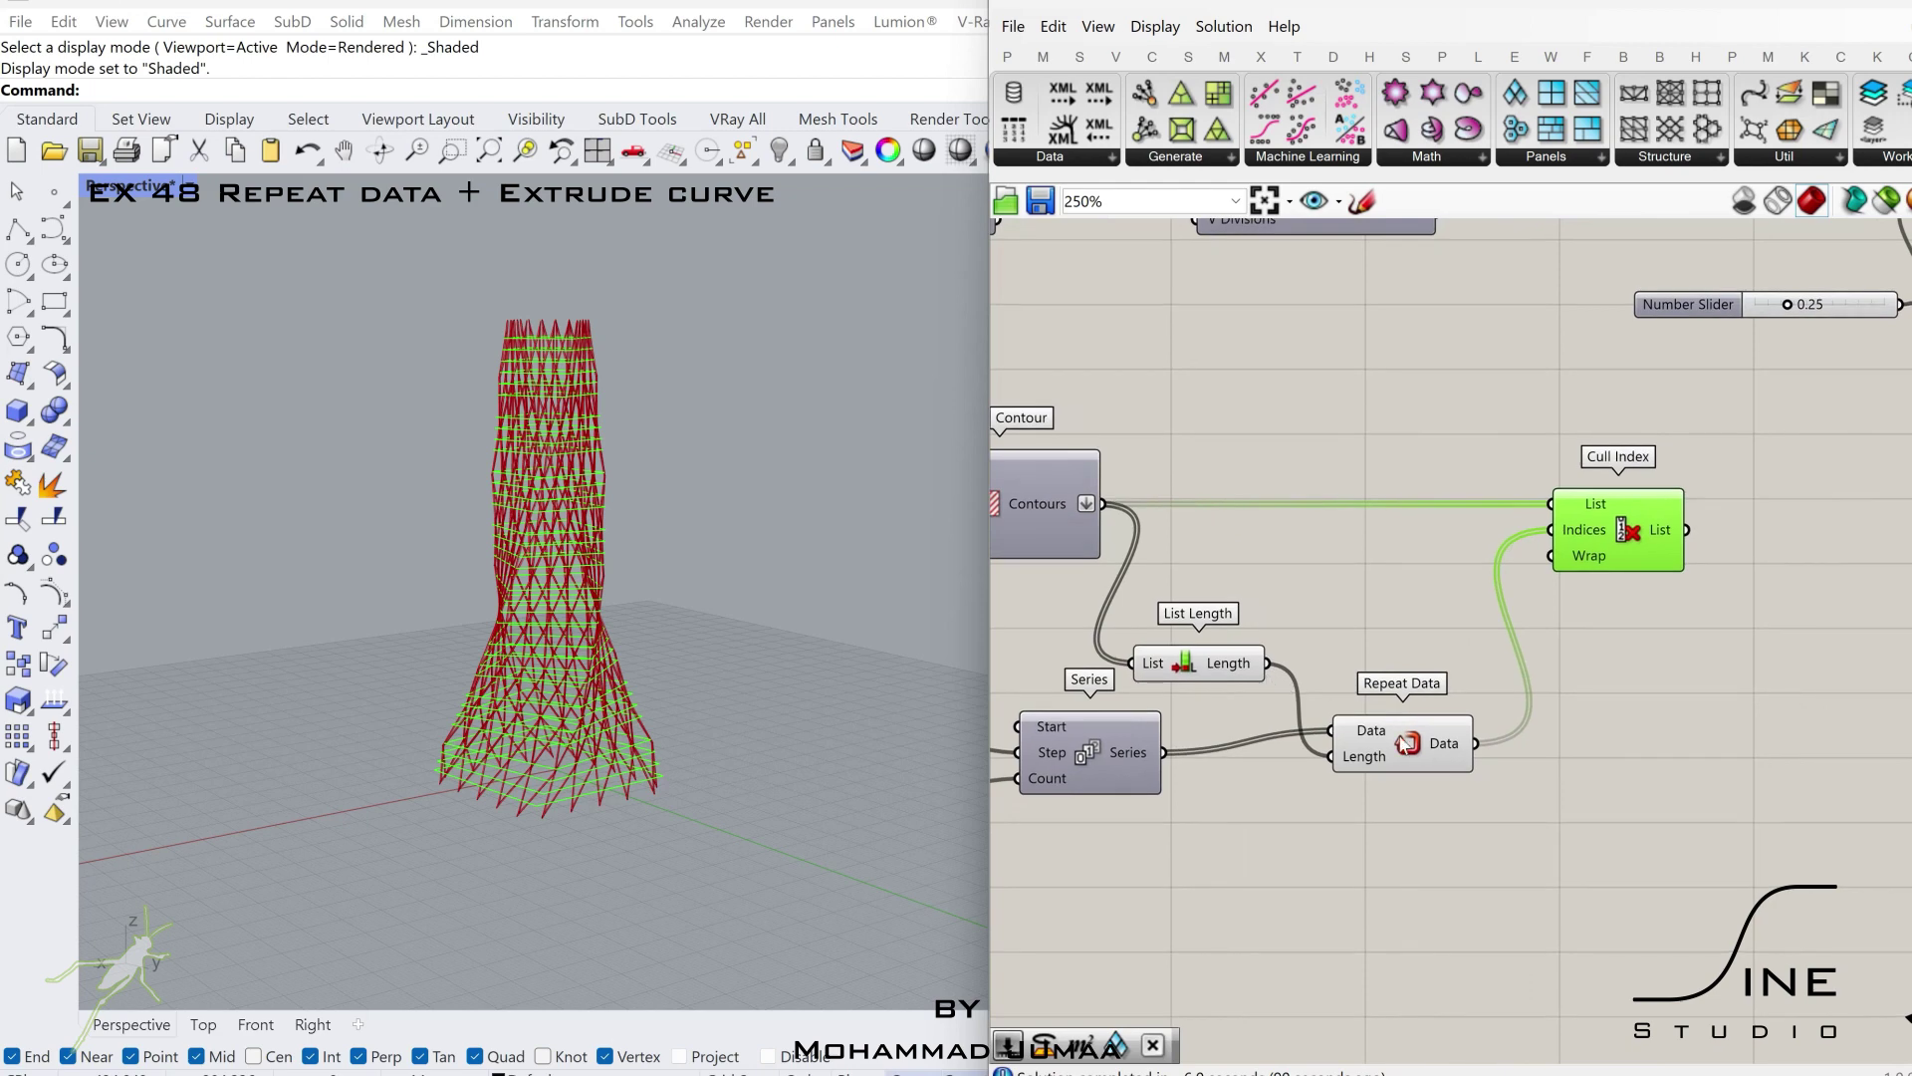
pyautogui.moveTo(1402, 738); pyautogui.dragTo(1436, 745)
pyautogui.moveTo(1621, 562); pyautogui.dragTo(1628, 564)
# - Add an Offset Curve component after Cull Index, with the culled List connected to its Curve input
pyautogui.scroll(-2, 1645, 592)
pyautogui.moveTo(1634, 610); pyautogui.dragTo(1344, 692, button='right')
pyautogui.click(1598, 625)
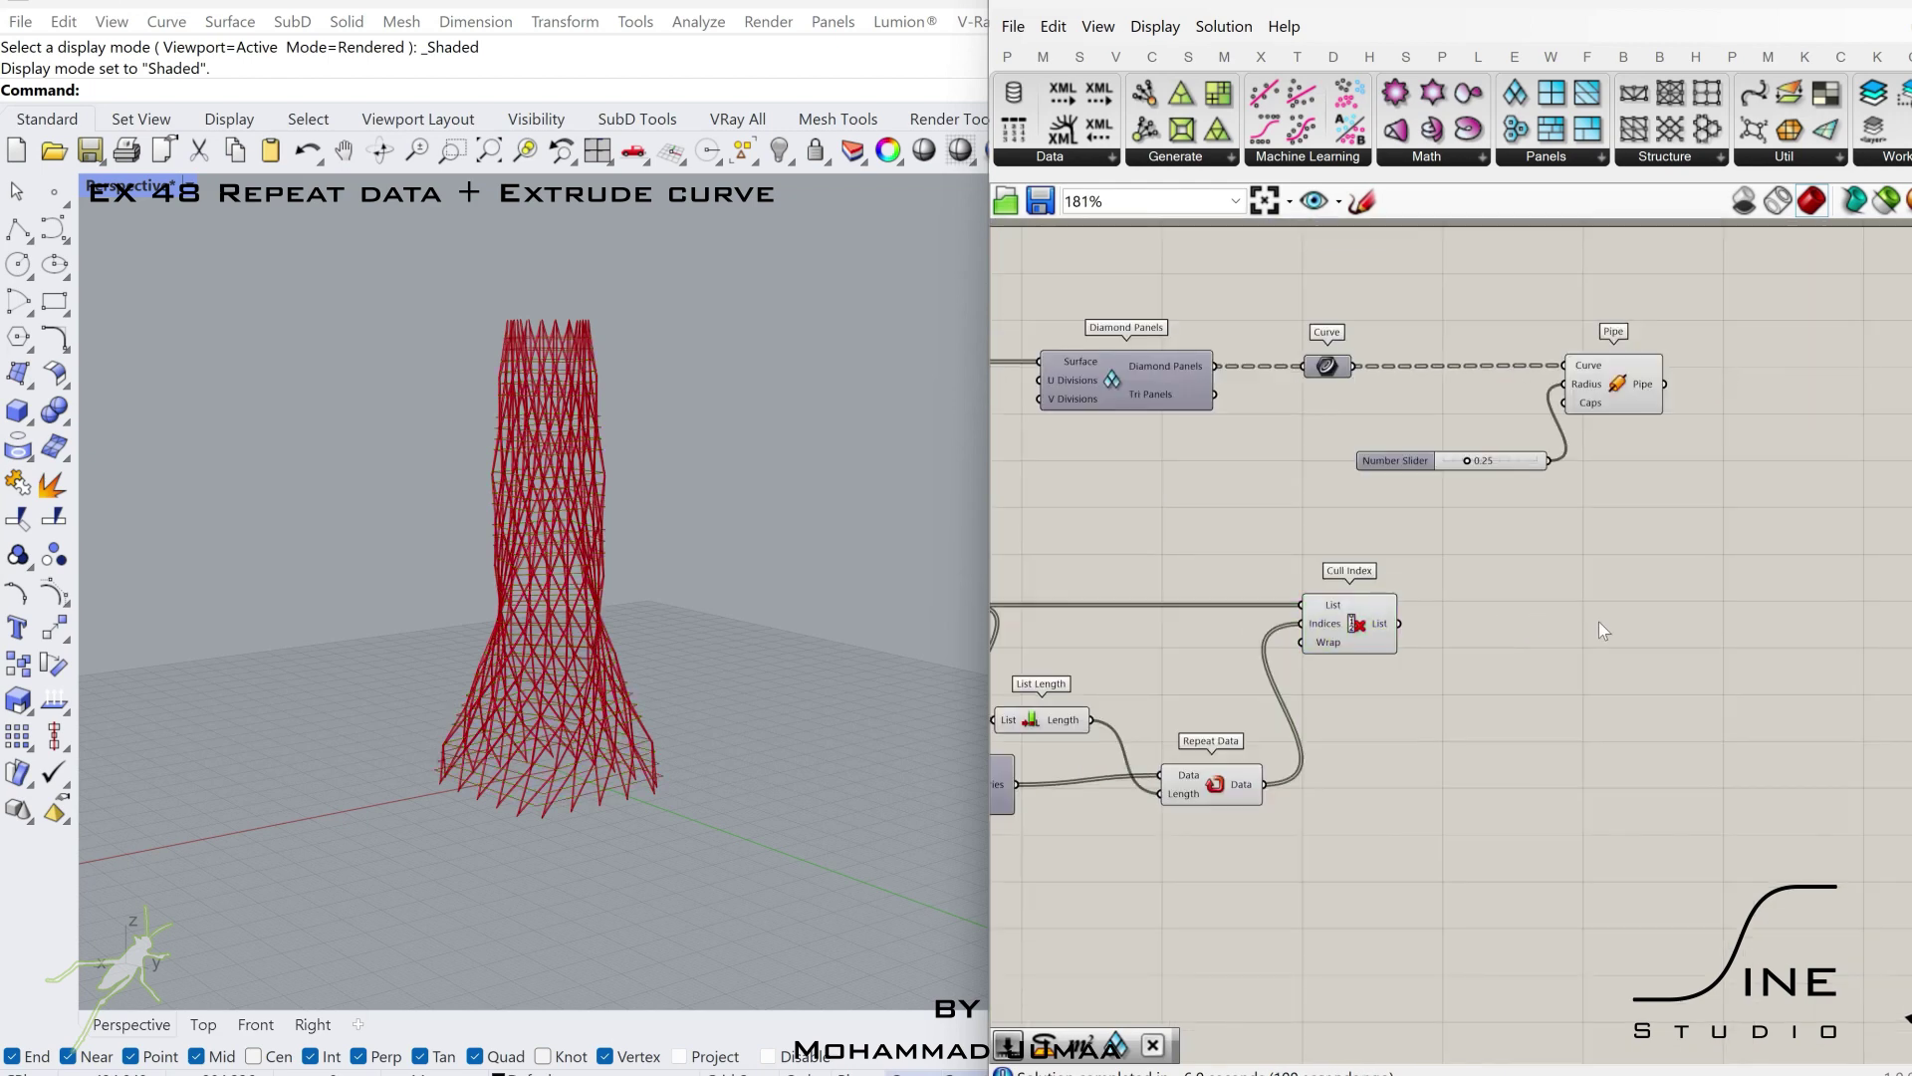
pyautogui.scroll(2, 1602, 628)
pyautogui.doubleClick(1602, 628)
pyautogui.write('offset')
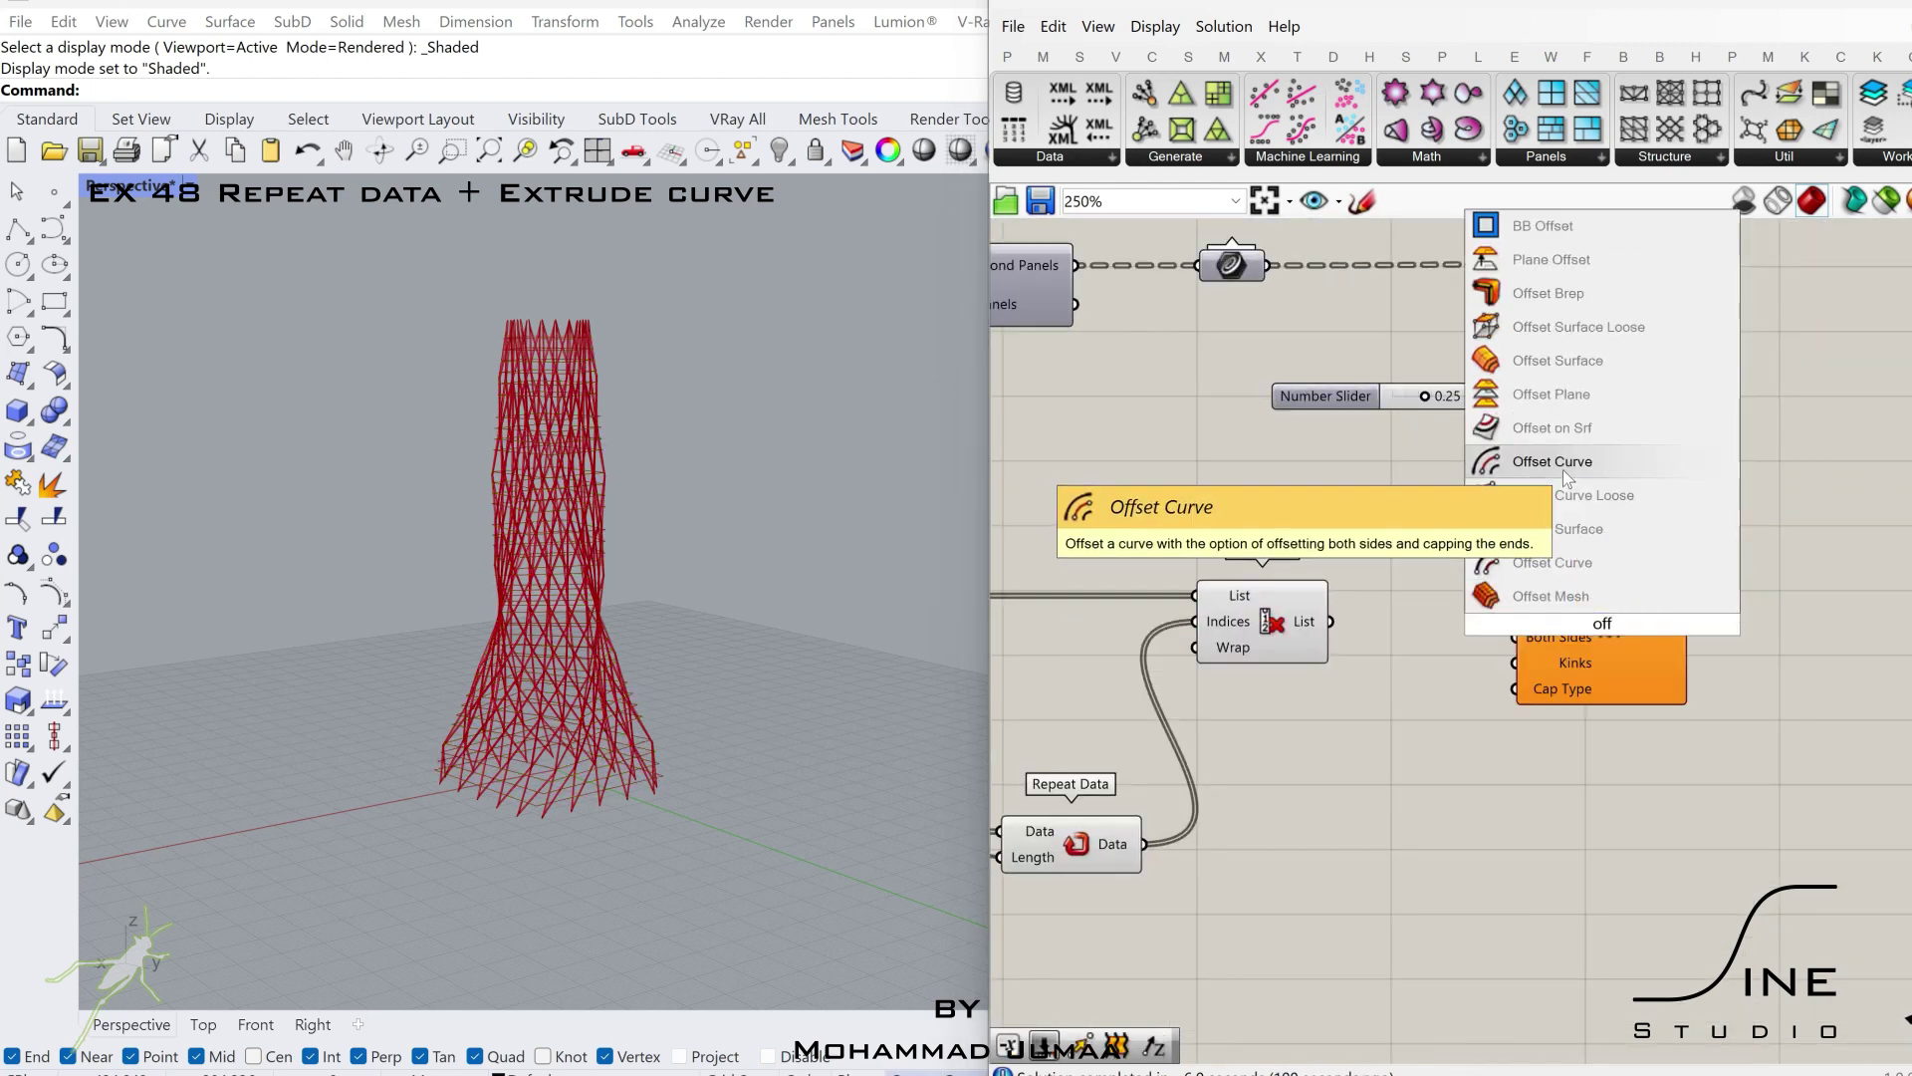
pyautogui.click(1562, 469)
pyautogui.moveTo(1504, 567); pyautogui.dragTo(1515, 559)
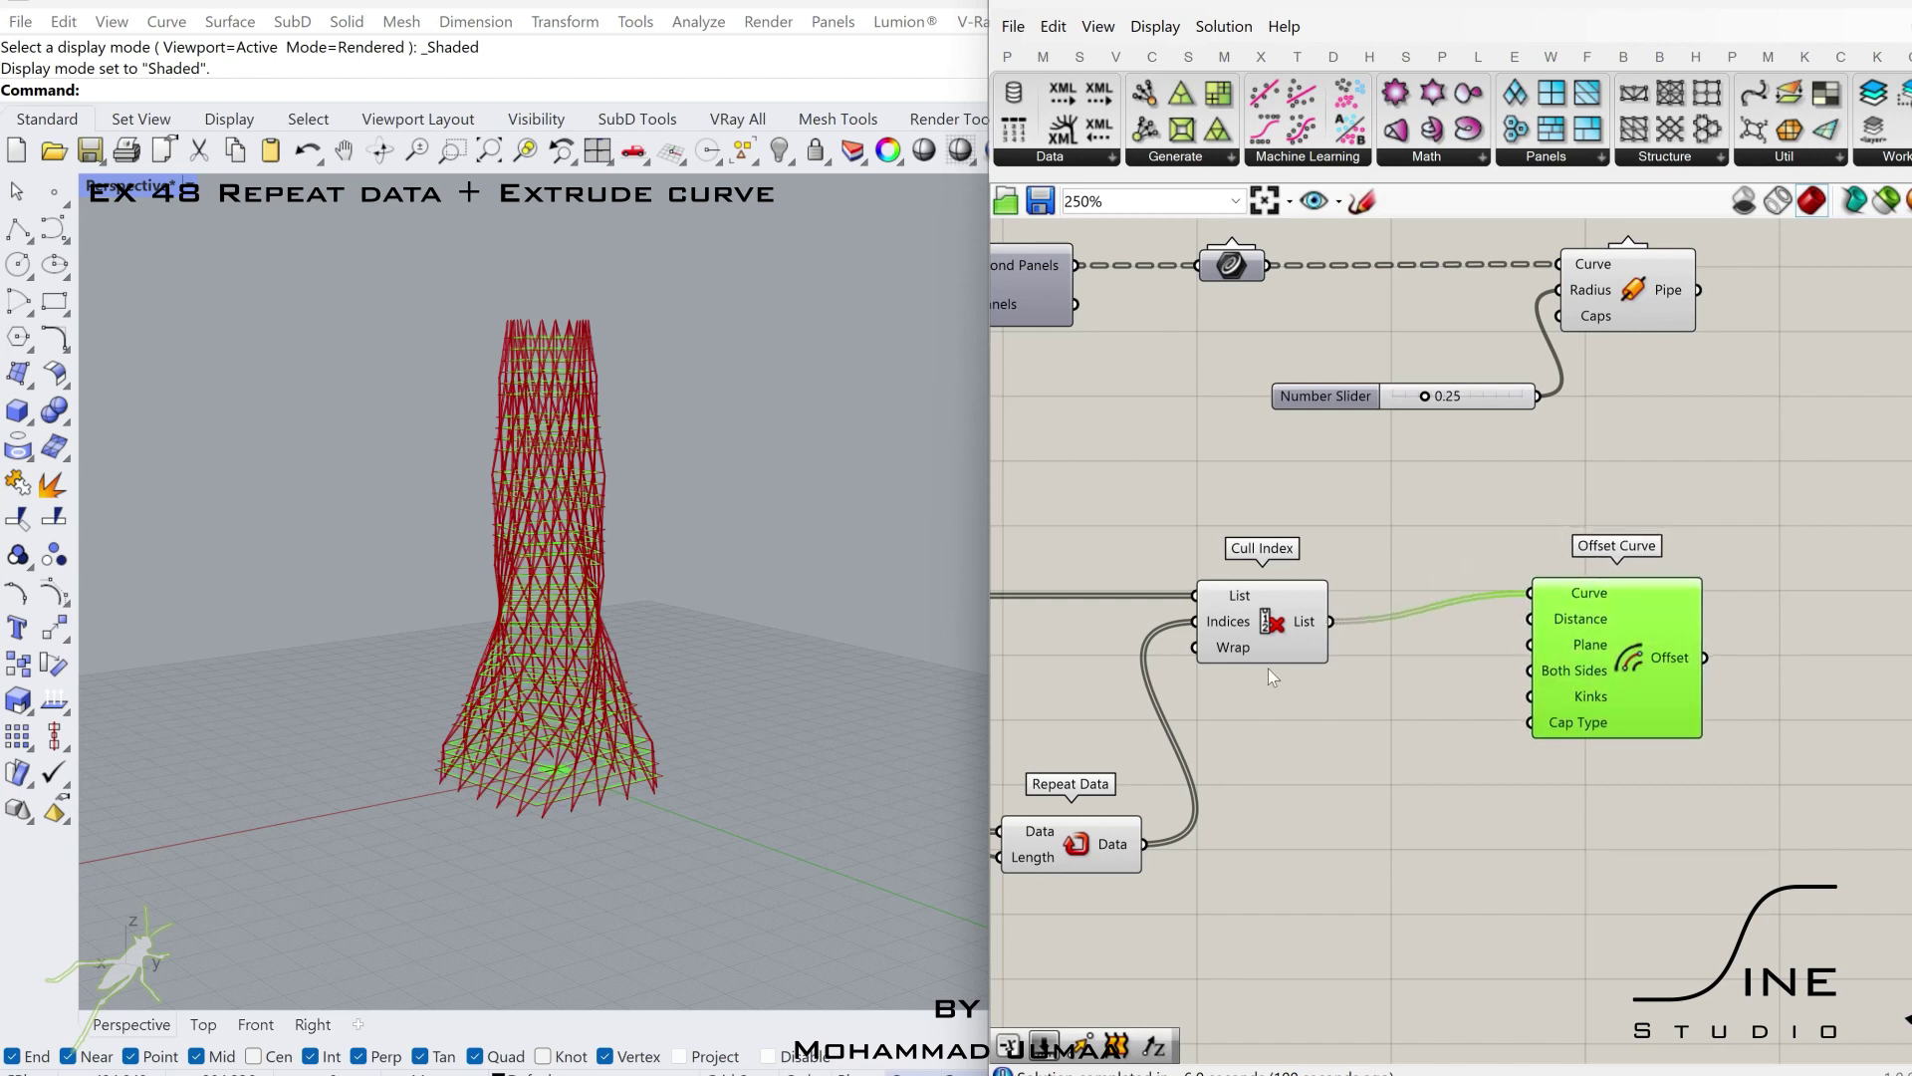
pyautogui.moveTo(1671, 662); pyautogui.dragTo(1707, 692)
# - Add an Extrude component after Offset Curve
pyautogui.moveTo(1707, 757); pyautogui.dragTo(1418, 668, button='right')
pyautogui.moveTo(1403, 648); pyautogui.dragTo(1534, 648)
pyautogui.doubleClick(1640, 649)
pyautogui.write('ex')
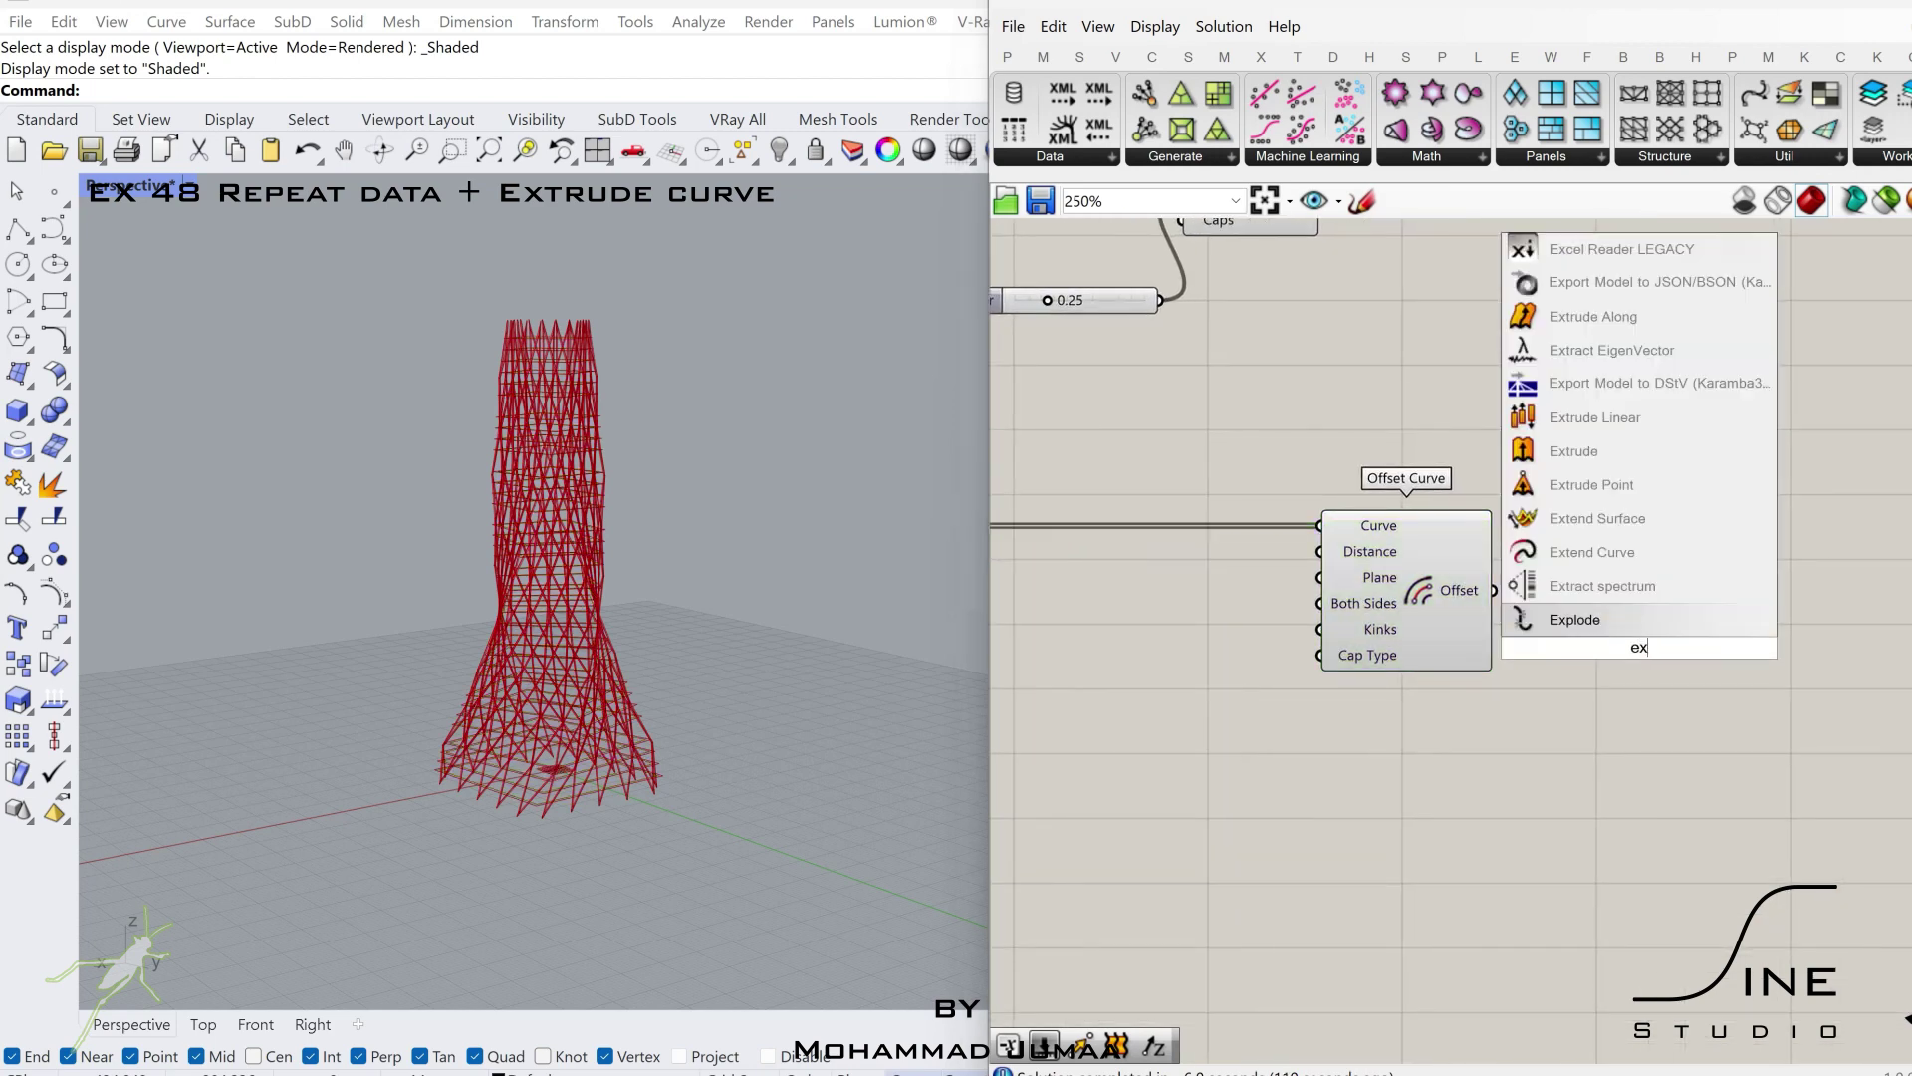
pyautogui.click(1589, 455)
pyautogui.moveTo(1594, 647); pyautogui.dragTo(1664, 647)
# - Add a Unit Z component with a 1.00 number slider as its Factor, connected to Extrude's Direction input
pyautogui.doubleClick(1515, 745)
pyautogui.write('z')
pyautogui.press('Return')
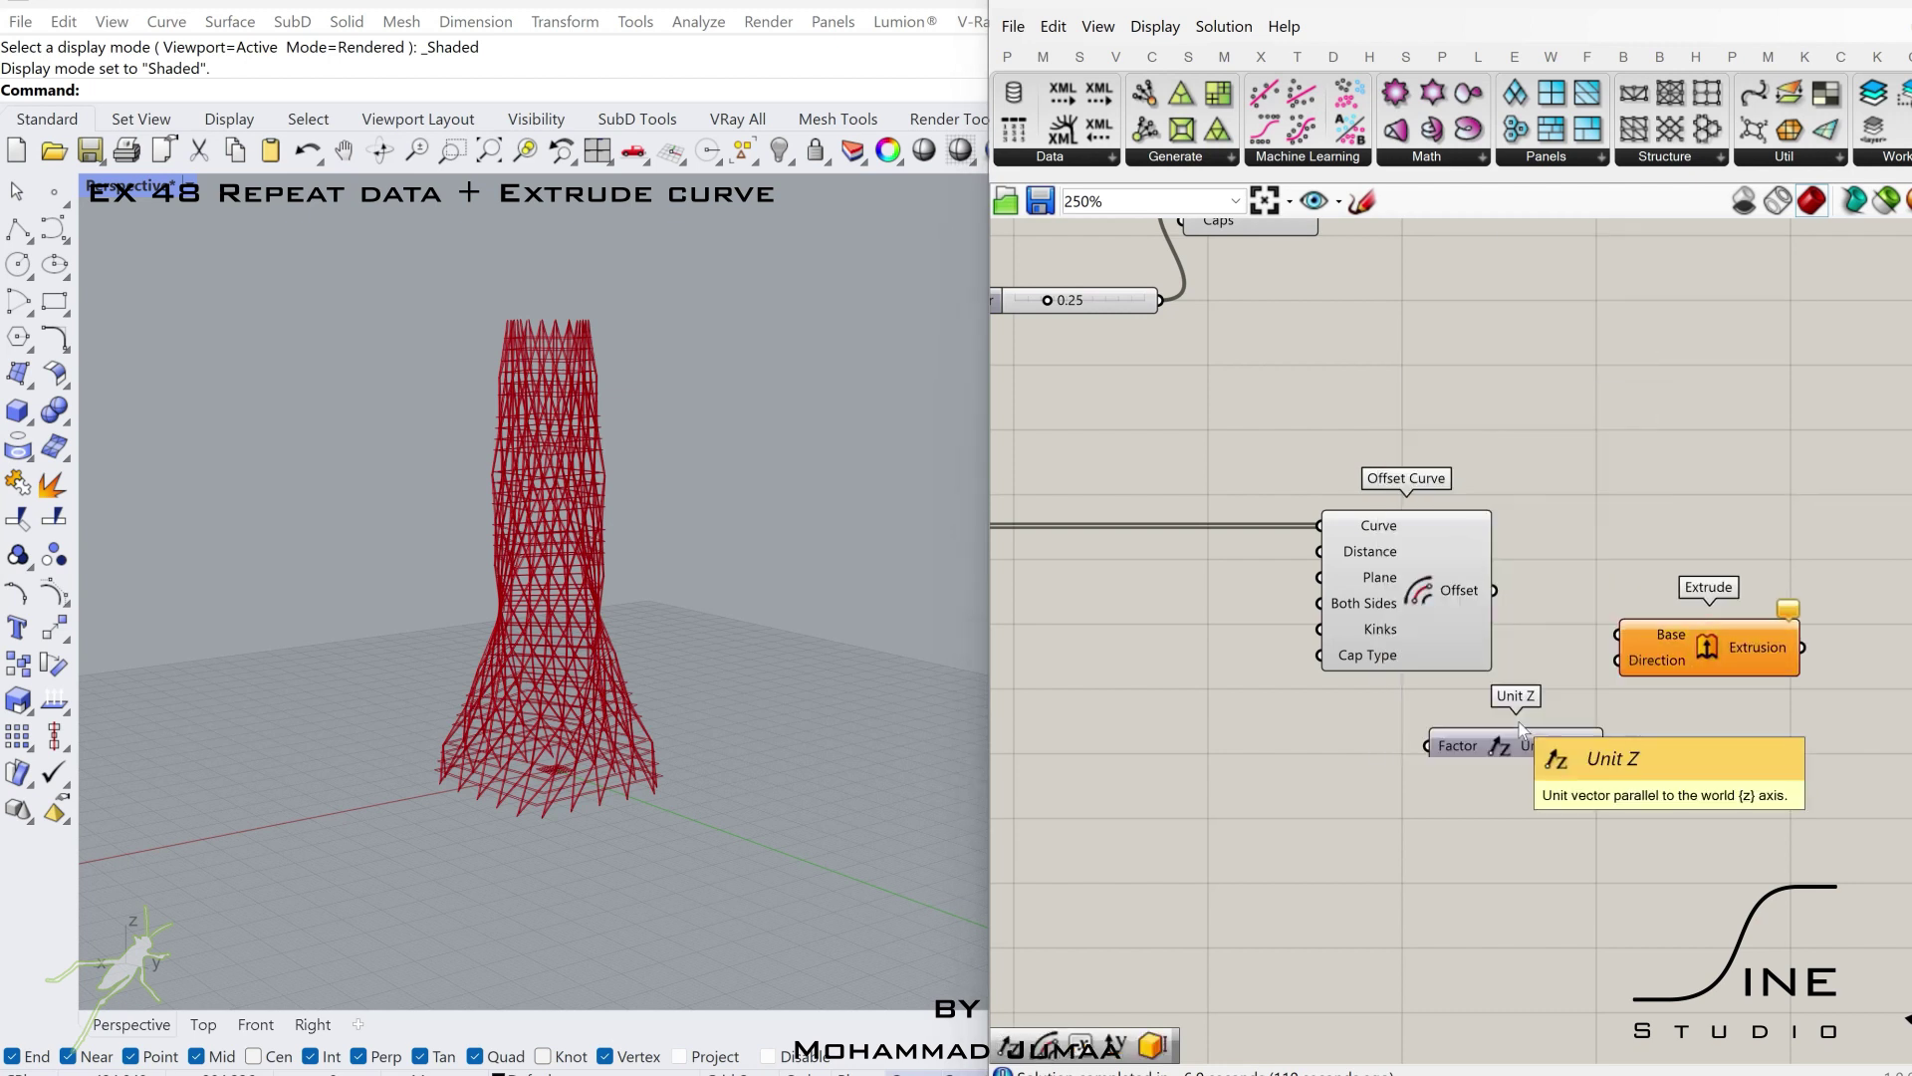
pyautogui.moveTo(1571, 754); pyautogui.dragTo(1498, 758)
pyautogui.doubleClick(1262, 795)
pyautogui.write('1')
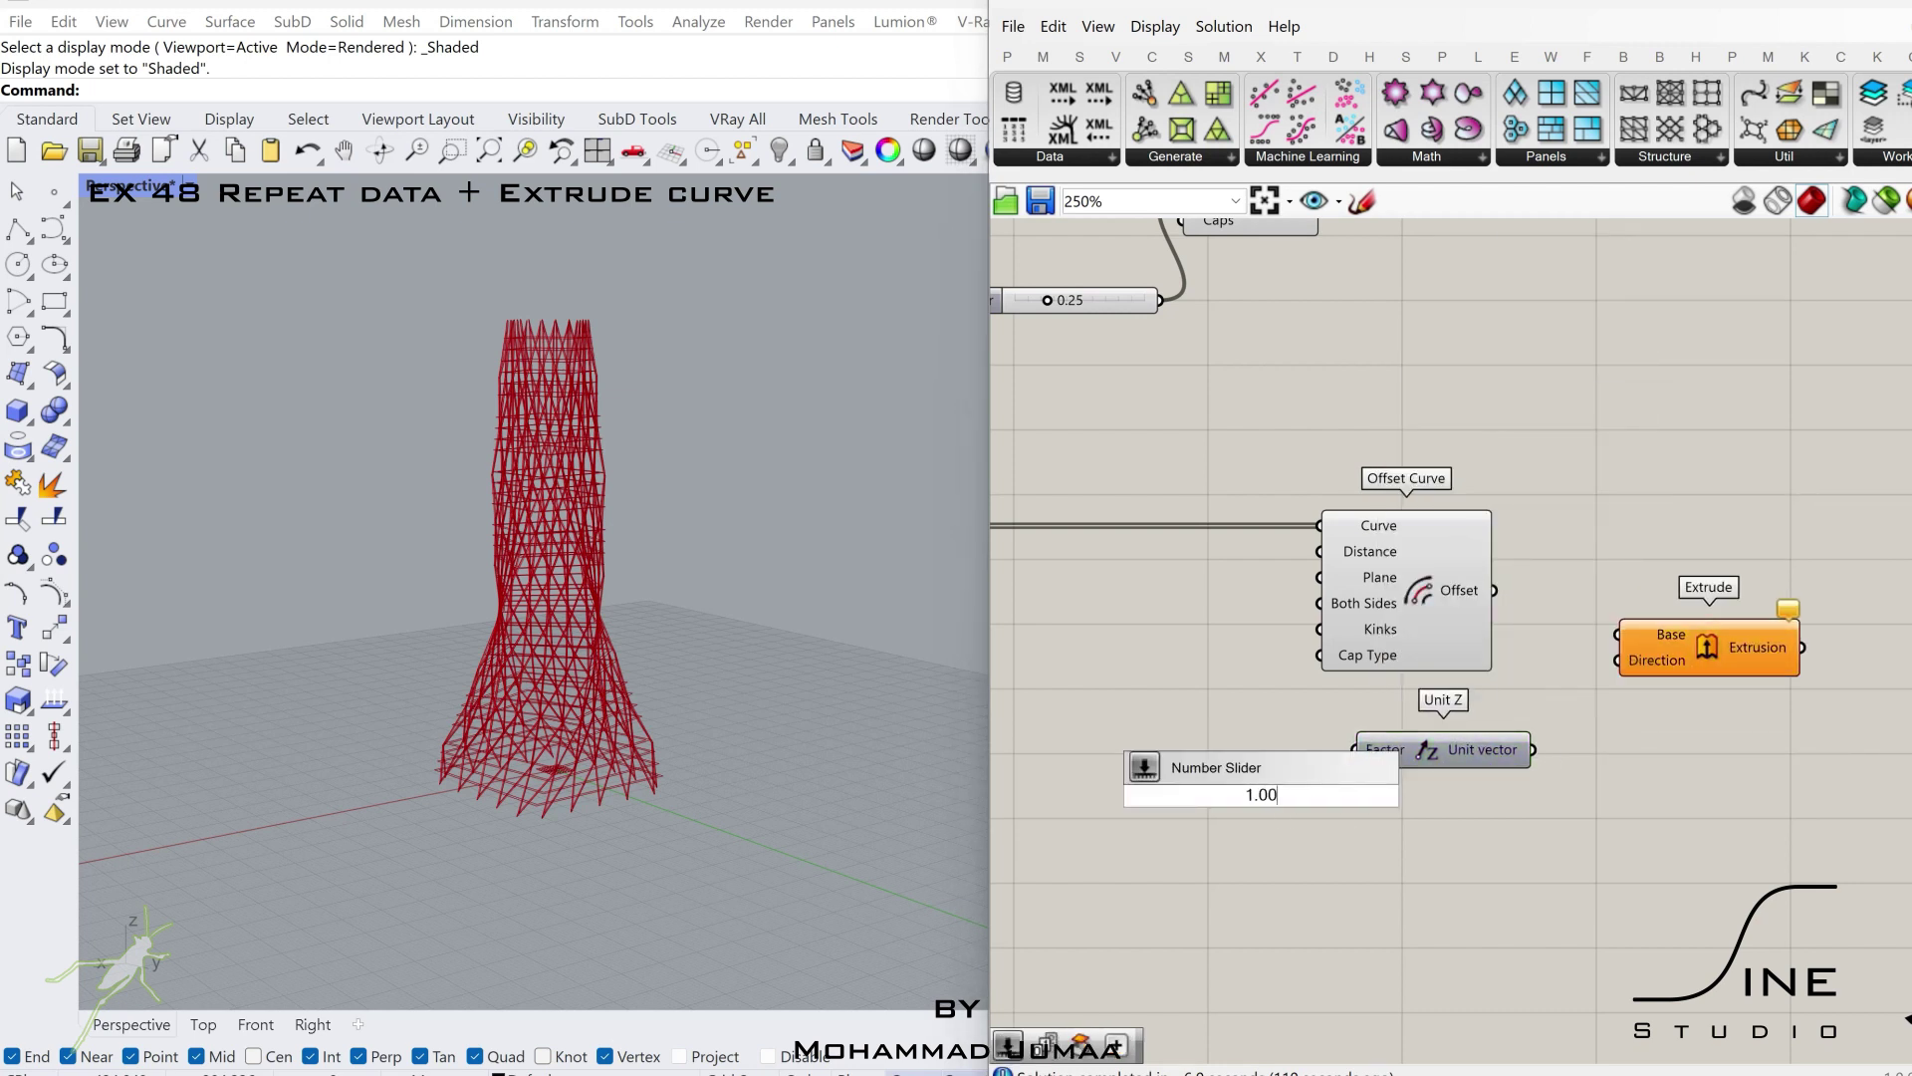
pyautogui.write('.00')
pyautogui.press('Return')
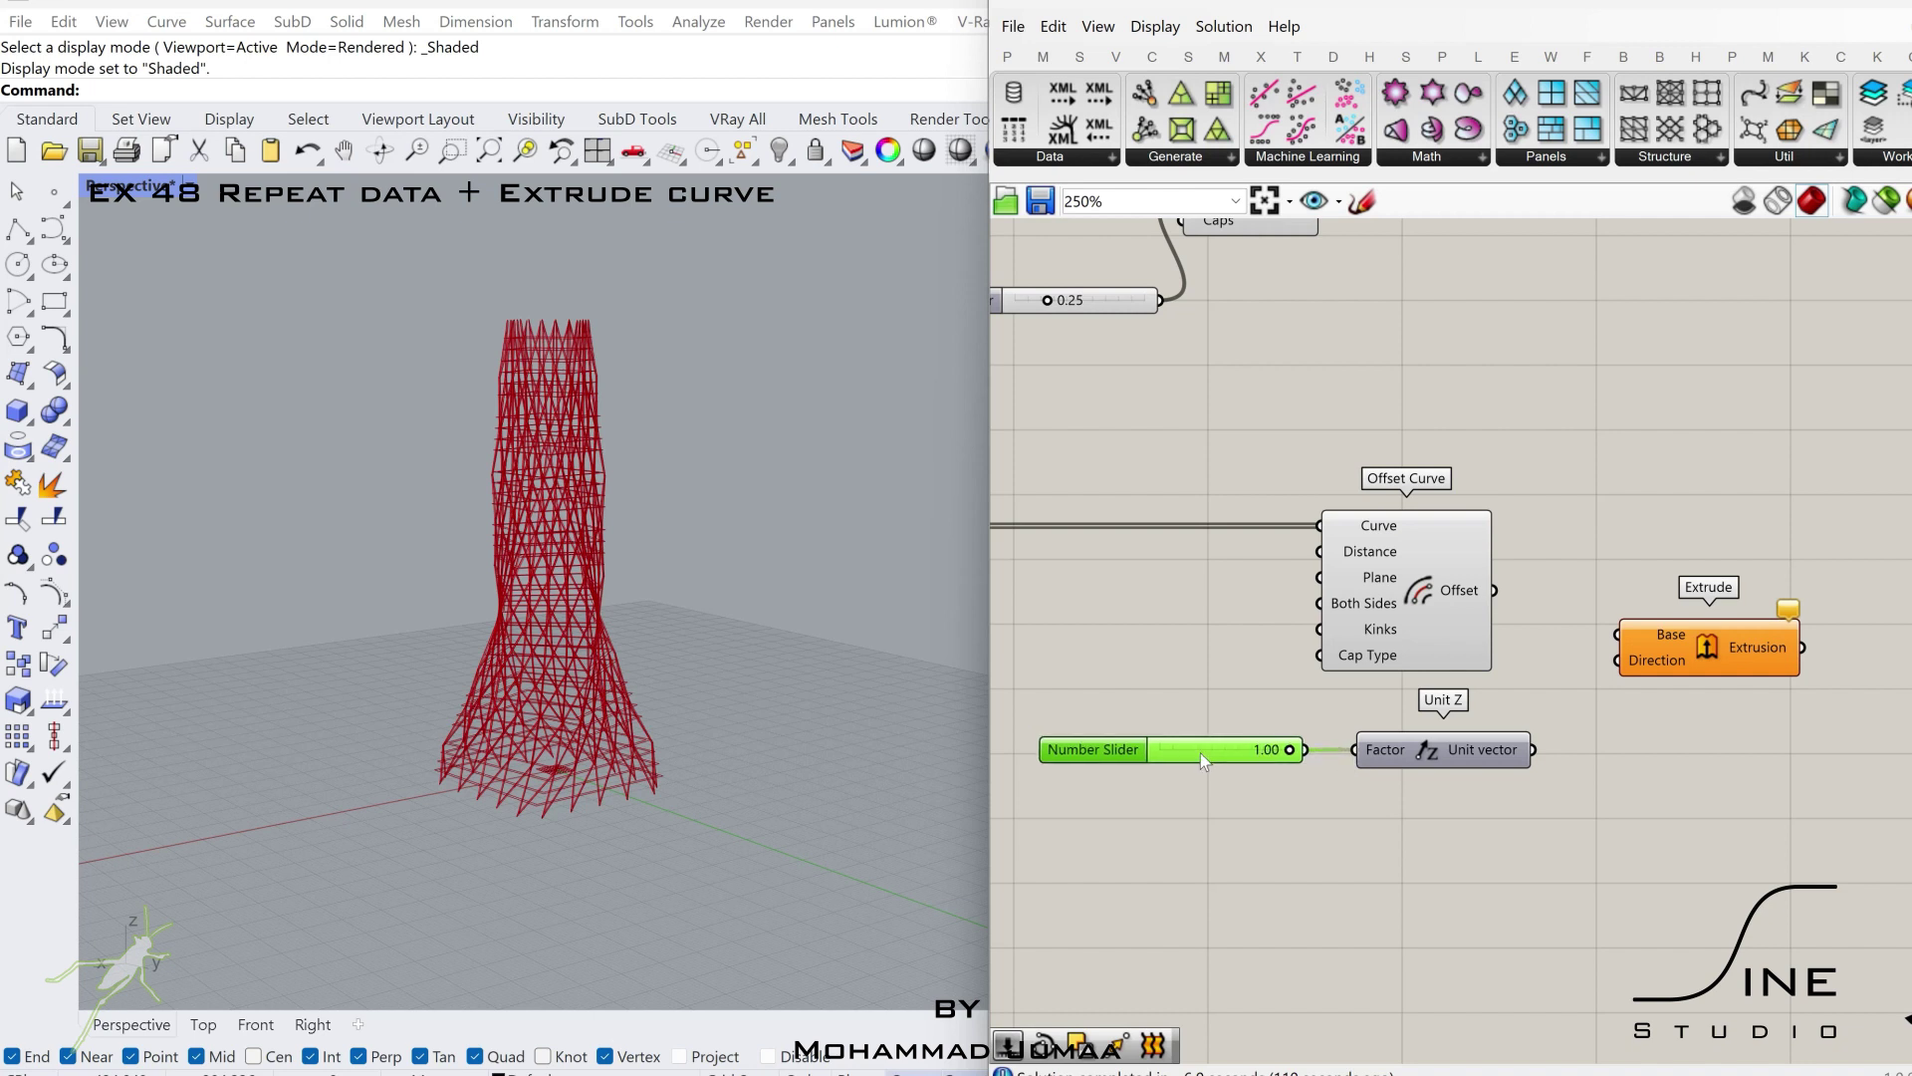
pyautogui.moveTo(1611, 680); pyautogui.dragTo(1622, 662)
# - Add a Cap Holes component fed by the Extrusion output, and connect Offset Curve's output to Extrude's Base
pyautogui.moveTo(1846, 650); pyautogui.dragTo(1591, 649, button='right')
pyautogui.doubleClick(1713, 650)
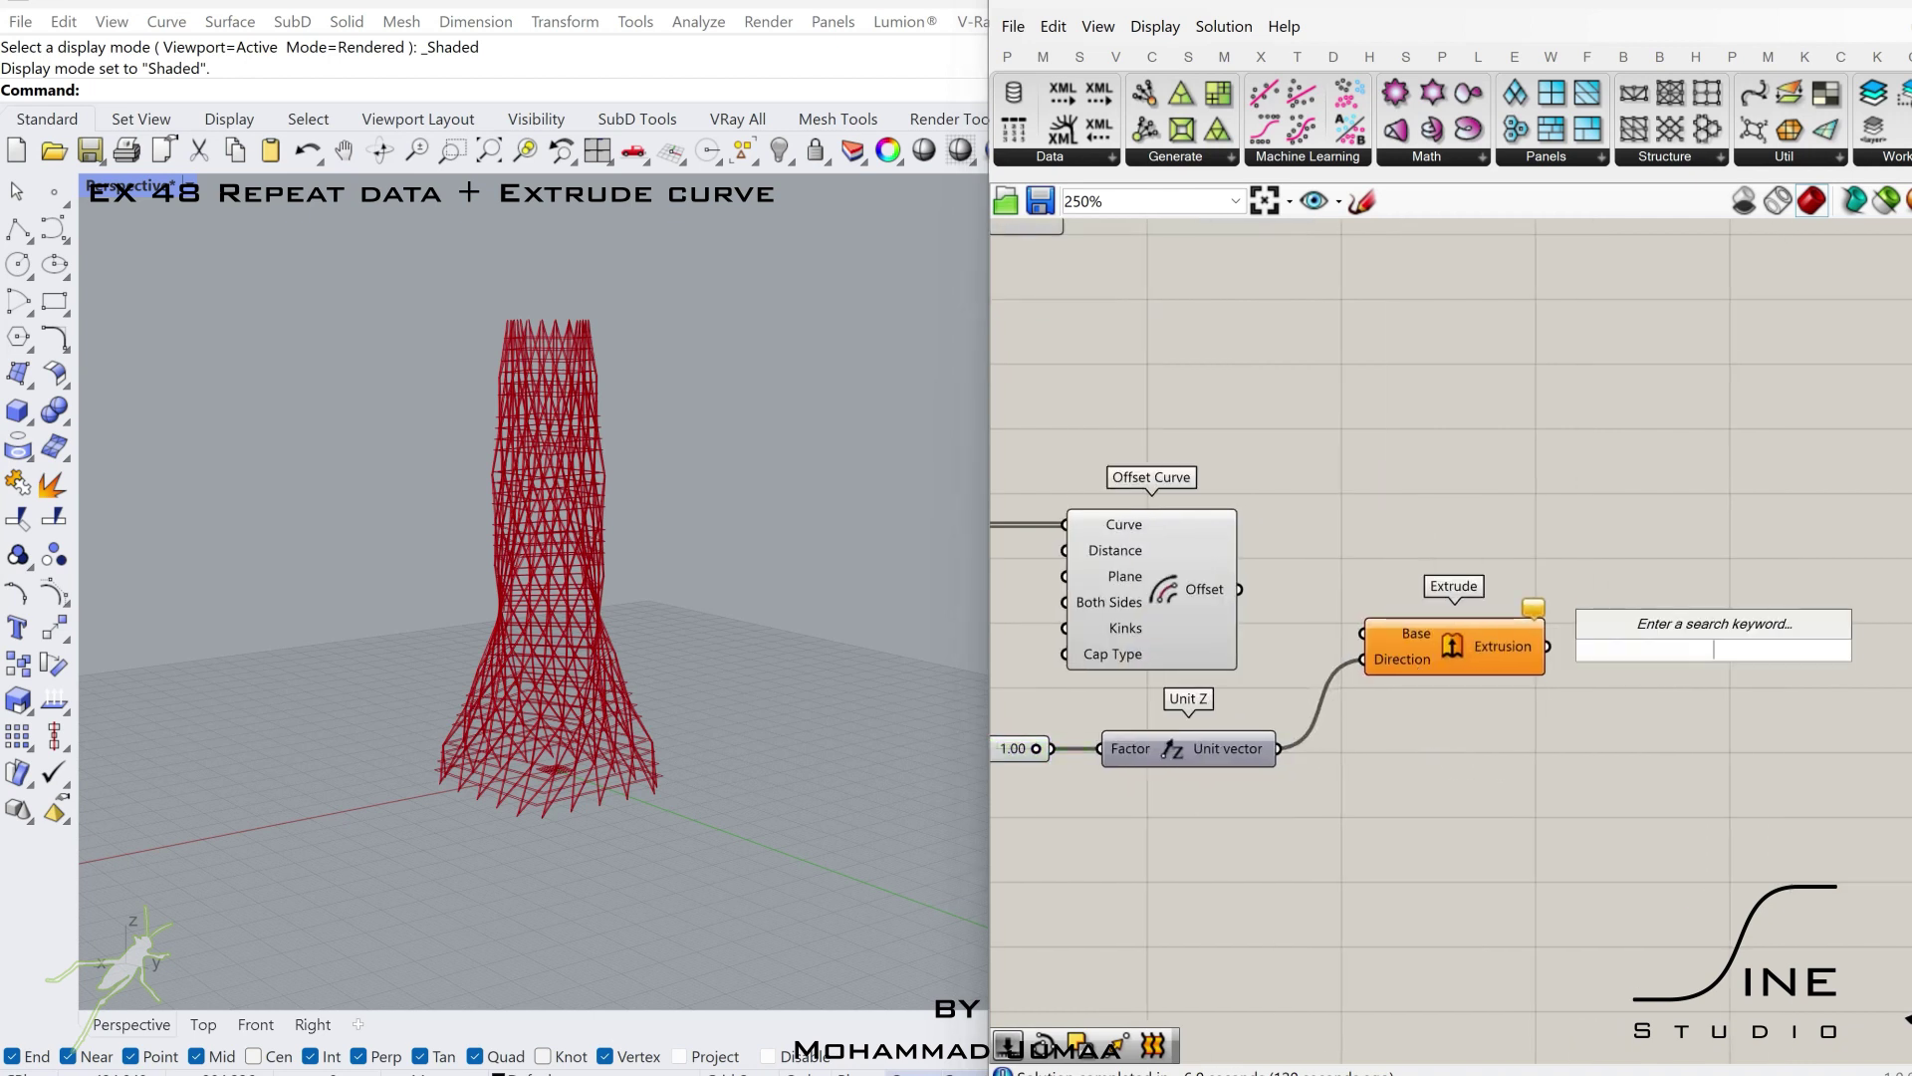
pyautogui.write('cap')
pyautogui.click(1654, 622)
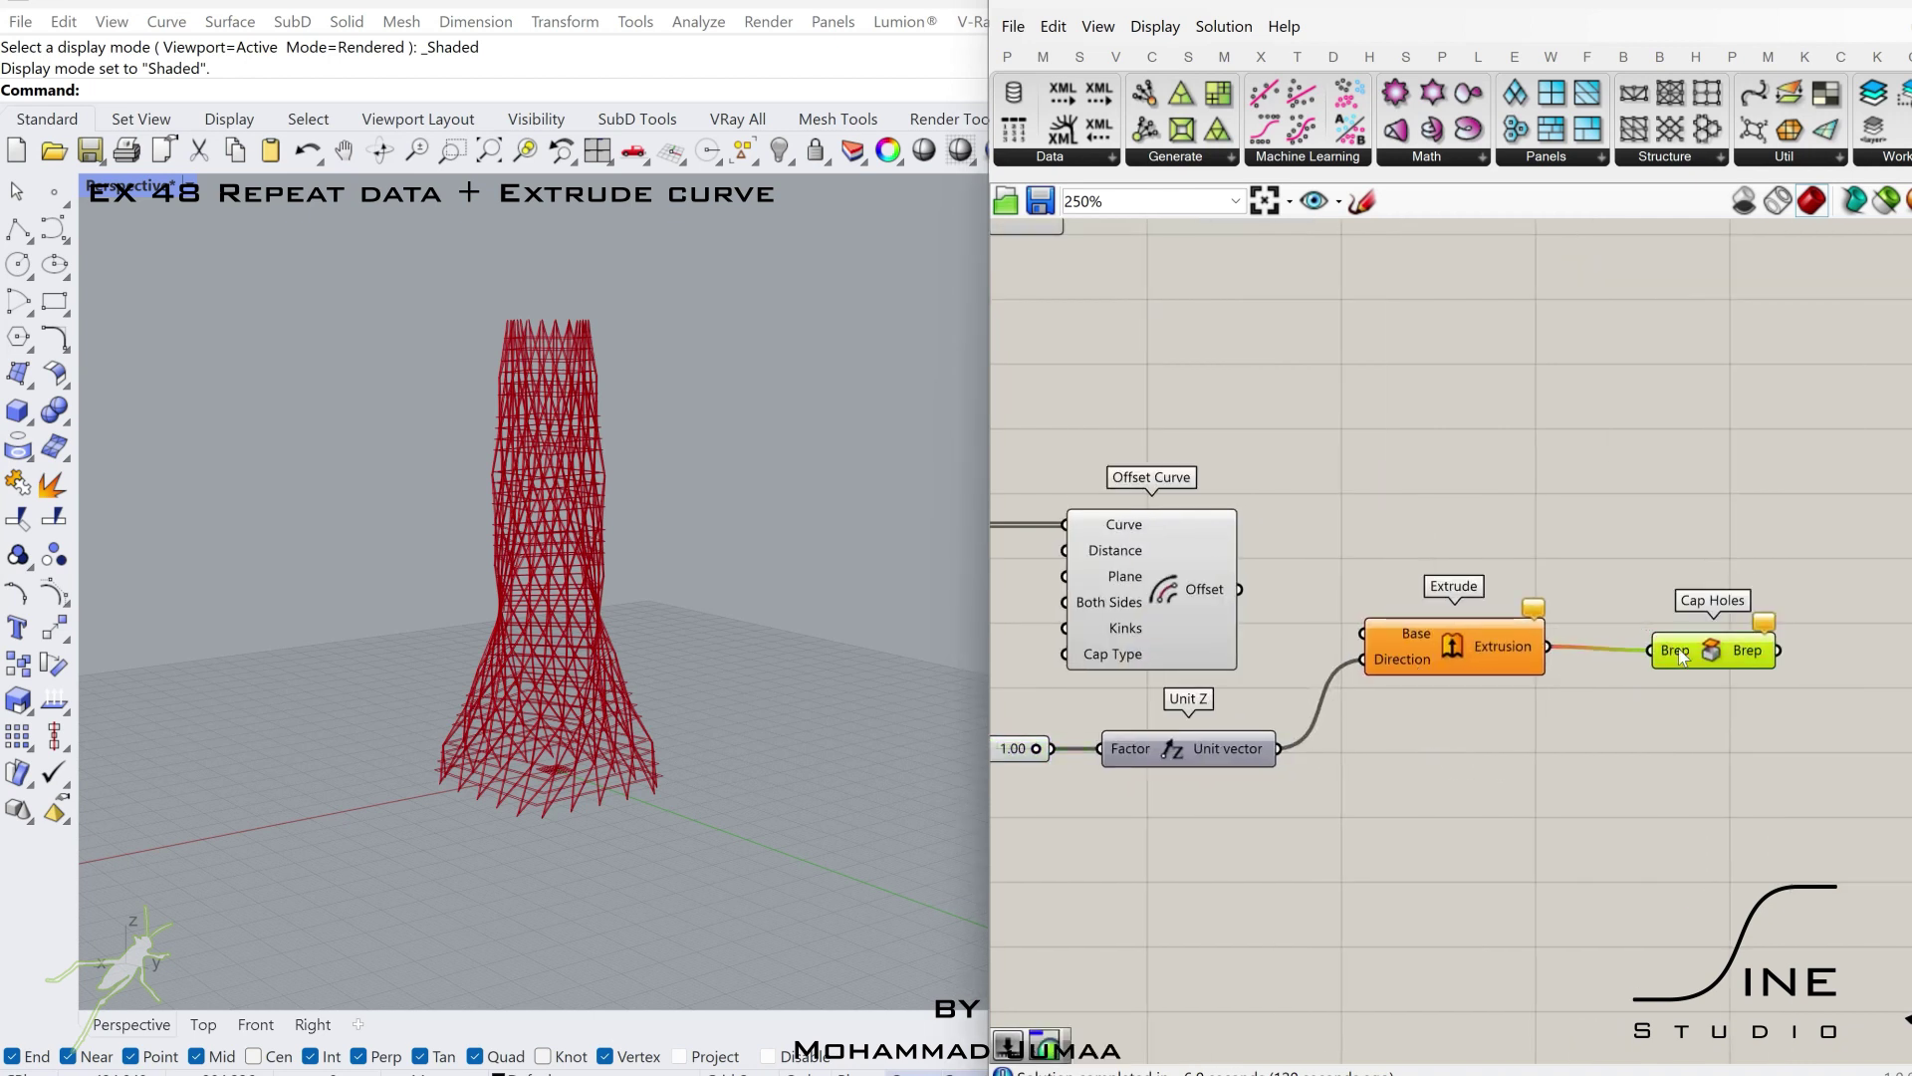
pyautogui.moveTo(1682, 657); pyautogui.dragTo(1672, 653)
pyautogui.moveTo(1353, 635); pyautogui.dragTo(1362, 634)
# - Hide the previews of the Offset Curve and Extrude components
pyautogui.moveTo(1519, 433); pyautogui.dragTo(1201, 630)
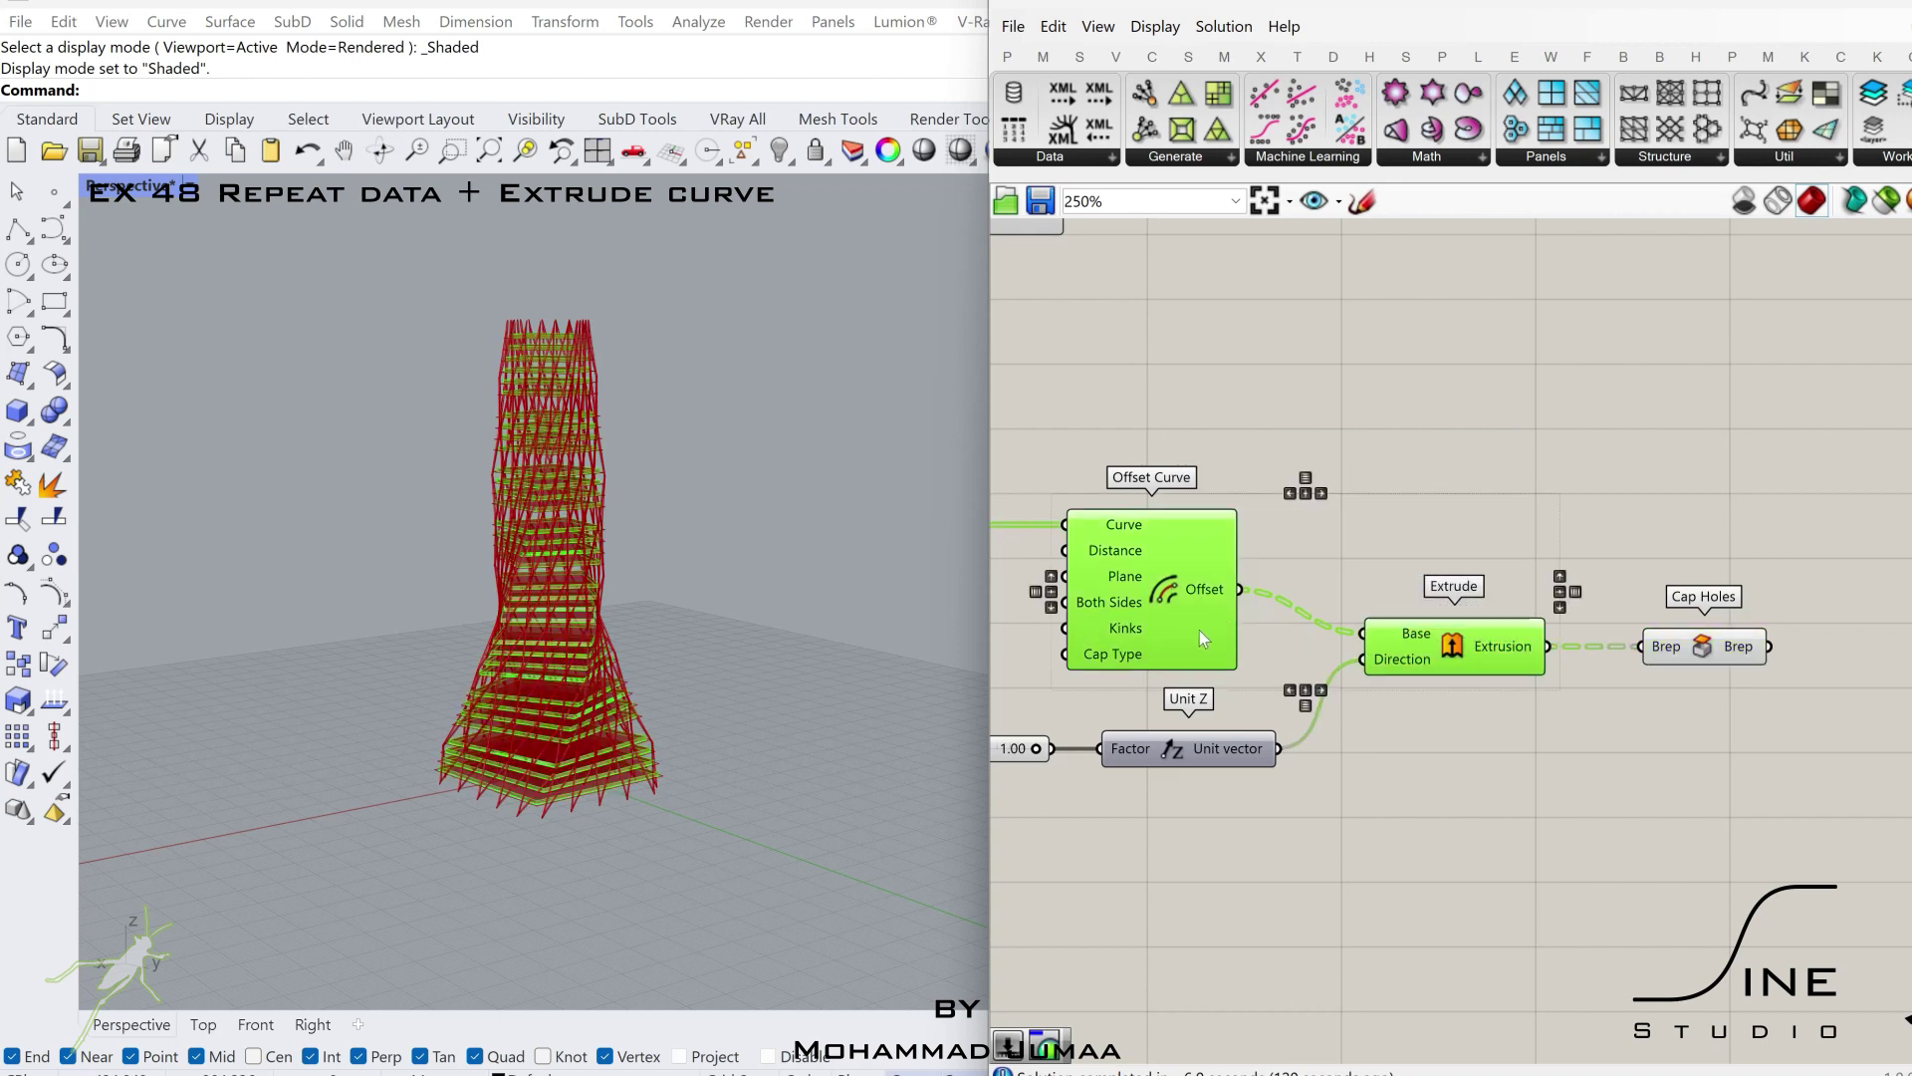
pyautogui.middleClick(1222, 613)
pyautogui.click(1295, 534)
pyautogui.moveTo(1288, 581); pyautogui.dragTo(1619, 515, button='right')
pyautogui.scroll(-2, 1618, 515)
pyautogui.click(1492, 720)
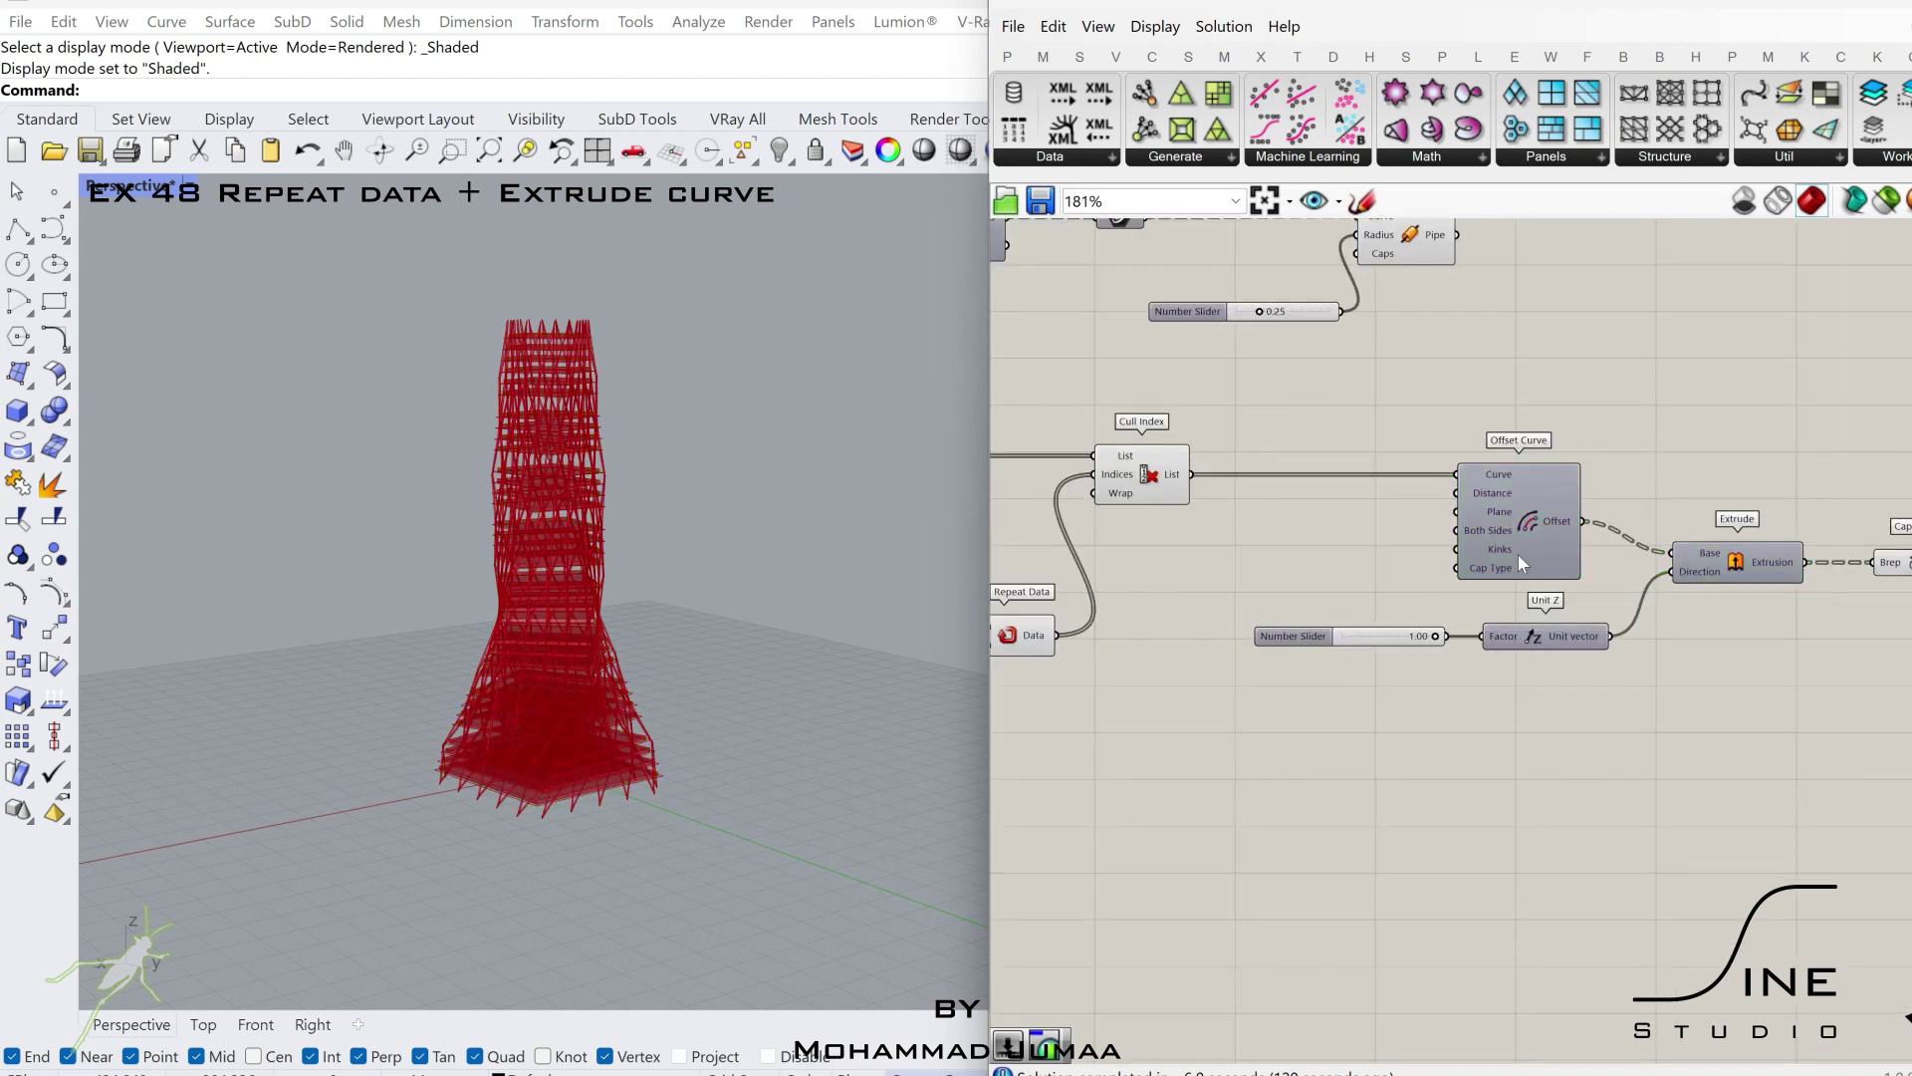
# - Duplicate the Offset Curve component below the original, fed by Cull Index's List, and drive its Distance with a 1.95 number slider
pyautogui.moveTo(1518, 555); pyautogui.dragTo(1540, 845)
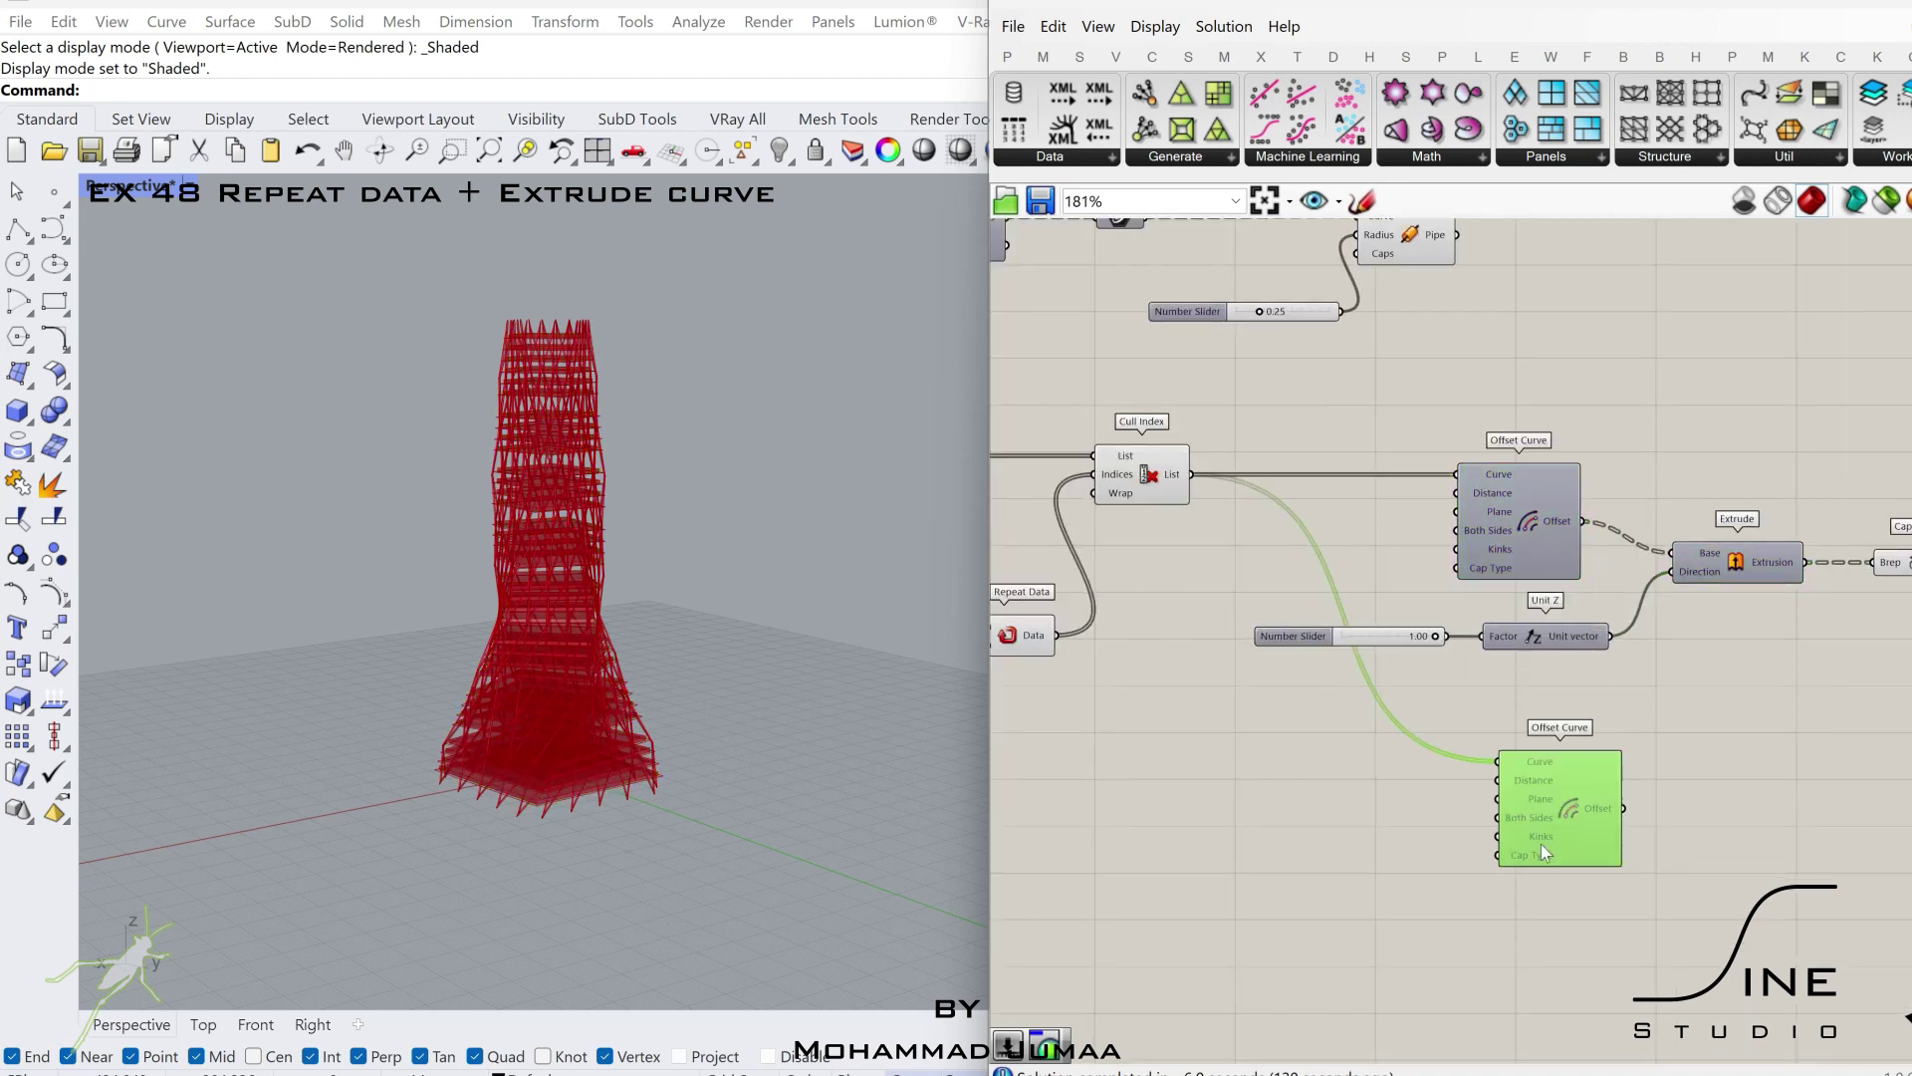
pyautogui.doubleClick(1387, 845)
pyautogui.write('1.')
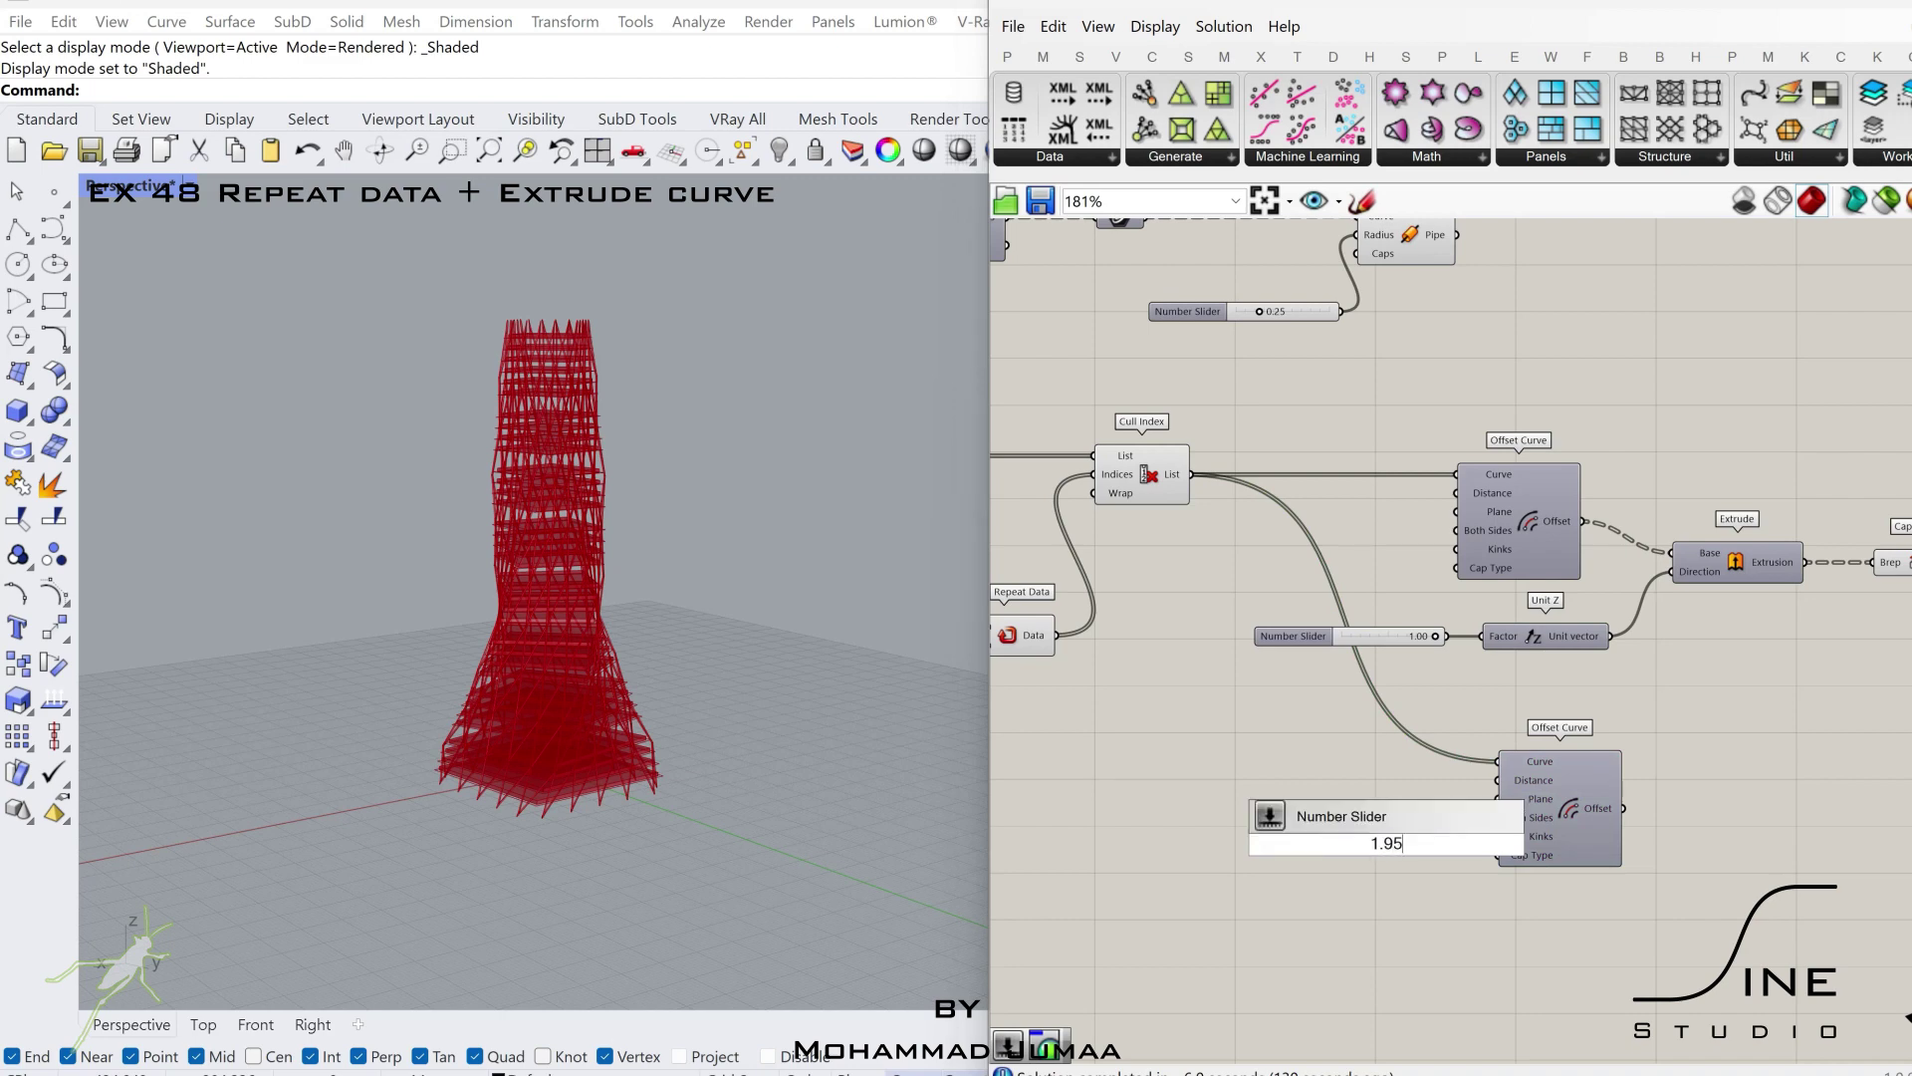
pyautogui.write('95')
pyautogui.press('Return')
pyautogui.scroll(3, 1464, 842)
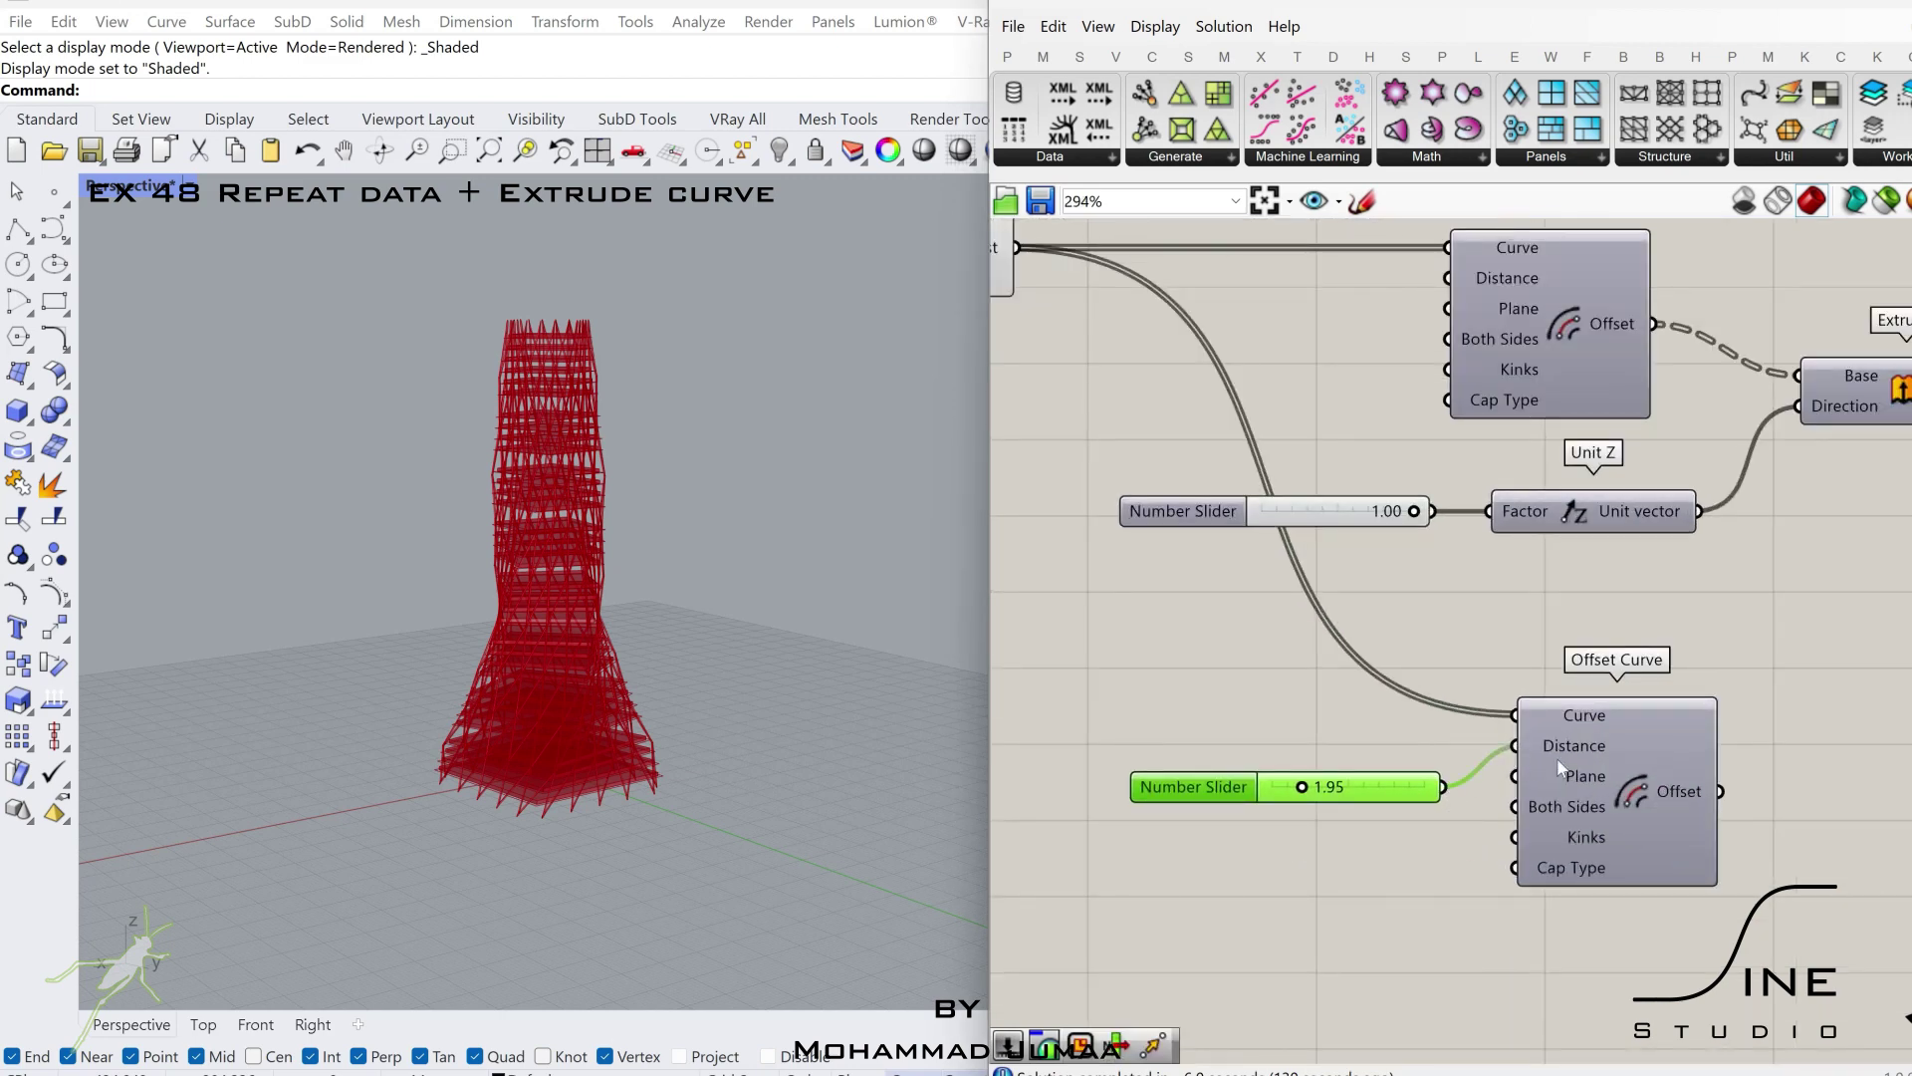
# - Enable the preview of the duplicated Offset Curve component
pyautogui.click(1586, 771)
pyautogui.middleClick(1588, 773)
pyautogui.click(1631, 715)
pyautogui.scroll(-2, 1782, 747)
pyautogui.moveTo(1789, 749); pyautogui.dragTo(1487, 727, button='right')
pyautogui.click(1494, 729)
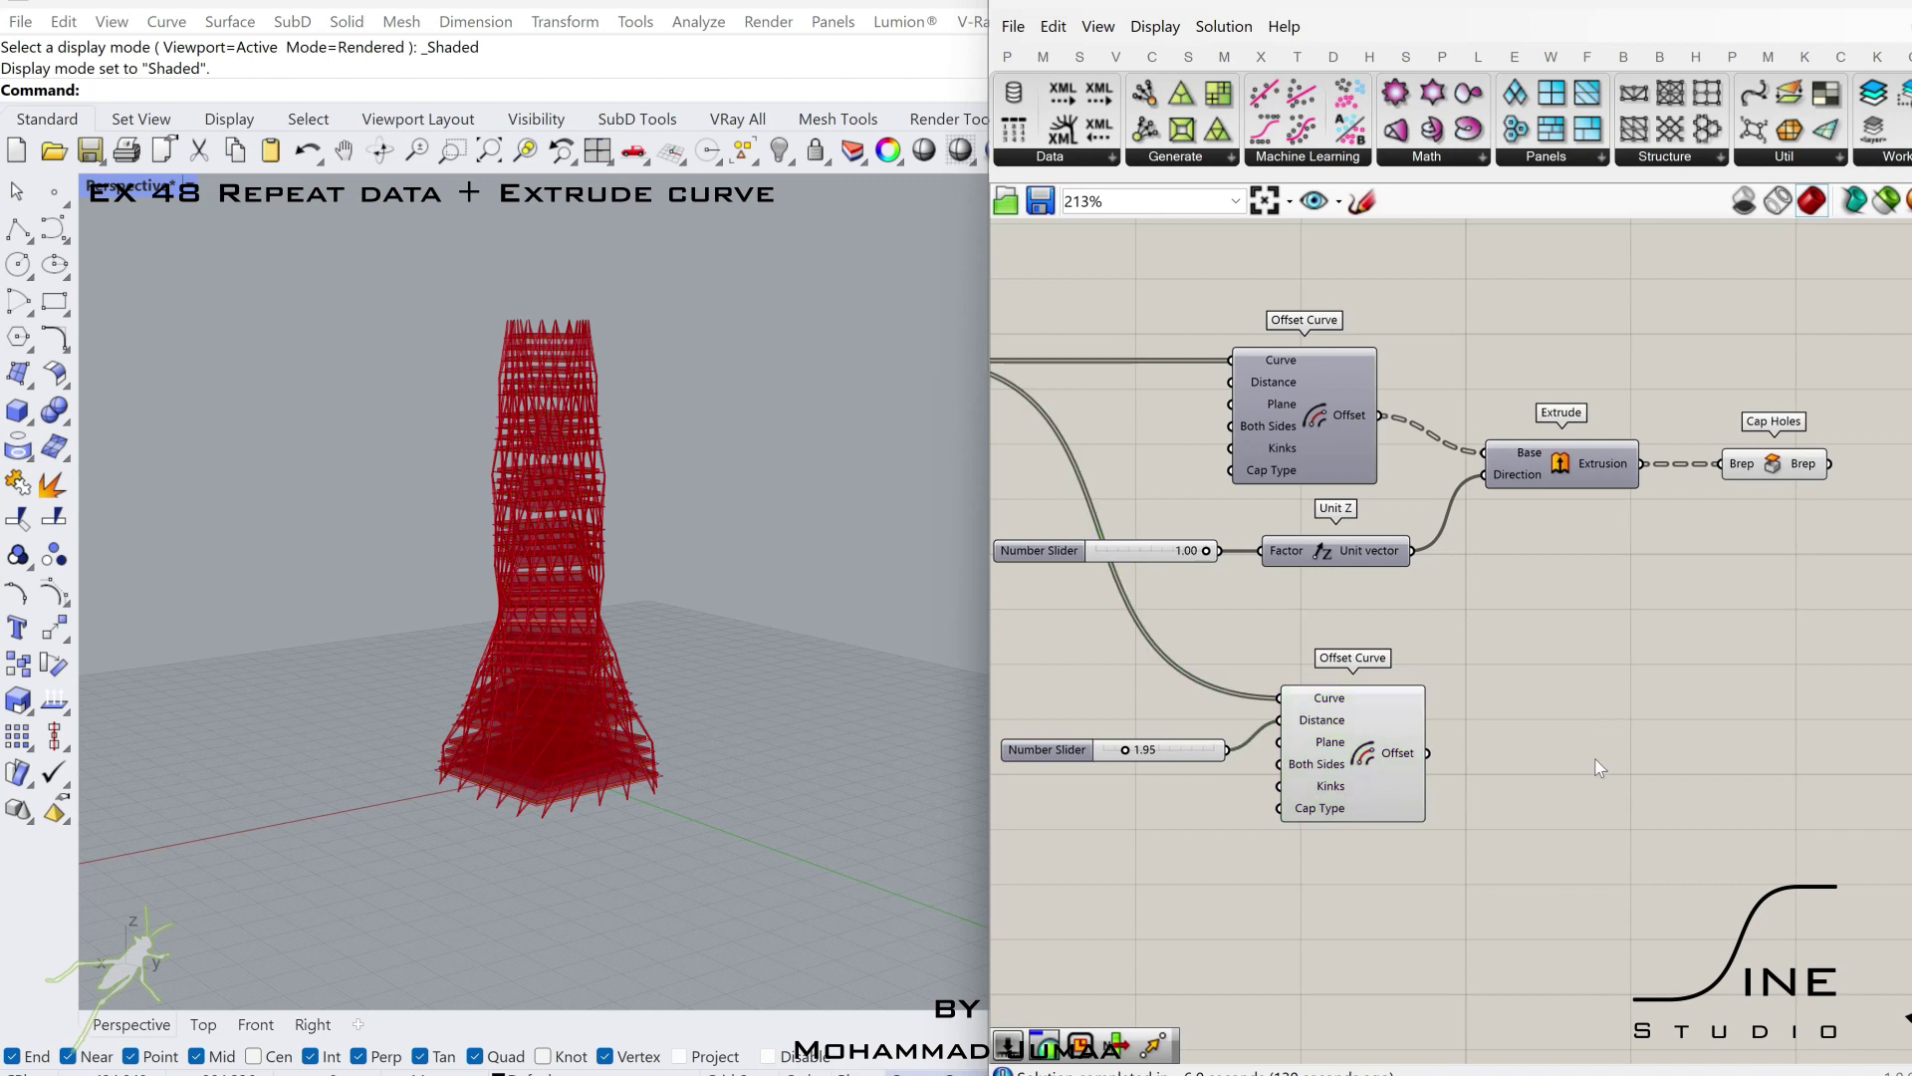
# - Add a Loft component, connect the duplicated Offset Curve's output to its Curves input, and flatten that input
pyautogui.doubleClick(1596, 760)
pyautogui.write('loft')
pyautogui.press('Return')
pyautogui.scroll(2, 1456, 768)
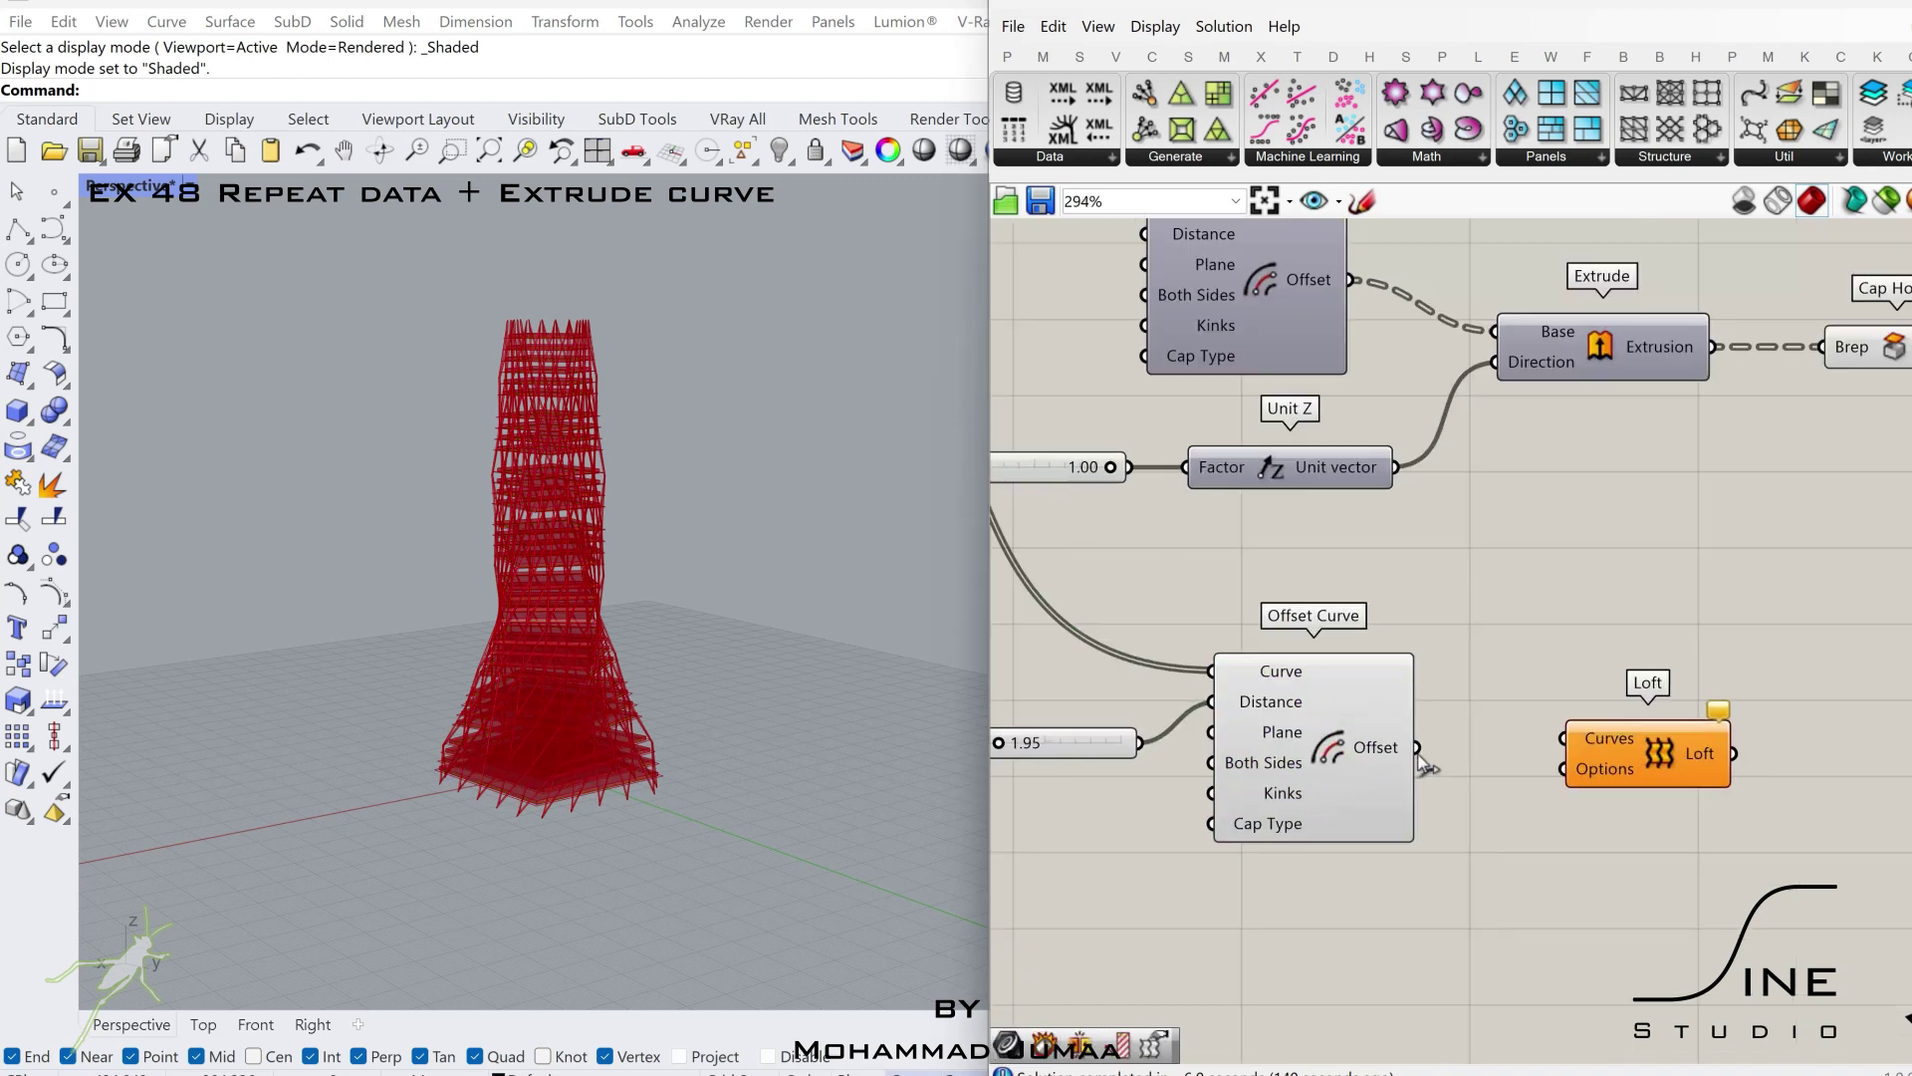
pyautogui.moveTo(1416, 747); pyautogui.dragTo(1691, 767)
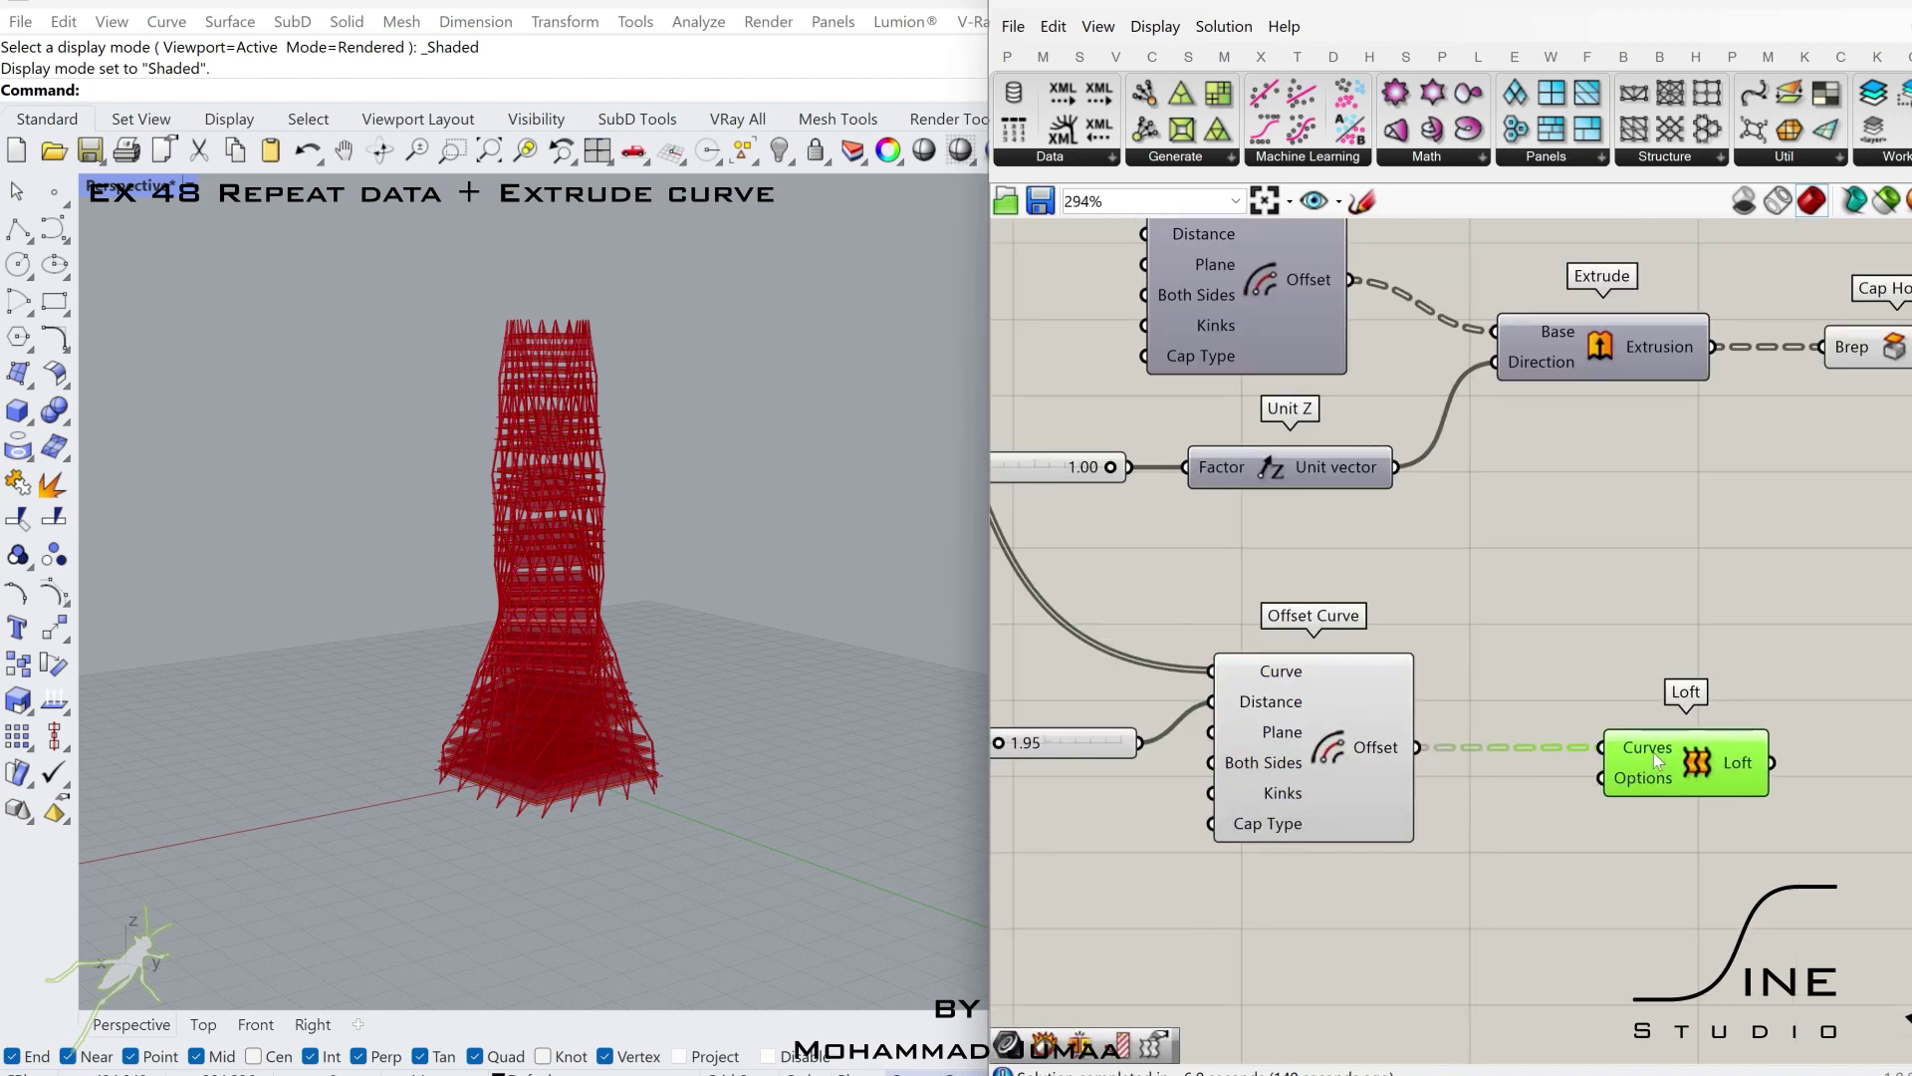
pyautogui.rightClick(1655, 759)
pyautogui.click(1693, 823)
pyautogui.moveTo(1619, 769); pyautogui.dragTo(1518, 754, button='right')
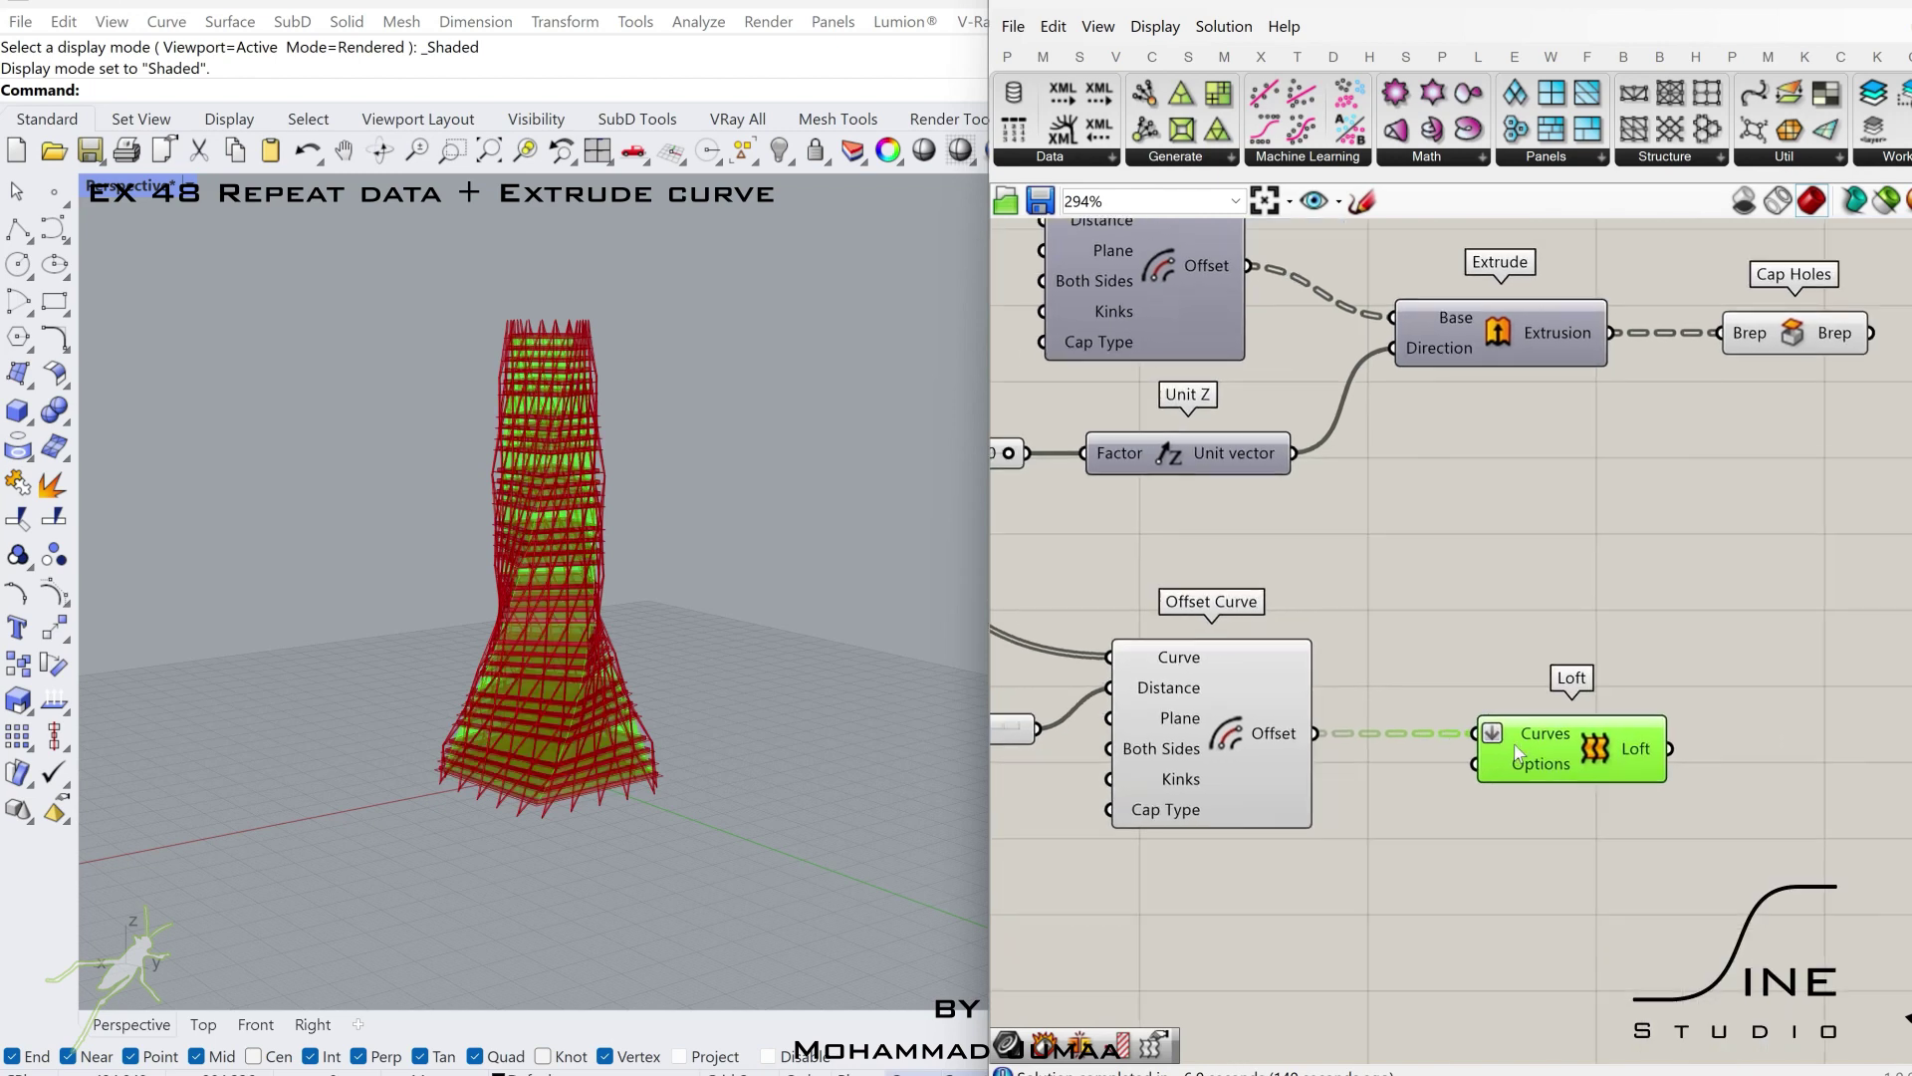
# - Move the Loft component farther from the duplicated Offset Curve to make room between them
pyautogui.click(1571, 660)
pyautogui.scroll(-1, 1476, 712)
pyautogui.moveTo(1323, 765); pyautogui.dragTo(1592, 741, button='right')
pyautogui.click(1379, 755)
pyautogui.moveTo(1661, 807); pyautogui.dragTo(1456, 802, button='right')
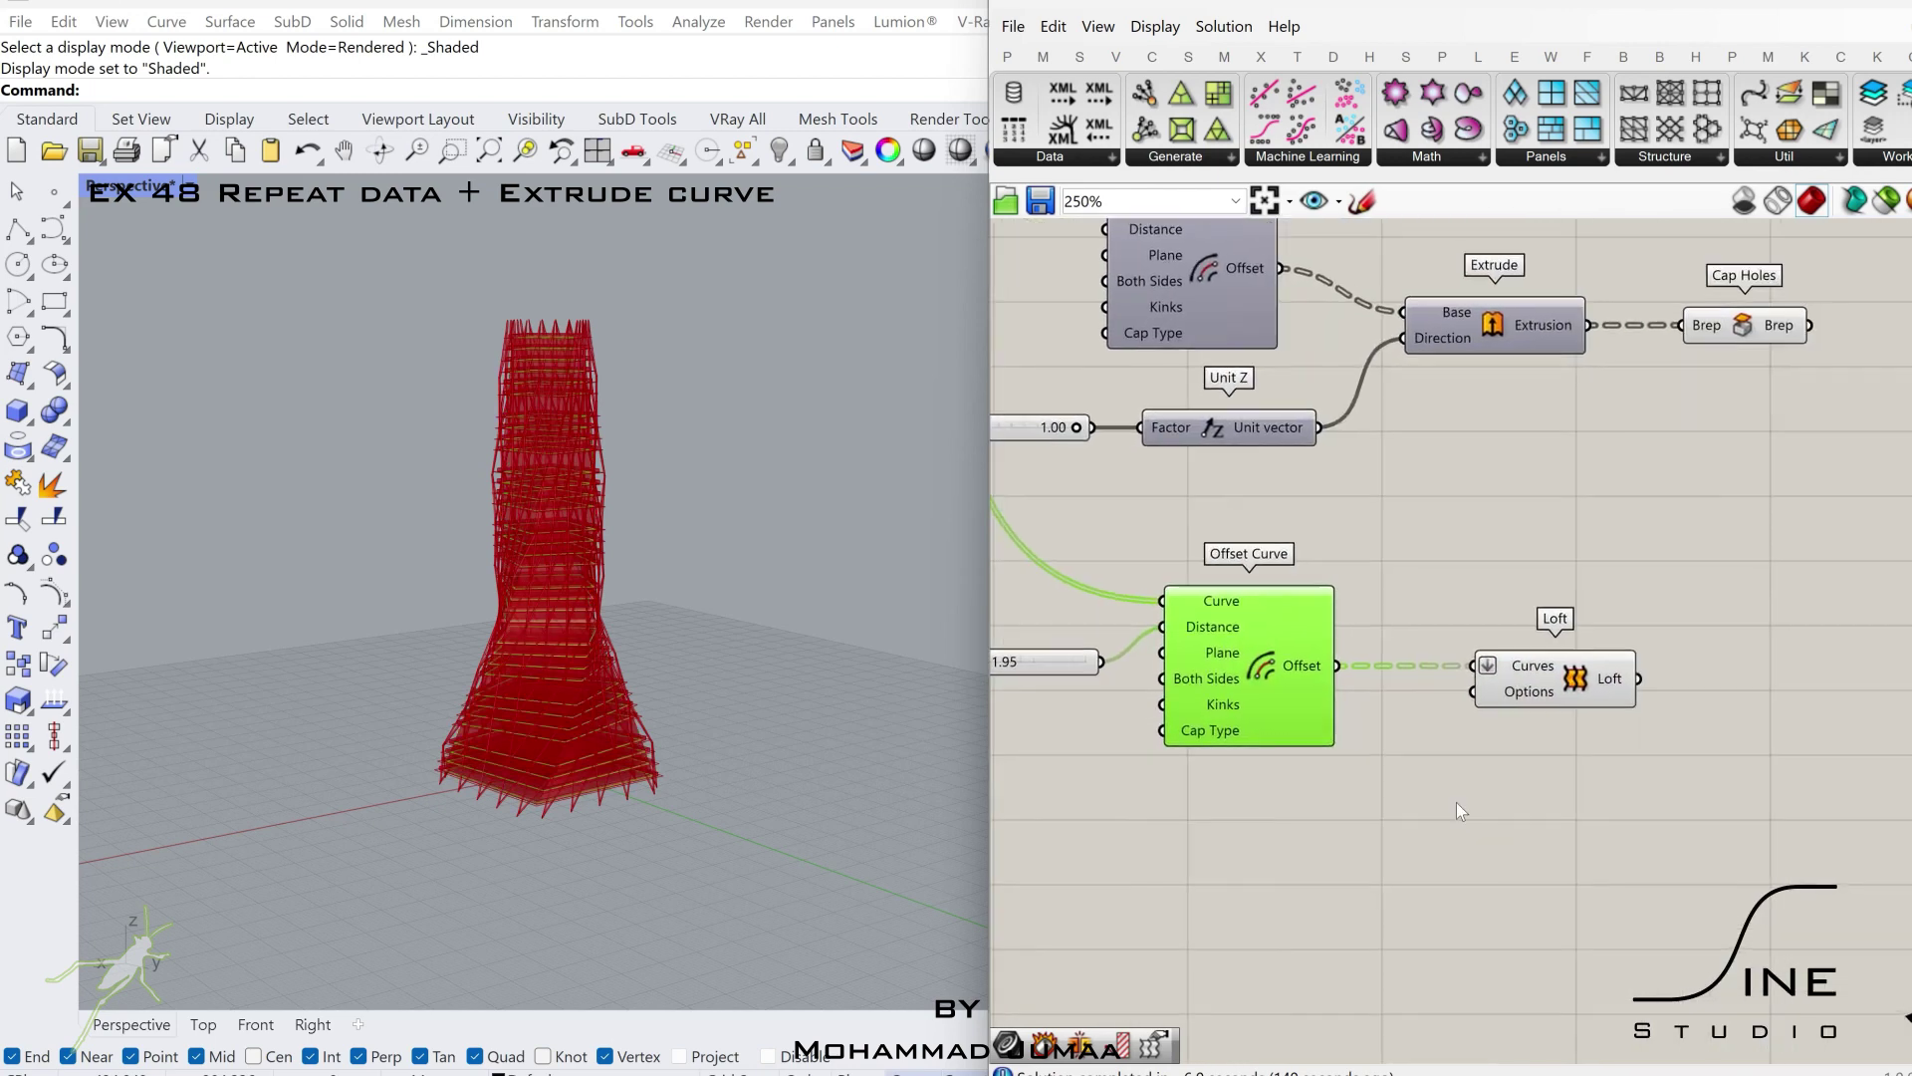
pyautogui.moveTo(1556, 674); pyautogui.dragTo(1753, 674)
# - Add a List Item component below Loft, feed its List input from the duplicated Offset Curve's output, and flatten that input
pyautogui.click(1546, 779)
pyautogui.doubleClick(1550, 785)
pyautogui.write('li')
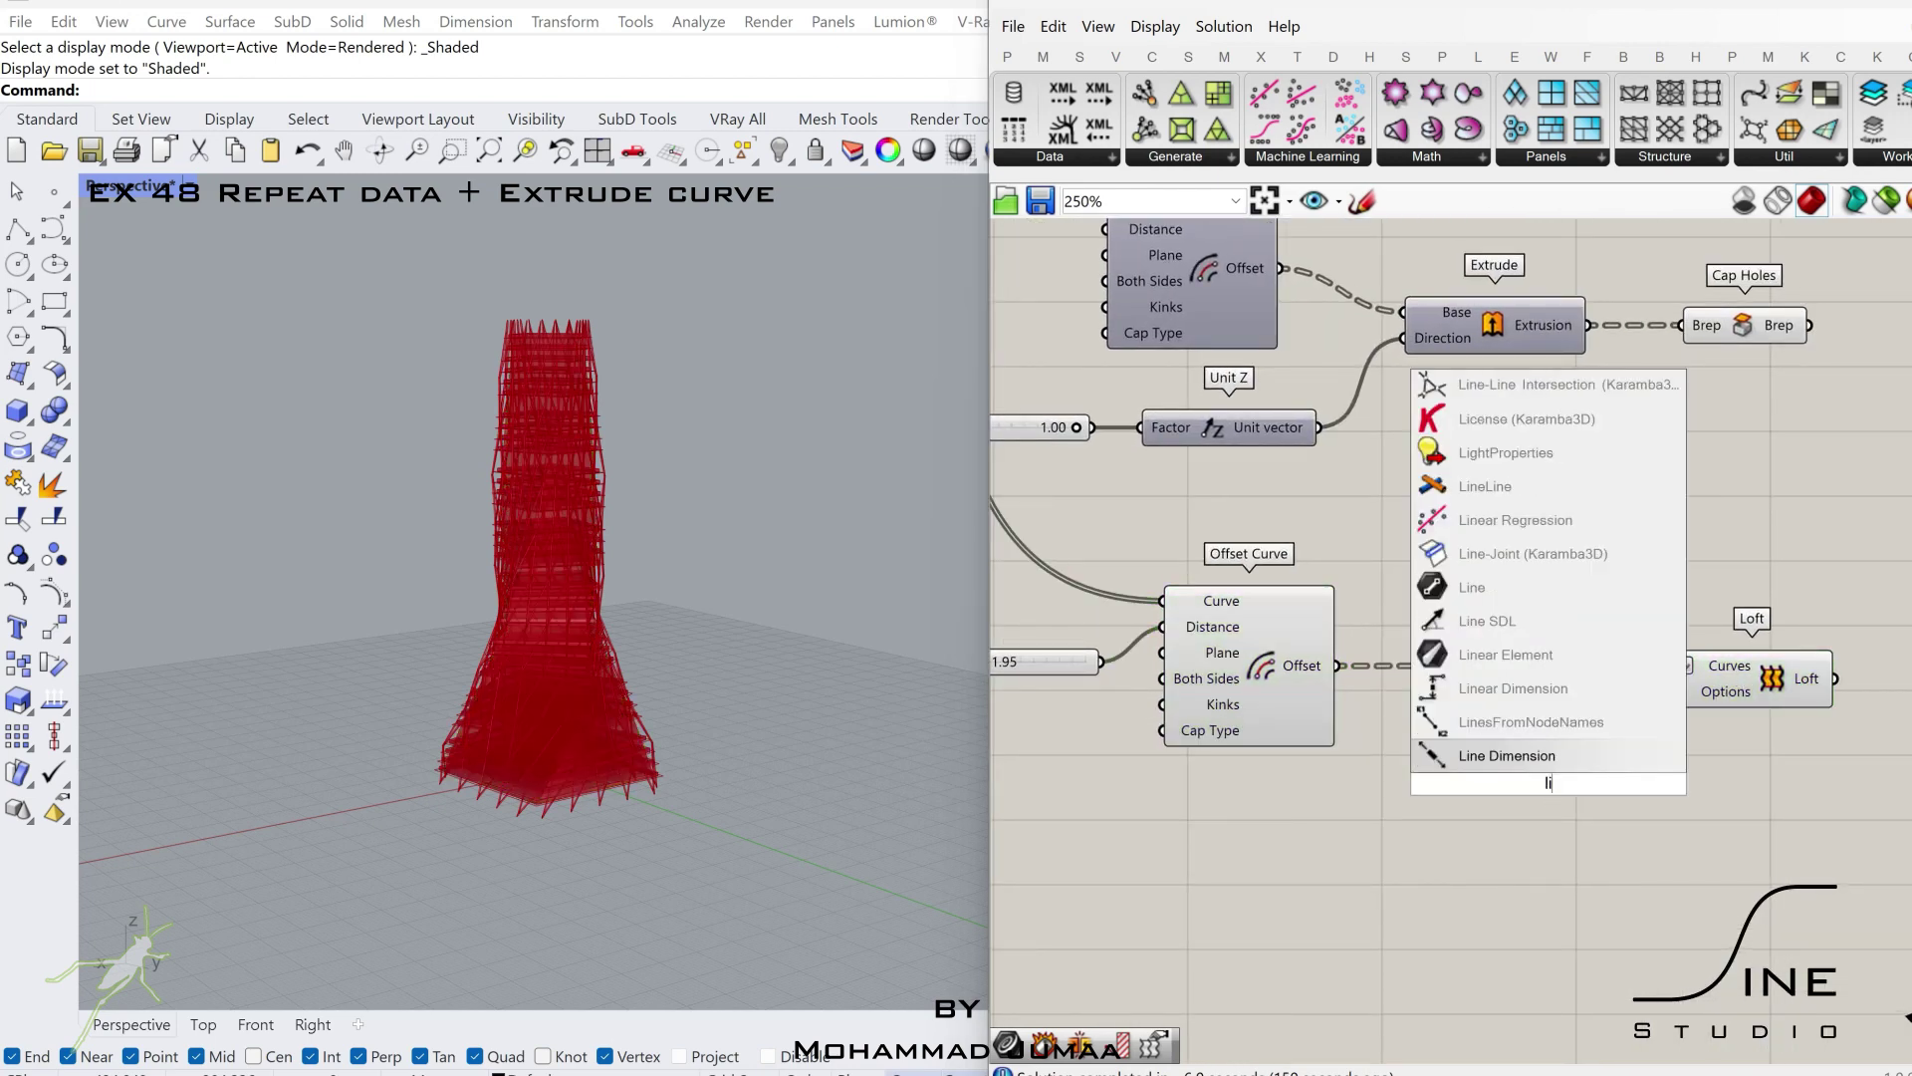
pyautogui.write('st item')
pyautogui.press('Return')
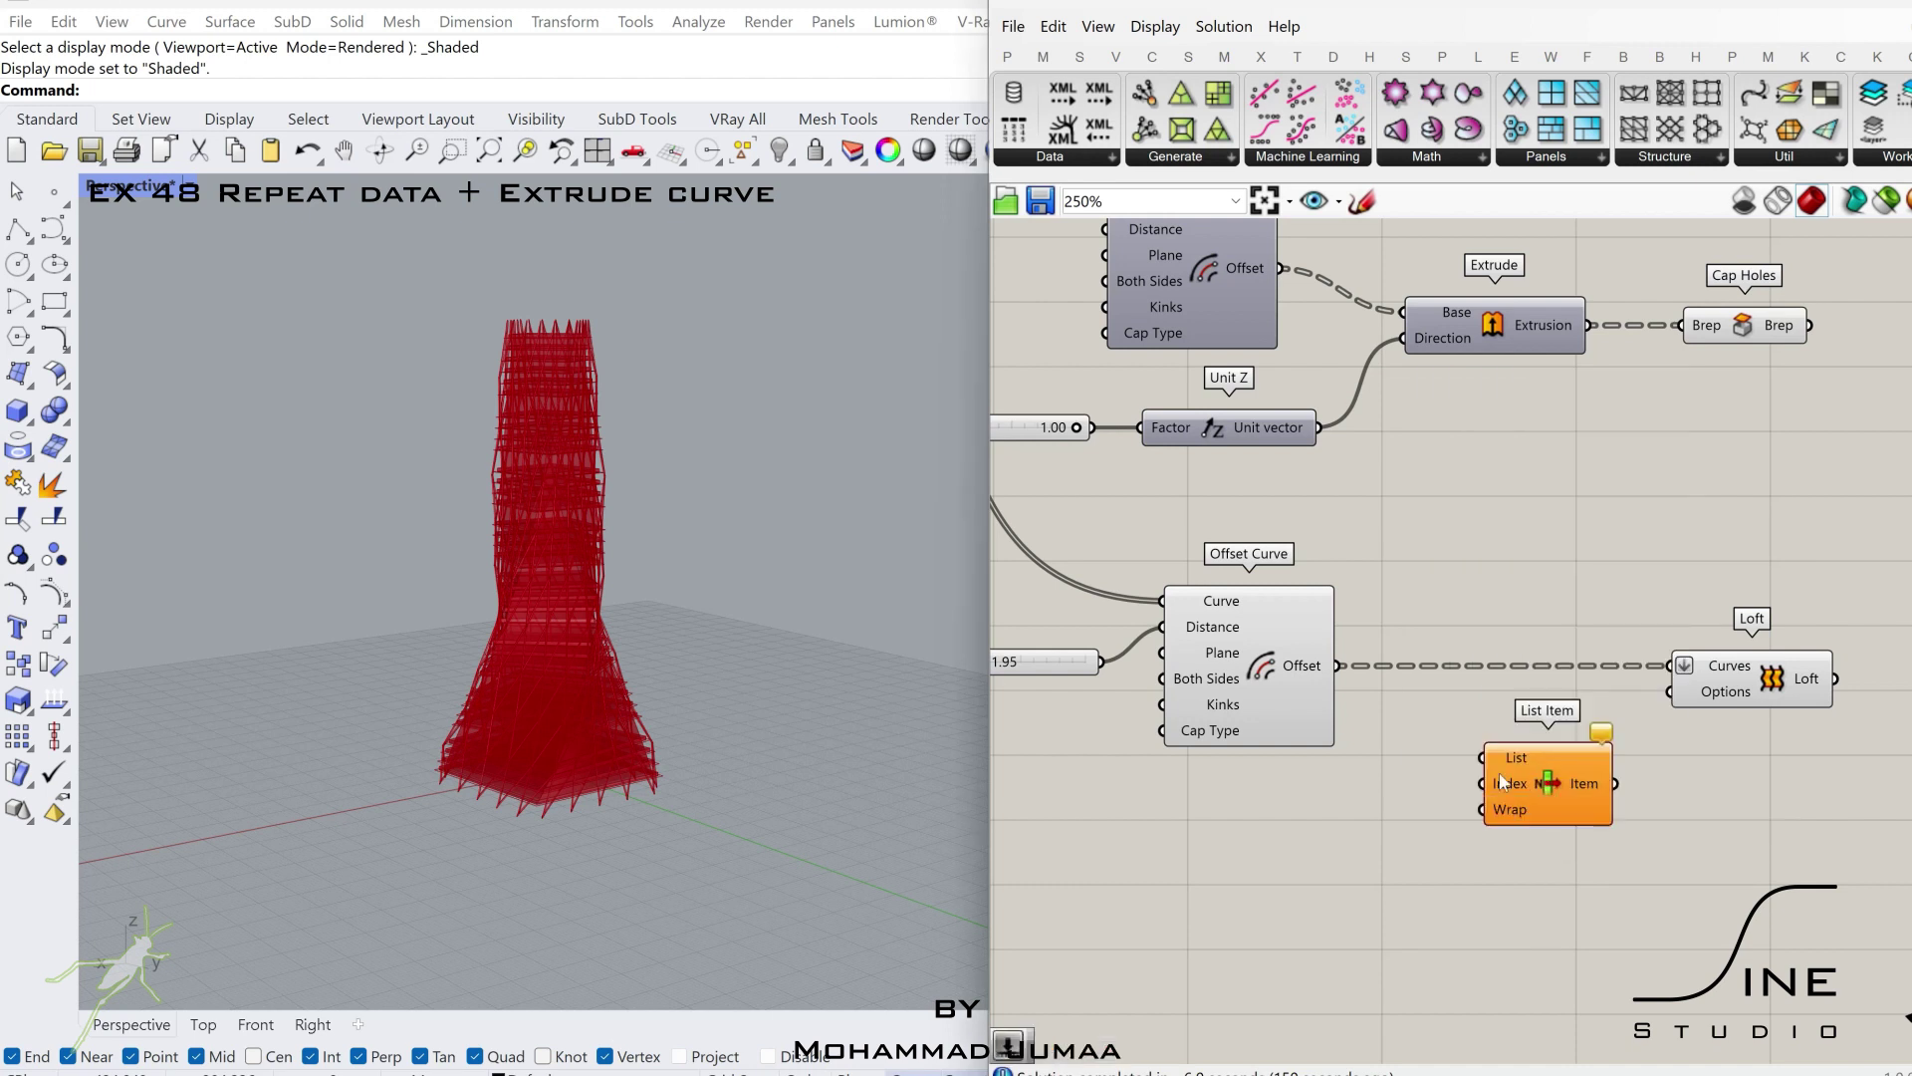
pyautogui.moveTo(1341, 665); pyautogui.dragTo(1598, 832)
pyautogui.rightClick(1504, 759)
pyautogui.click(1560, 857)
# - Add a number slider set to 0 and connect it to List Item's Index
pyautogui.click(1372, 851)
pyautogui.doubleClick(1371, 852)
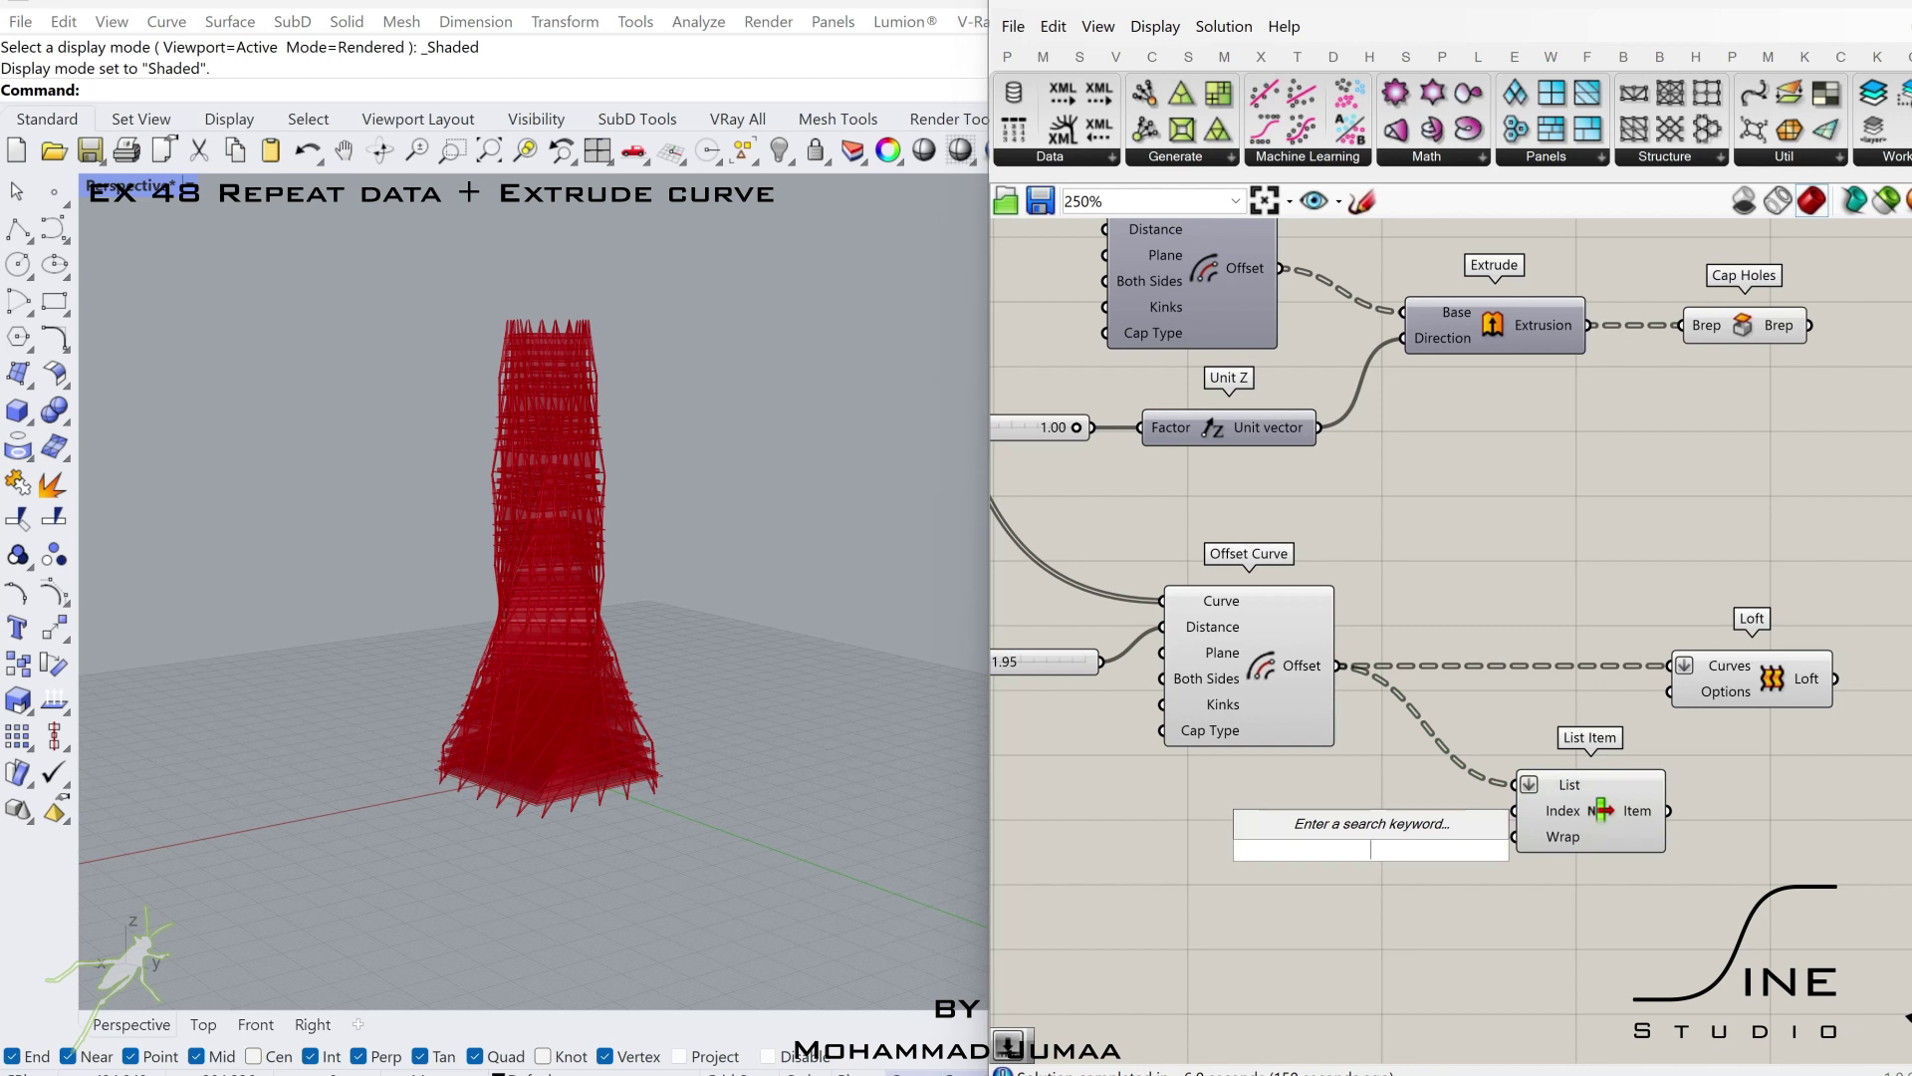
pyautogui.write('2')
pyautogui.press('Return')
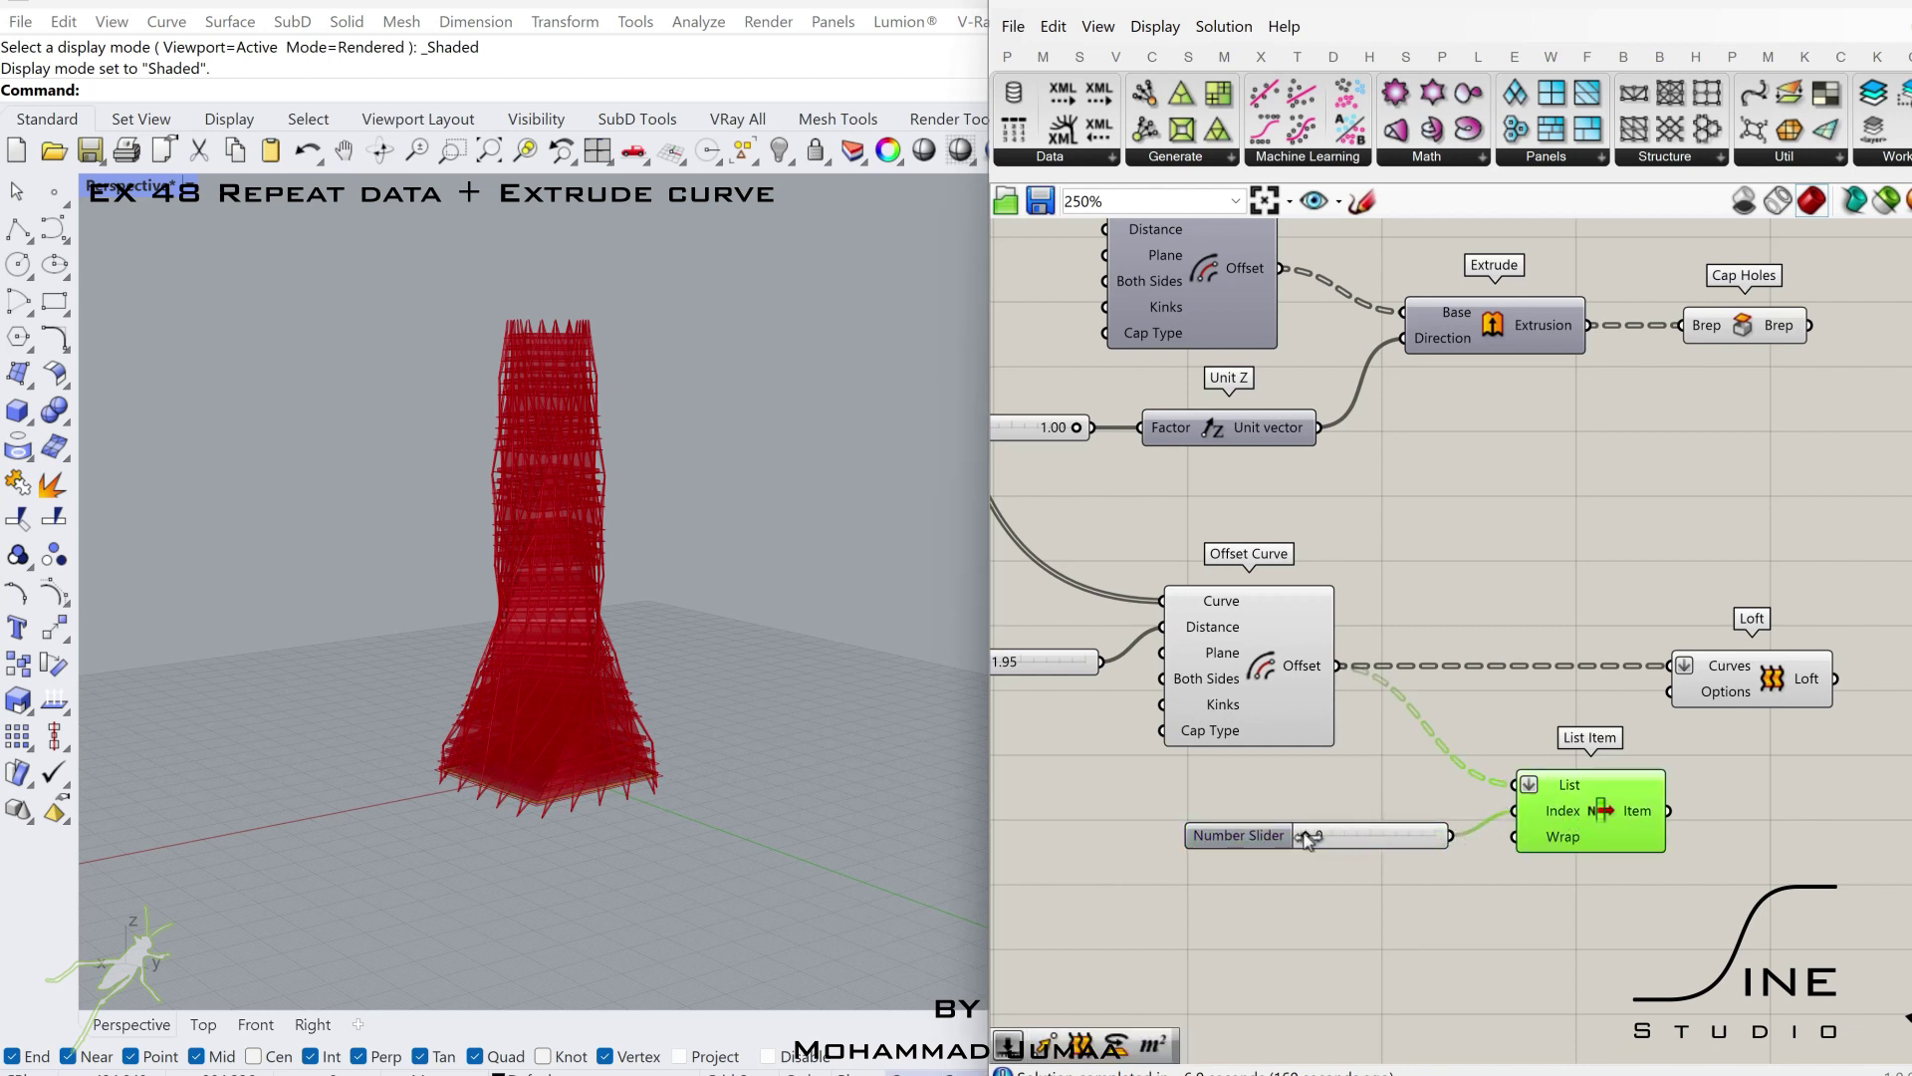
# - Add an Extrude component with List Item's output as its Base, and place a Unit Z component near it
pyautogui.moveTo(1845, 800); pyautogui.dragTo(1628, 781, button='right')
pyautogui.doubleClick(1627, 782)
pyautogui.write('extr')
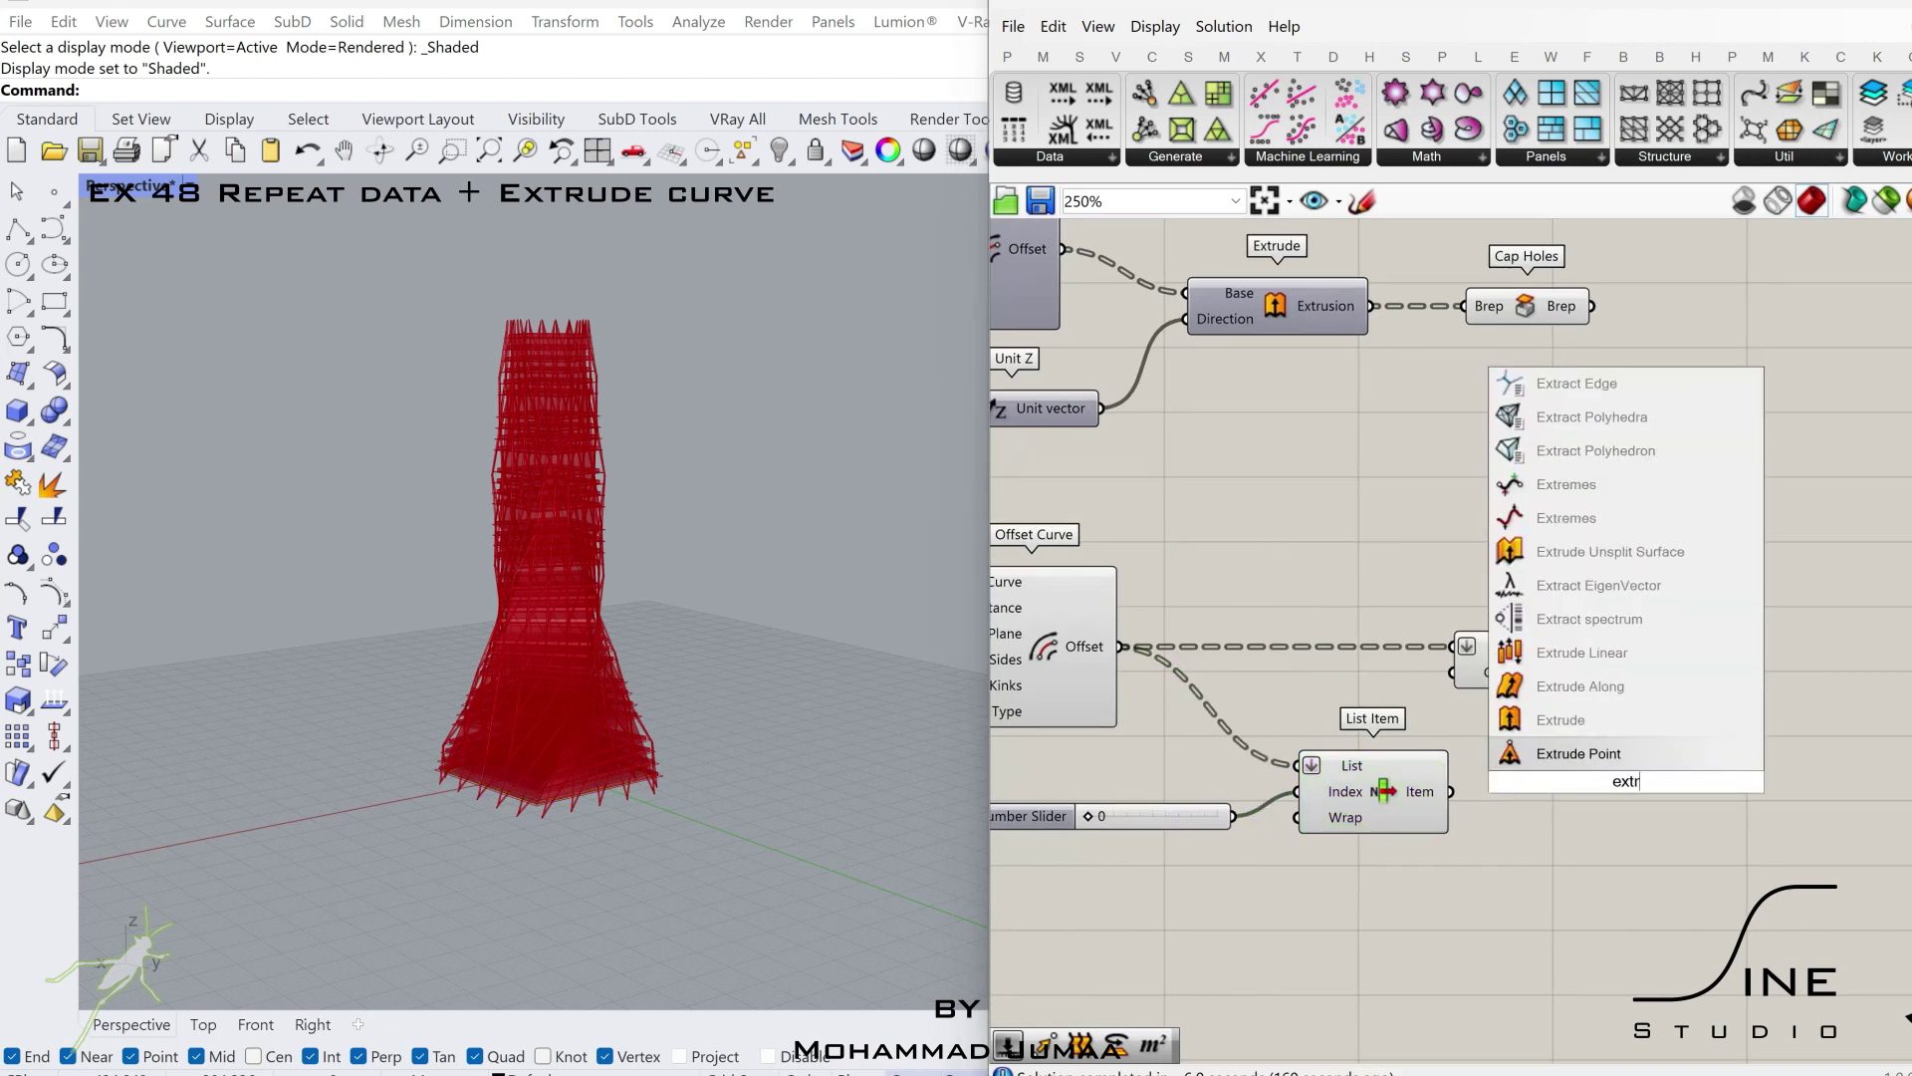
pyautogui.click(1575, 725)
pyautogui.moveTo(1630, 799); pyautogui.dragTo(1696, 832)
pyautogui.doubleClick(1511, 889)
pyautogui.write('z')
pyautogui.click(1510, 870)
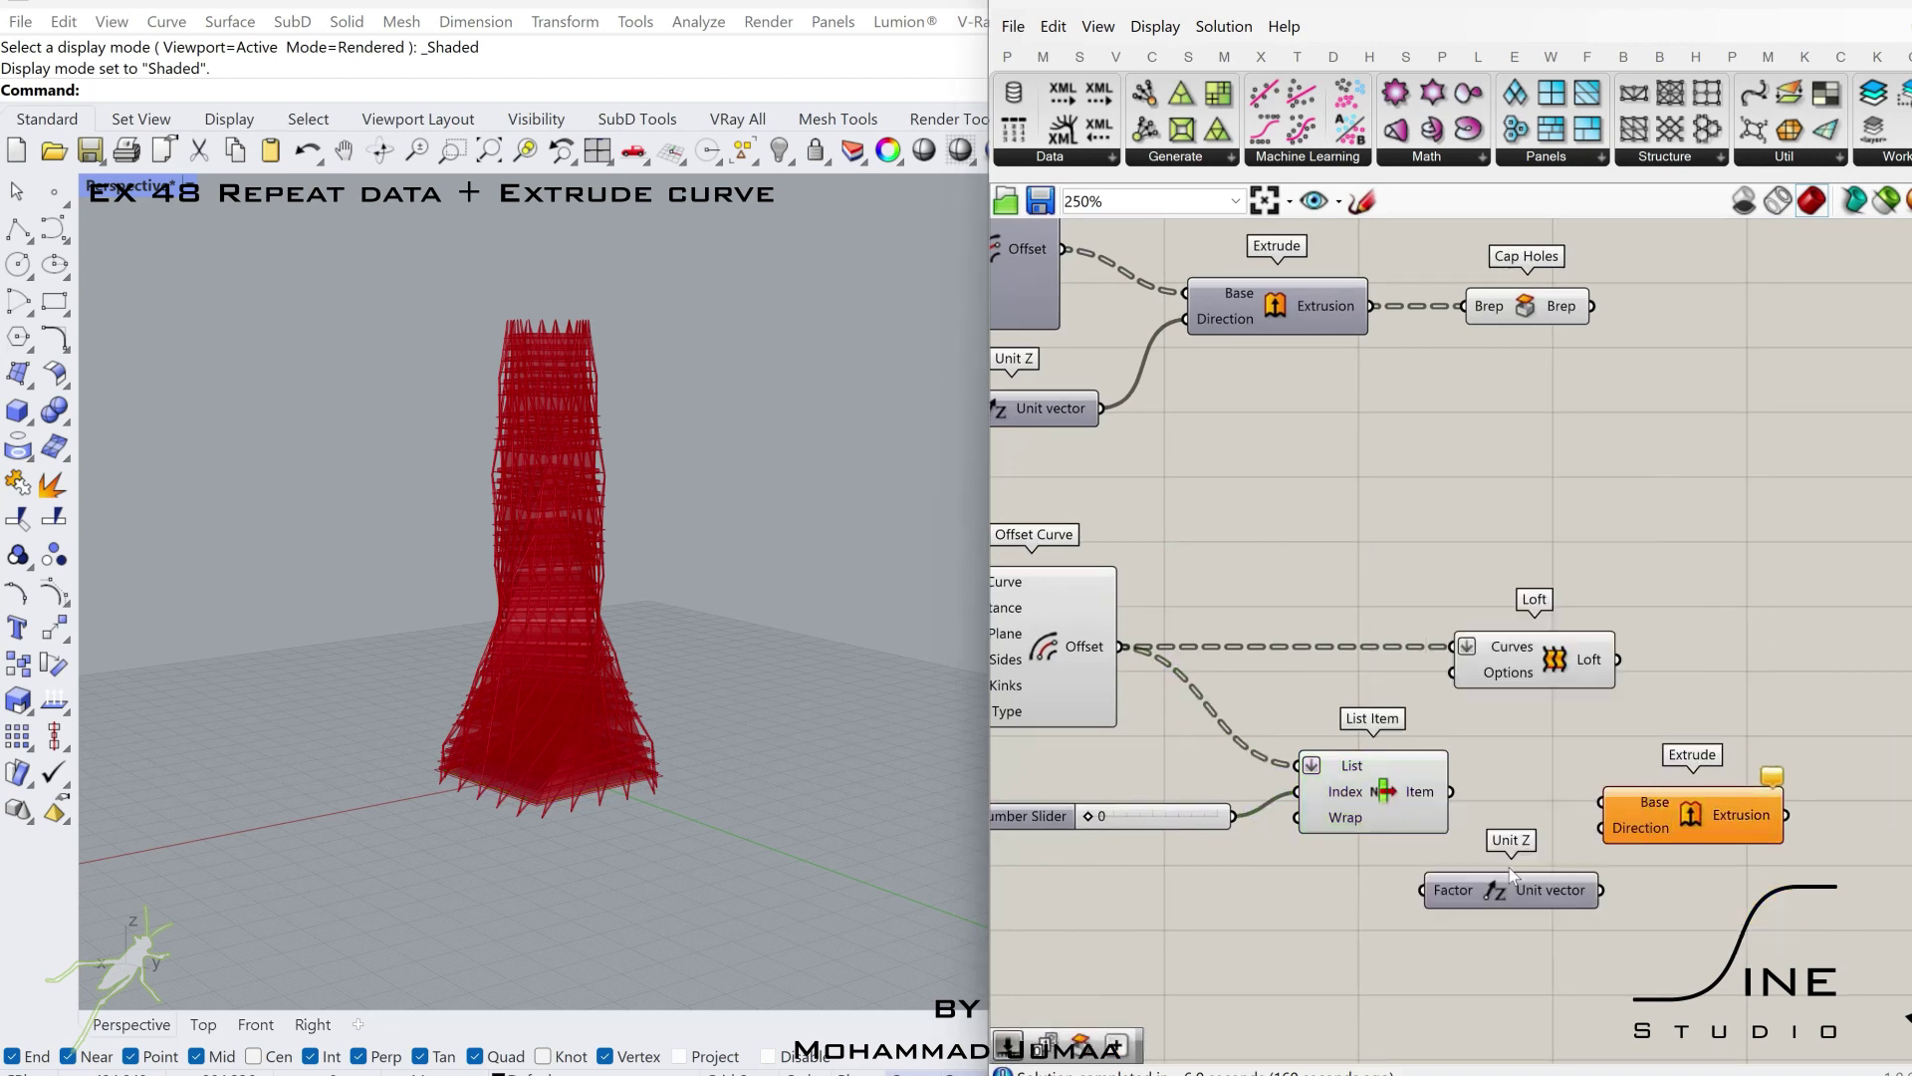
pyautogui.moveTo(1426, 931); pyautogui.dragTo(1588, 831, button='right')
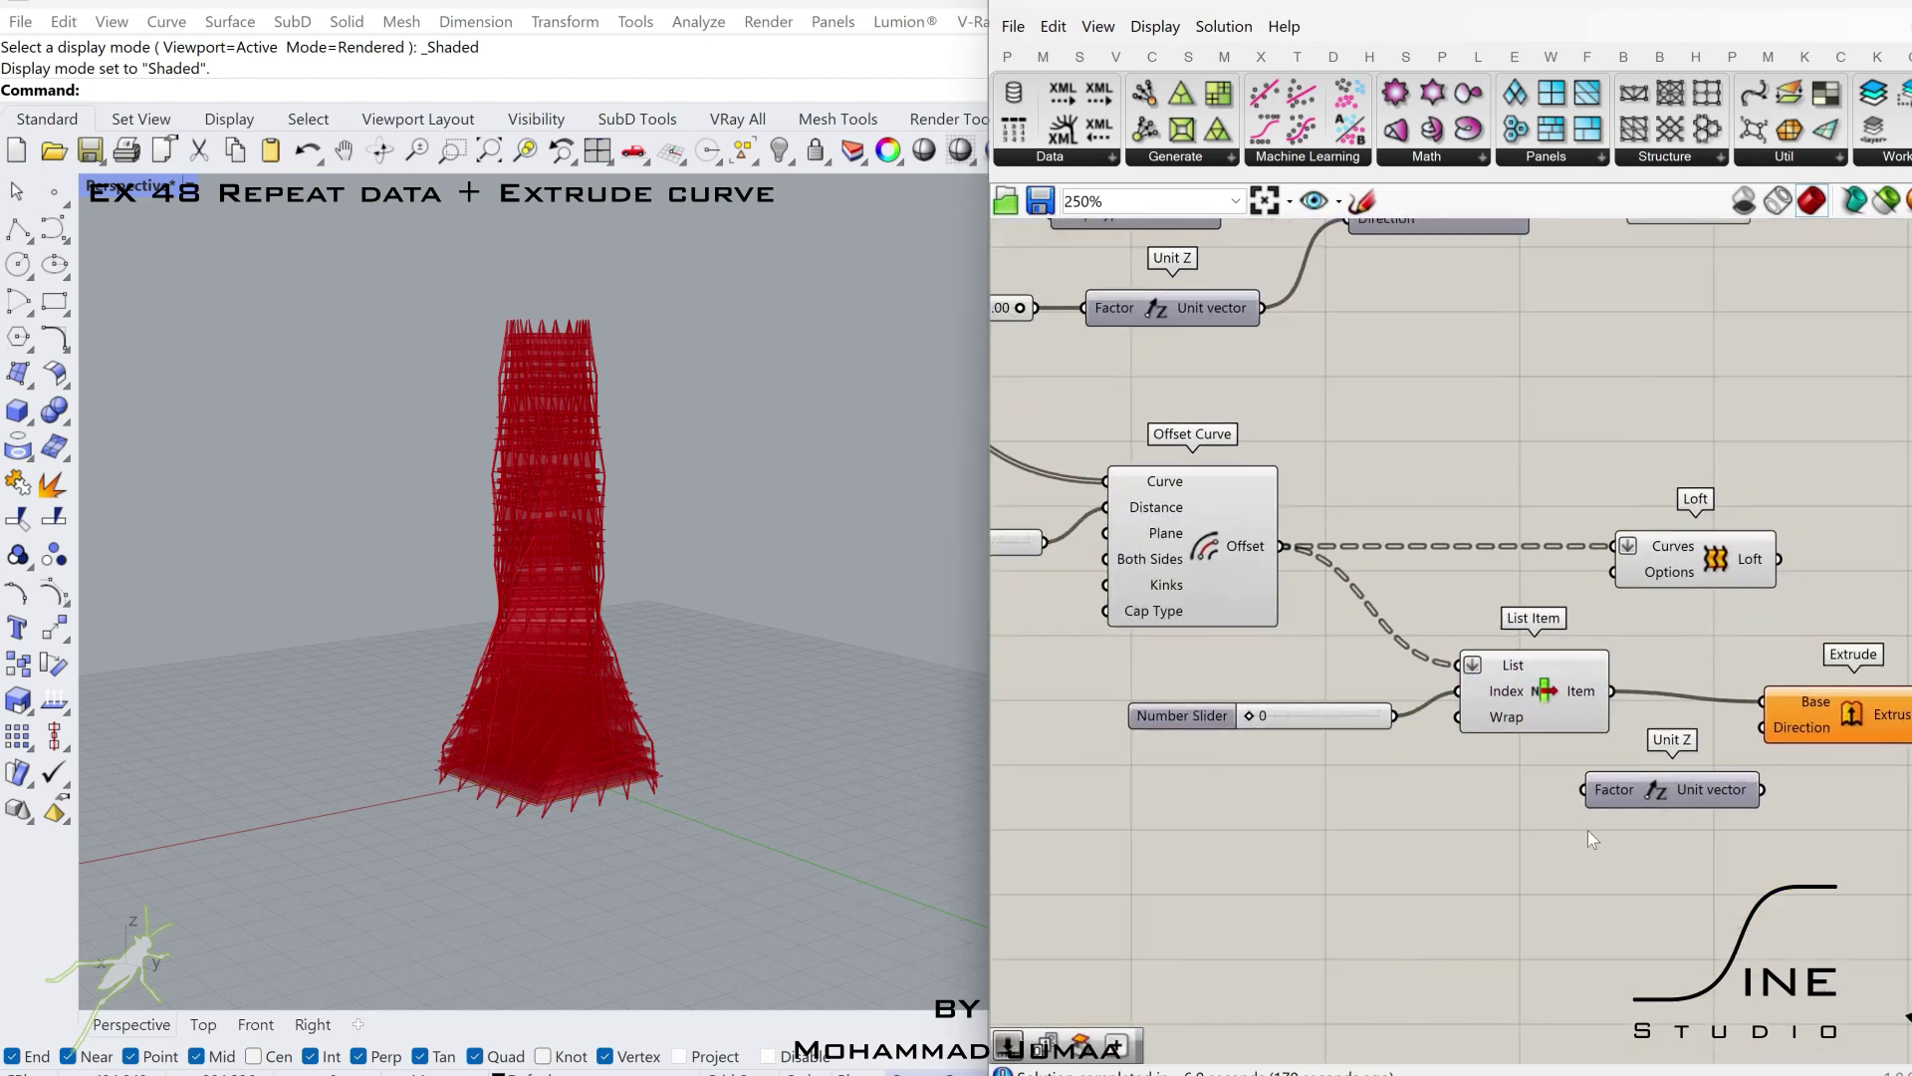
# - Add a 0.95 number slider and an Addition component beside the new Unit Z
pyautogui.doubleClick(1487, 864)
pyautogui.write('0.95')
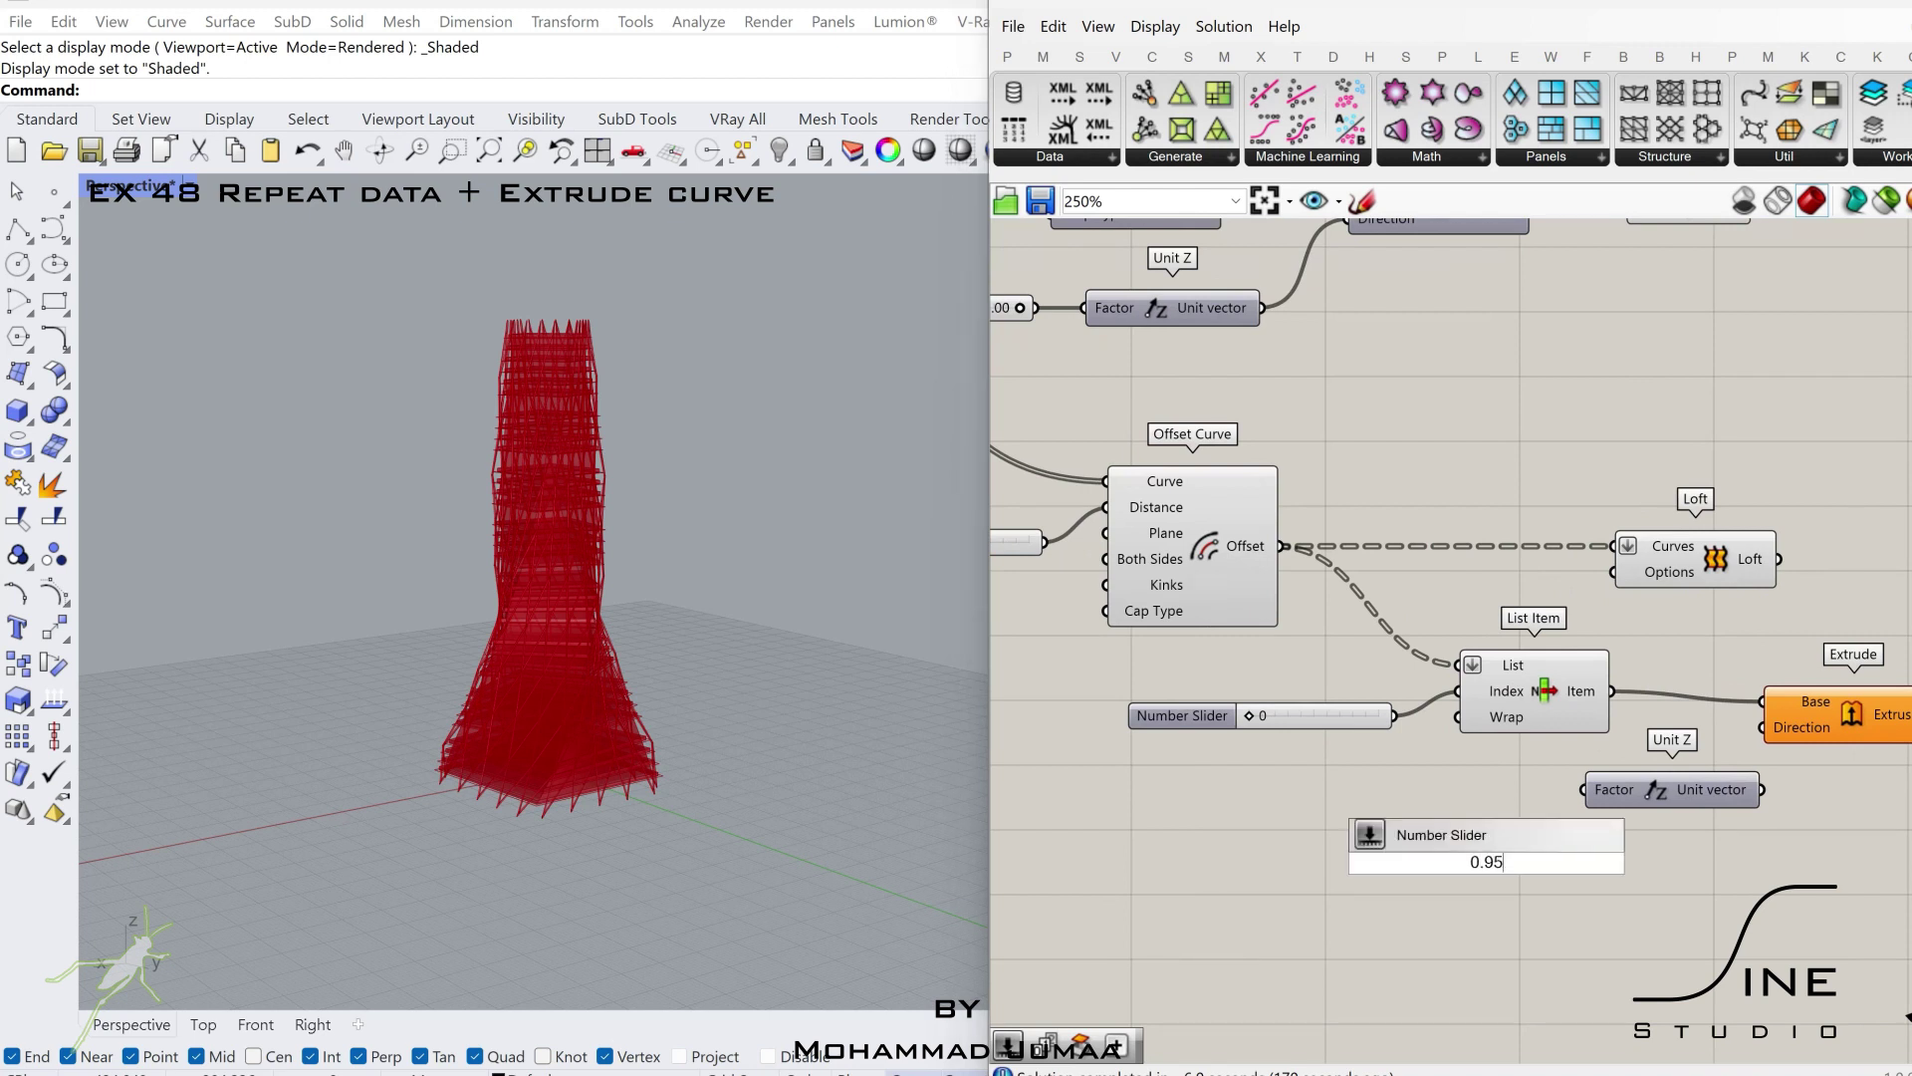
pyautogui.press('Return')
pyautogui.doubleClick(1439, 816)
pyautogui.write('add')
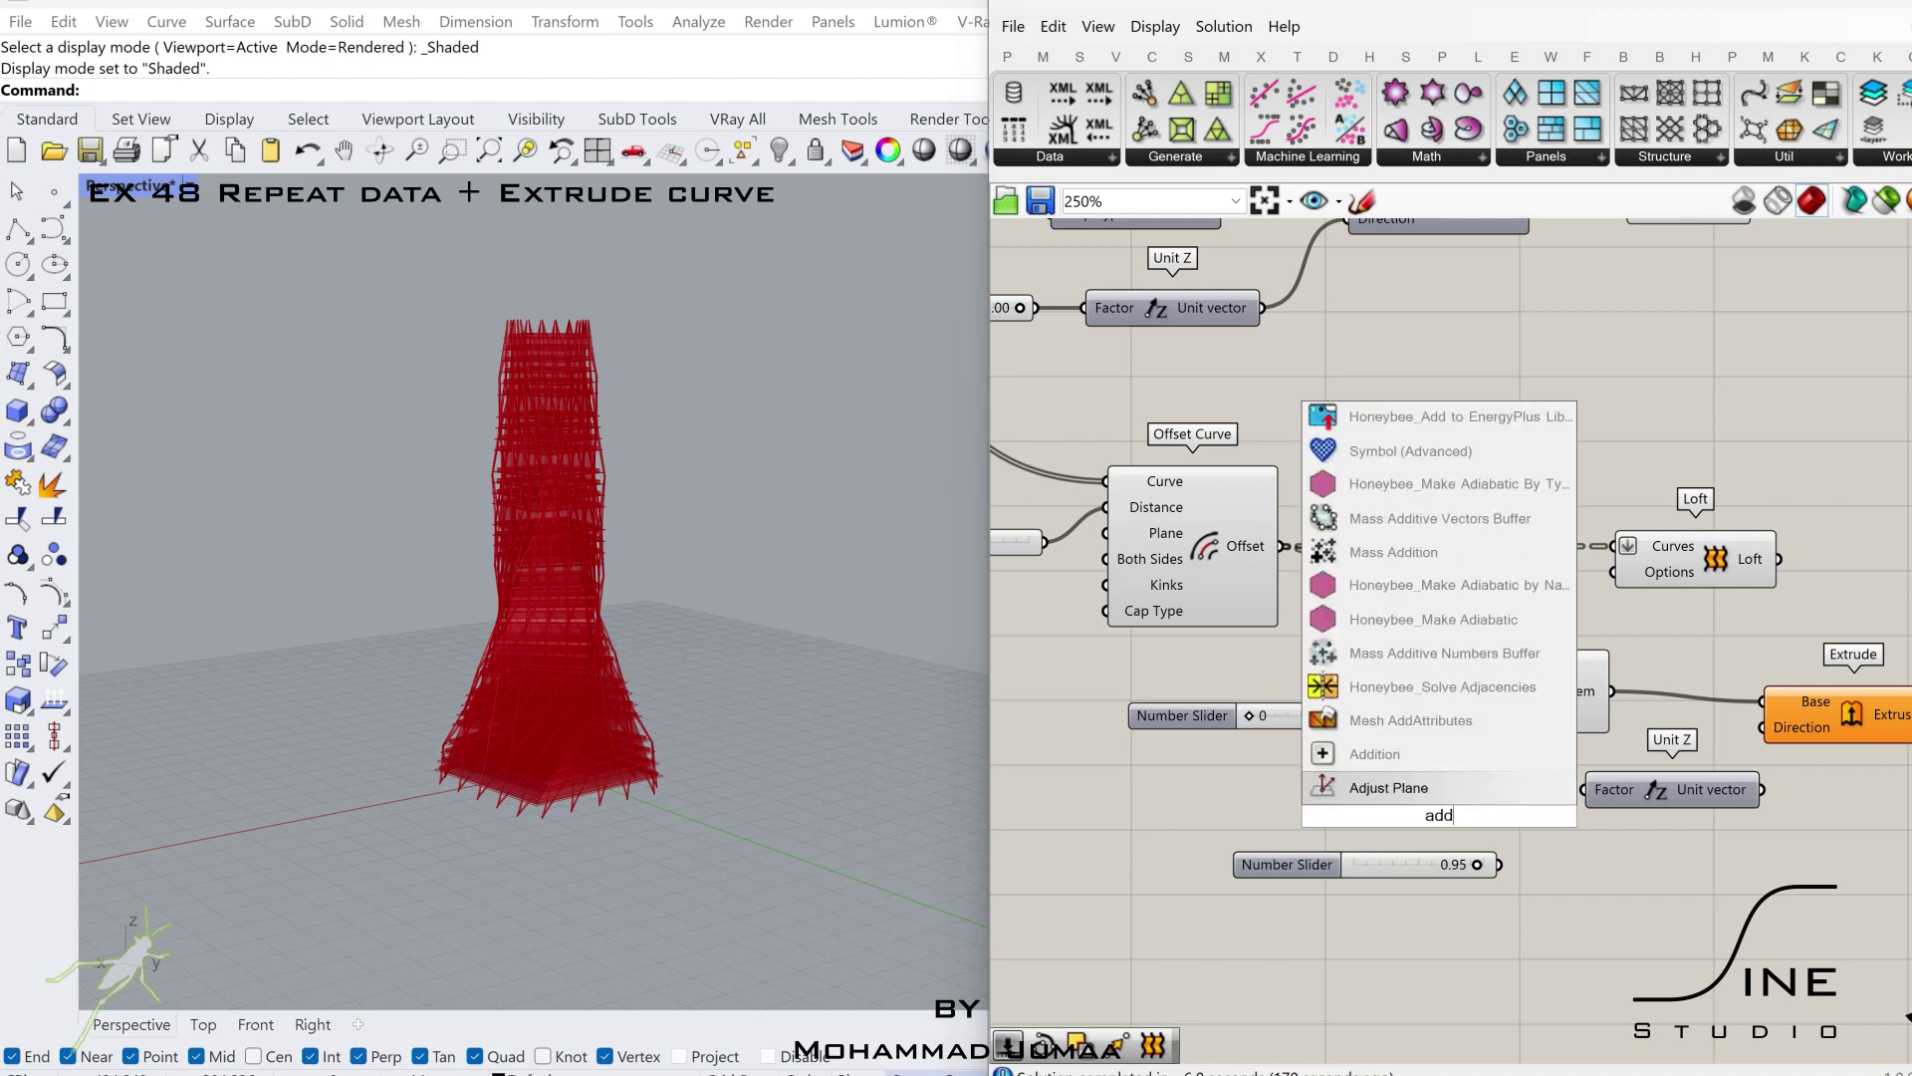
pyautogui.click(1446, 803)
pyautogui.moveTo(1333, 865); pyautogui.dragTo(1363, 870, button='right')
pyautogui.moveTo(1372, 877); pyautogui.dragTo(1407, 835)
# - Connect the 3.00 slider driving Contour's Distance to Addition's A input and the 0.95 slider to its B input
pyautogui.moveTo(1366, 842); pyautogui.dragTo(1752, 917, button='right')
pyautogui.scroll(-2, 1752, 916)
pyautogui.moveTo(1054, 605); pyautogui.dragTo(1582, 652, button='right')
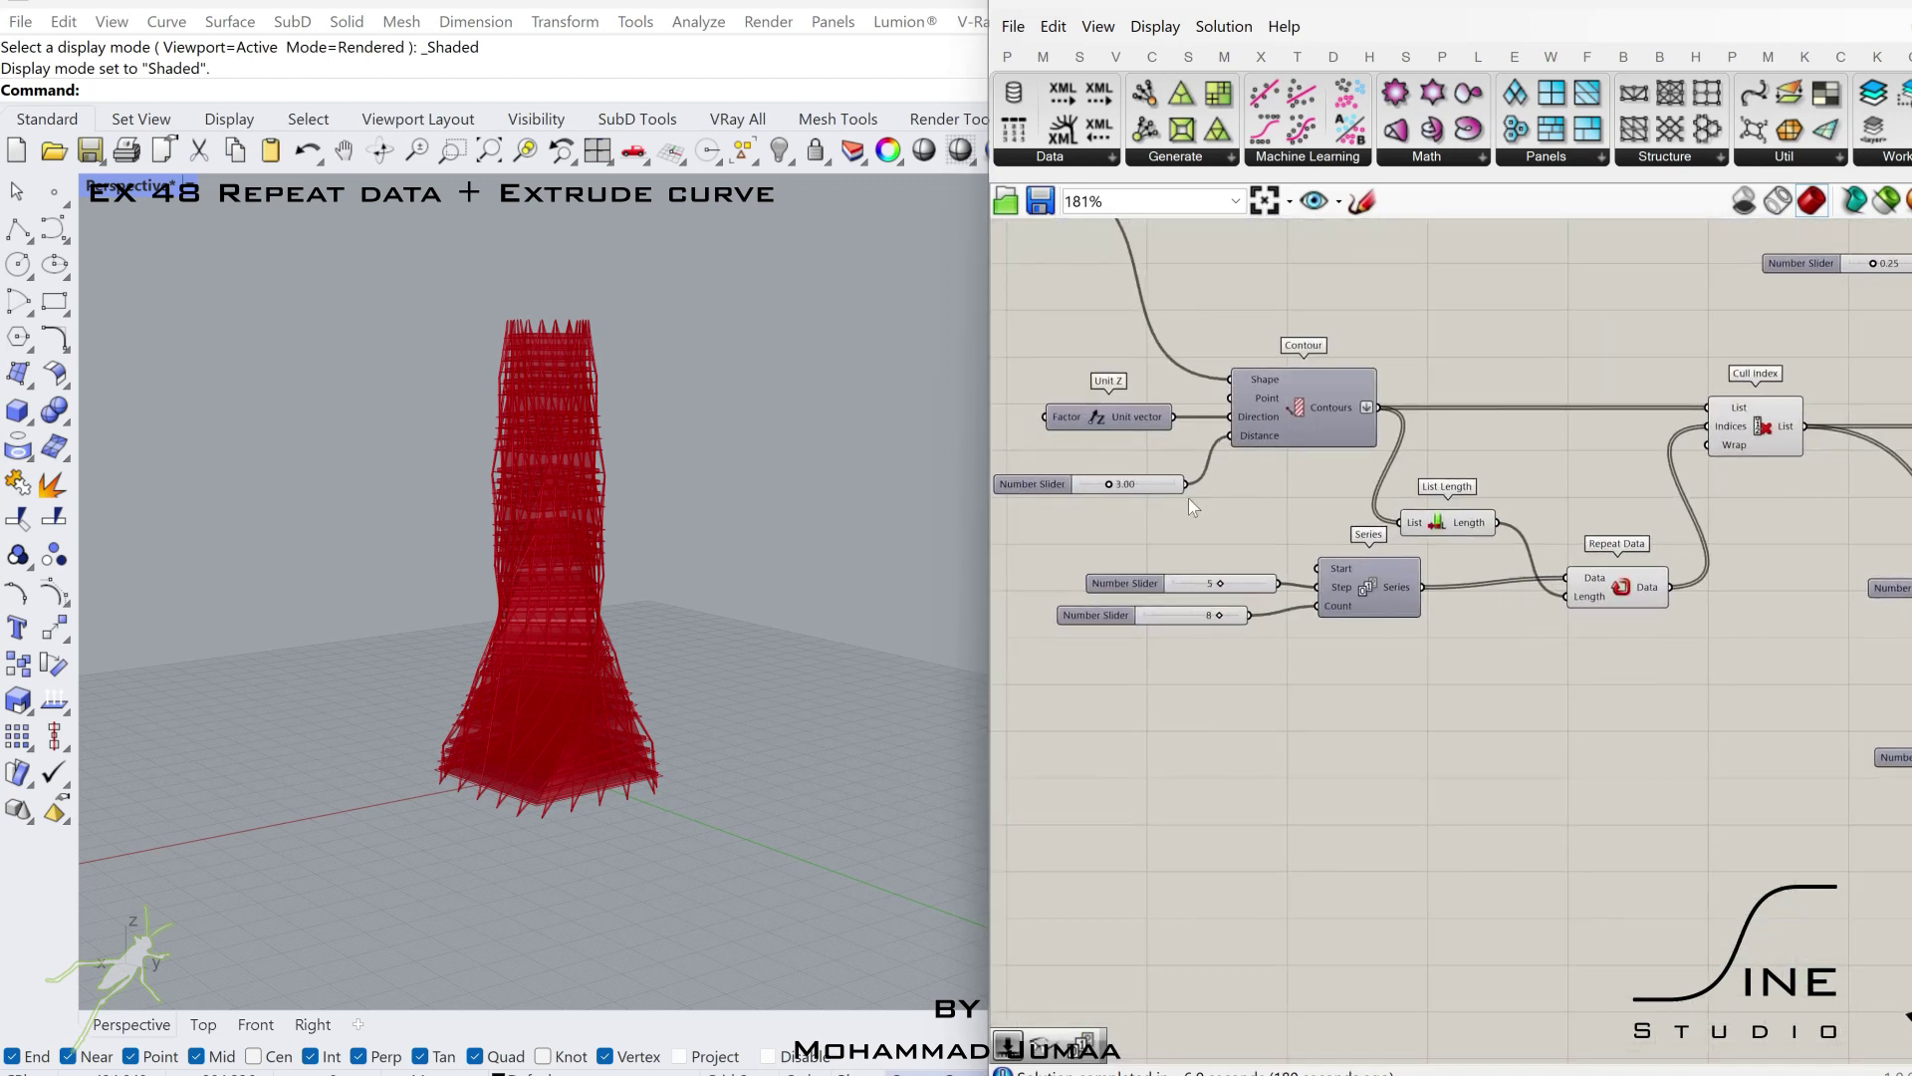
pyautogui.moveTo(1295, 520); pyautogui.dragTo(1661, 946)
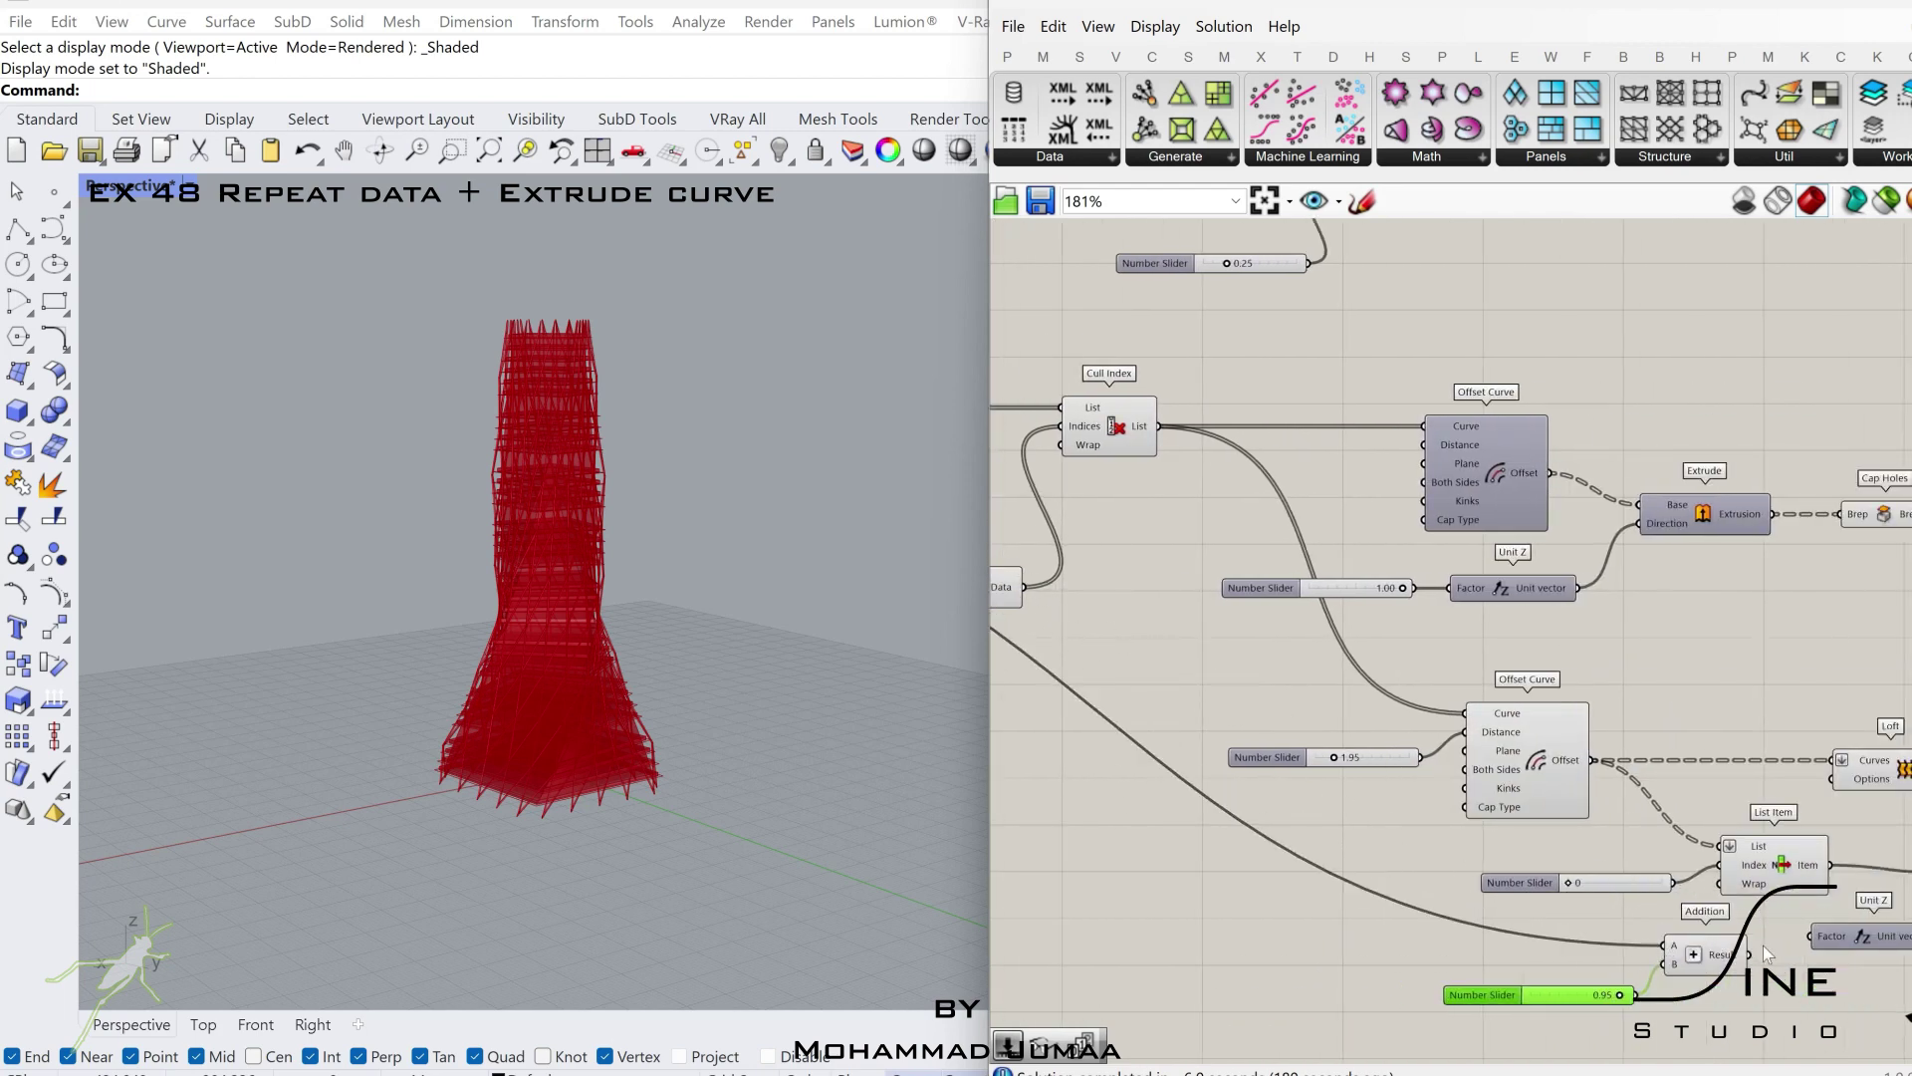
# - Connect Addition's Result to the new Unit Z's Factor and move the lower Extrude component farther along to make room
pyautogui.moveTo(1759, 955); pyautogui.dragTo(1436, 976, button='right')
pyautogui.scroll(1, 1437, 976)
pyautogui.moveTo(1511, 956)
pyautogui.mouseDown()
pyautogui.moveTo(1480, 966)
pyautogui.moveTo(1530, 972)
pyautogui.mouseUp()
pyautogui.moveTo(1644, 946); pyautogui.dragTo(1500, 915, button='right')
pyautogui.moveTo(1571, 869); pyautogui.dragTo(1715, 859)
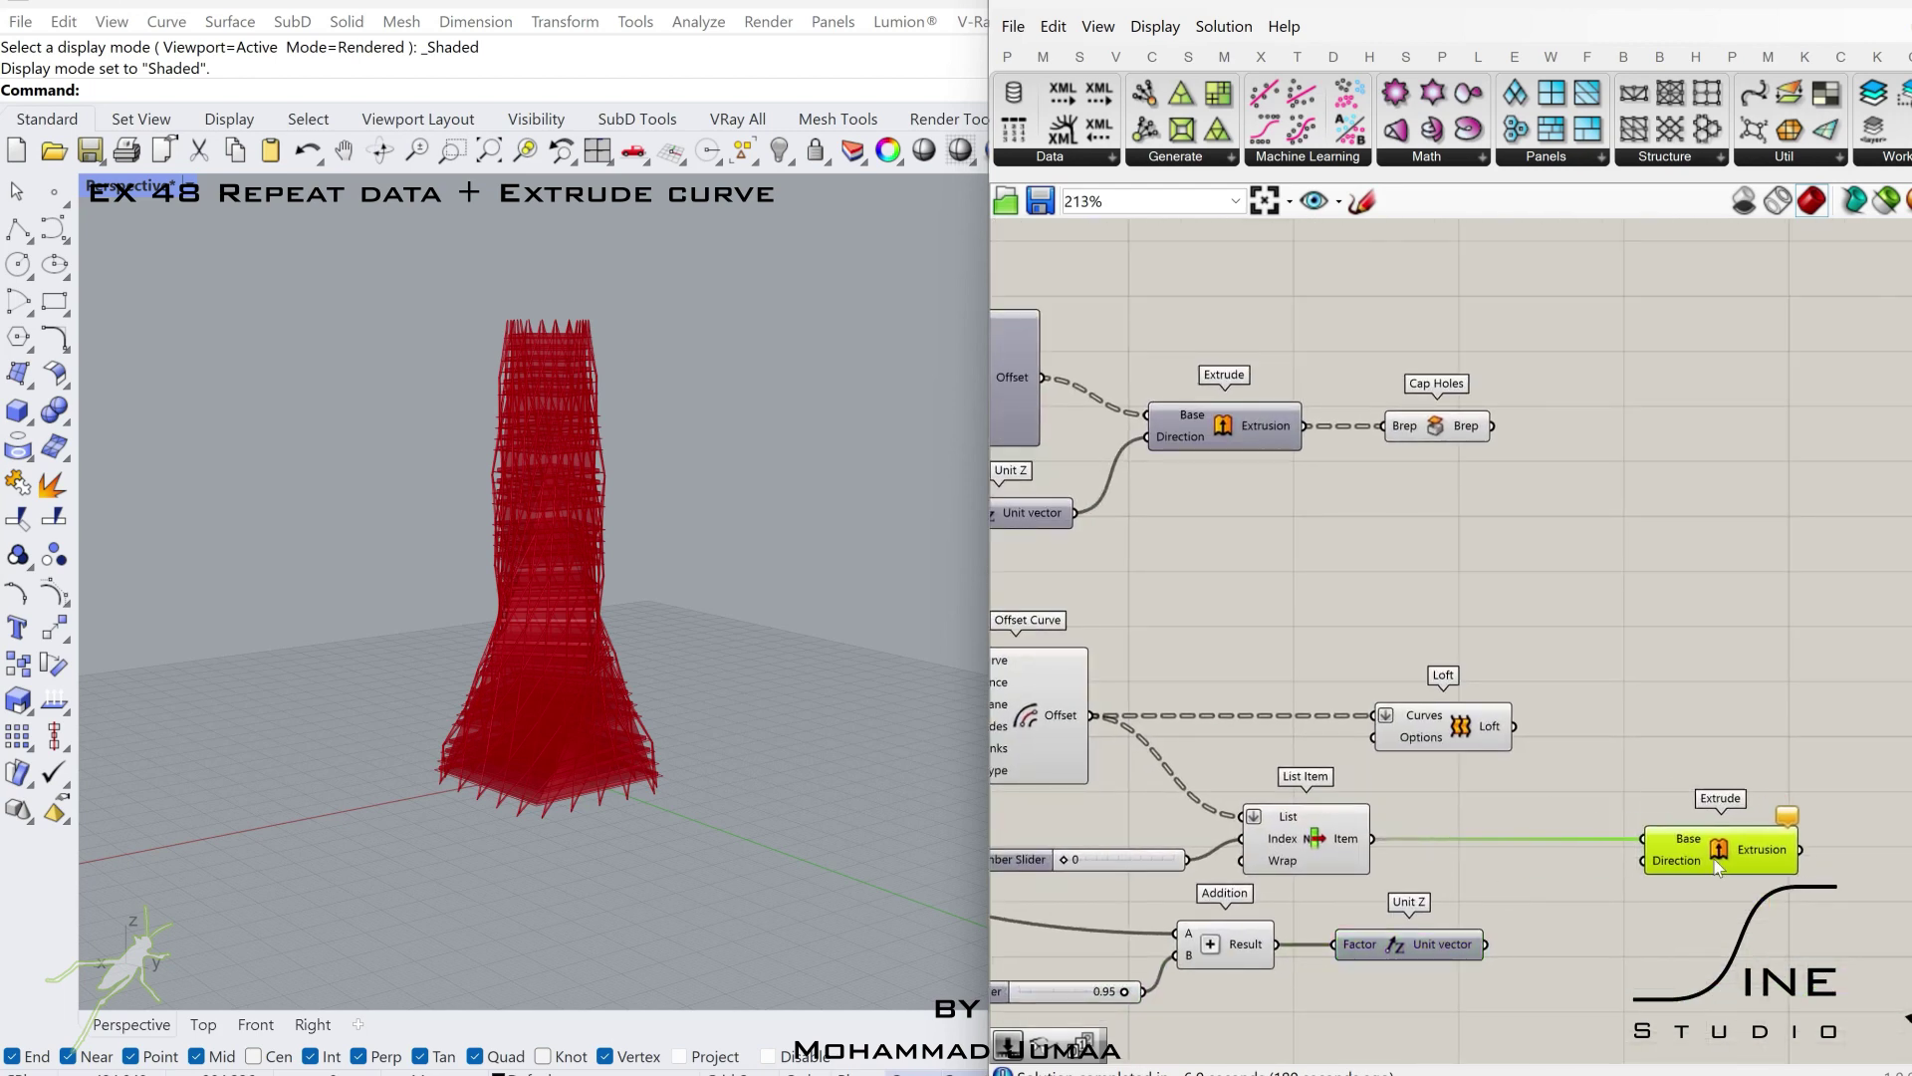
# - Insert a Negative component between Addition and Unit Z, and connect Unit Z's vector to the lower Extrude's Direction
pyautogui.doubleClick(1634, 954)
pyautogui.write('neg')
pyautogui.press('Return')
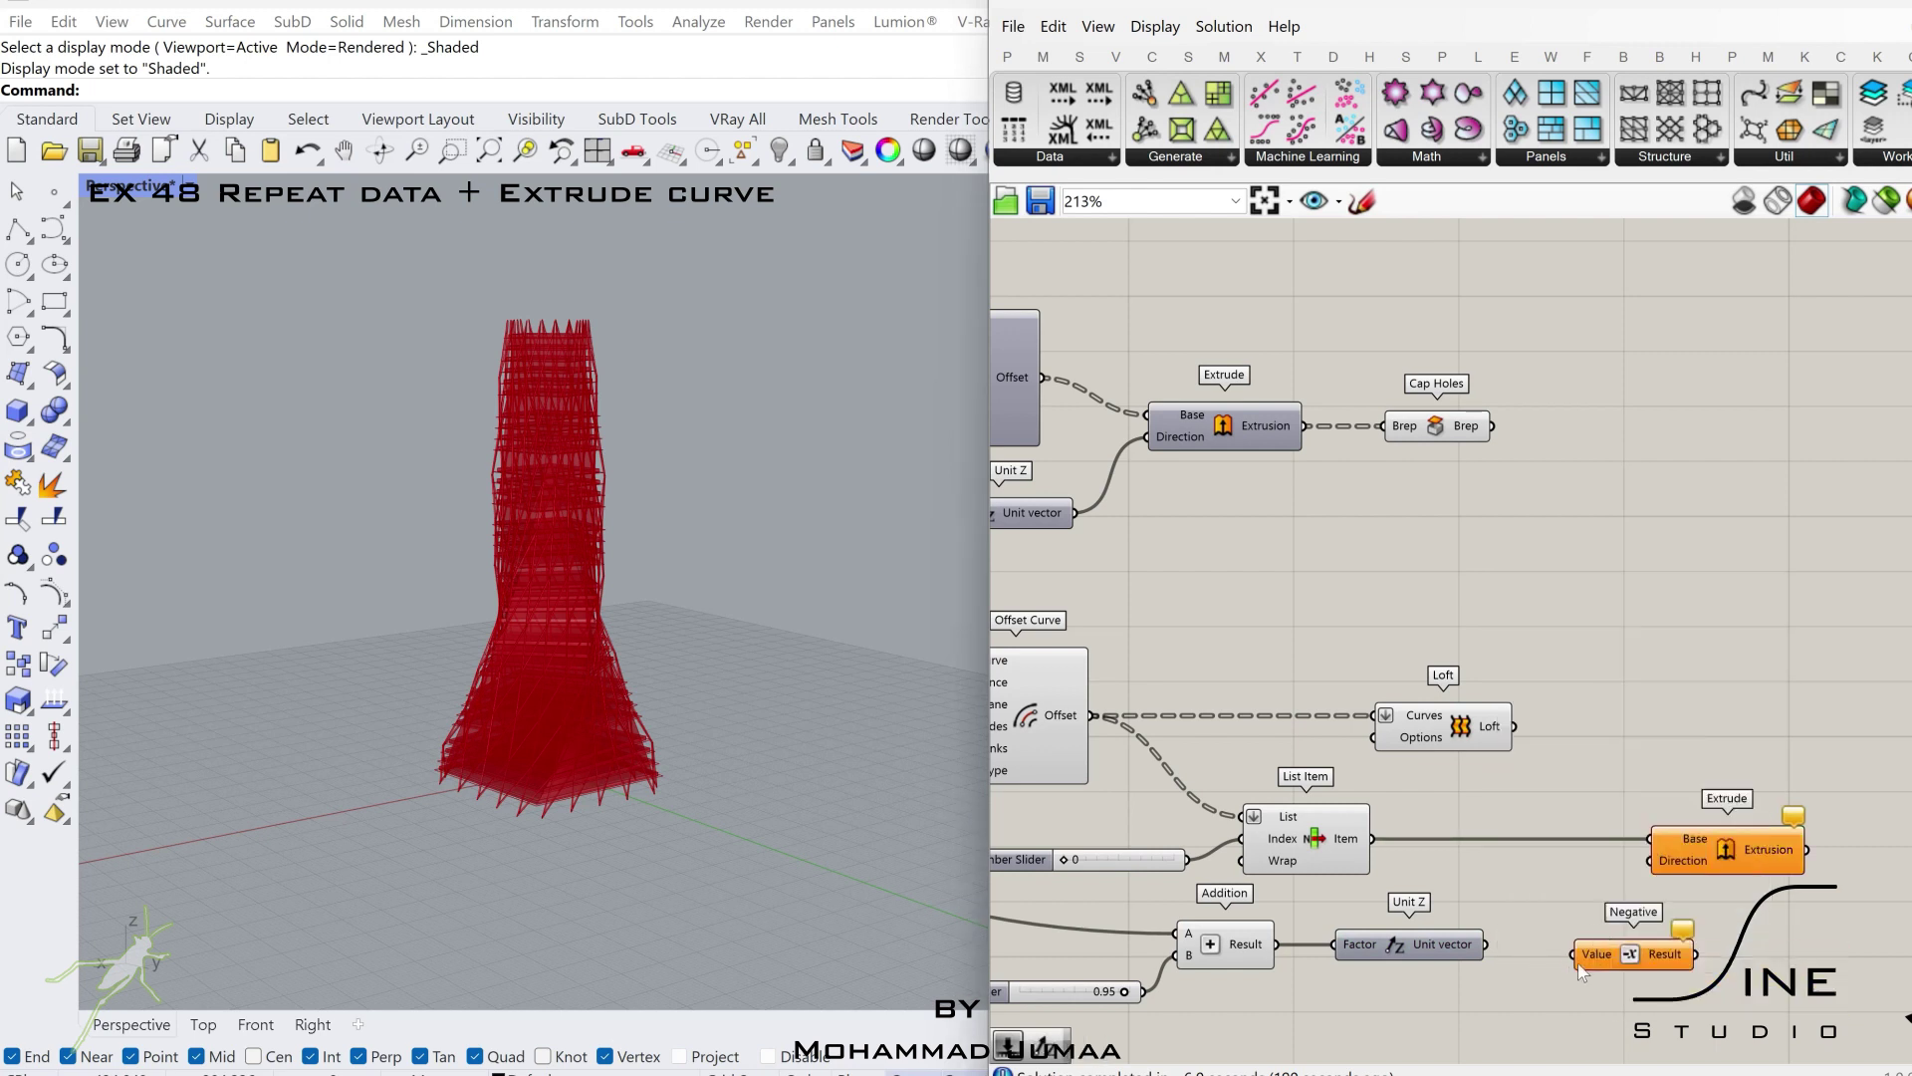
pyautogui.moveTo(1589, 966); pyautogui.dragTo(1534, 944)
pyautogui.moveTo(1395, 981); pyautogui.dragTo(1374, 973)
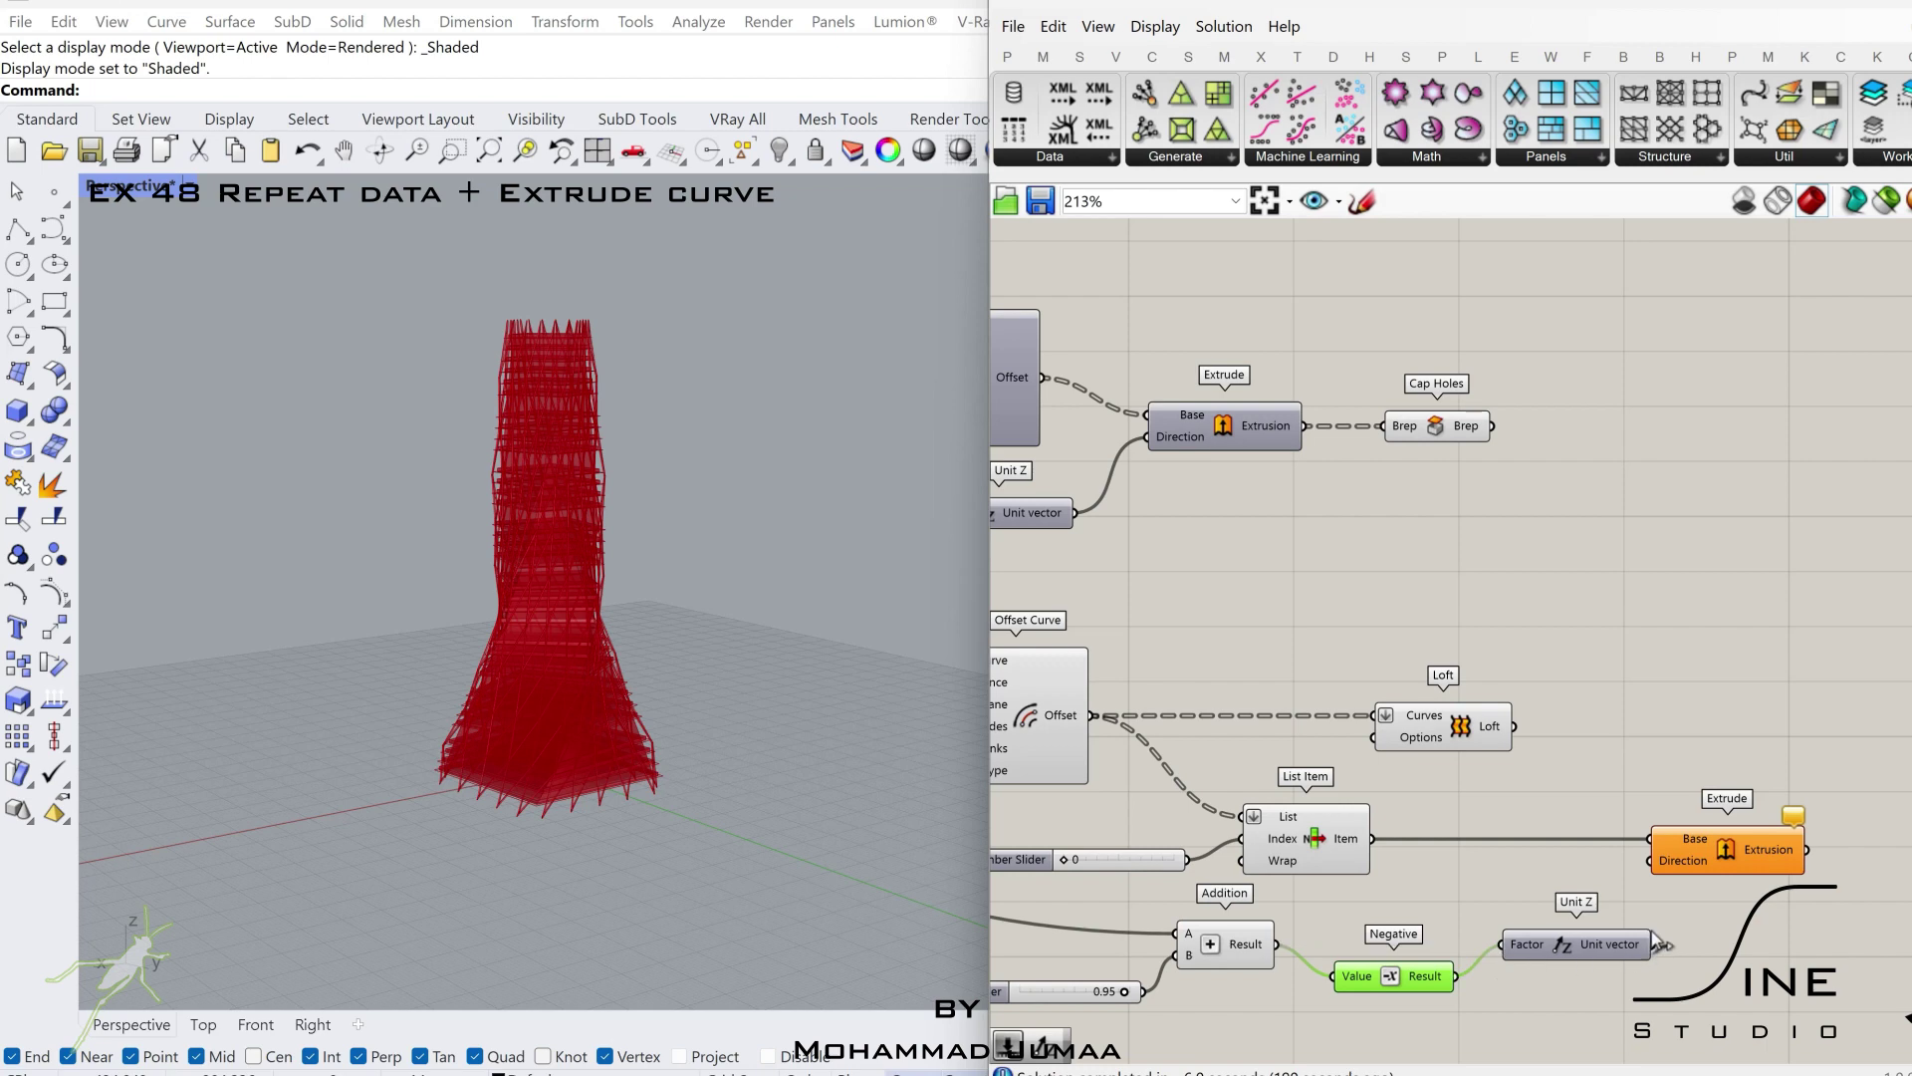
pyautogui.moveTo(1652, 943); pyautogui.dragTo(1650, 861)
# - Line up the Loft, lower Extrude, Cap Holes and Pipe components in one column at the end of the definition
pyautogui.click(1733, 854)
pyautogui.moveTo(1733, 855); pyautogui.dragTo(1528, 843, button='right')
pyautogui.moveTo(1238, 733); pyautogui.dragTo(1495, 733)
pyautogui.moveTo(1653, 664); pyautogui.dragTo(1521, 918)
pyautogui.click(1533, 667)
pyautogui.click(1467, 583)
pyautogui.moveTo(1467, 584); pyautogui.dragTo(1504, 668, button='right')
pyautogui.moveTo(1348, 511); pyautogui.dragTo(1389, 516)
pyautogui.scroll(-2, 1598, 519)
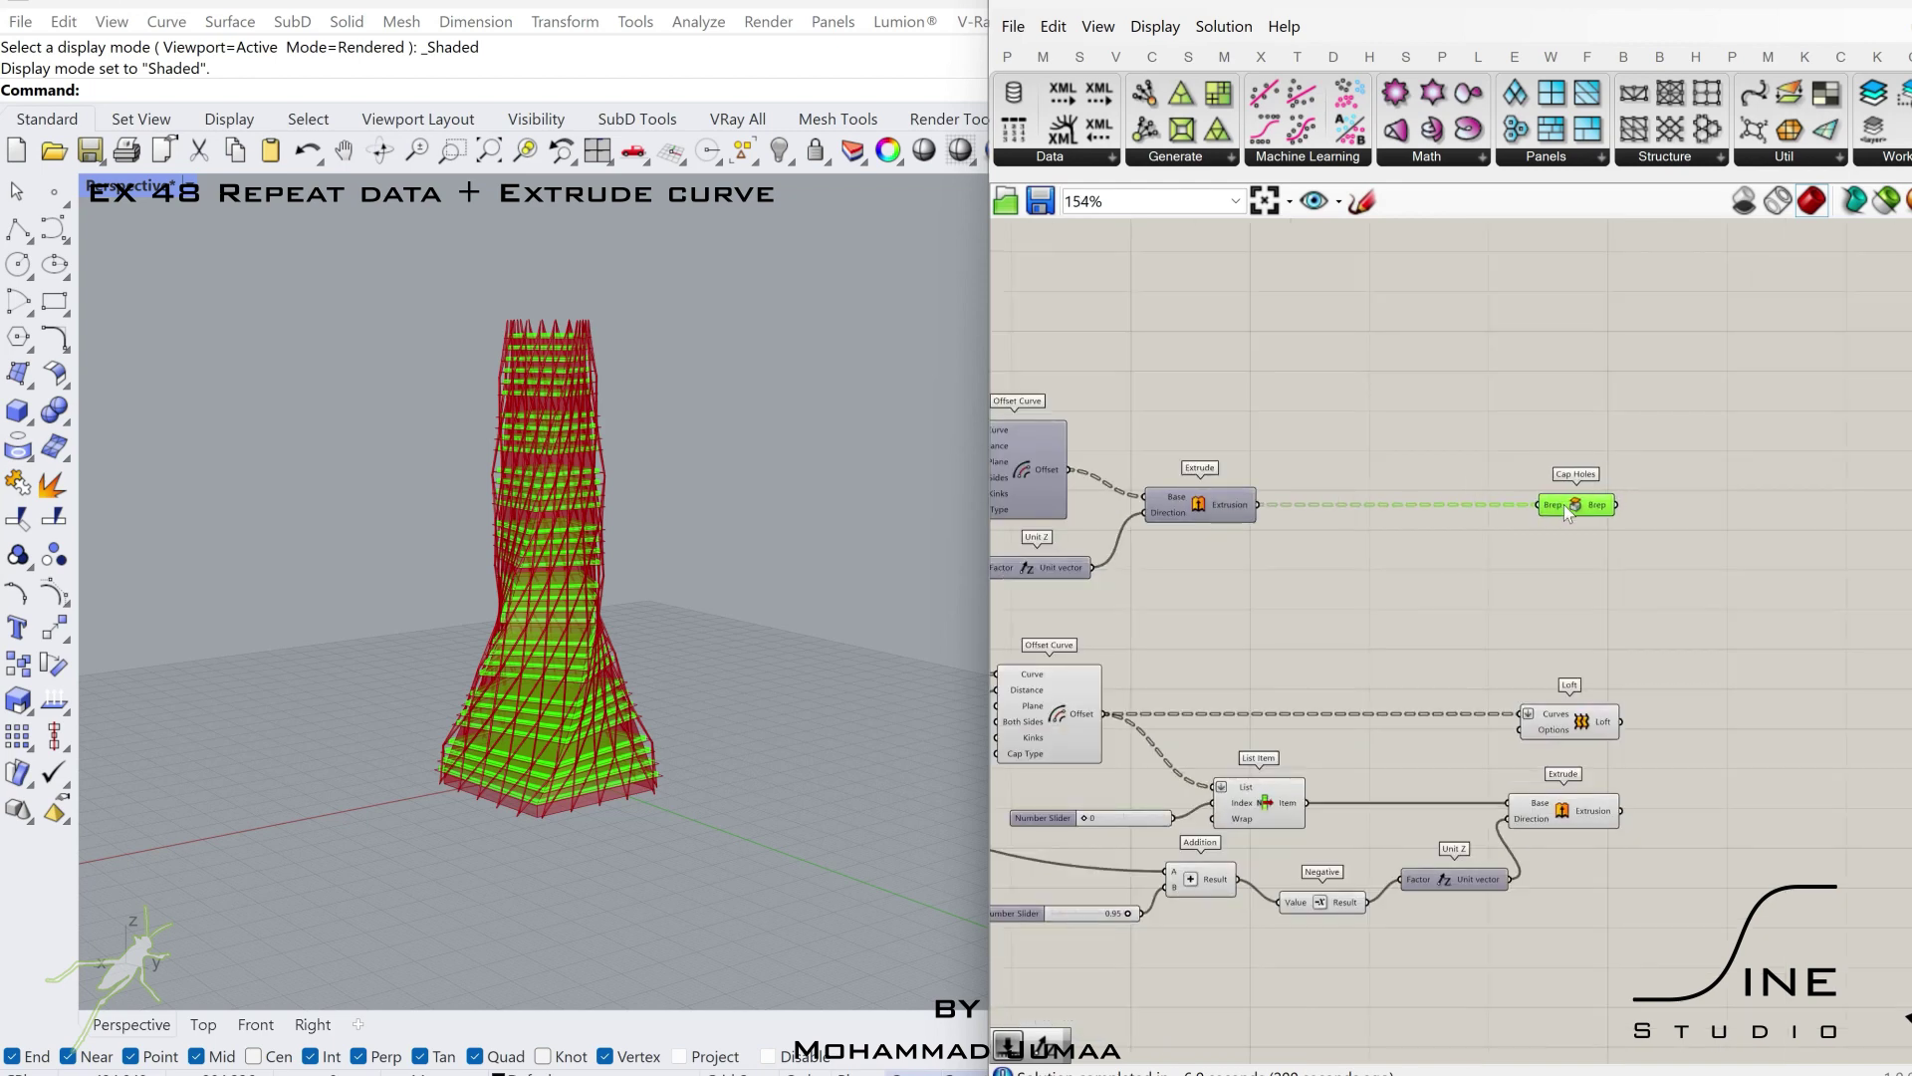
pyautogui.moveTo(1199, 385); pyautogui.dragTo(1544, 452, button='right')
pyautogui.moveTo(1284, 300); pyautogui.dragTo(1806, 307)
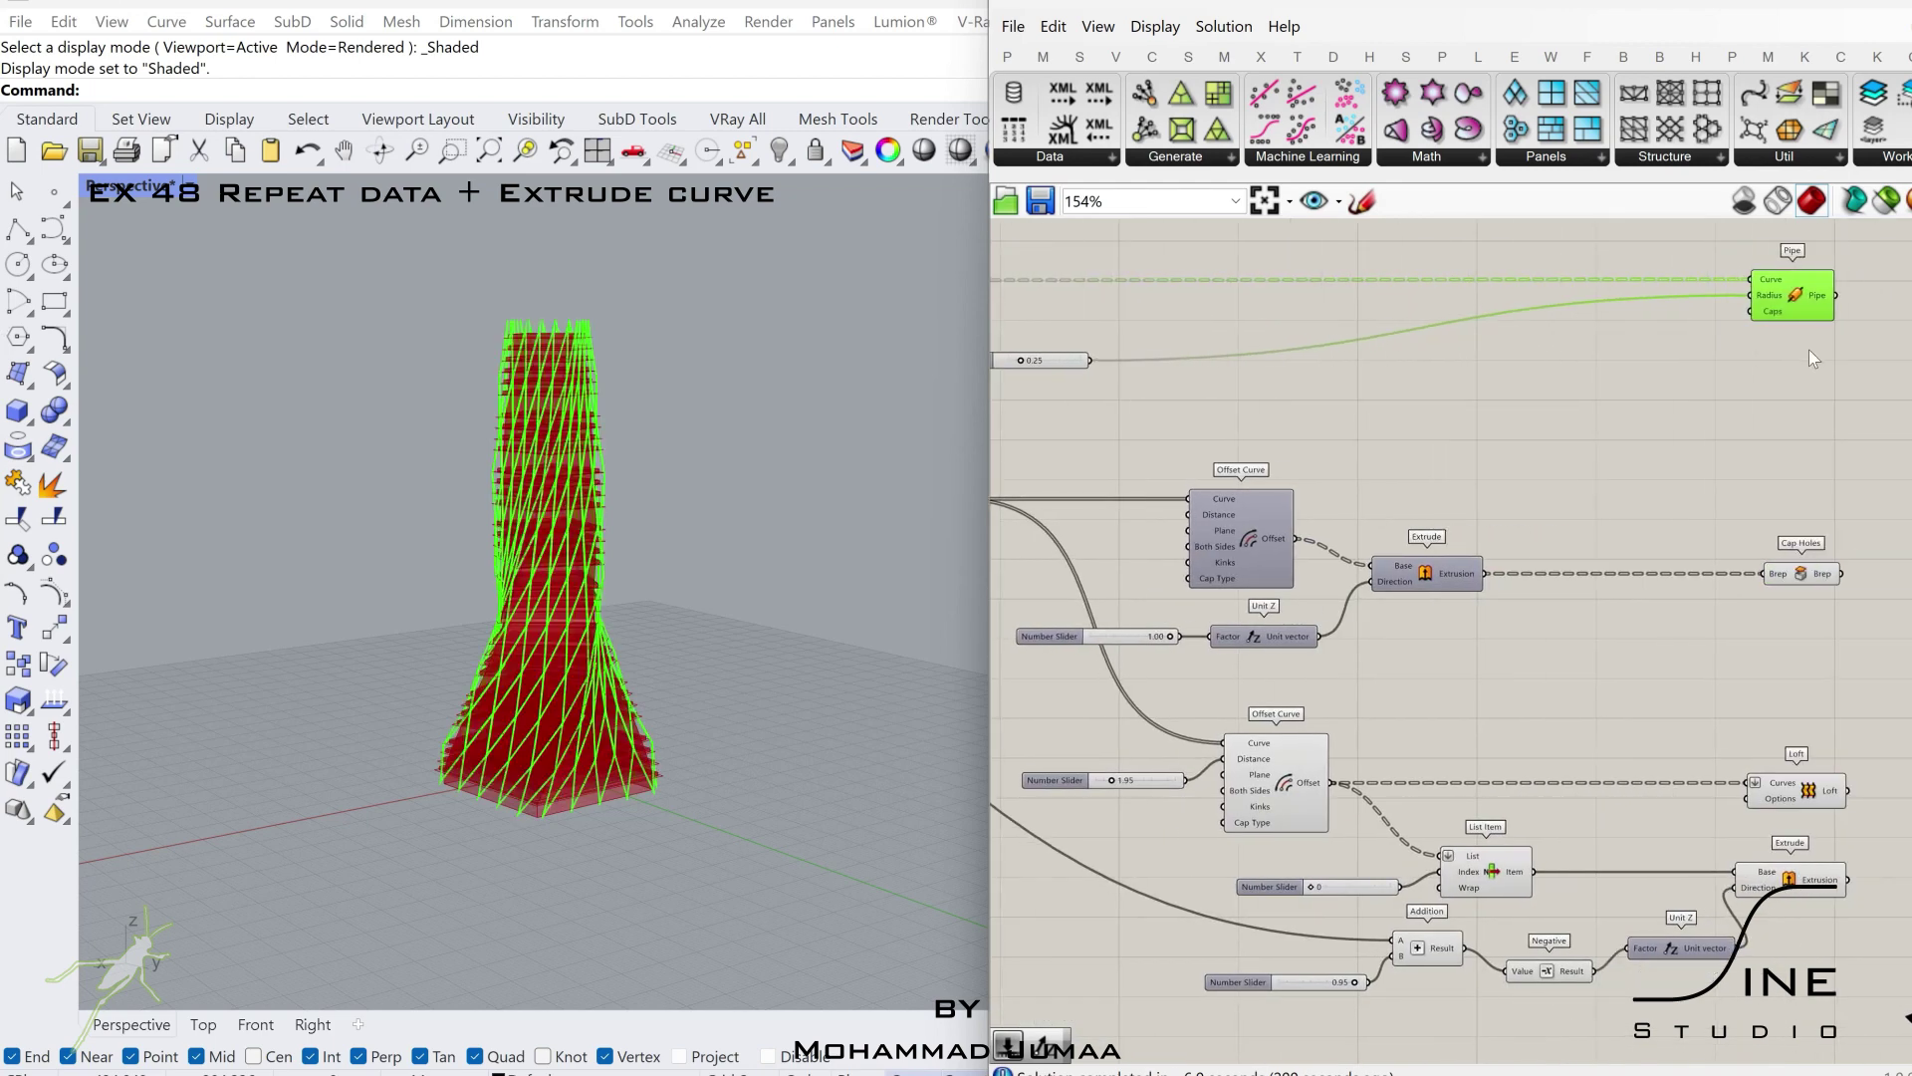
pyautogui.click(1437, 349)
# - Add a Custom Preview component beside Pipe and set its material to Gray
pyautogui.moveTo(1830, 449); pyautogui.dragTo(1451, 451, button='right')
pyautogui.moveTo(1509, 315); pyautogui.dragTo(1478, 391, button='right')
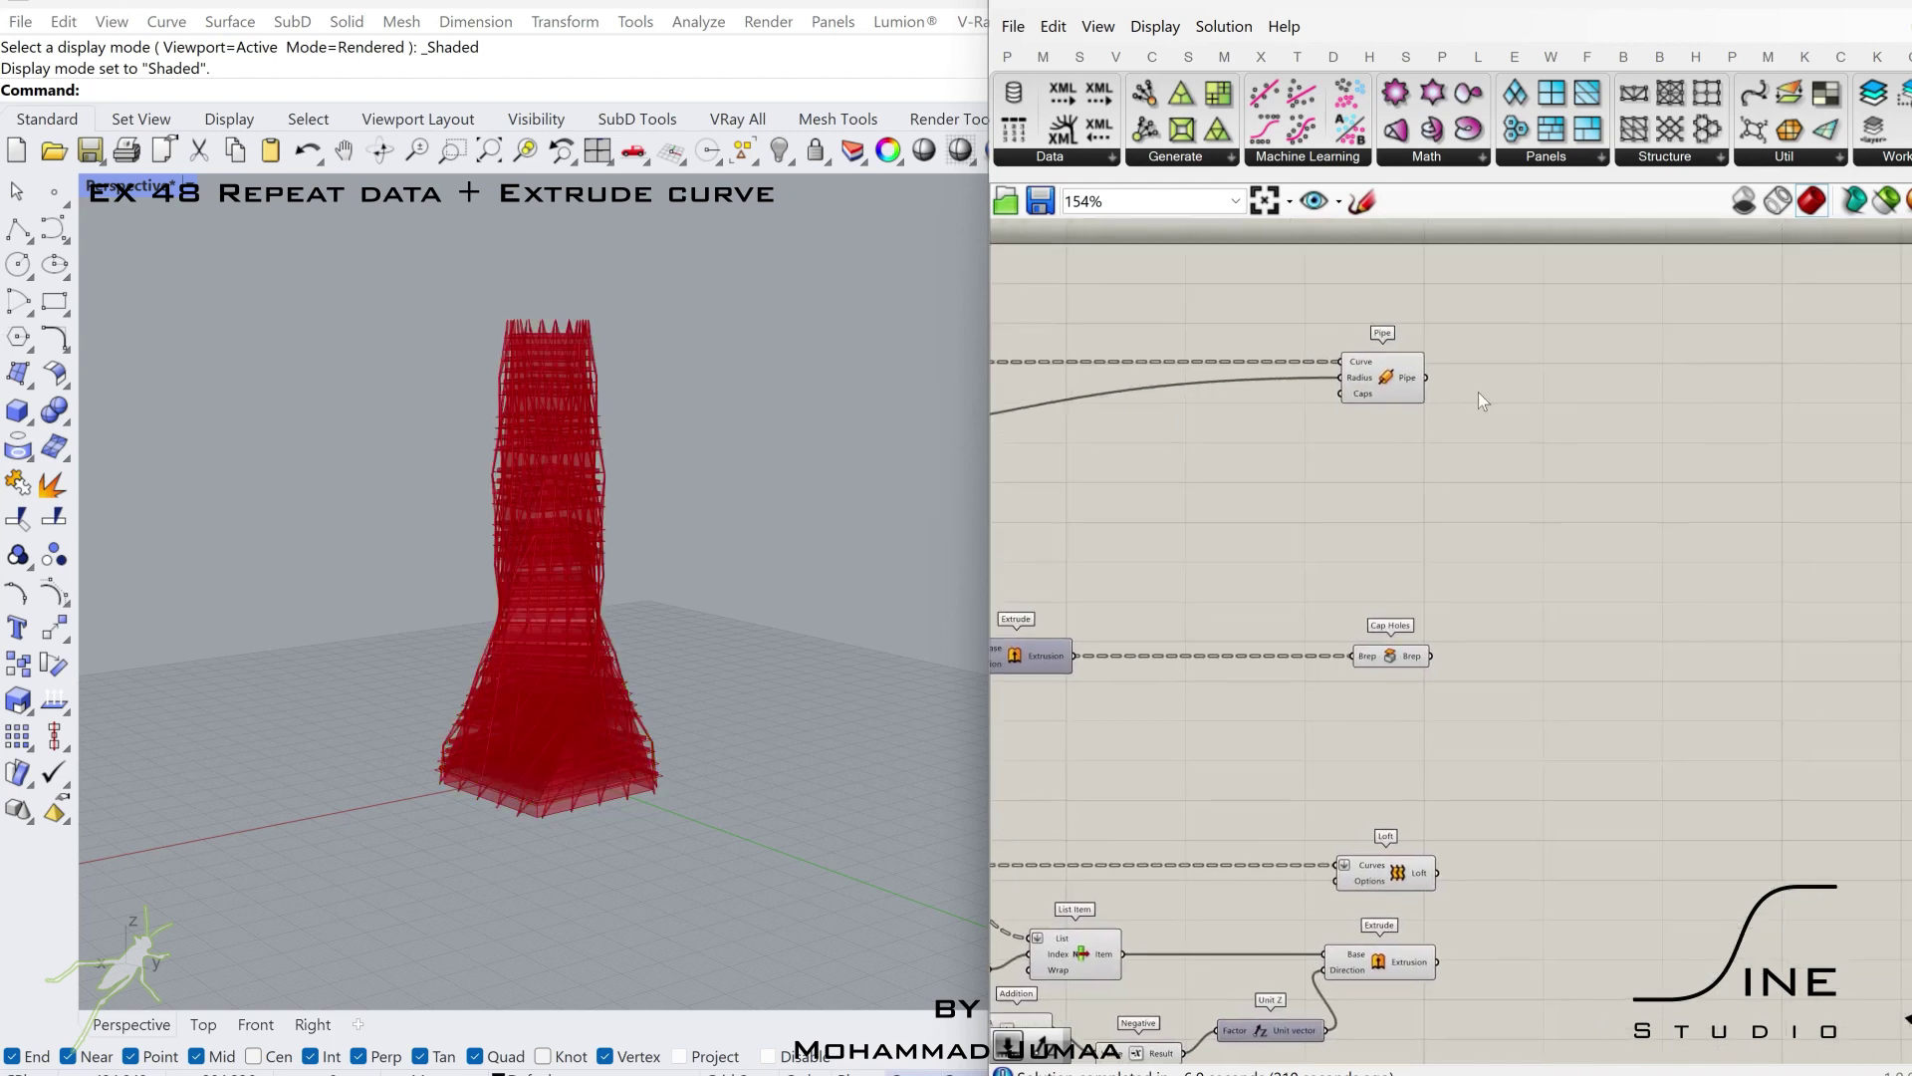
pyautogui.scroll(3, 1478, 391)
pyautogui.doubleClick(1637, 442)
pyautogui.write('c')
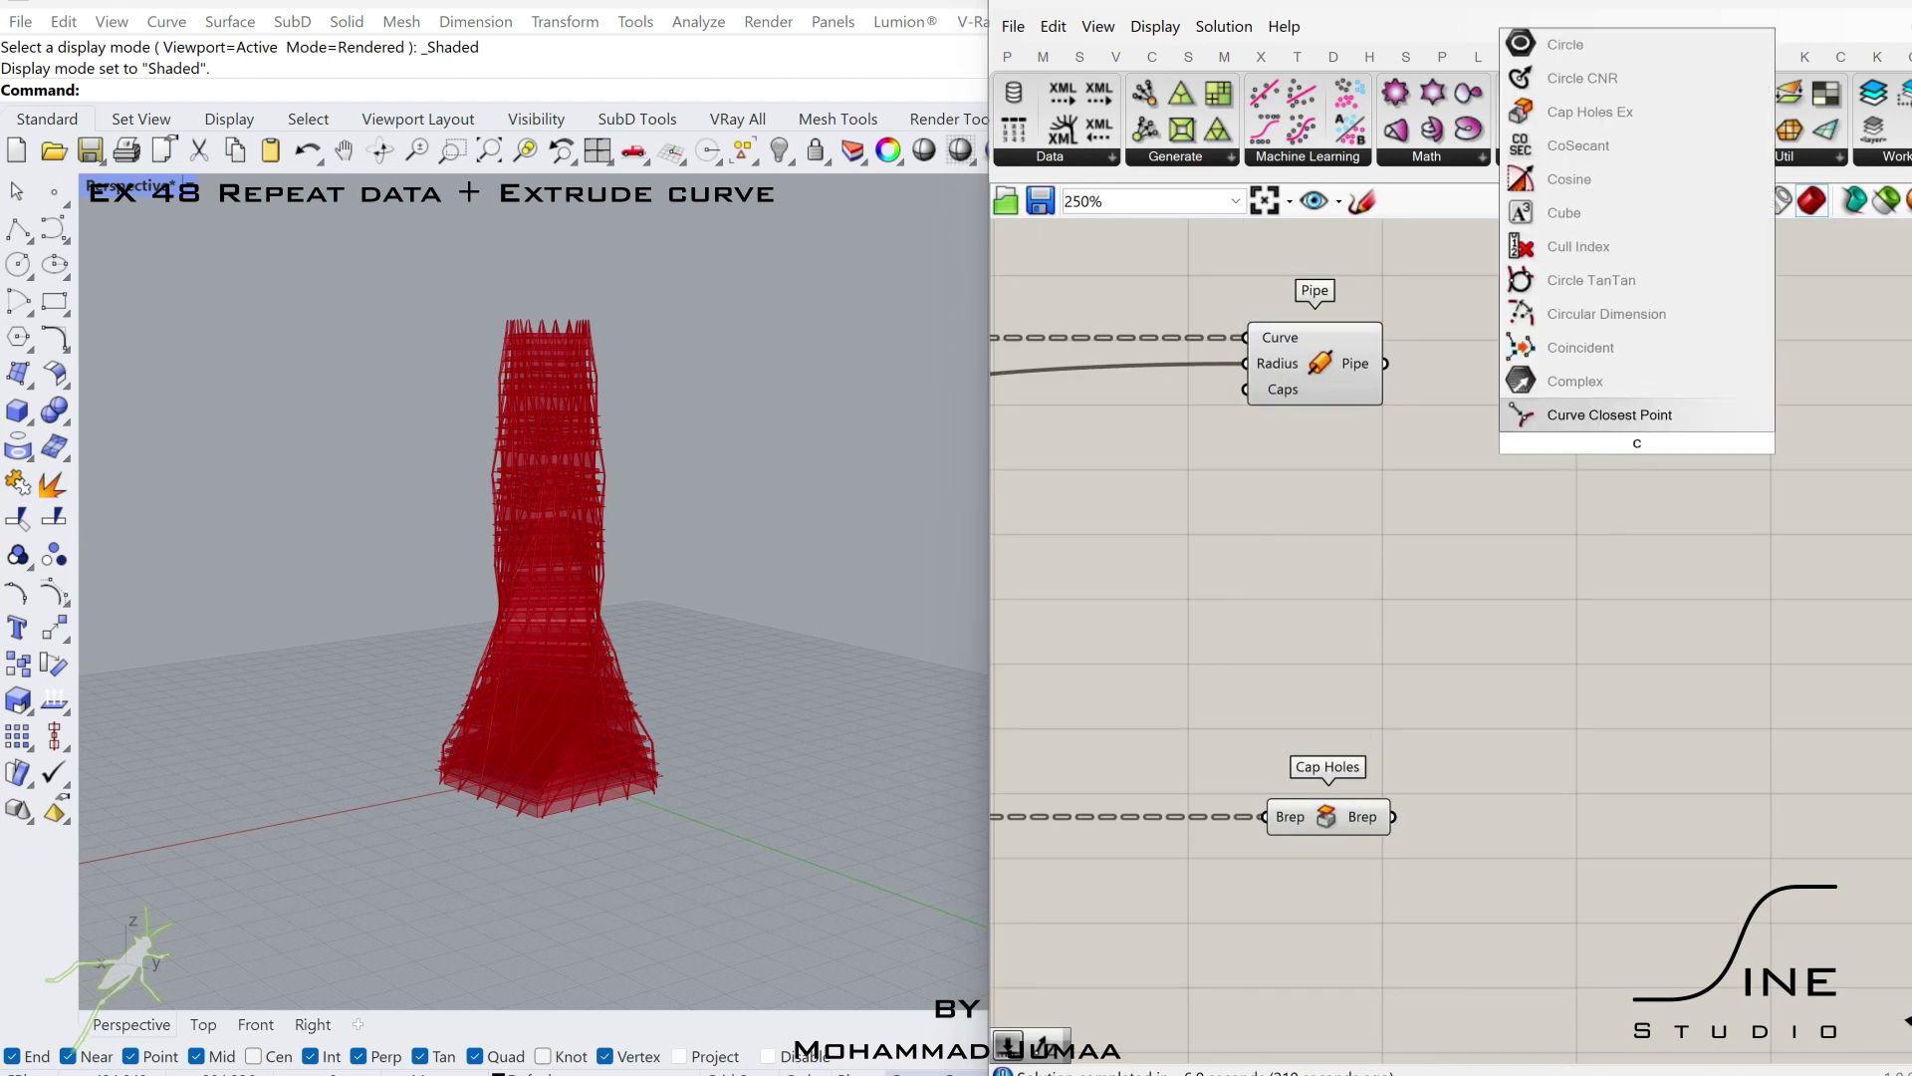
pyautogui.write('u')
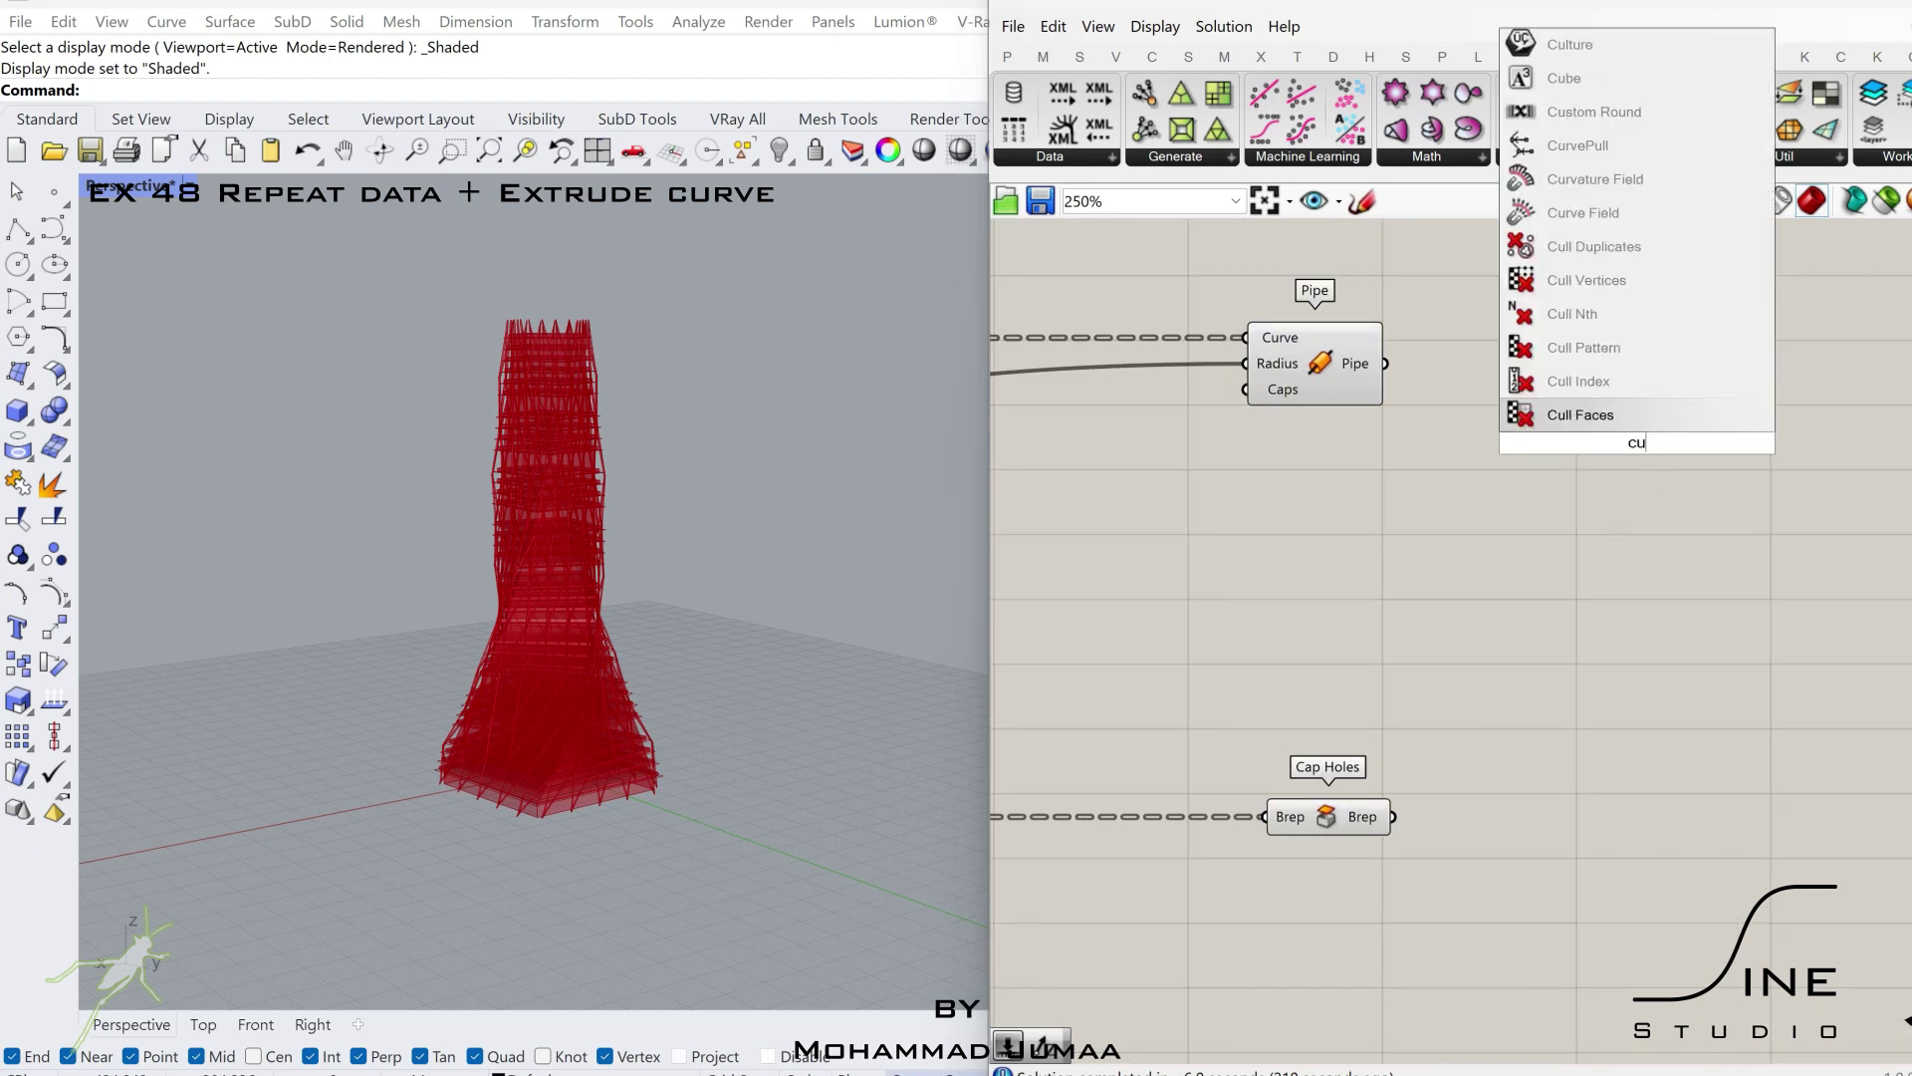
pyautogui.write('s')
pyautogui.click(1593, 257)
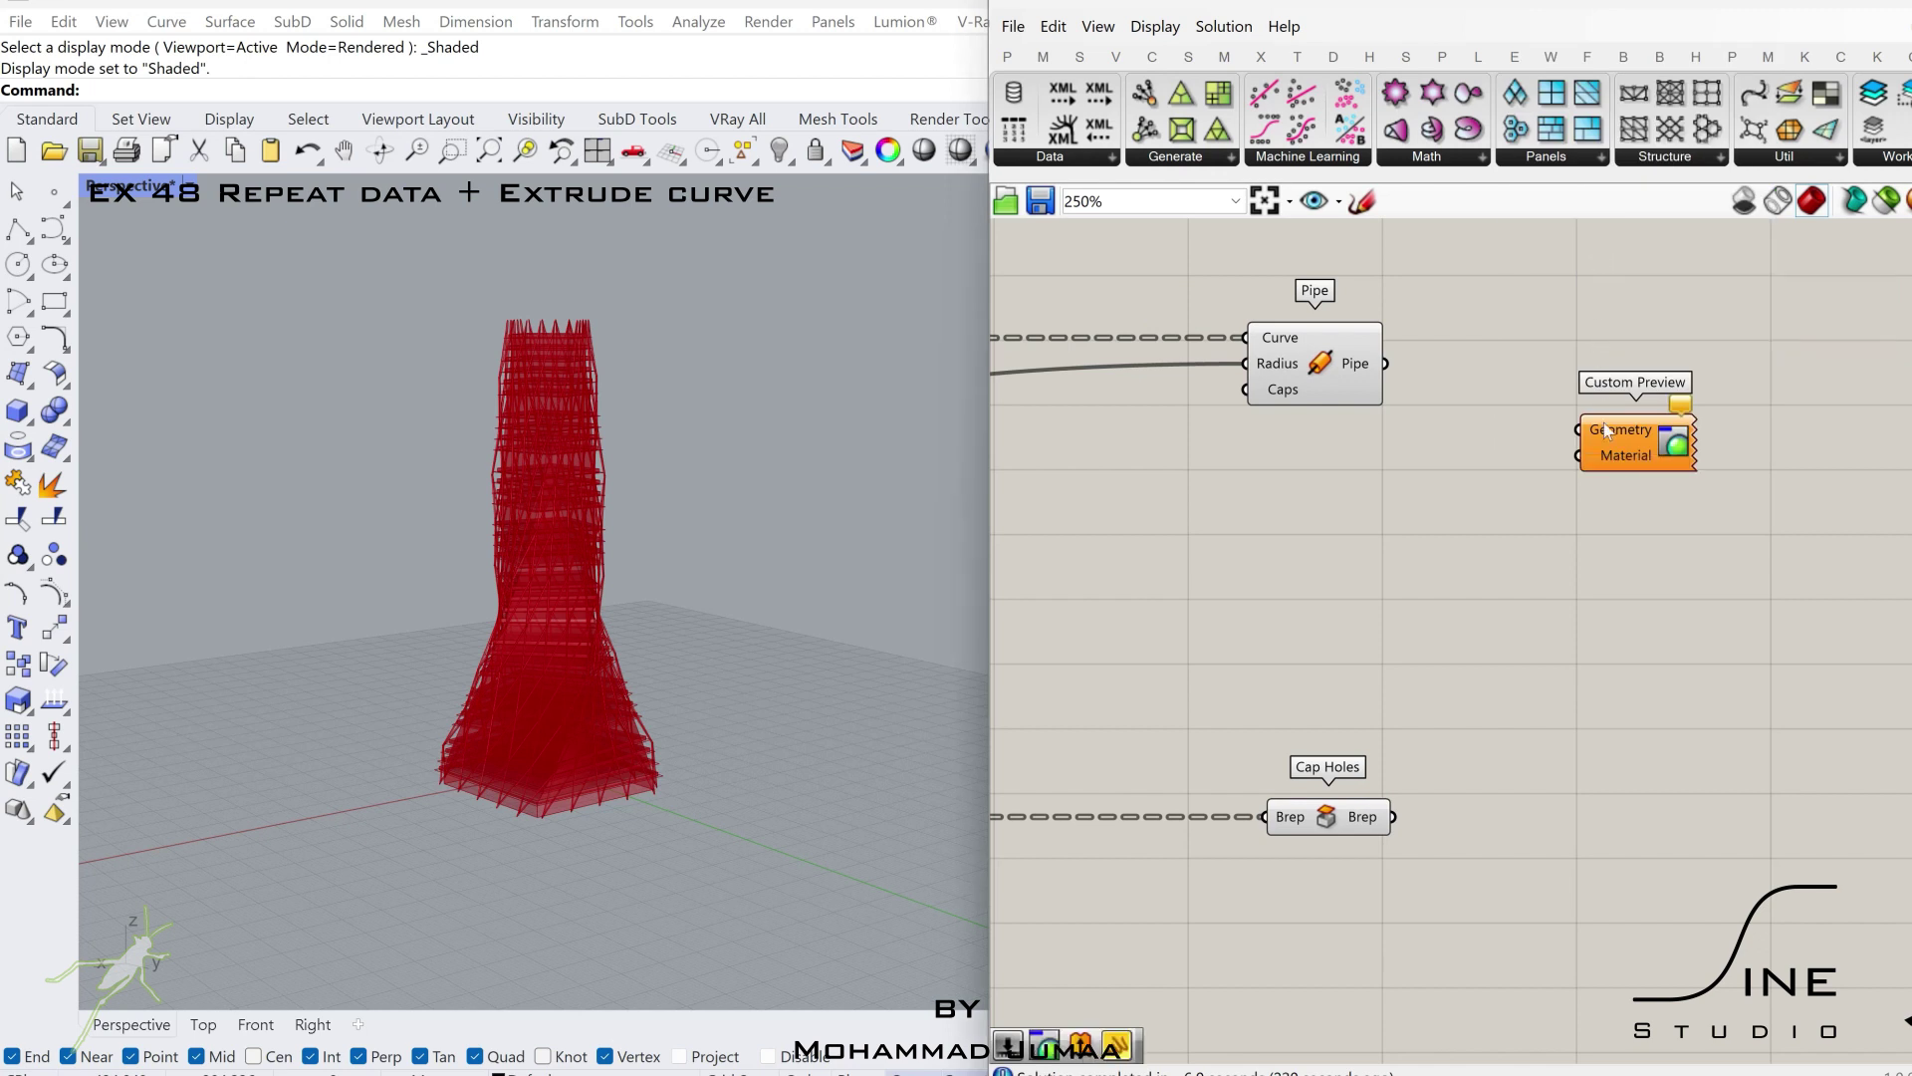
pyautogui.rightClick(1619, 461)
pyautogui.moveTo(1683, 648)
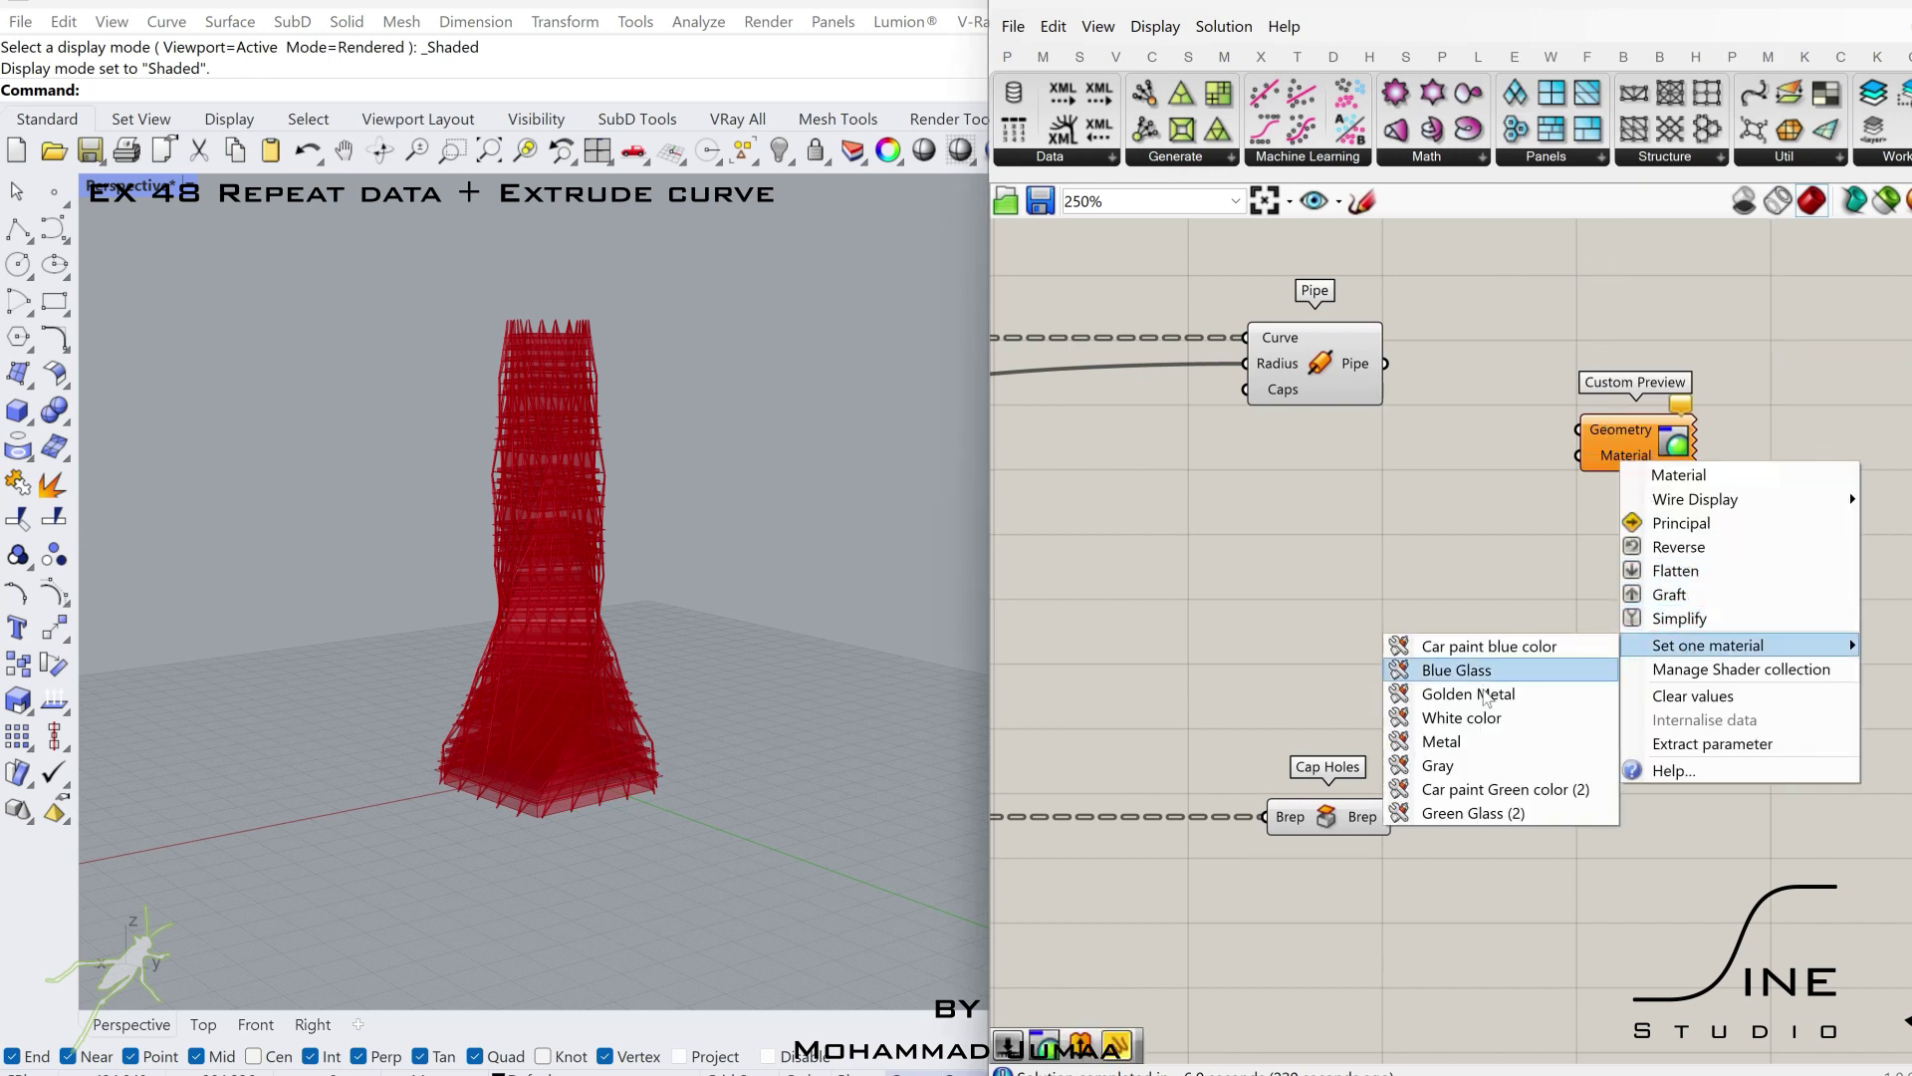
pyautogui.click(1485, 765)
pyautogui.moveTo(1657, 443); pyautogui.dragTo(1681, 378)
# - Duplicate the Custom Preview component below the first and set the copy's material to Green Glass (2)
pyautogui.keyDown('alt'); pyautogui.moveTo(1682, 378); pyautogui.dragTo(1680, 555); pyautogui.keyUp('alt')
pyautogui.rightClick(1661, 568)
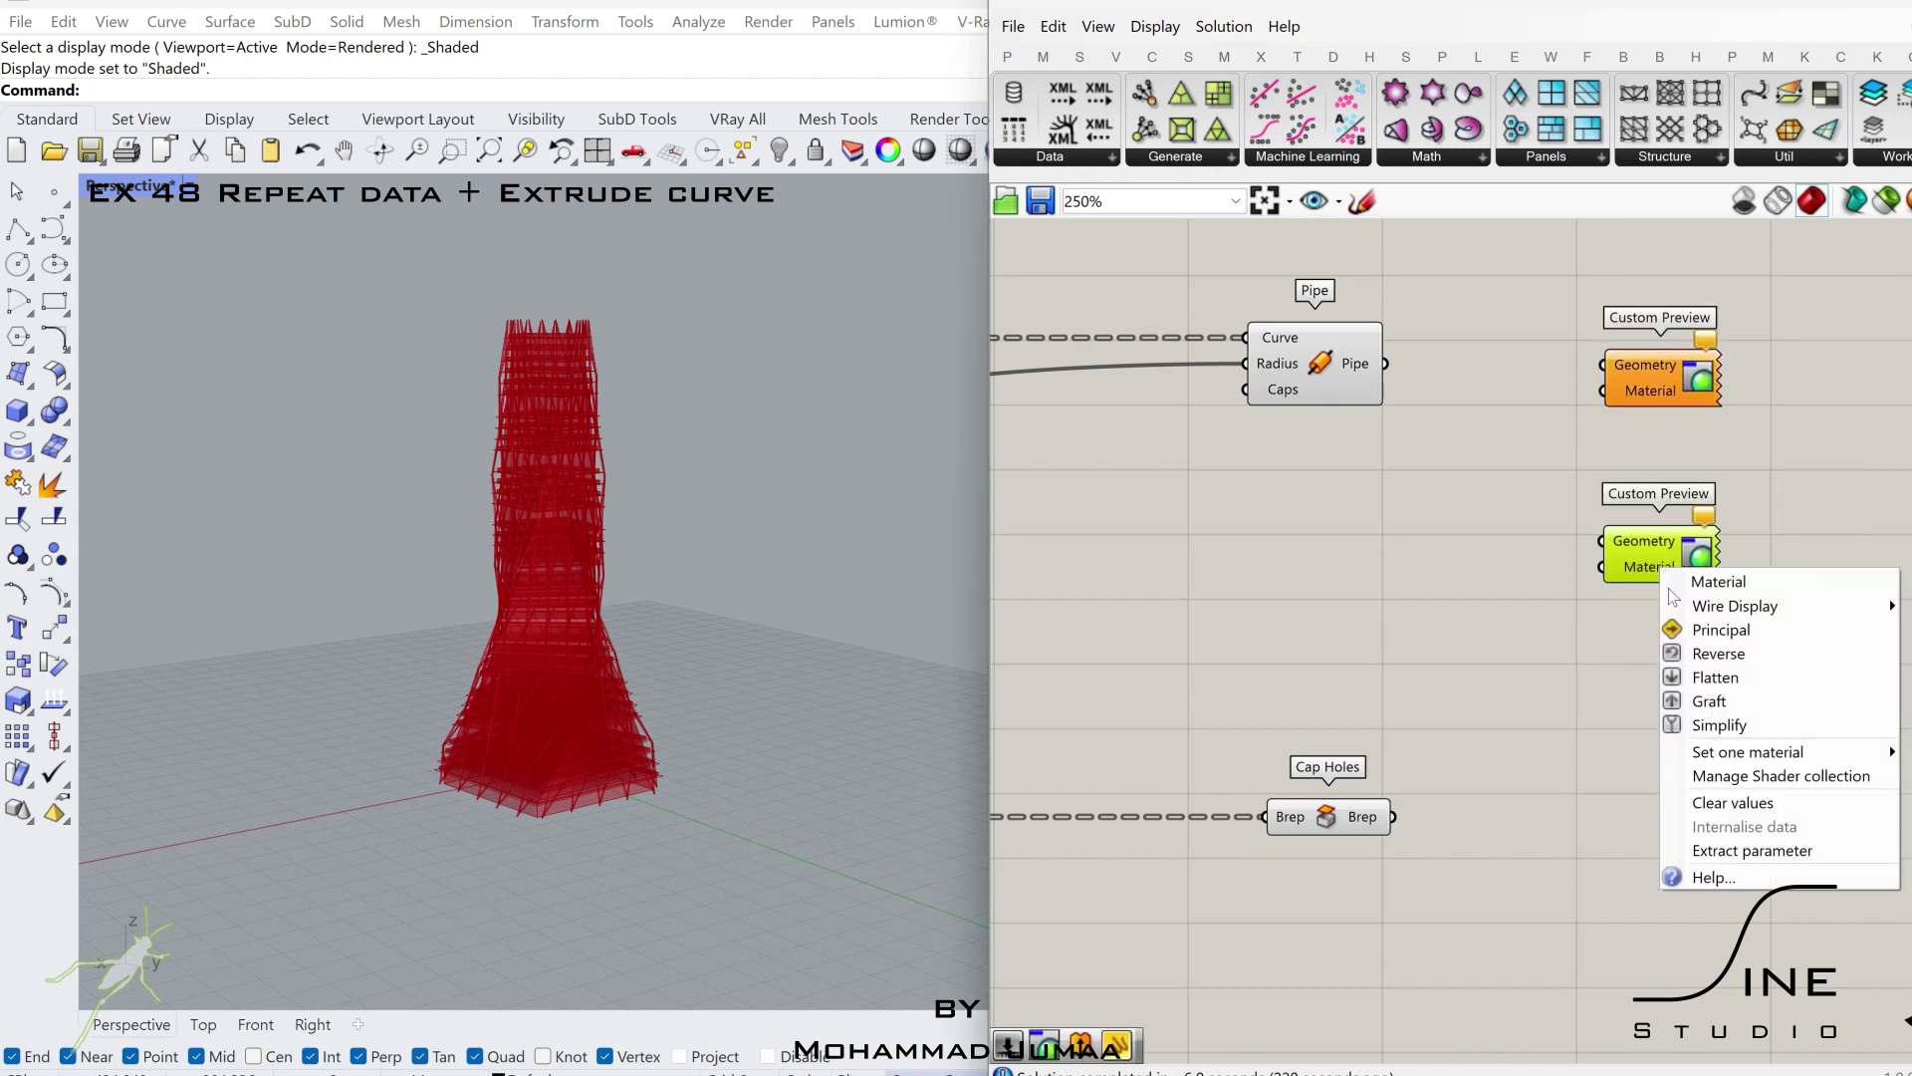
pyautogui.moveTo(1748, 751)
pyautogui.click(1522, 925)
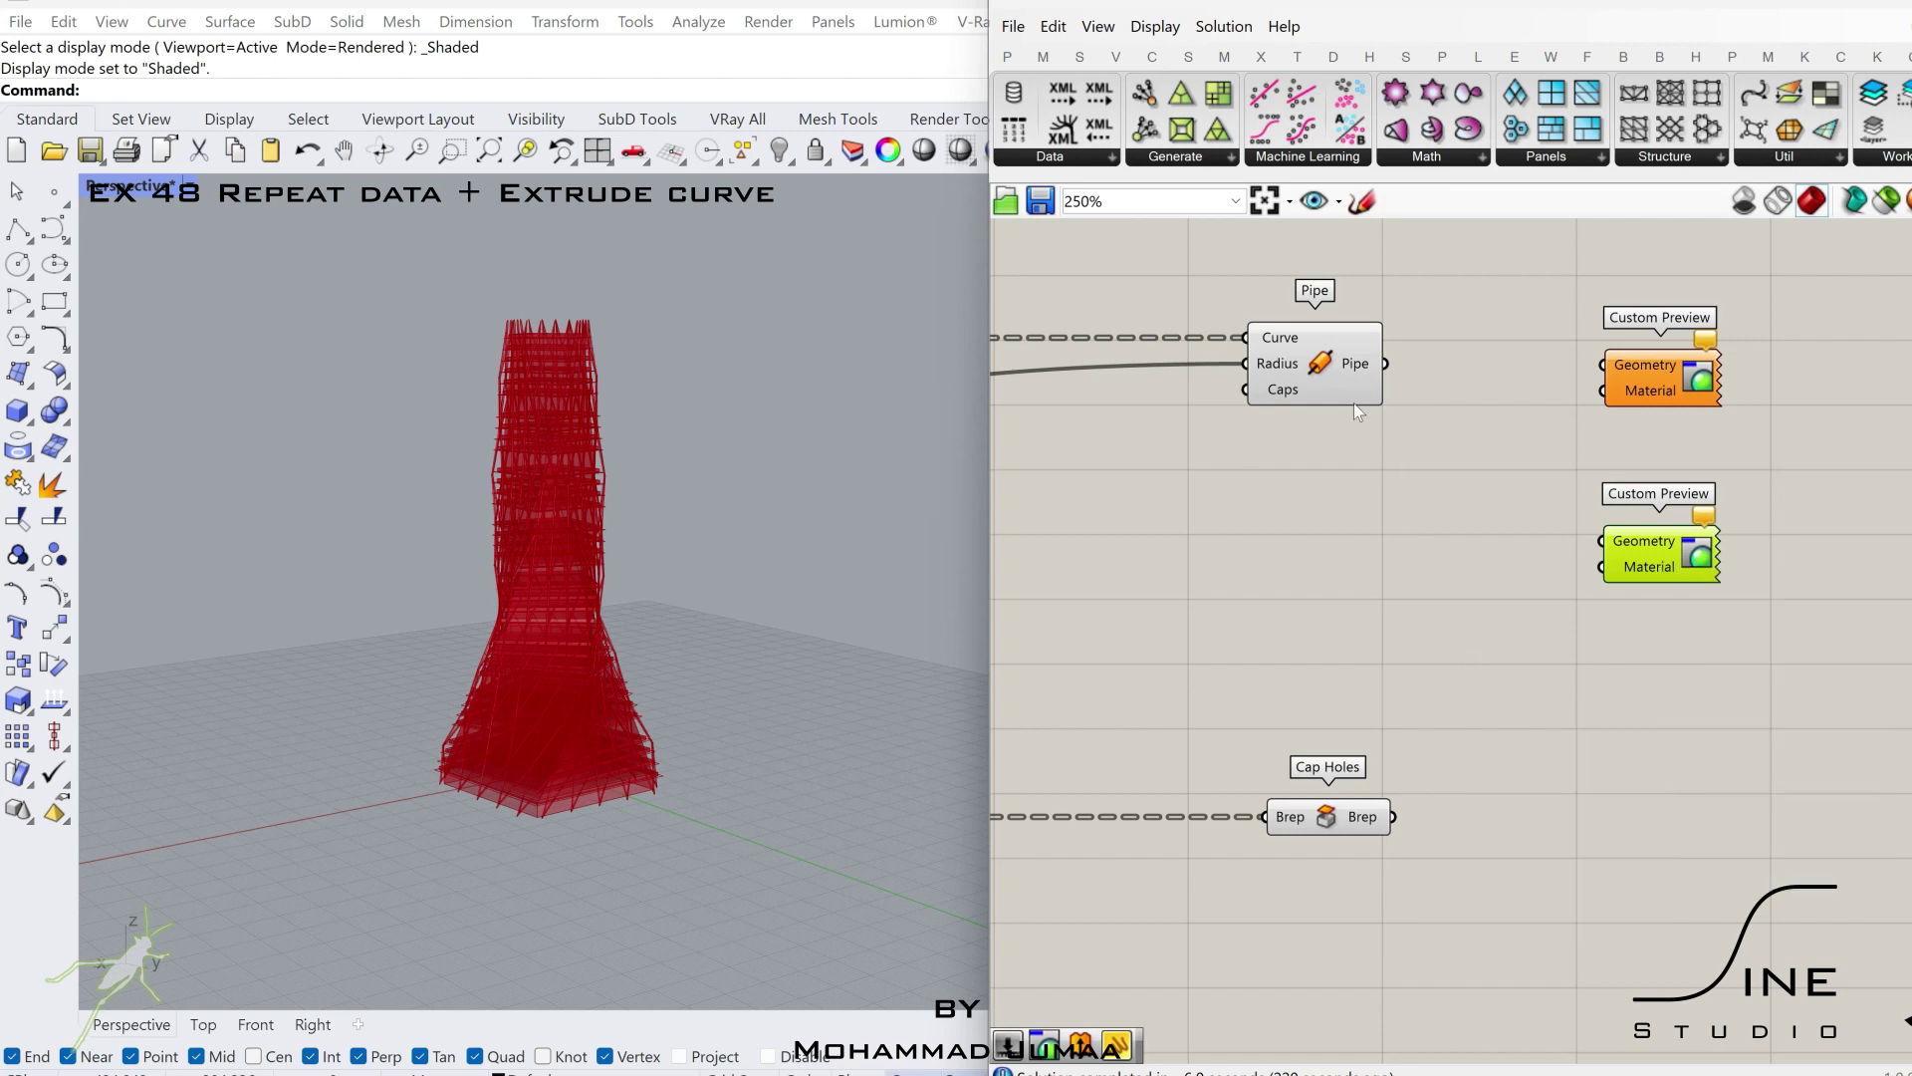
# - Connect the Pipe and Cap Holes outputs to the gray Custom Preview's Geometry and hide both components' own previews
pyautogui.click(1353, 402)
pyautogui.moveTo(1595, 359); pyautogui.dragTo(1603, 365)
pyautogui.click(1343, 817)
pyautogui.moveTo(1378, 249); pyautogui.dragTo(1282, 815)
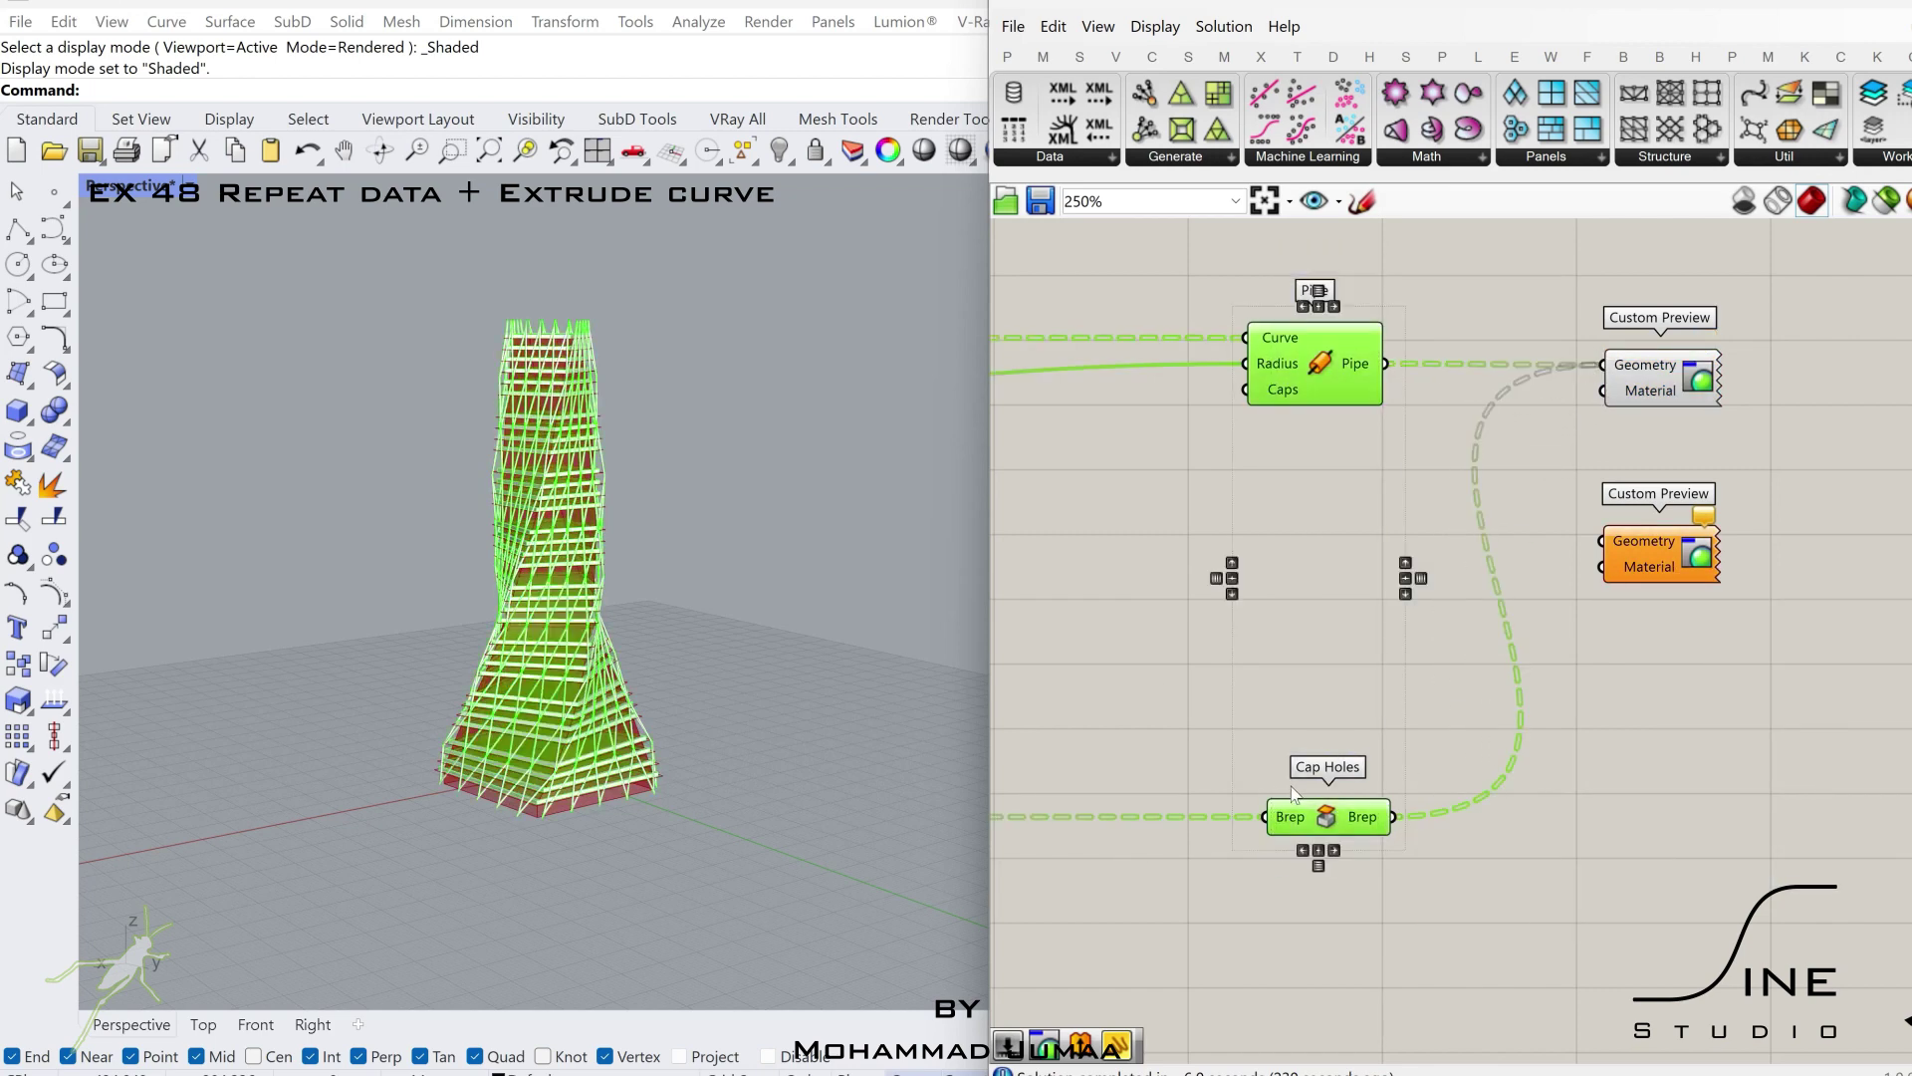
pyautogui.middleClick(1292, 786)
pyautogui.click(1238, 734)
# - Move the green glass Custom Preview beside Loft, feed it the Loft and lower Extrude outputs, and hide those two components' previews
pyautogui.scroll(-3, 1497, 529)
pyautogui.moveTo(1497, 529); pyautogui.dragTo(1358, 410, button='right')
pyautogui.moveTo(1464, 433); pyautogui.dragTo(1402, 764)
pyautogui.scroll(3, 1337, 839)
pyautogui.click(1210, 772)
pyautogui.moveTo(1473, 783); pyautogui.dragTo(1486, 805)
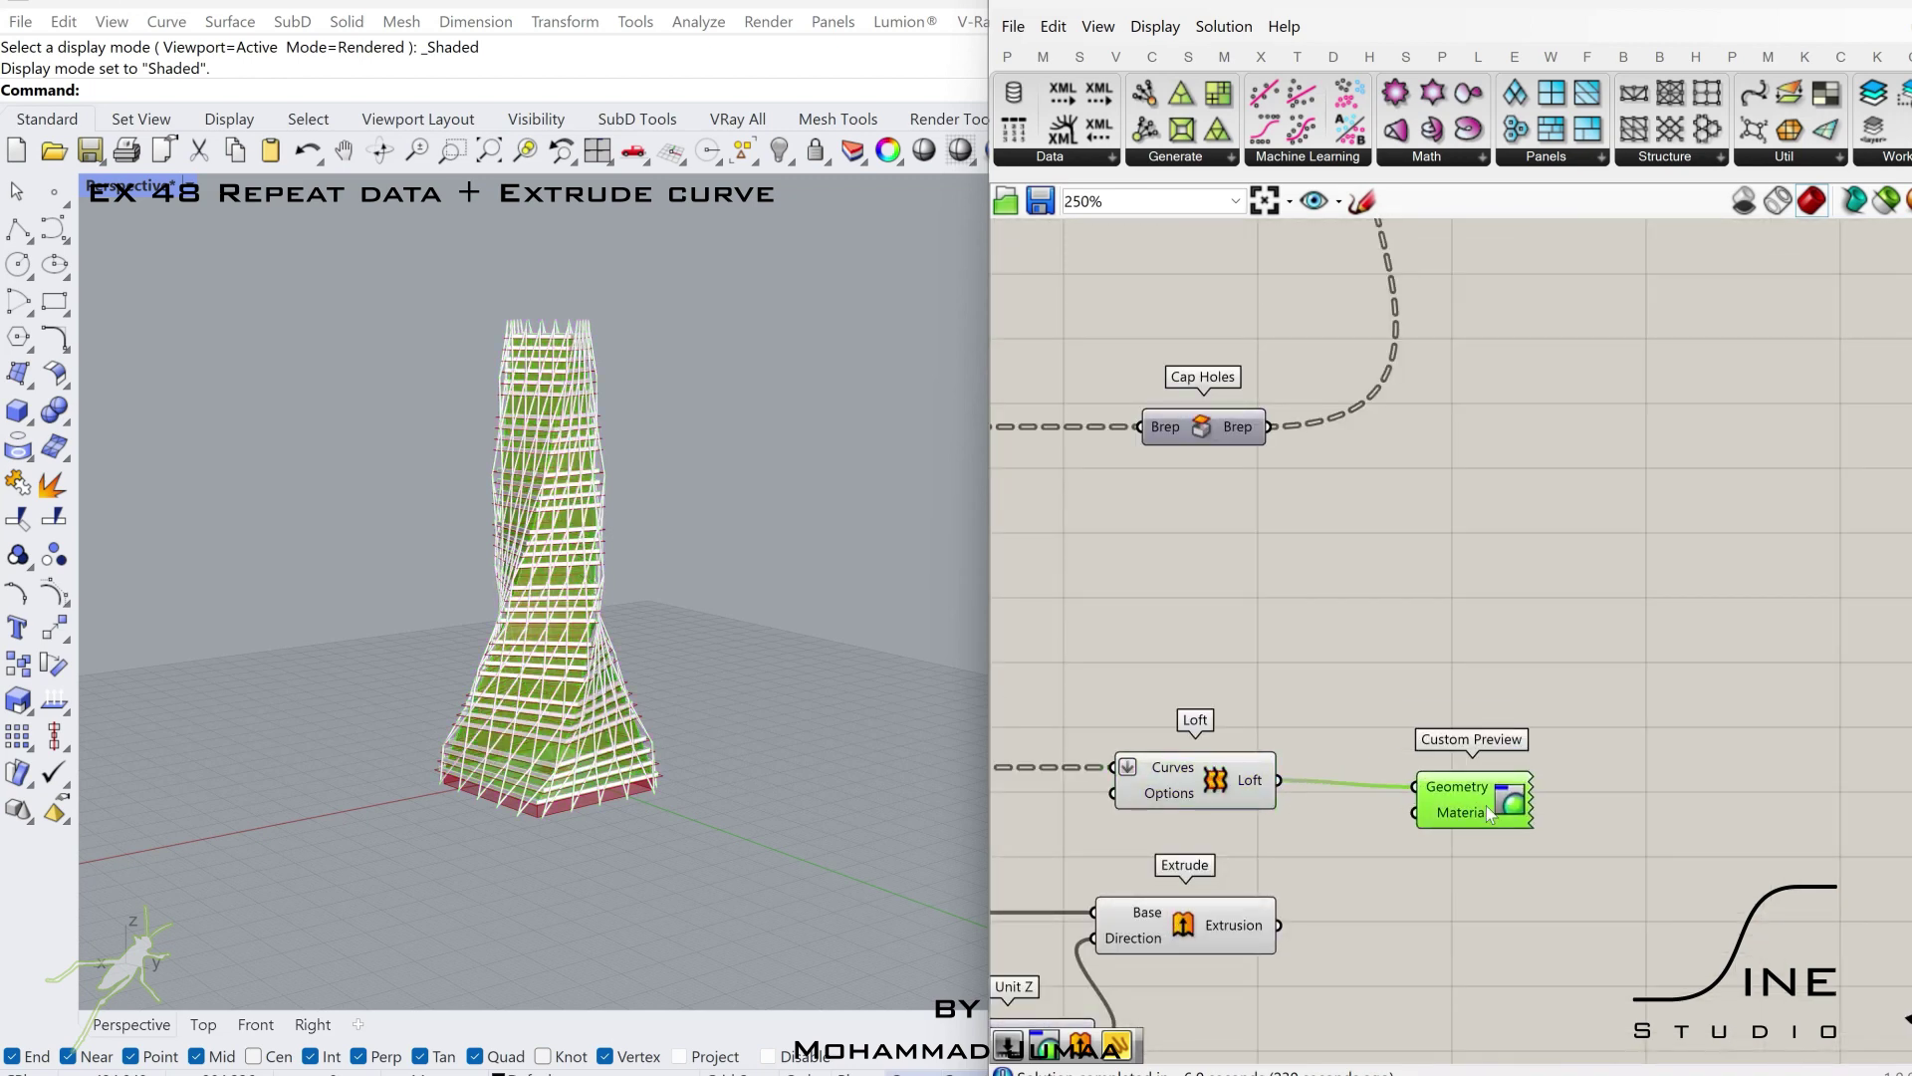
pyautogui.moveTo(1395, 663); pyautogui.dragTo(1201, 911)
pyautogui.middleClick(1217, 854)
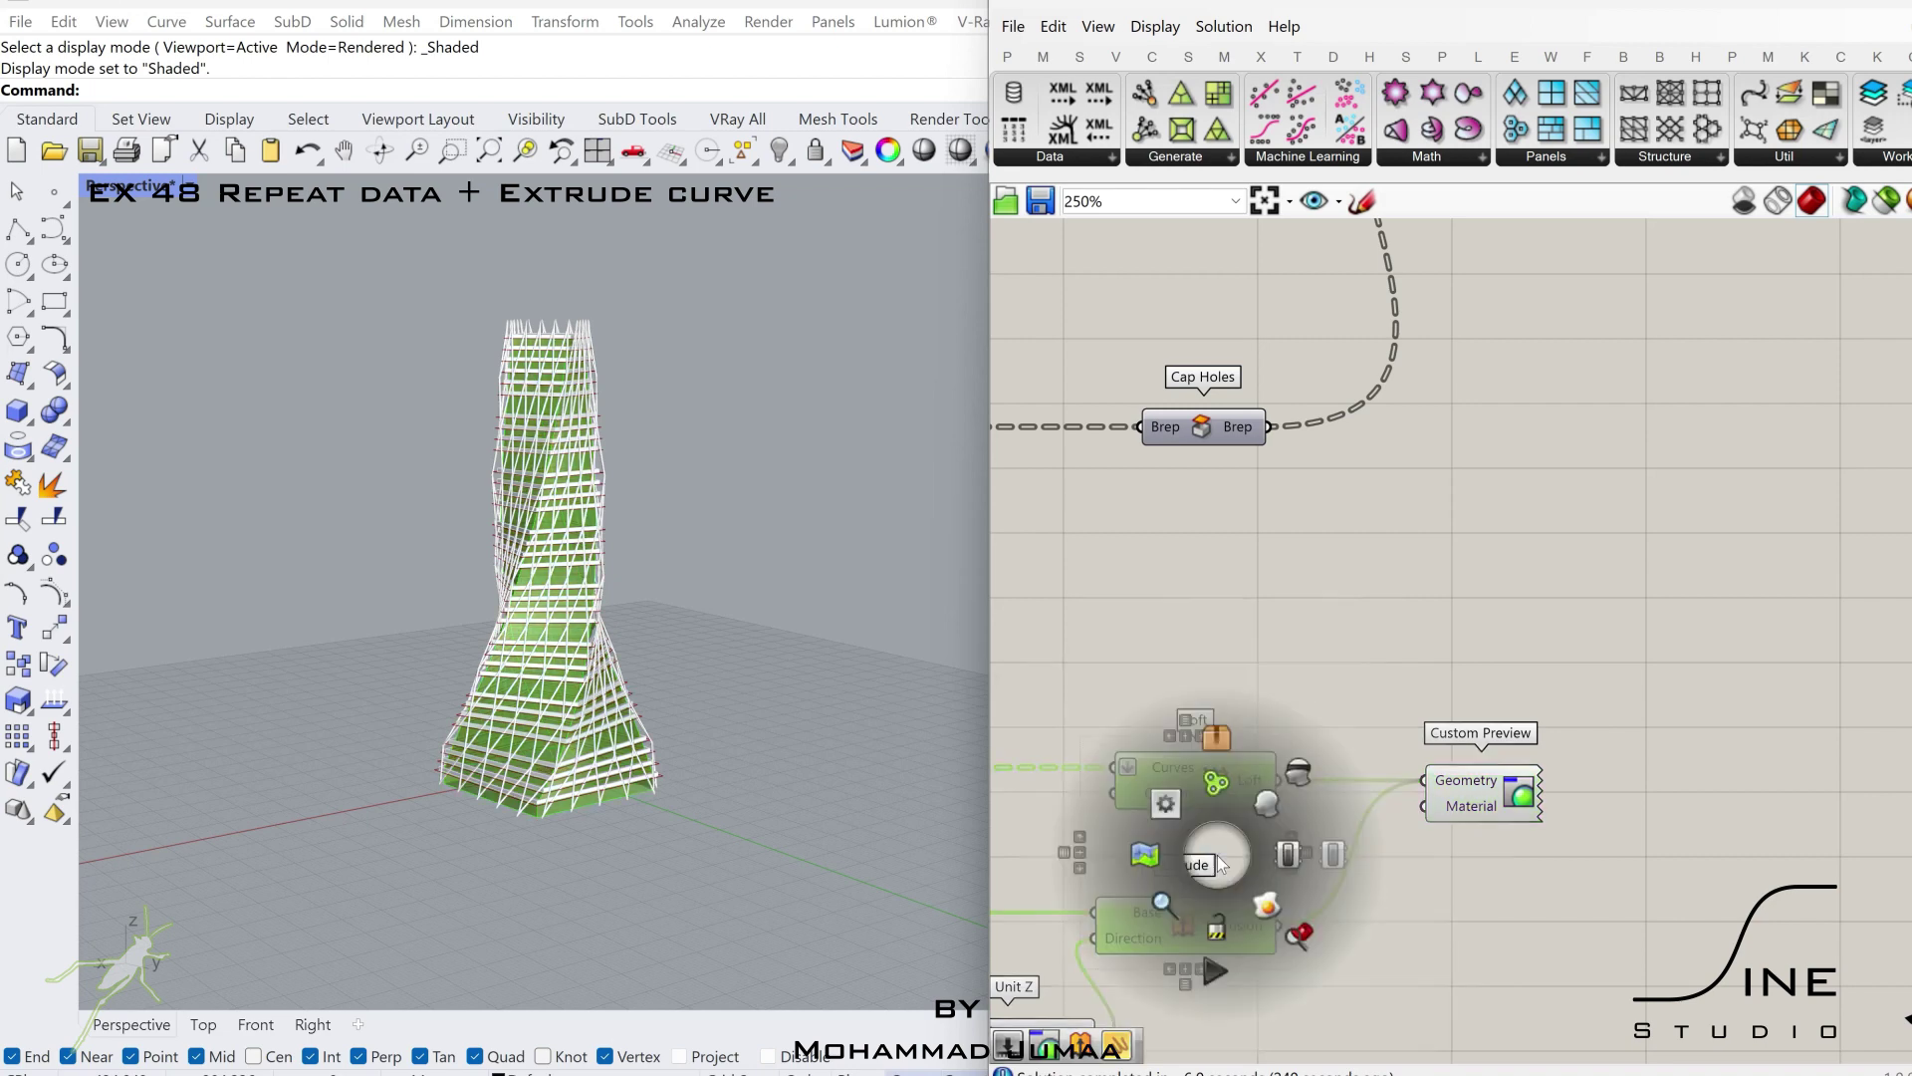
pyautogui.click(1300, 782)
# - Switch the Perspective viewport to Rendered display and hide the previews of the contour, offset and extrusion components
pyautogui.click(785, 789)
pyautogui.hotkey('ctrl', 'alt', 'r')
pyautogui.moveTo(1191, 653); pyautogui.dragTo(1686, 684, button='right')
pyautogui.scroll(-6, 1305, 653)
pyautogui.moveTo(1761, 886); pyautogui.dragTo(1095, 496)
pyautogui.middleClick(1273, 475)
pyautogui.click(1345, 398)
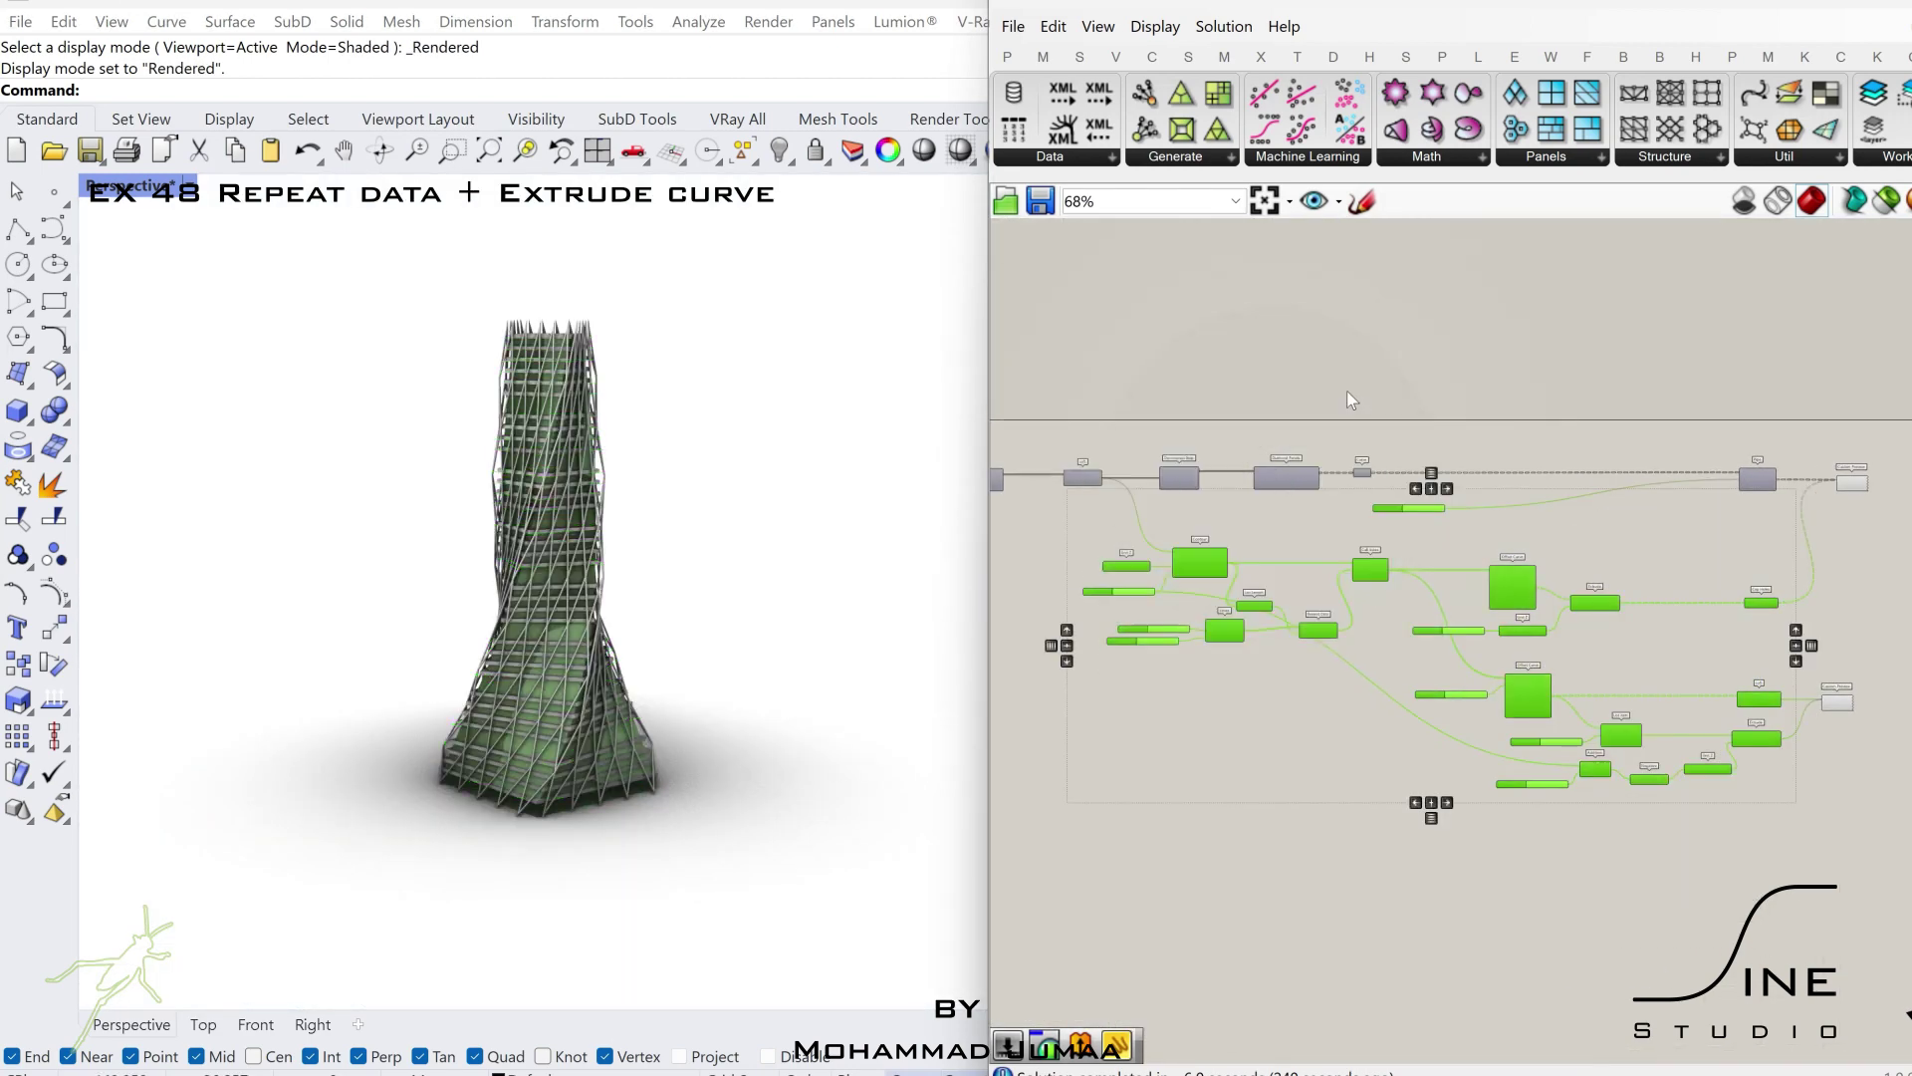
# - Set the Series component that feeds the culling indices to a step of 5 and a count of 9
pyautogui.moveTo(1470, 495); pyautogui.dragTo(1438, 498, button='right')
pyautogui.click(1658, 690)
pyautogui.scroll(5, 1664, 619)
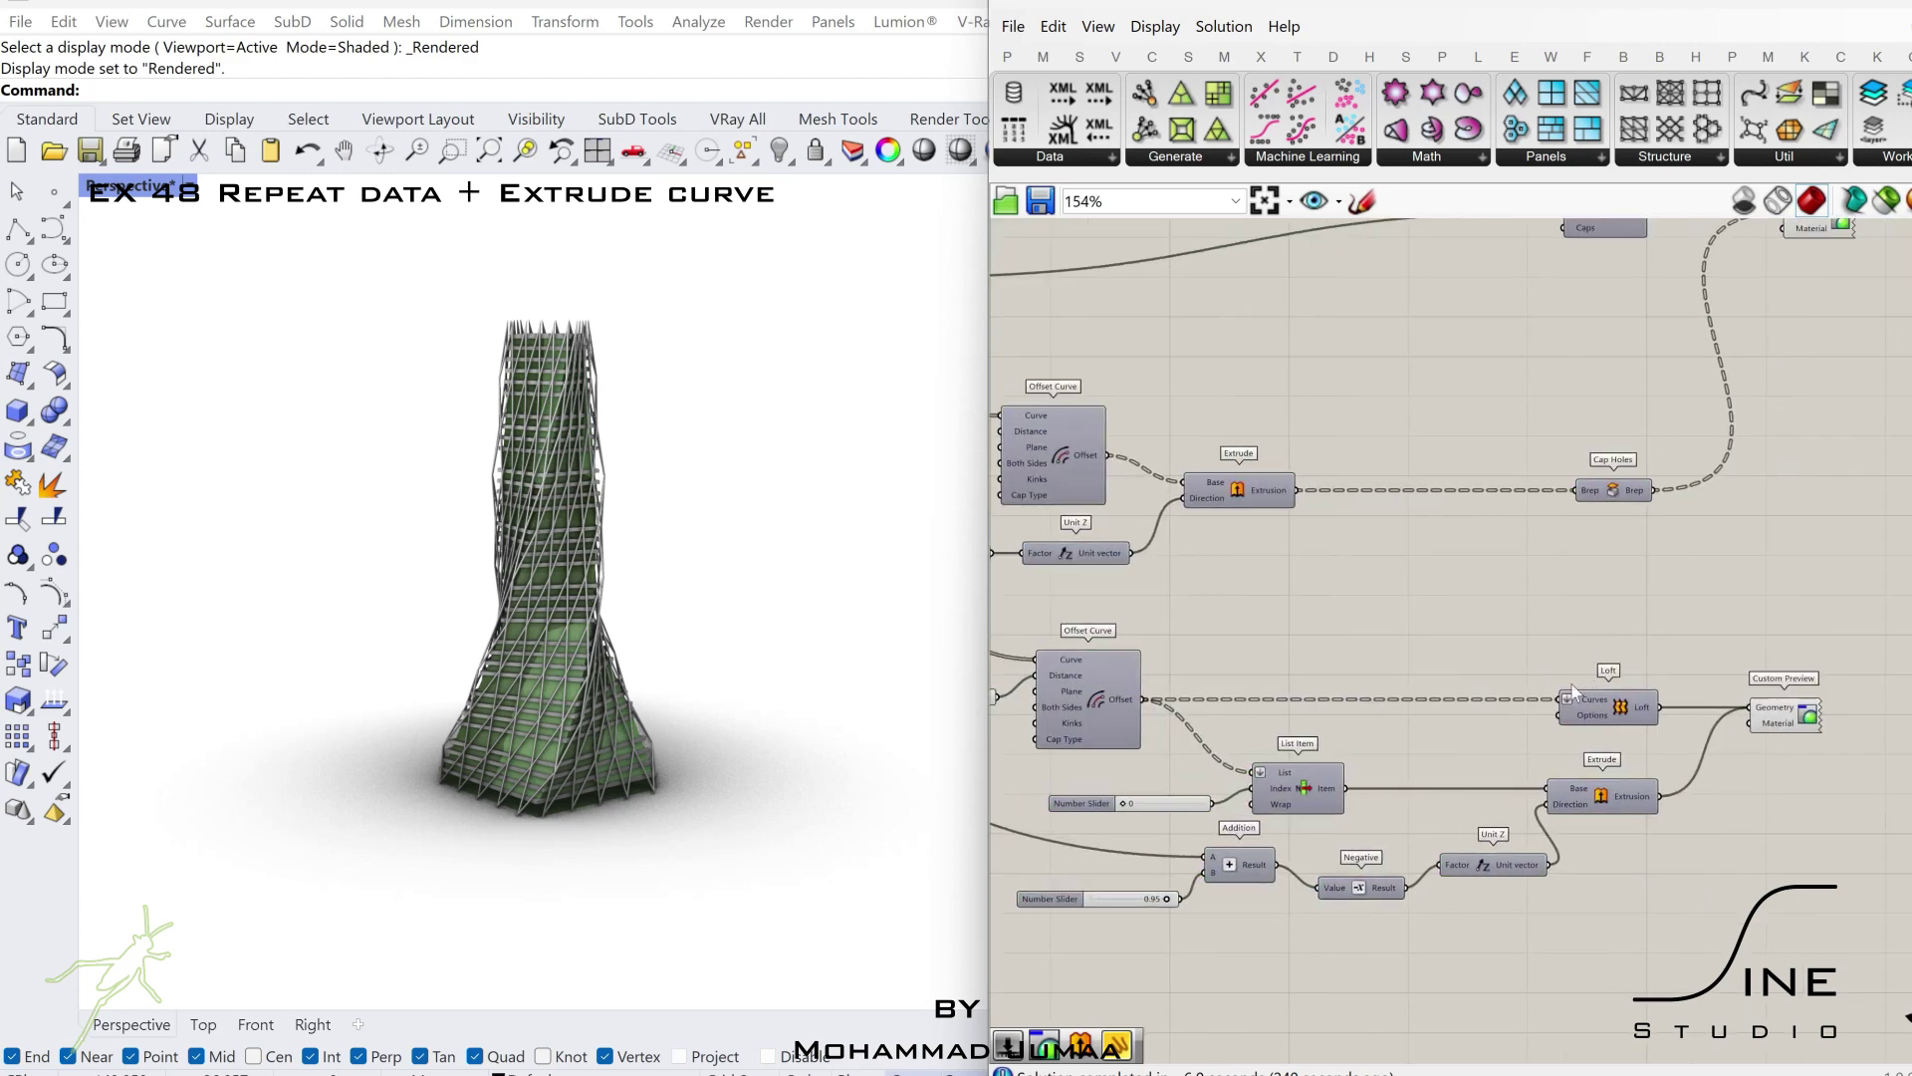
pyautogui.moveTo(1608, 700); pyautogui.dragTo(1698, 719, button='right')
pyautogui.moveTo(1394, 594); pyautogui.dragTo(1801, 654, button='right')
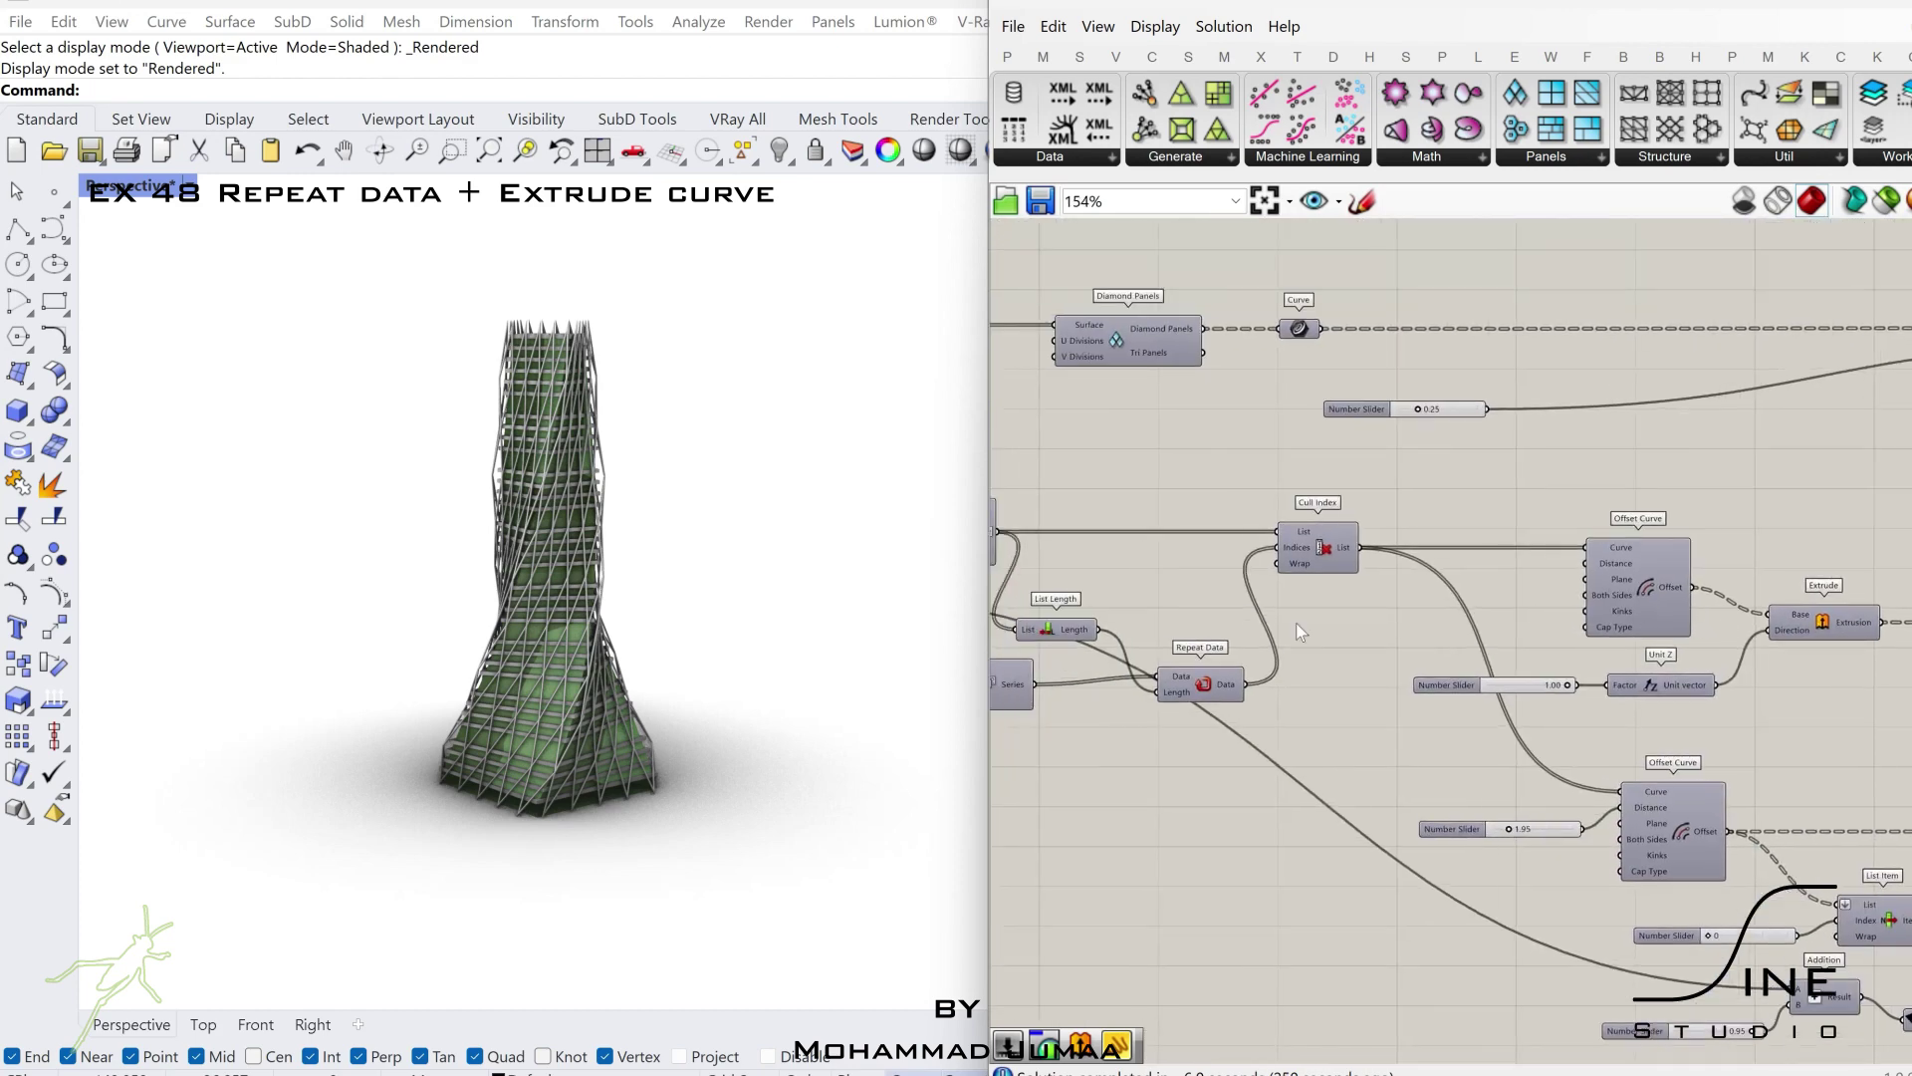
pyautogui.moveTo(1294, 625); pyautogui.dragTo(1613, 637, button='right')
pyautogui.scroll(9, 1175, 694)
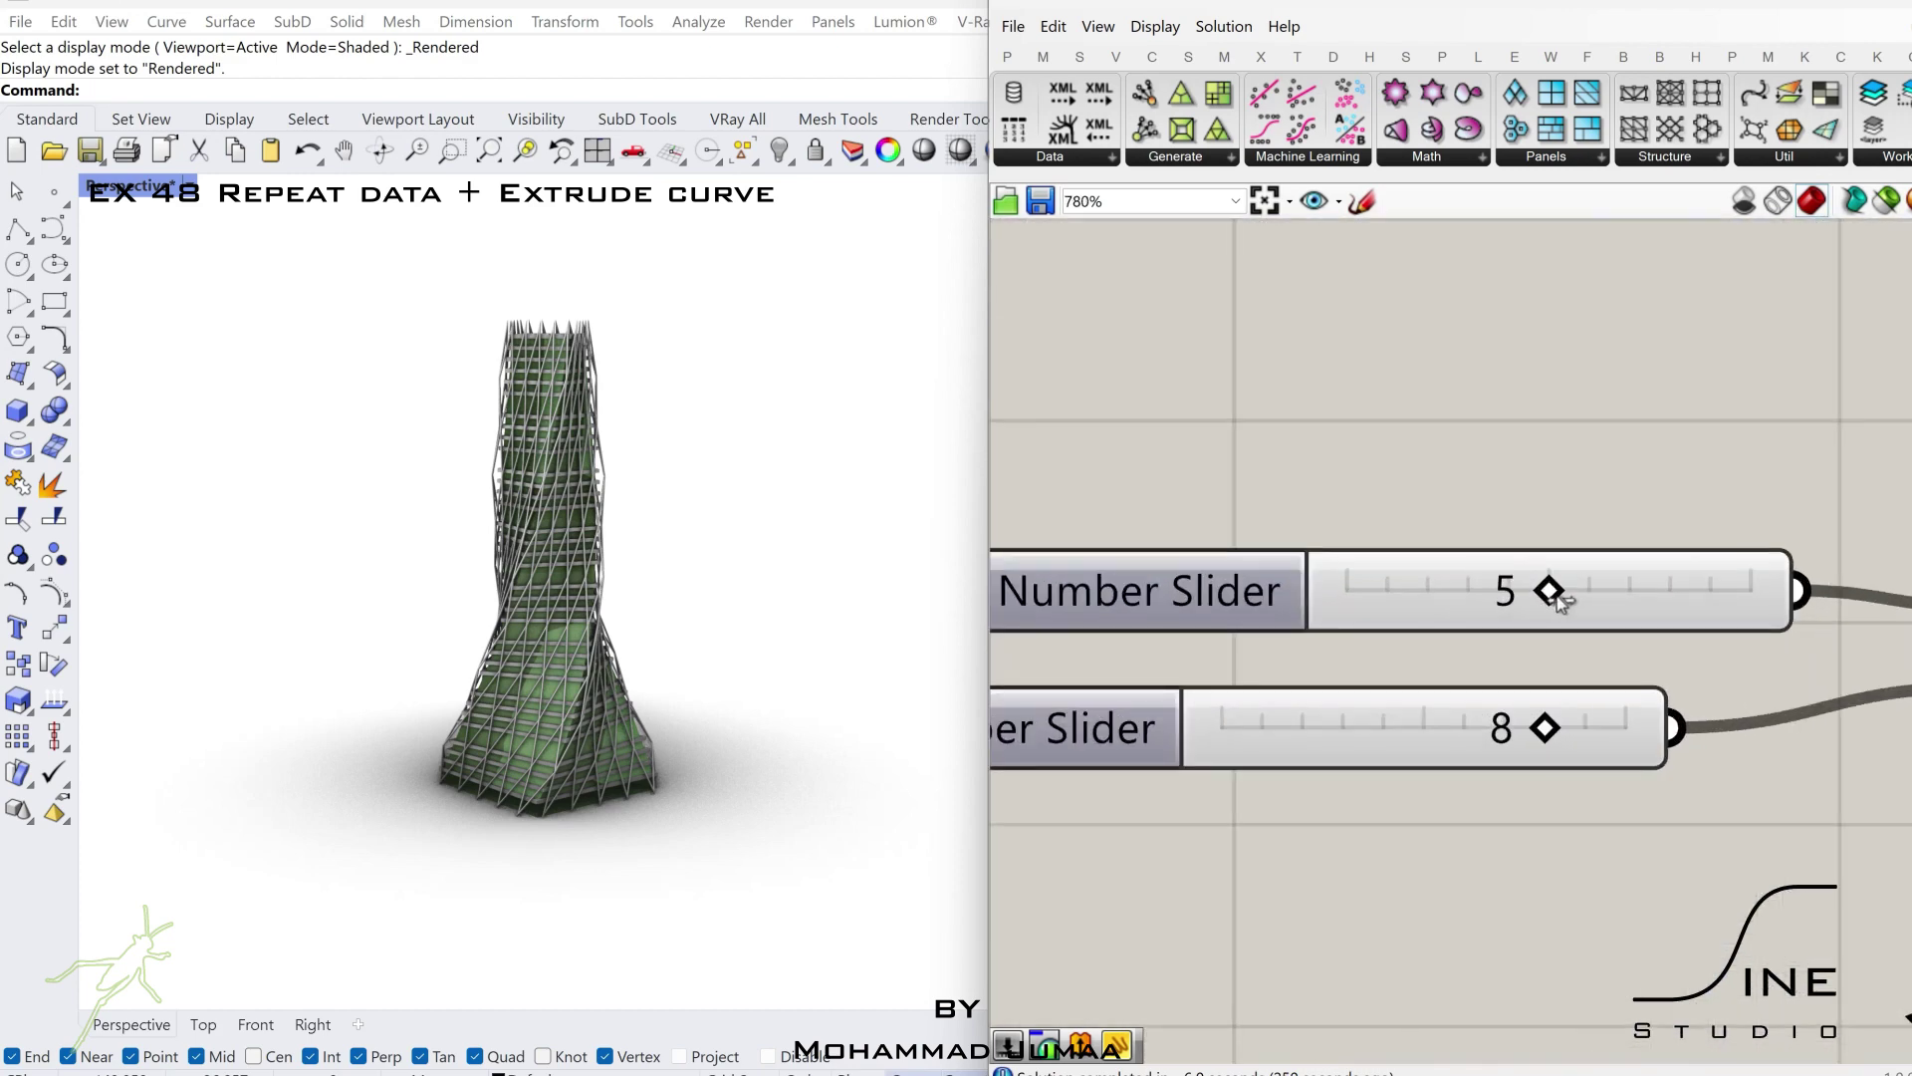
pyautogui.moveTo(1557, 596); pyautogui.dragTo(1576, 602)
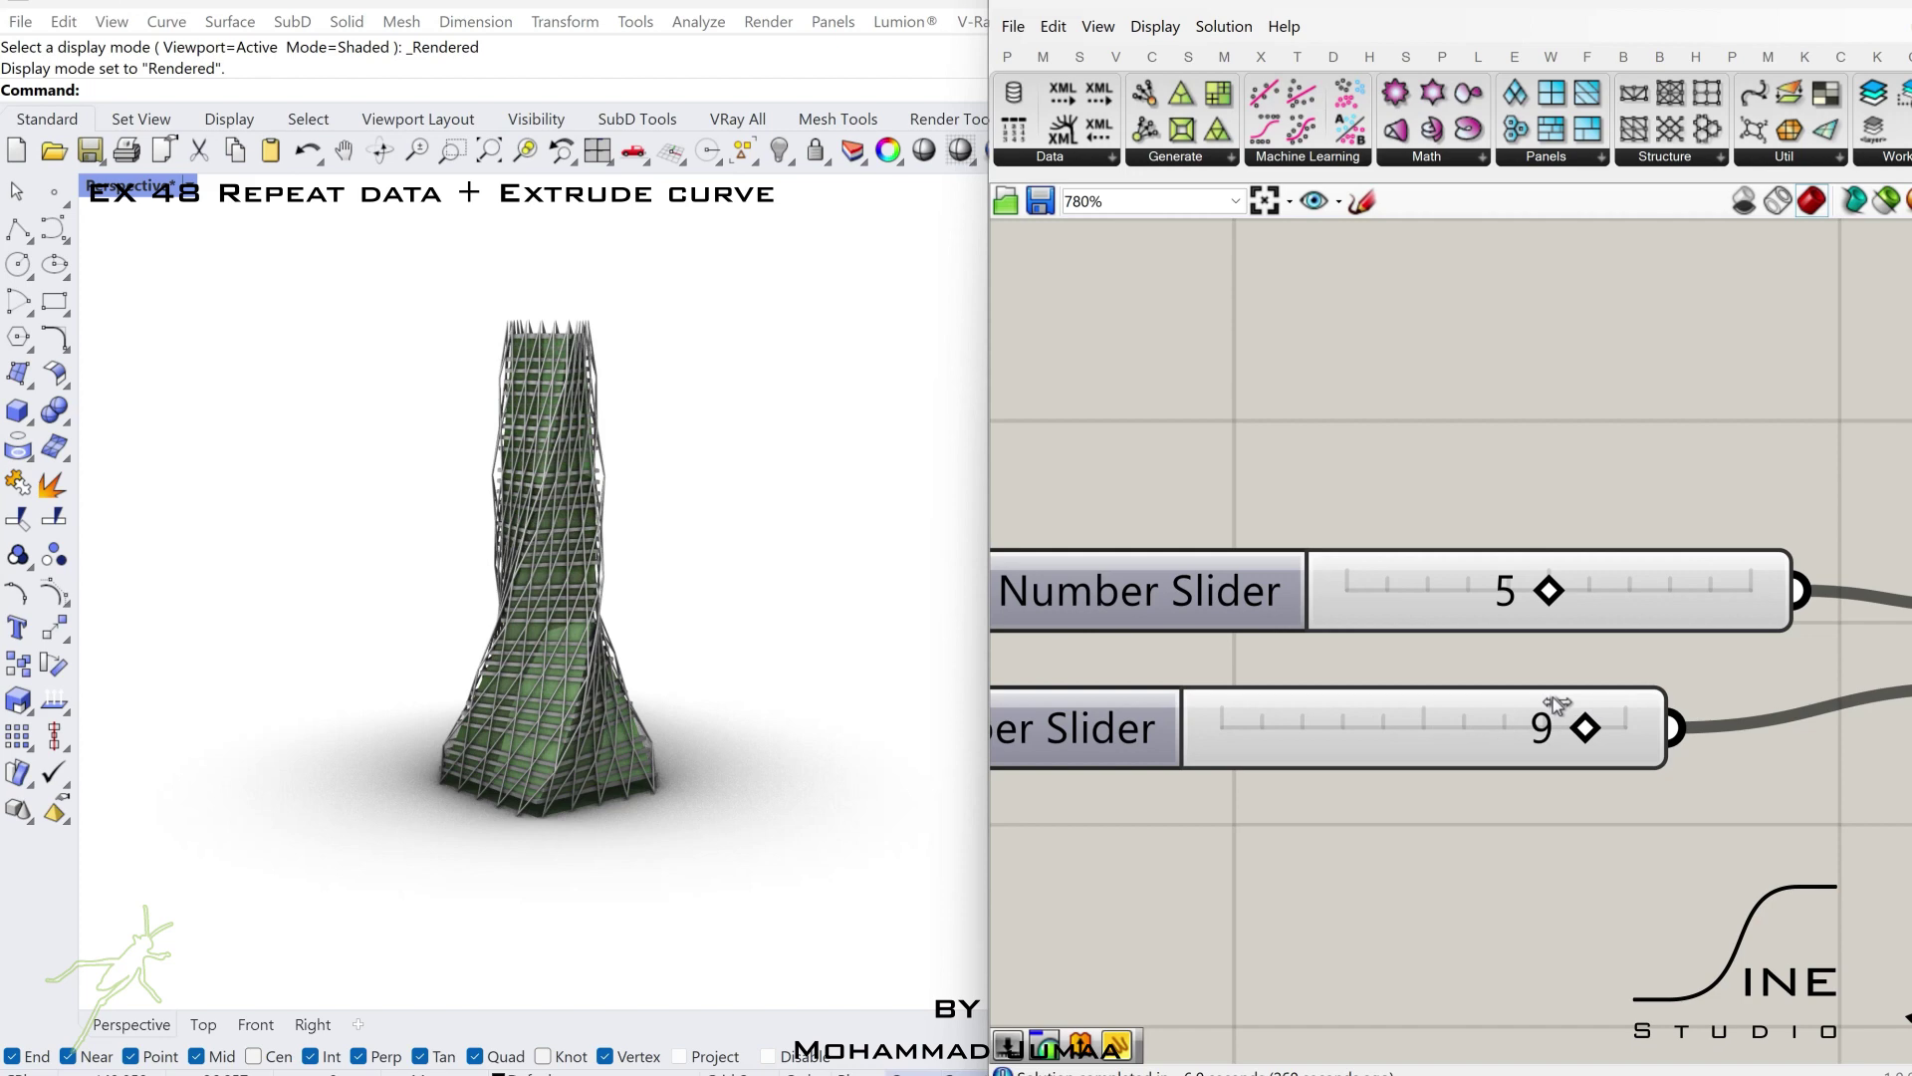
pyautogui.moveTo(1519, 592)
pyautogui.mouseDown()
pyautogui.moveTo(1464, 593)
pyautogui.moveTo(1545, 596)
pyautogui.mouseUp()
# - Increase the inset glass skin's Offset Curve distance to 3.10
pyautogui.scroll(-10, 1545, 596)
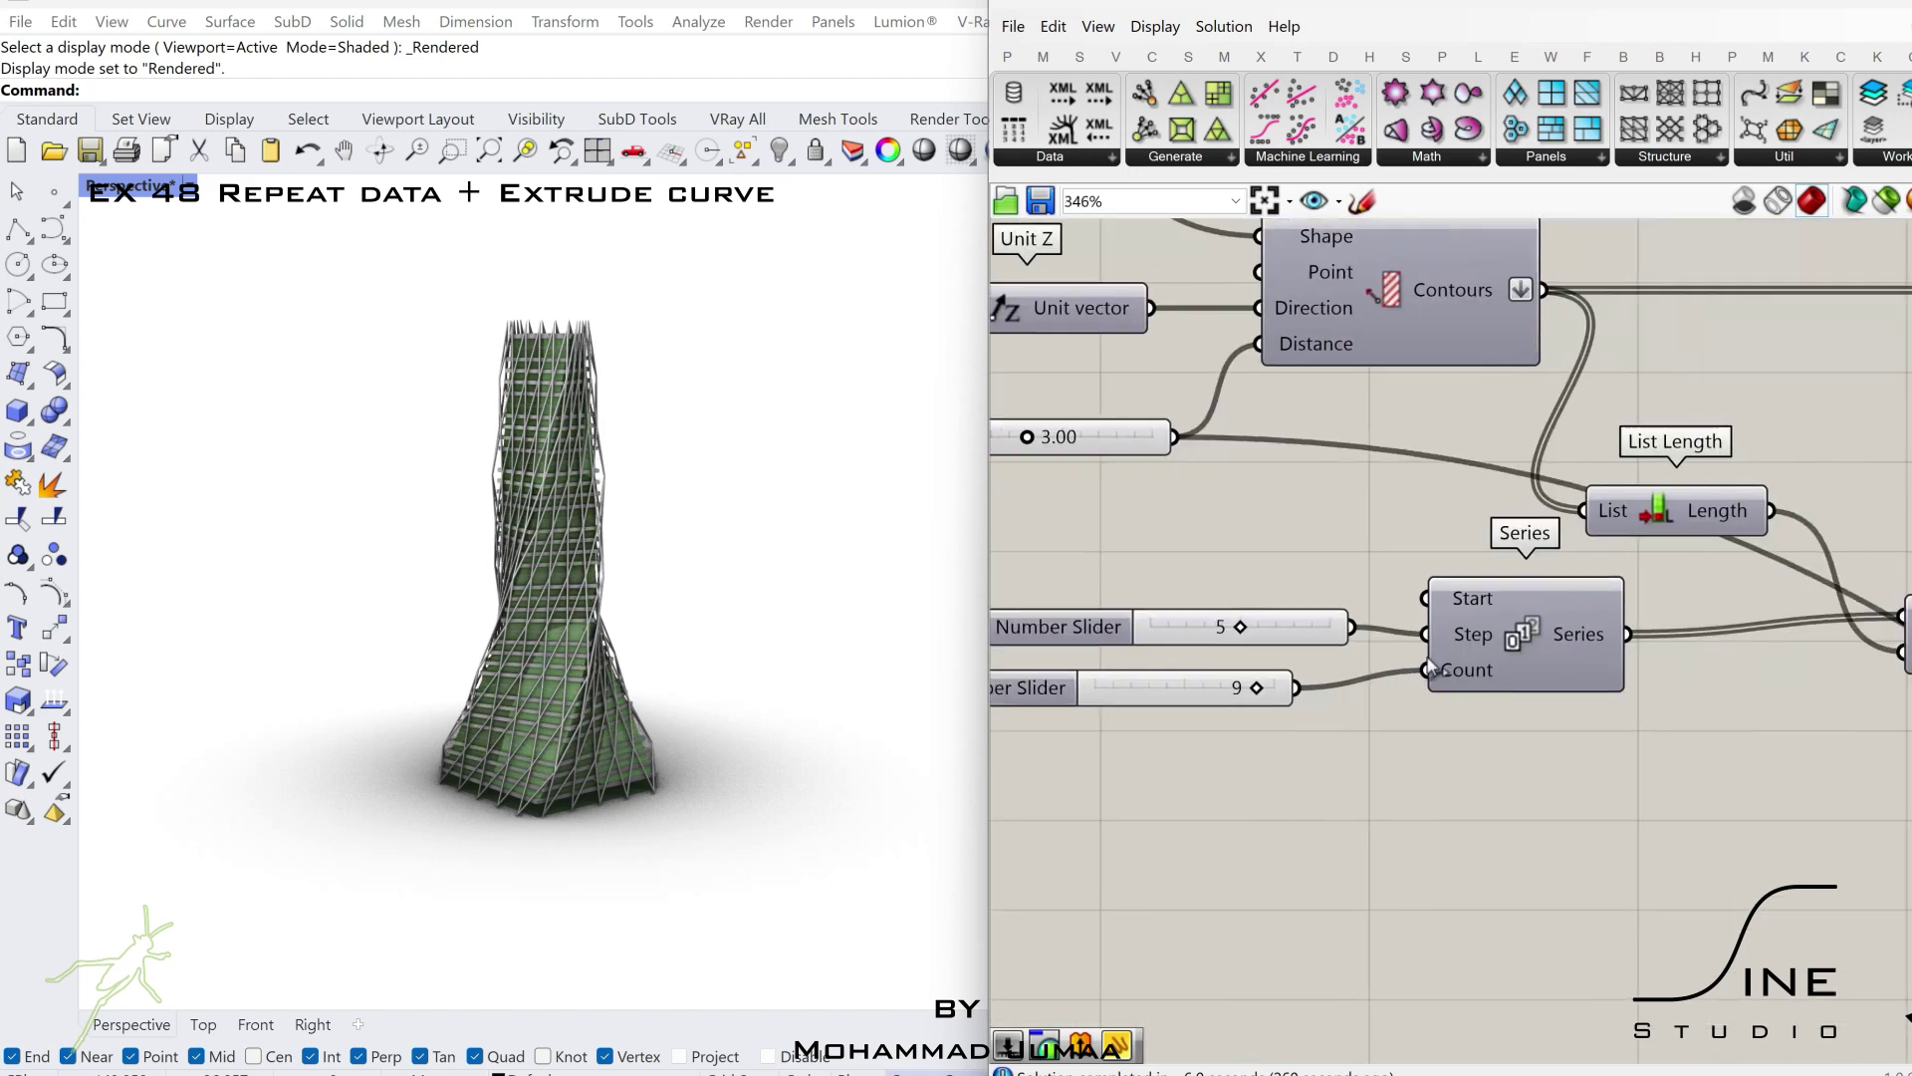
pyautogui.moveTo(1904, 715); pyautogui.dragTo(1554, 637, button='right')
pyautogui.scroll(7, 1552, 642)
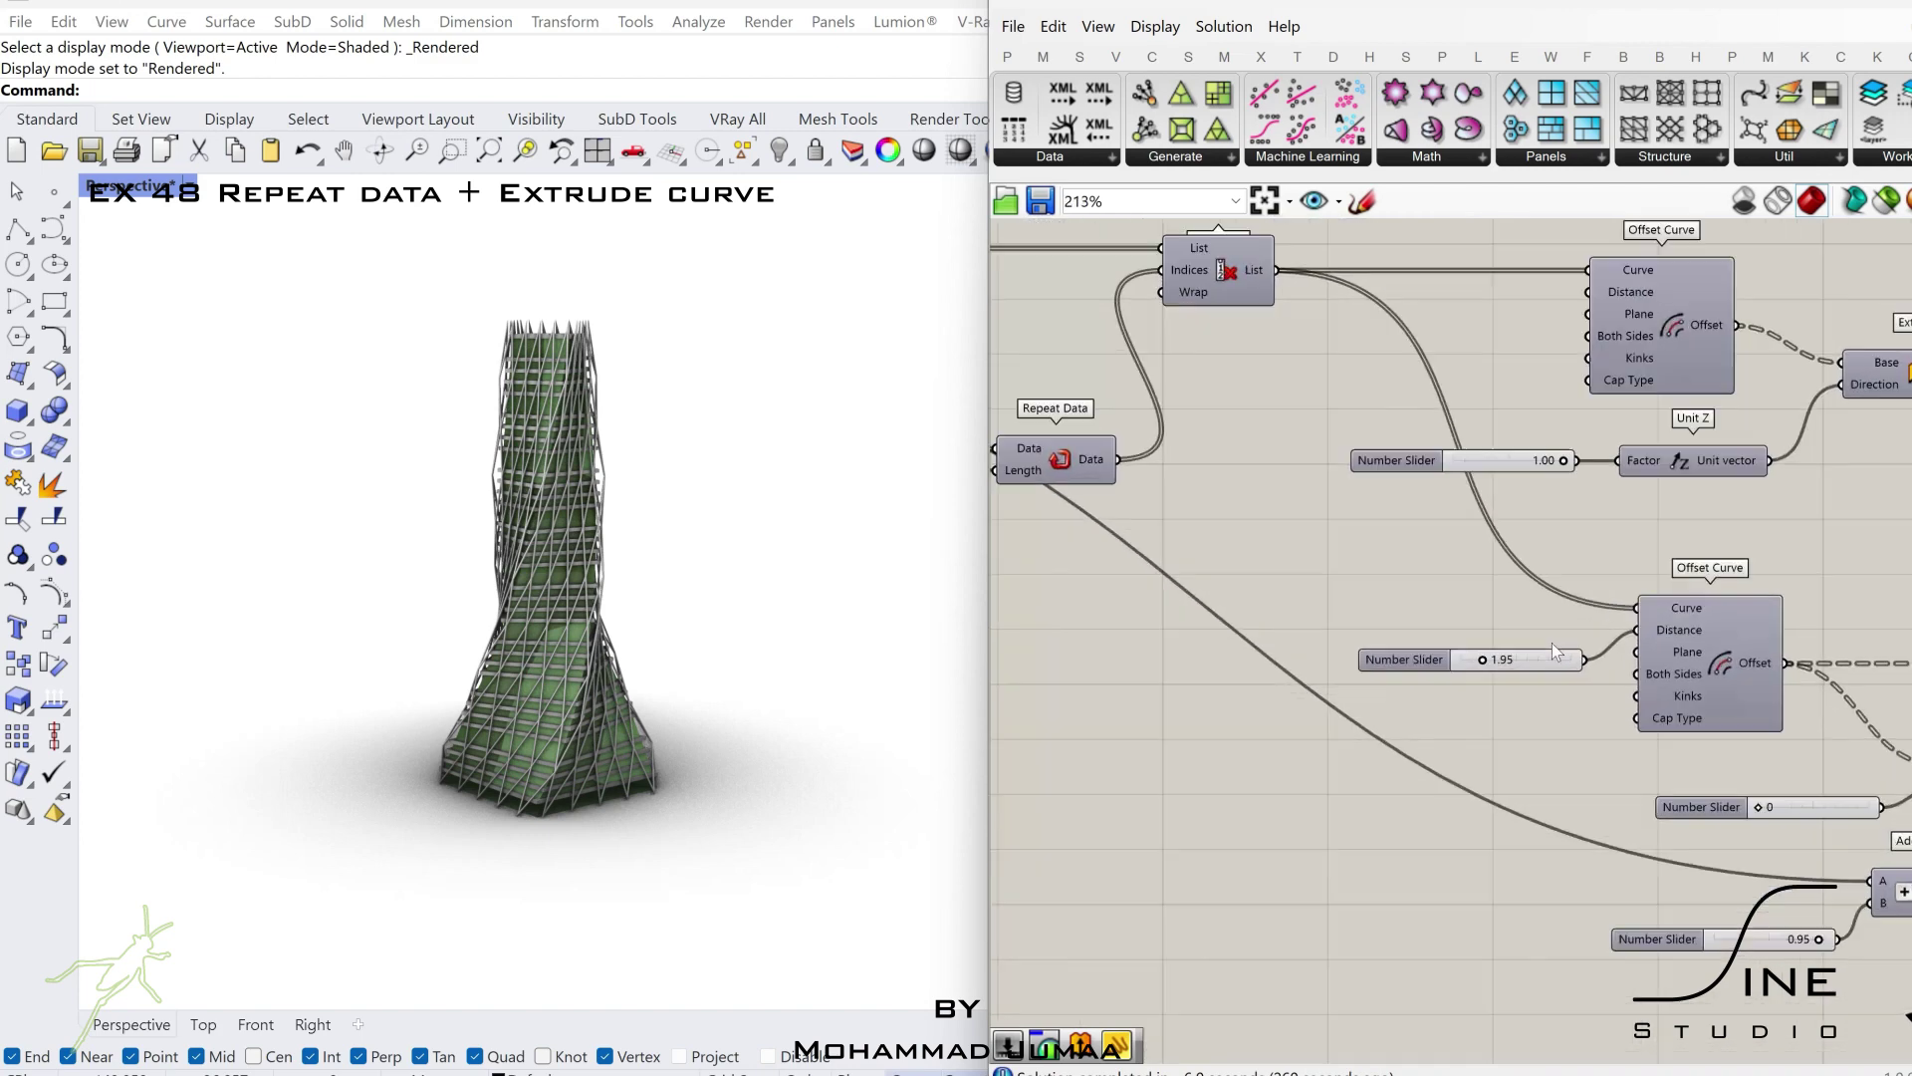
pyautogui.moveTo(1404, 684)
pyautogui.mouseDown()
pyautogui.moveTo(1450, 683)
pyautogui.moveTo(1351, 688)
pyautogui.moveTo(1427, 686)
pyautogui.mouseUp()
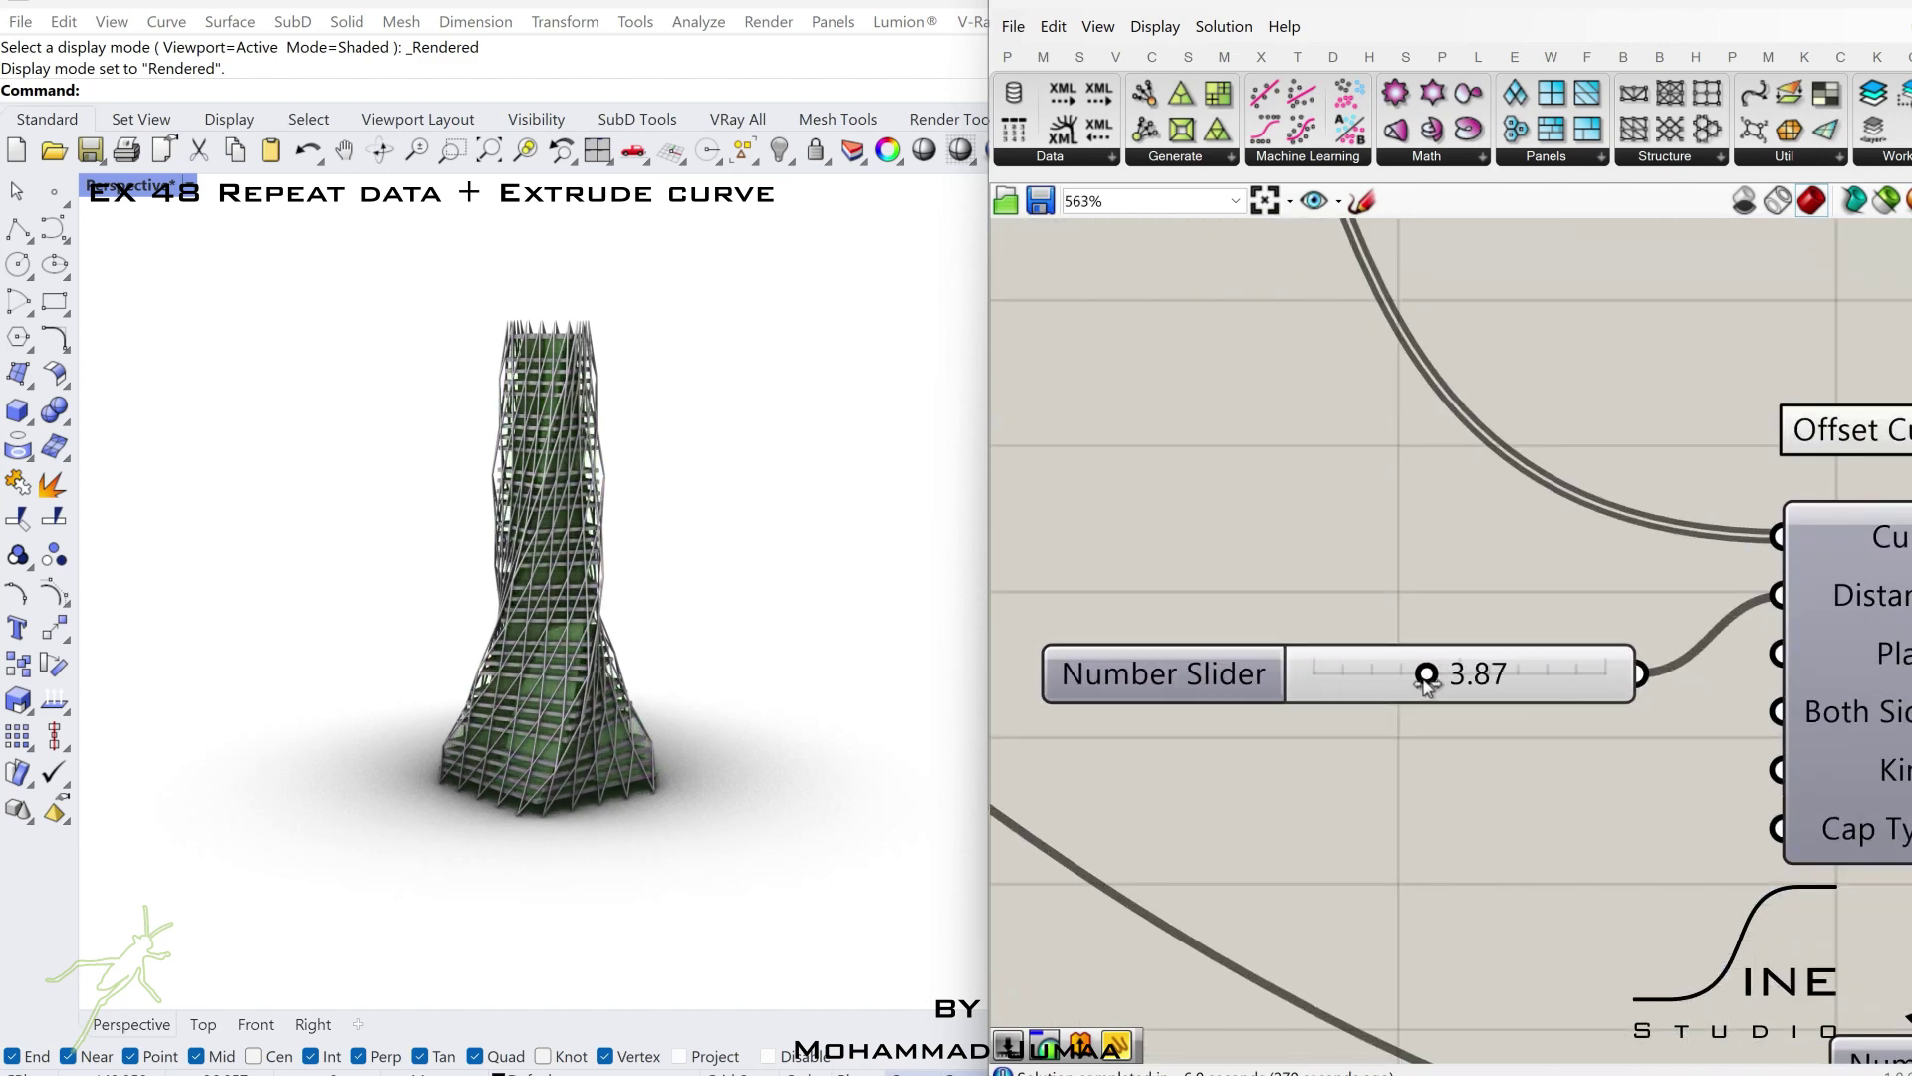
# - Try the Unit Z factor slider of the floor slab extrusion and leave it at 1.00
pyautogui.scroll(-5, 1404, 677)
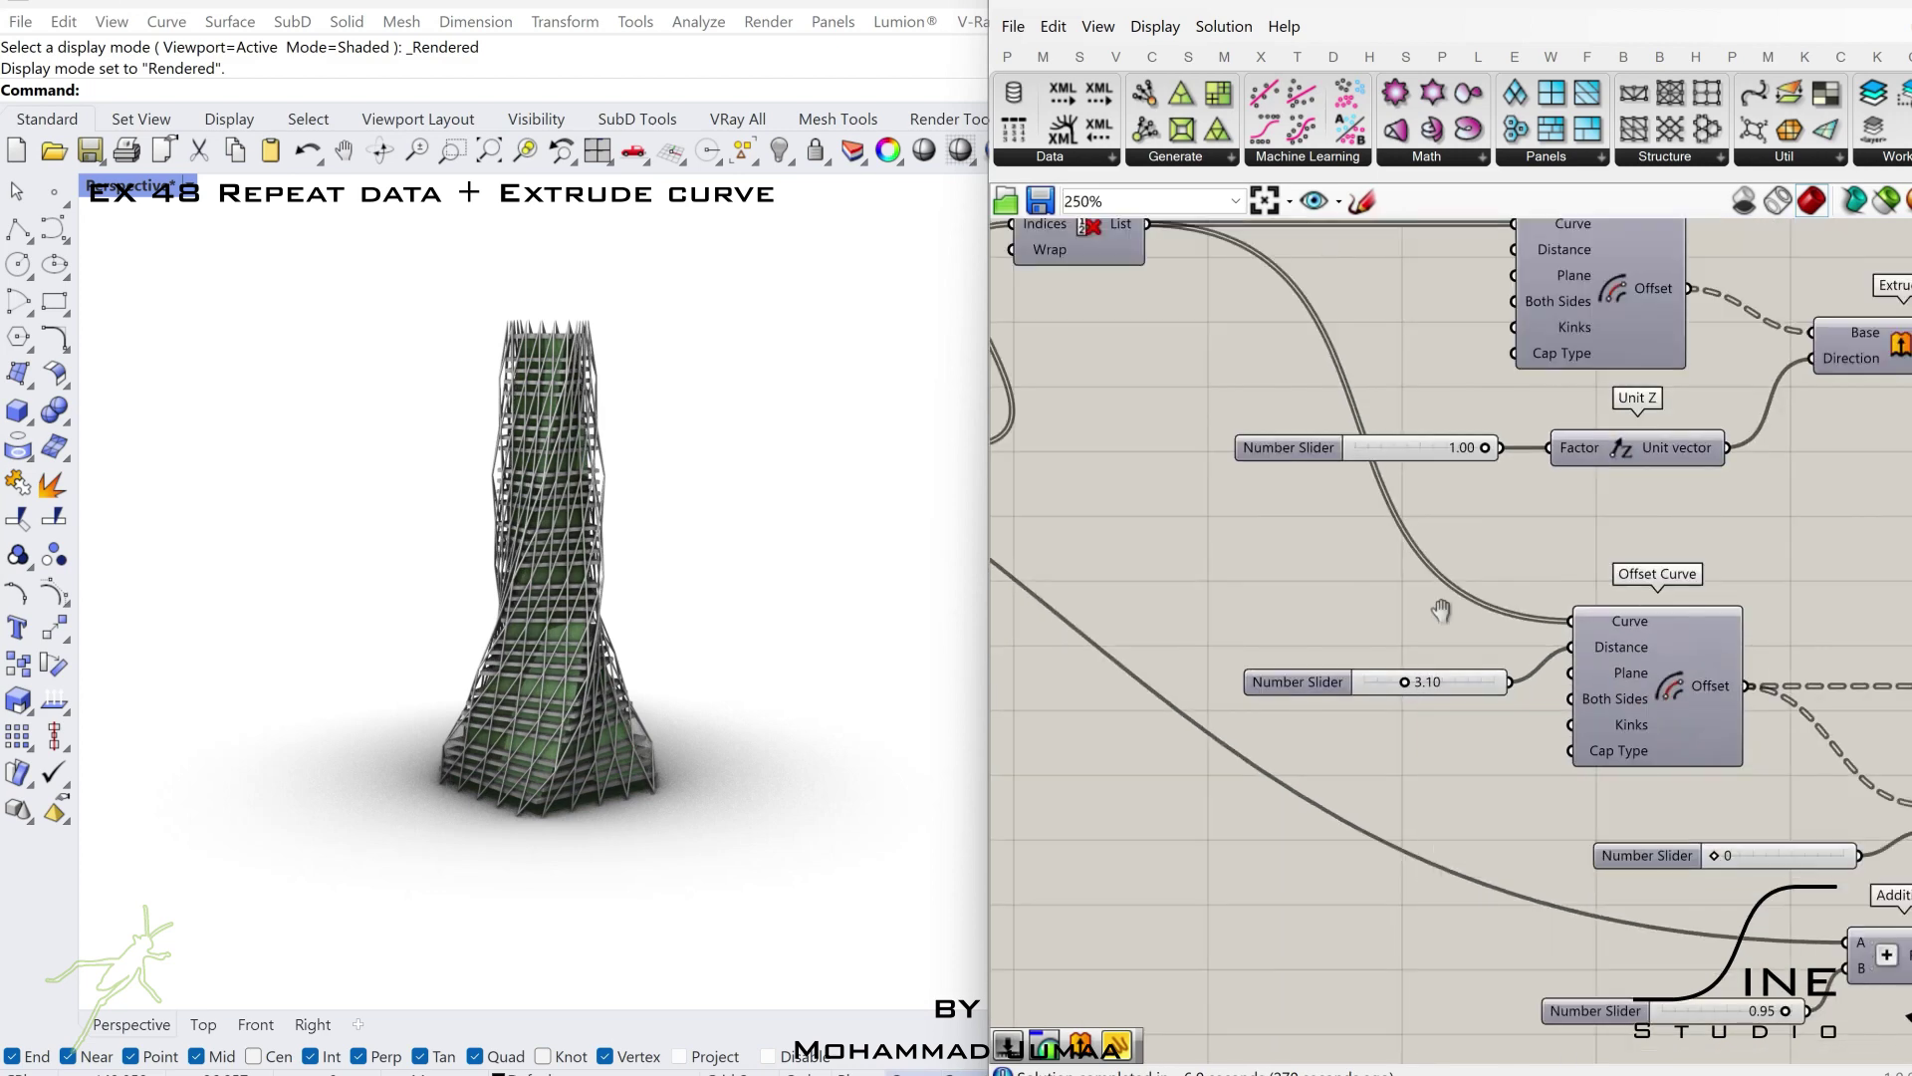
pyautogui.moveTo(1537, 508); pyautogui.dragTo(1324, 721, button='right')
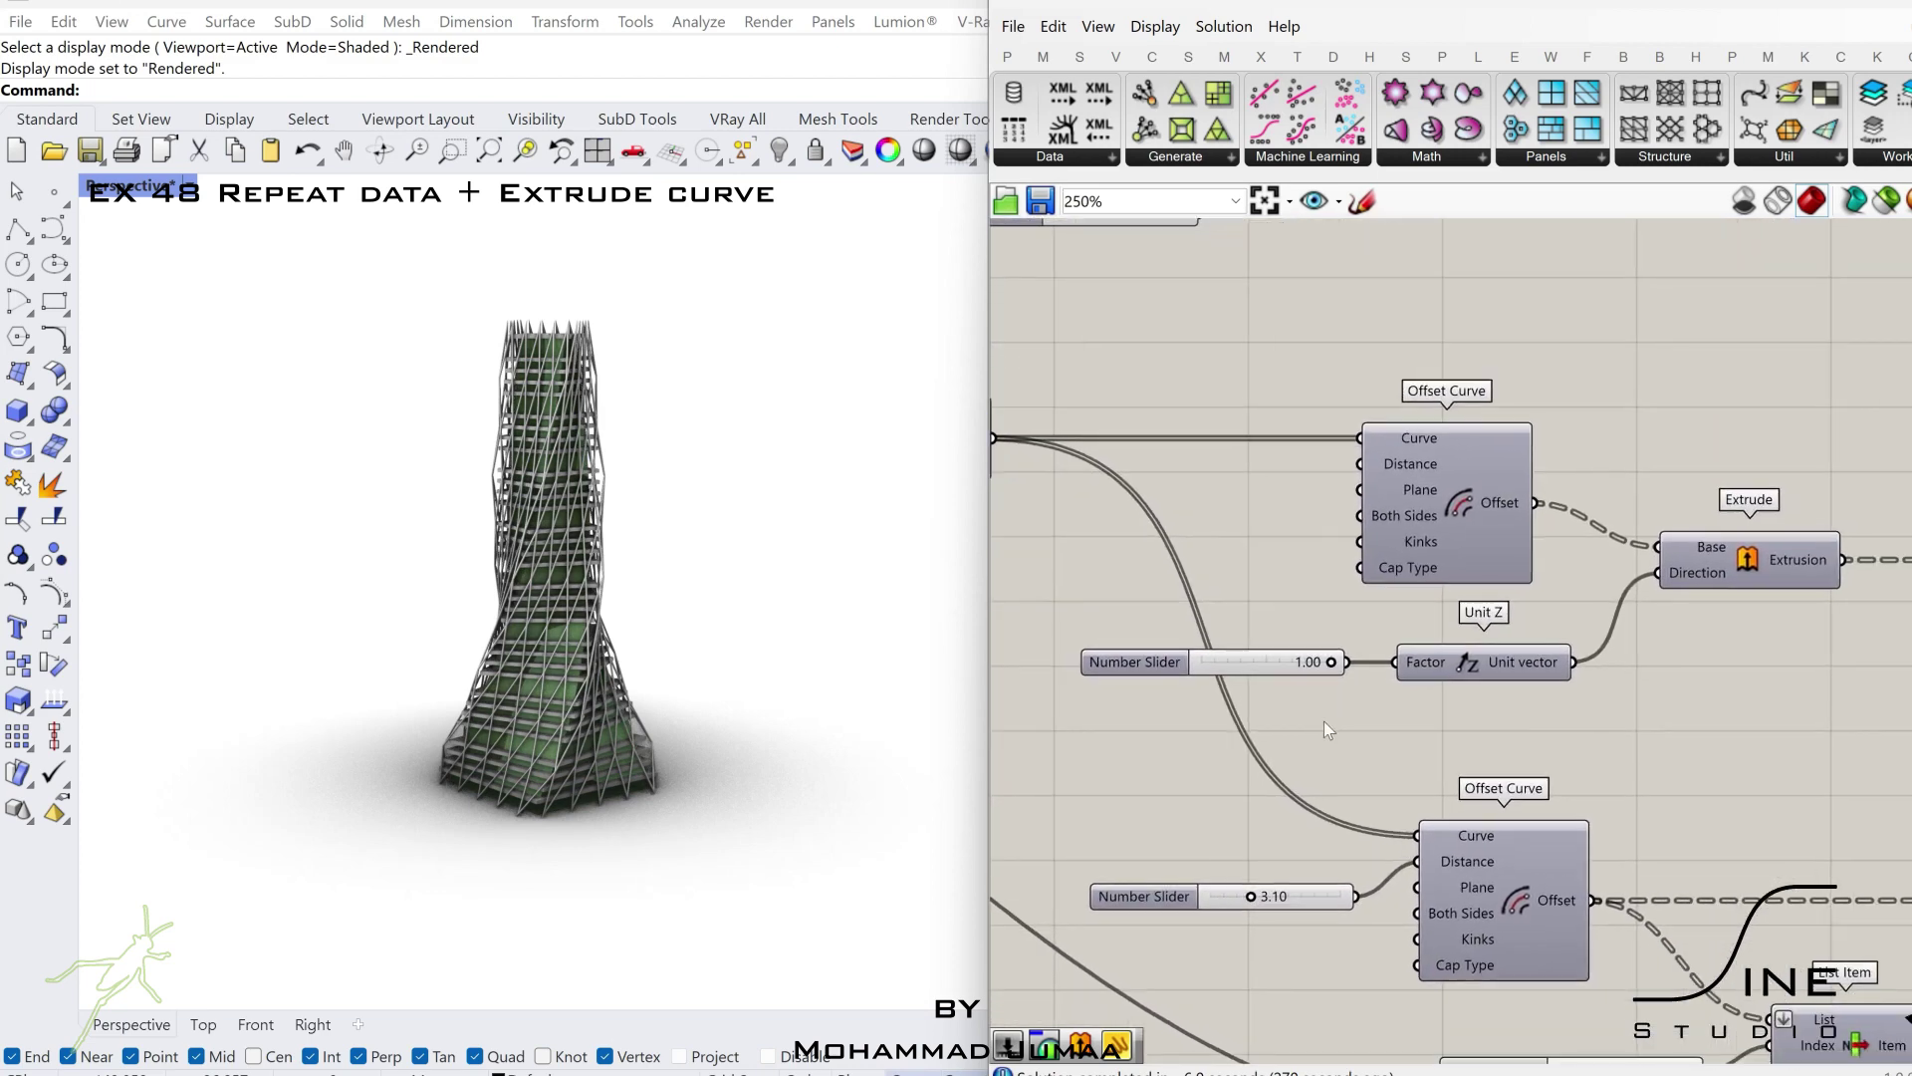
pyautogui.scroll(2, 1307, 681)
pyautogui.moveTo(1302, 665); pyautogui.dragTo(1474, 645)
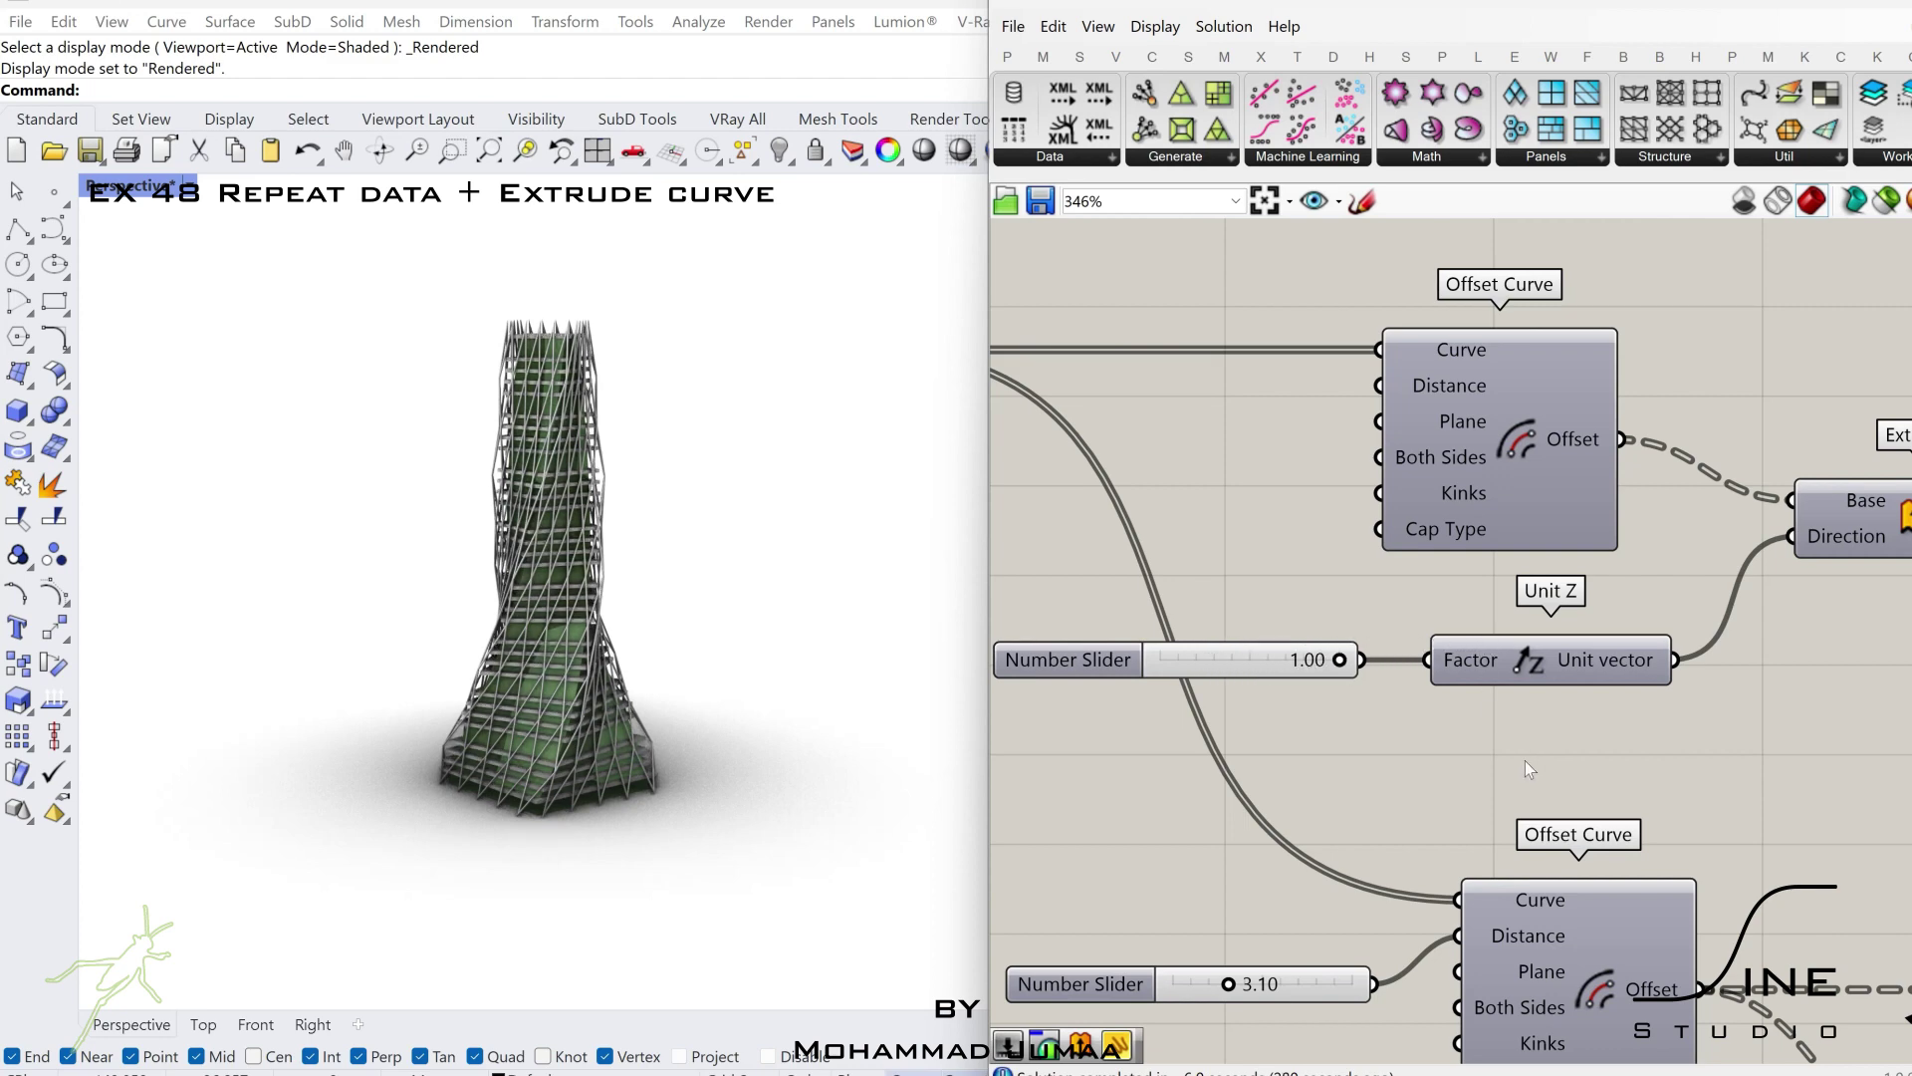
pyautogui.scroll(-2, 1526, 761)
pyautogui.moveTo(1525, 761); pyautogui.dragTo(1351, 560, button='right')
pyautogui.moveTo(1618, 709); pyautogui.dragTo(1498, 566, button='right')
pyautogui.scroll(-1, 1498, 572)
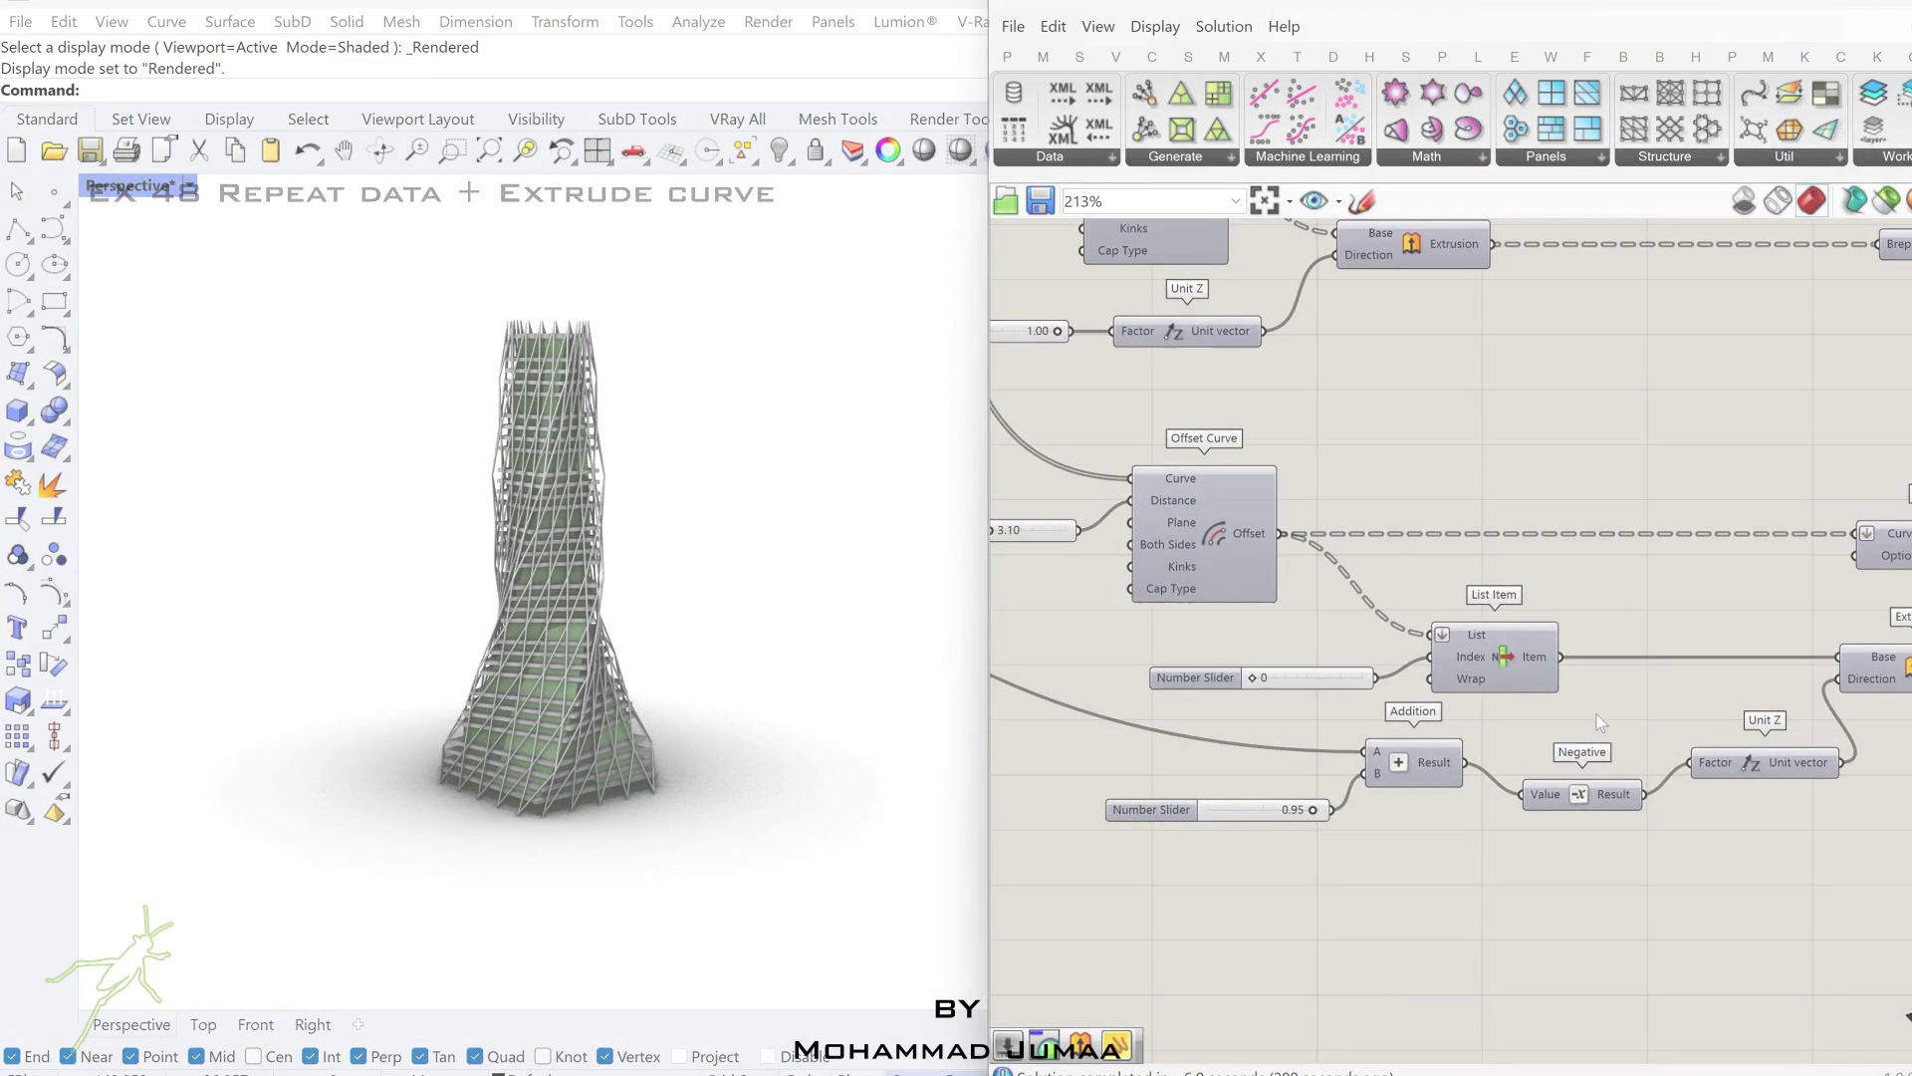